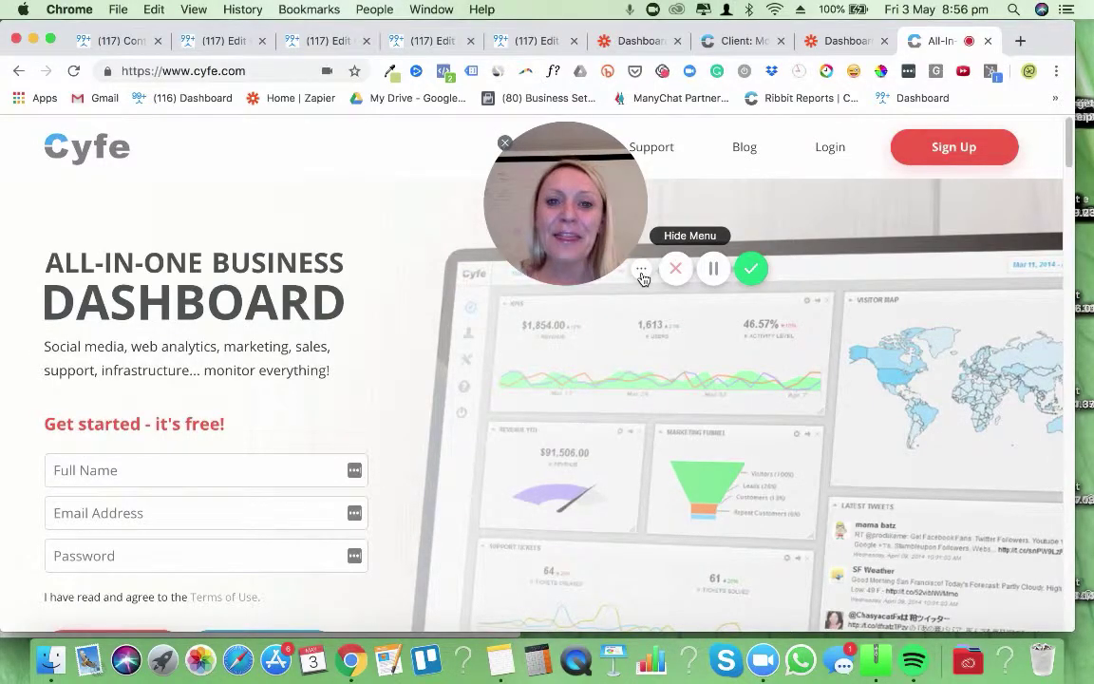
Collapse the Loom recording controls and close the webcam bubble
click(642, 274)
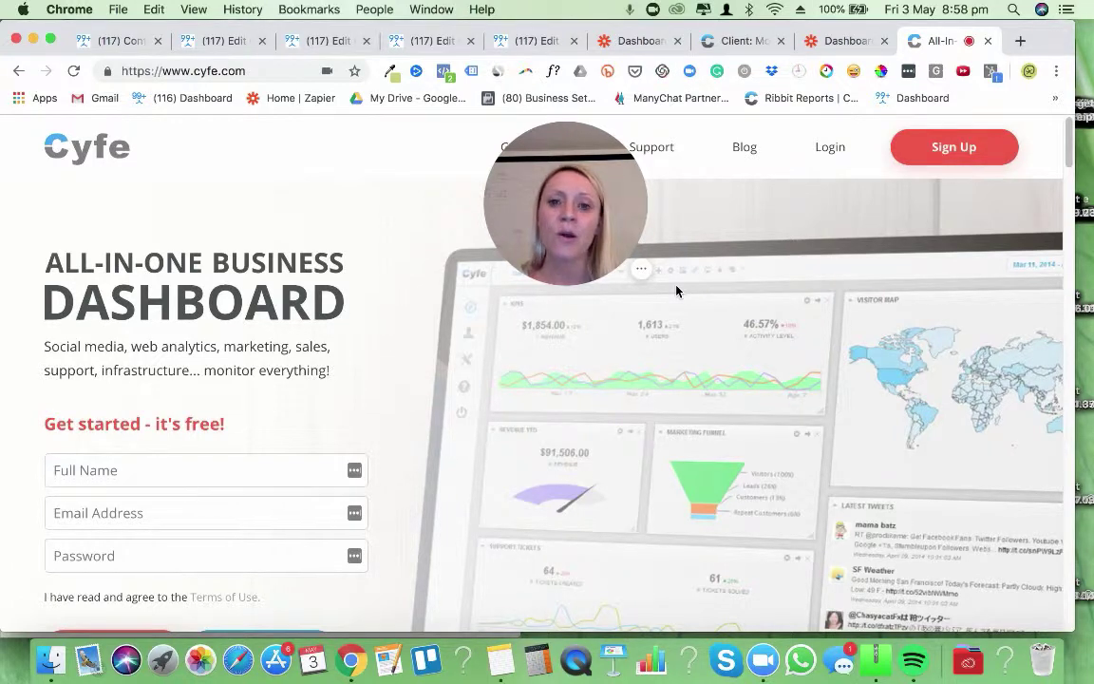
mouse_move(506, 150)
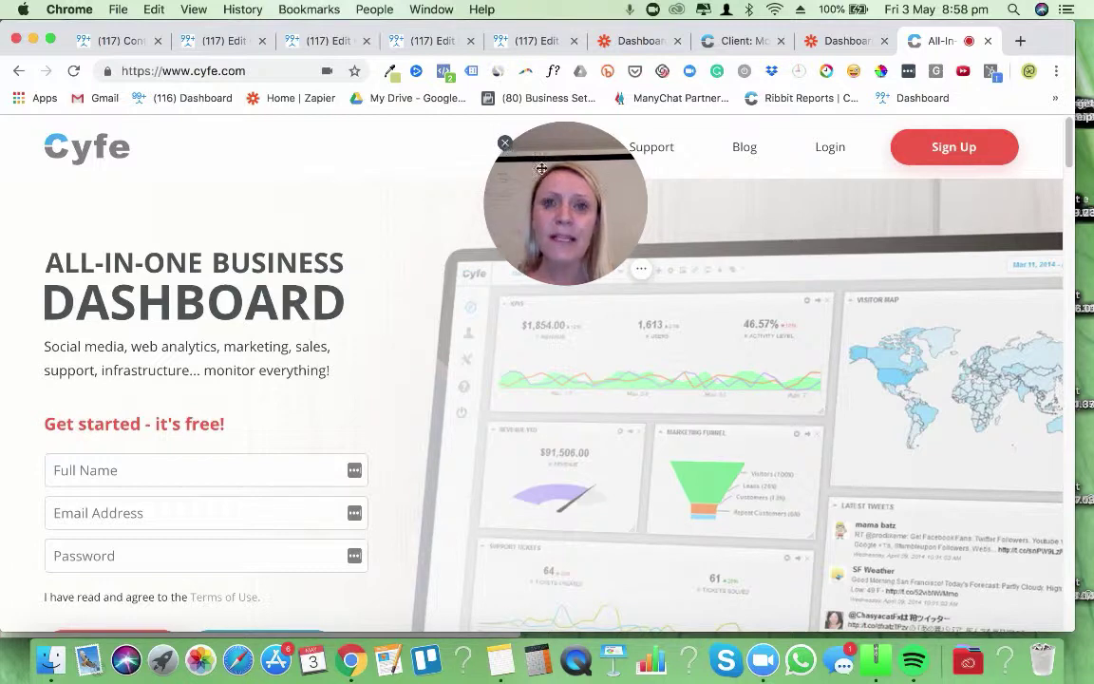
click(504, 144)
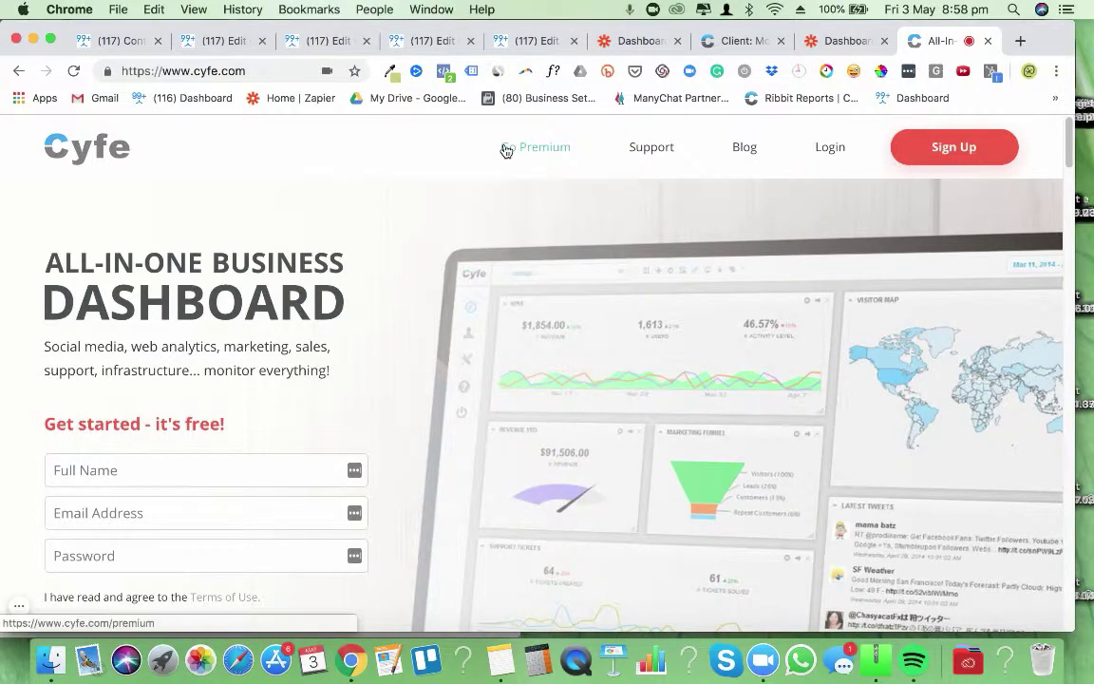
Select the FaceTime HD webcam, move the bubble lower-left, hide it, and go to the client tab
mouse_move(19, 605)
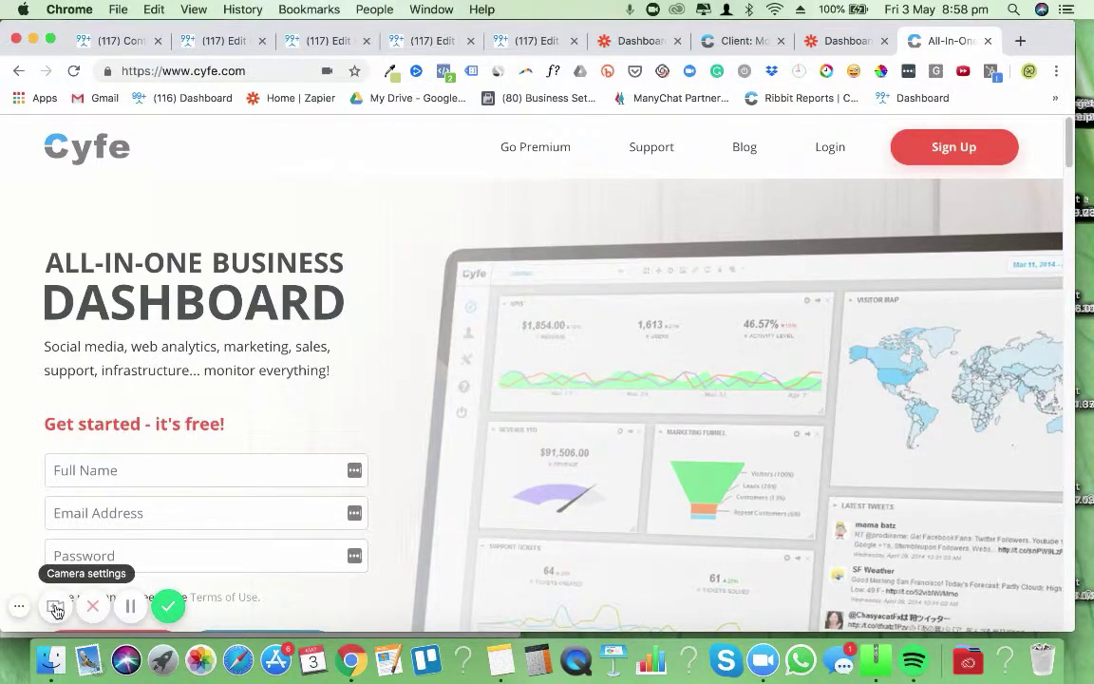
click(55, 608)
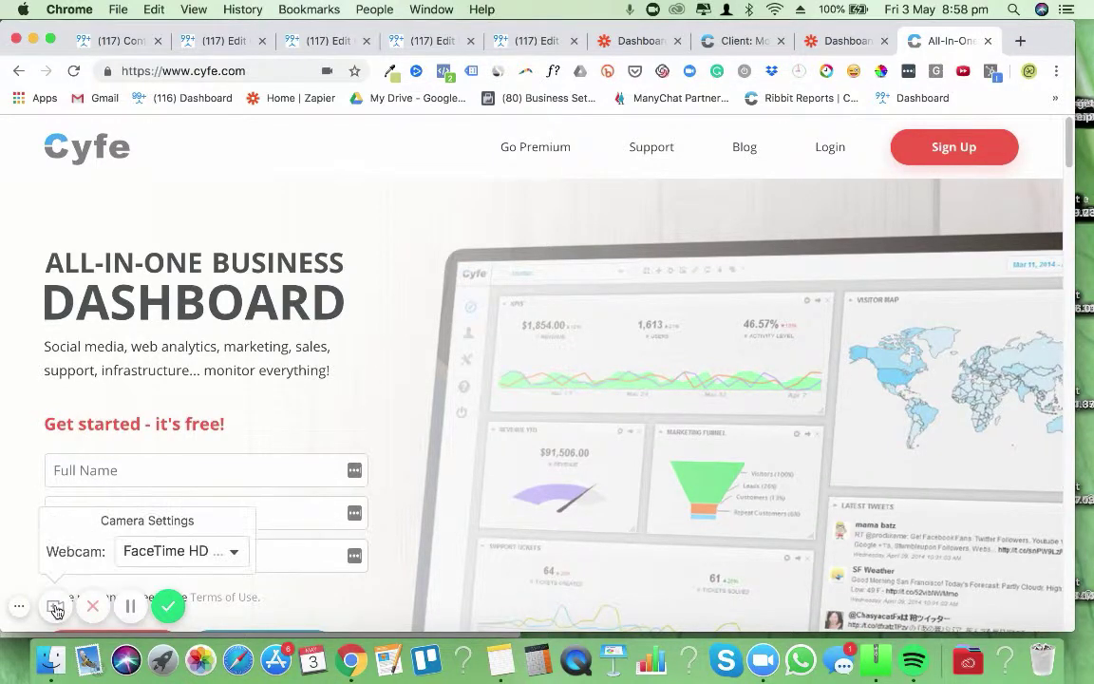
click(226, 552)
click(142, 474)
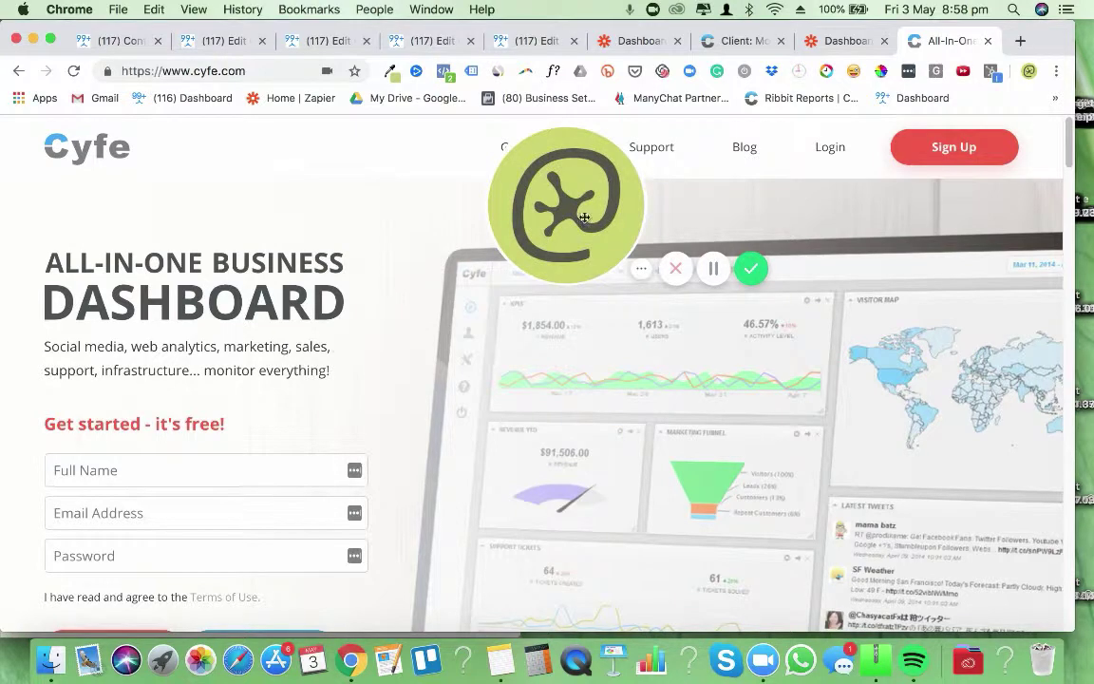
drag(584, 217, 274, 415)
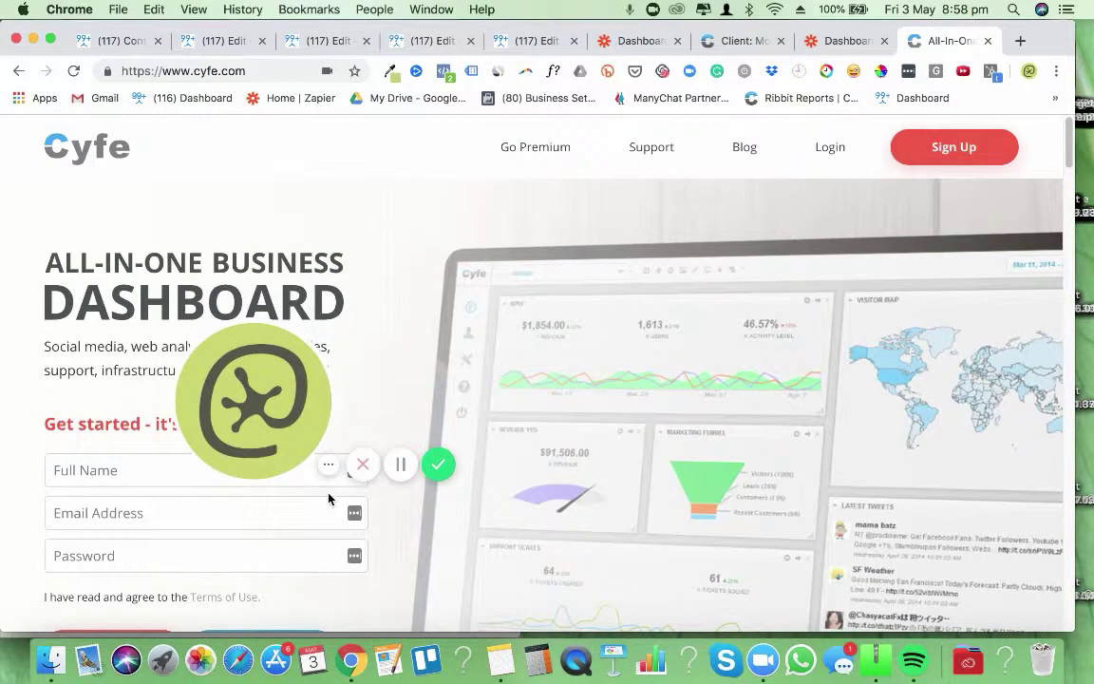
click(173, 306)
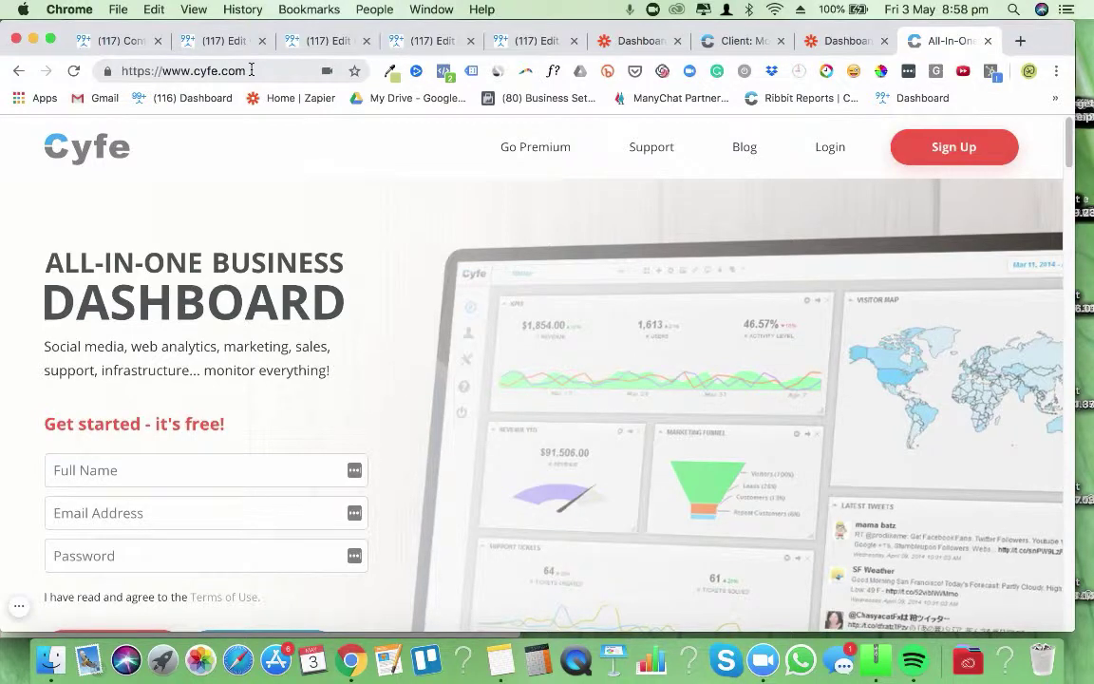
click(746, 41)
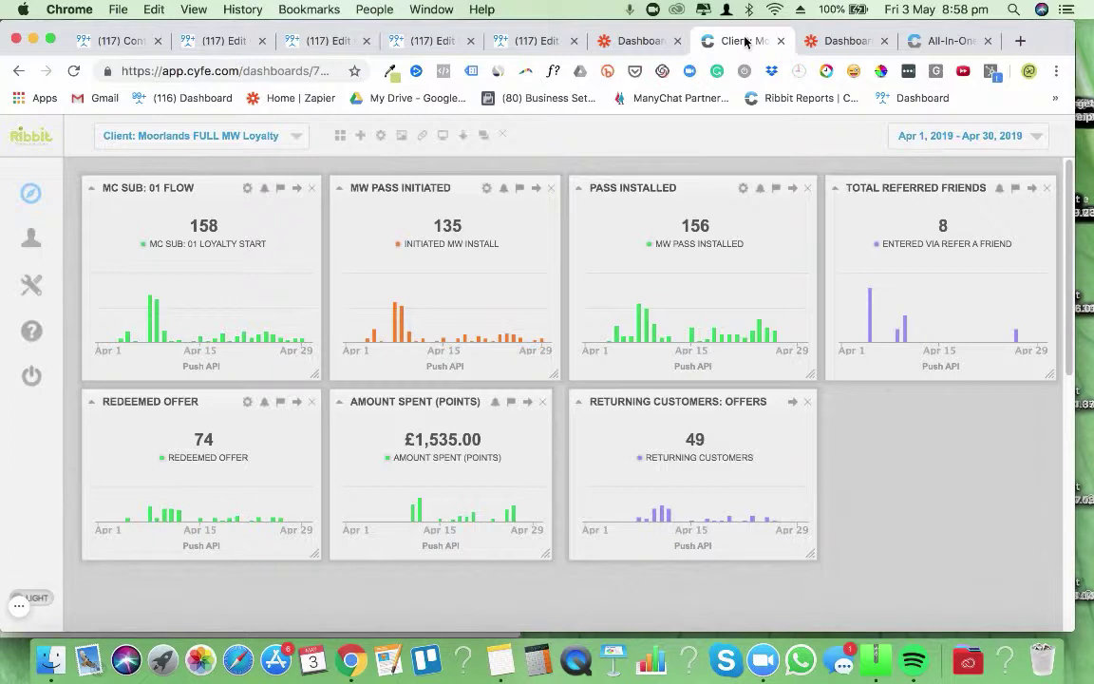
View the MW Loyalty dashboard for Apr 1–30, 2019: 158 loyalty starts, 74 redeemed offers
mouse_move(187, 288)
mouse_move(473, 308)
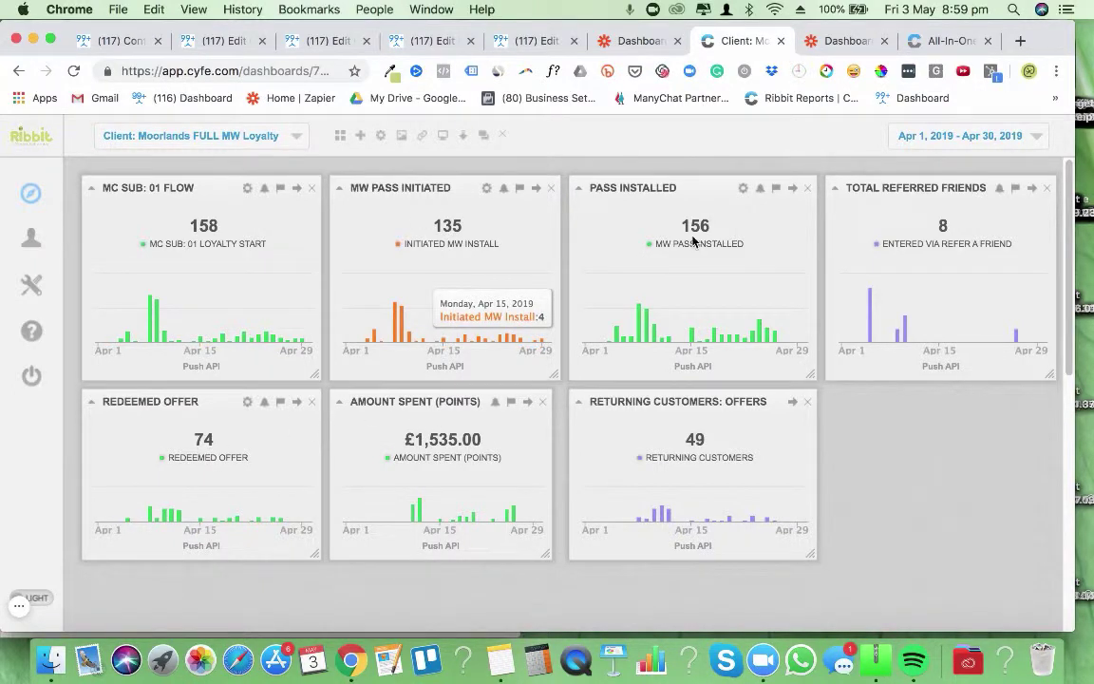
mouse_move(198, 256)
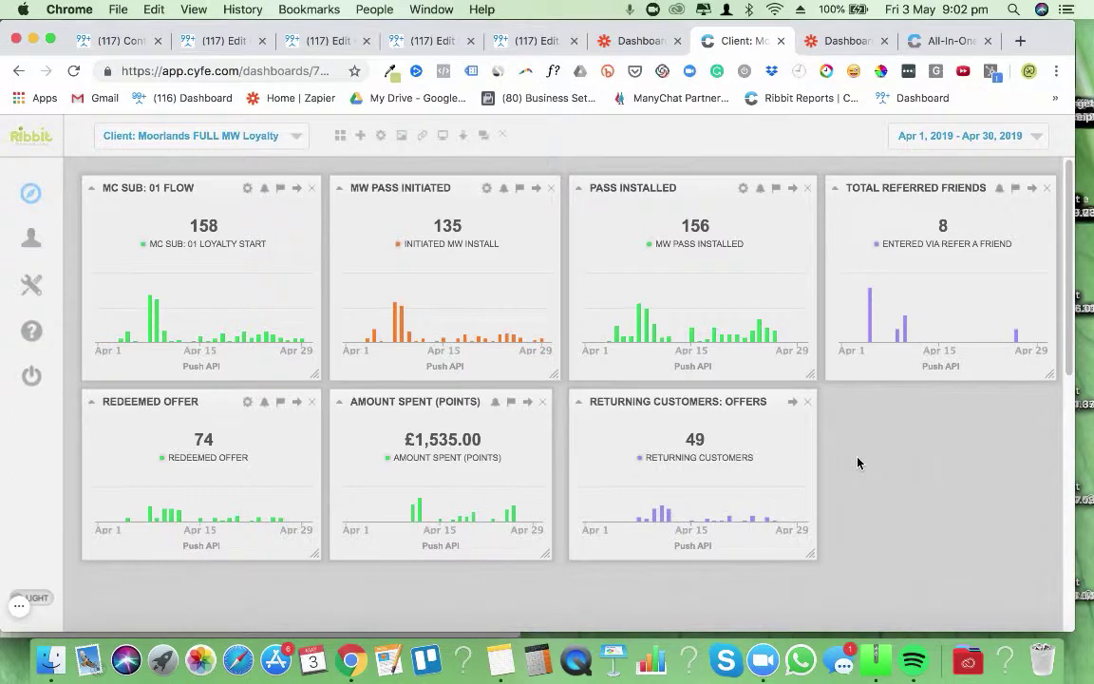
Apply a May 1 – May 31, 2019 date range to the loyalty dashboard
click(1032, 138)
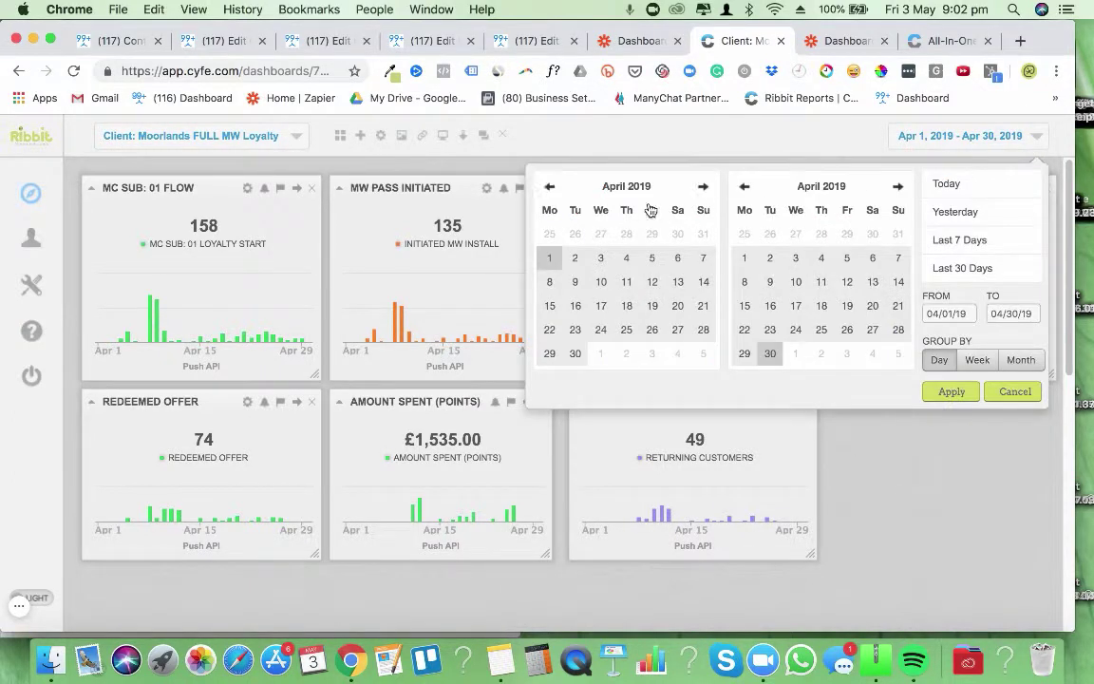
click(548, 186)
click(548, 186)
click(549, 186)
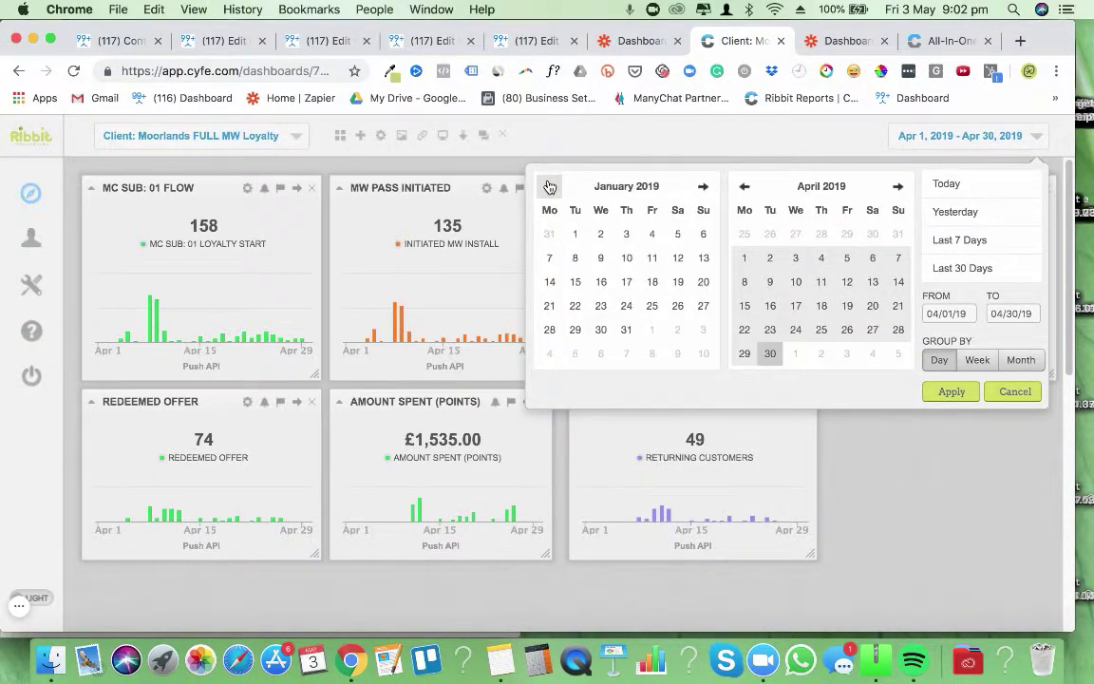
click(702, 186)
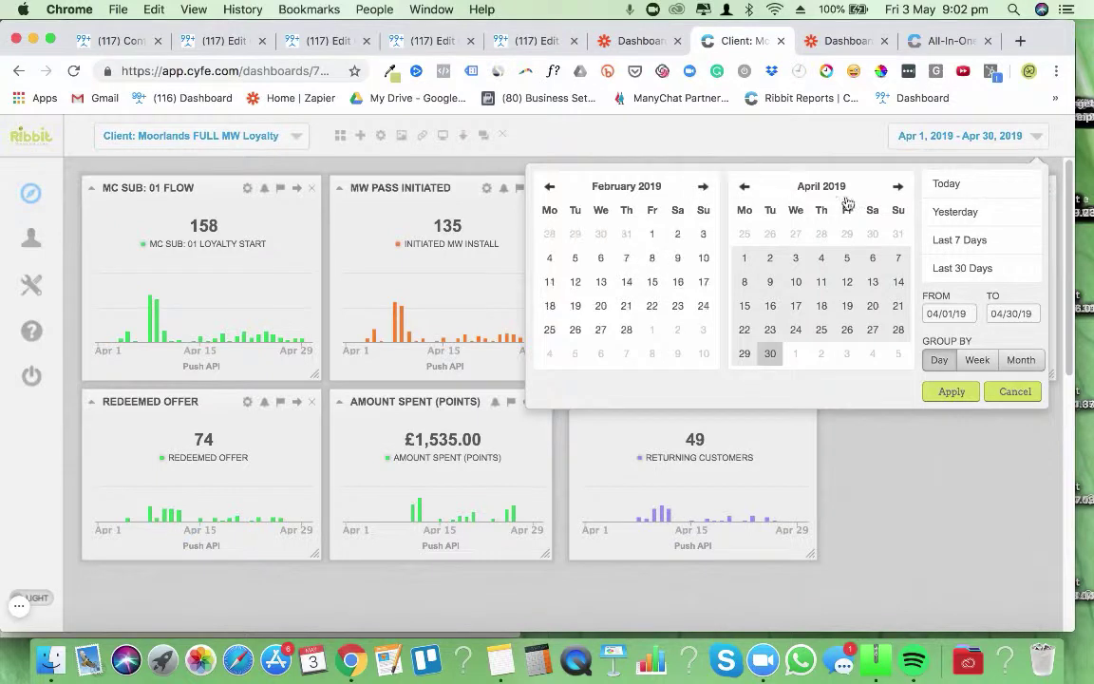
click(898, 186)
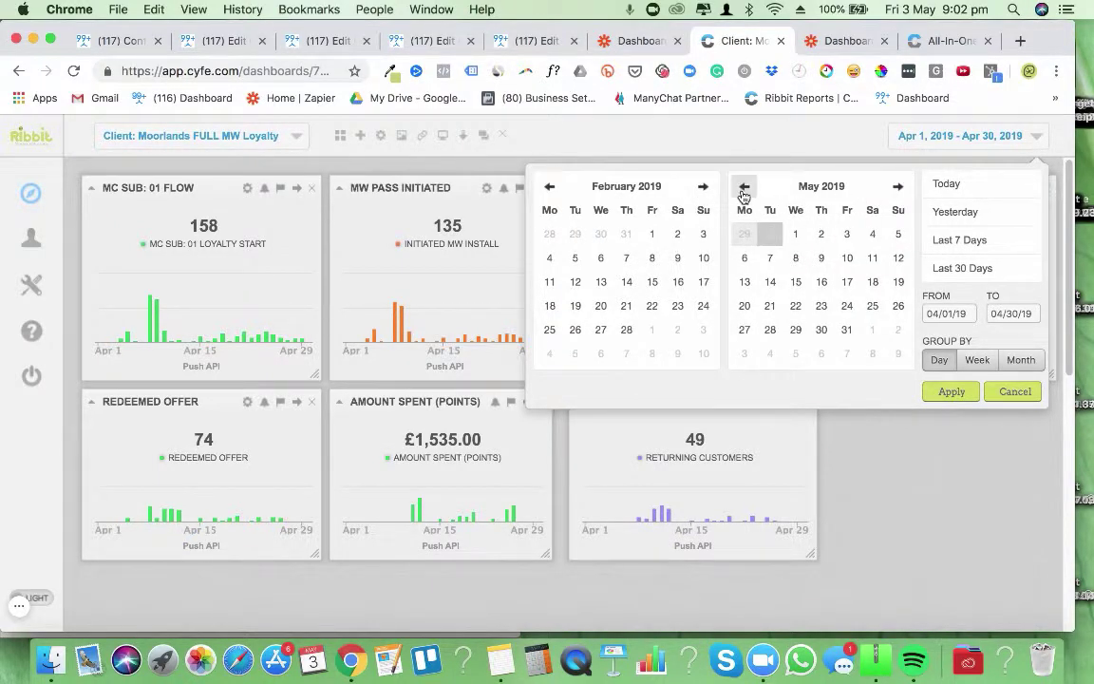
click(897, 187)
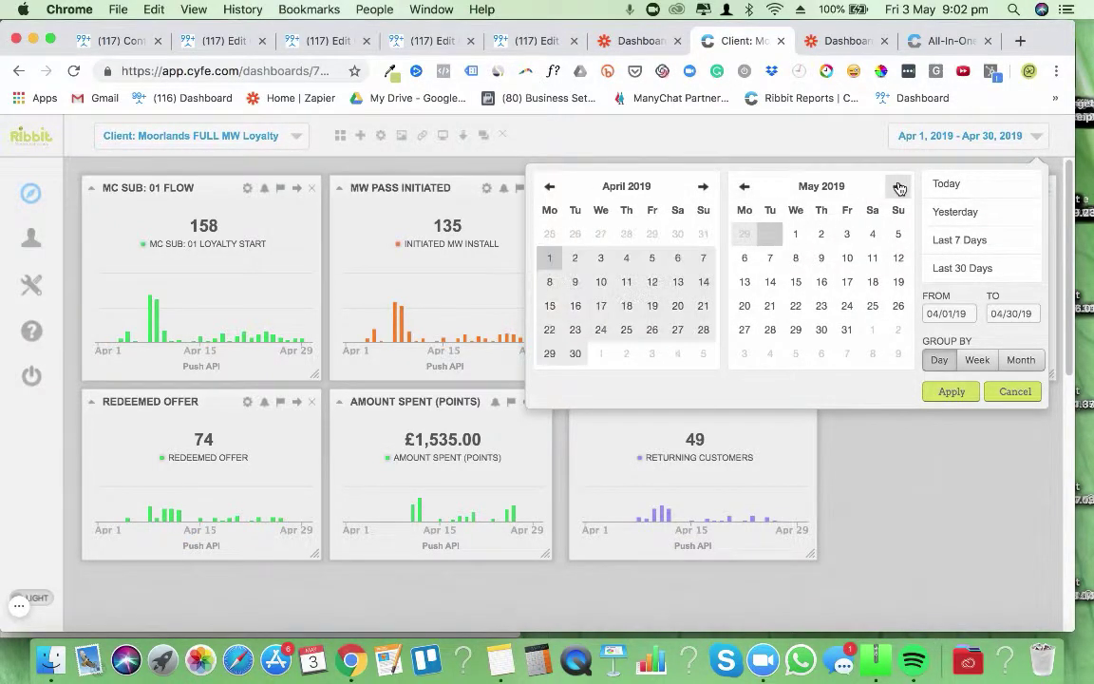
click(742, 188)
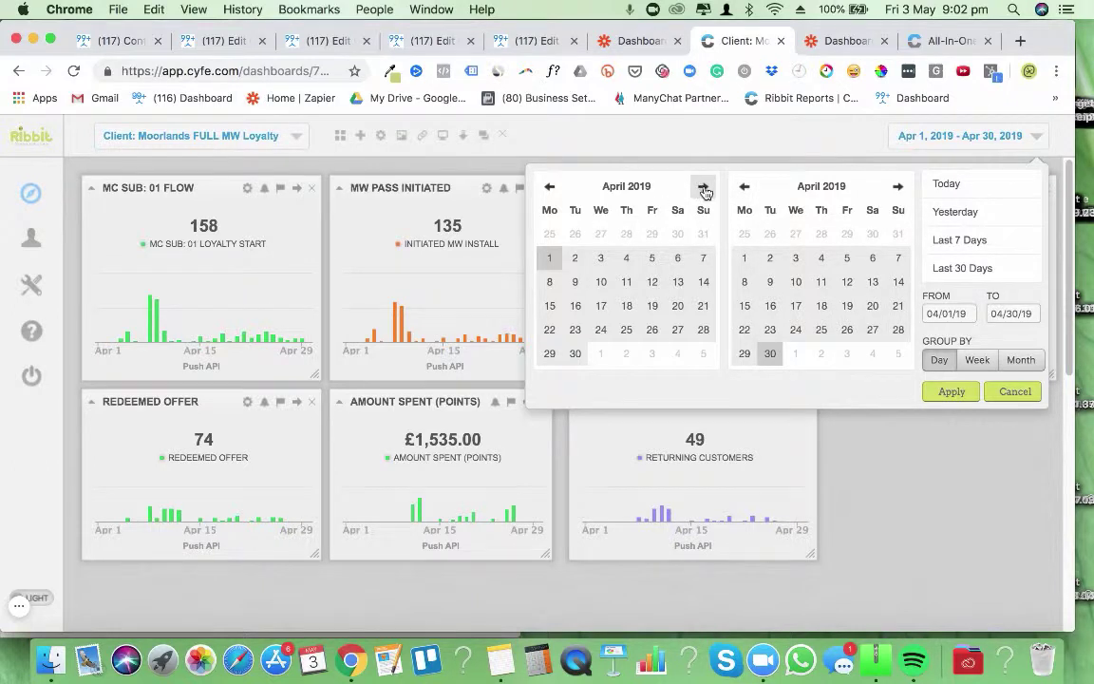
click(703, 187)
click(600, 233)
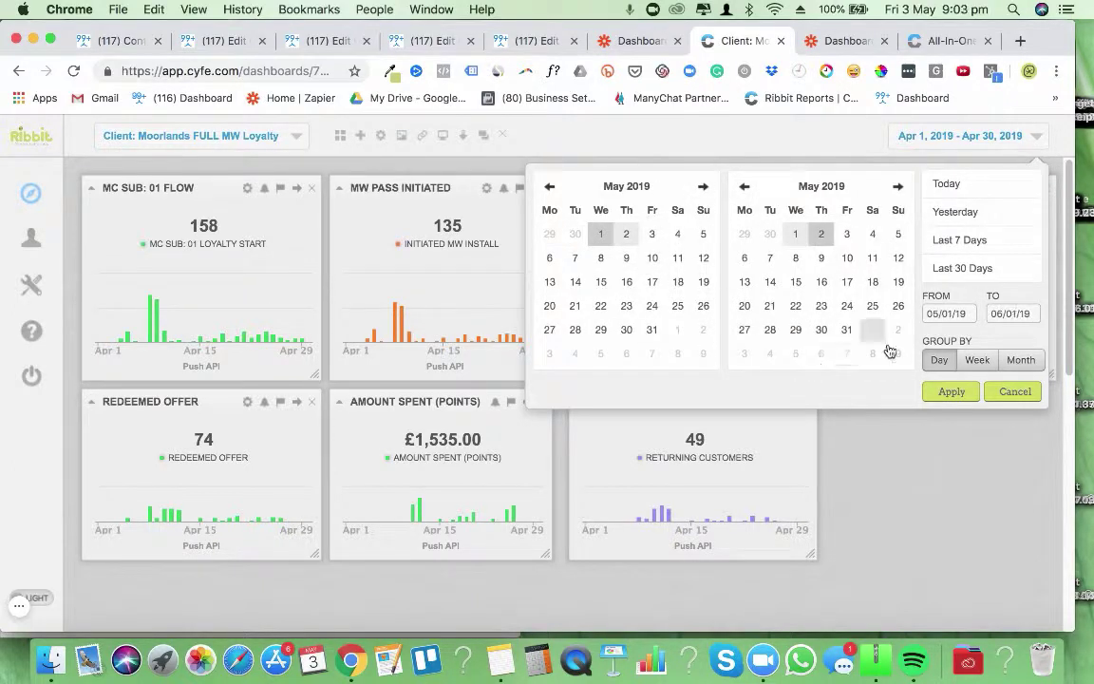
click(846, 330)
click(950, 391)
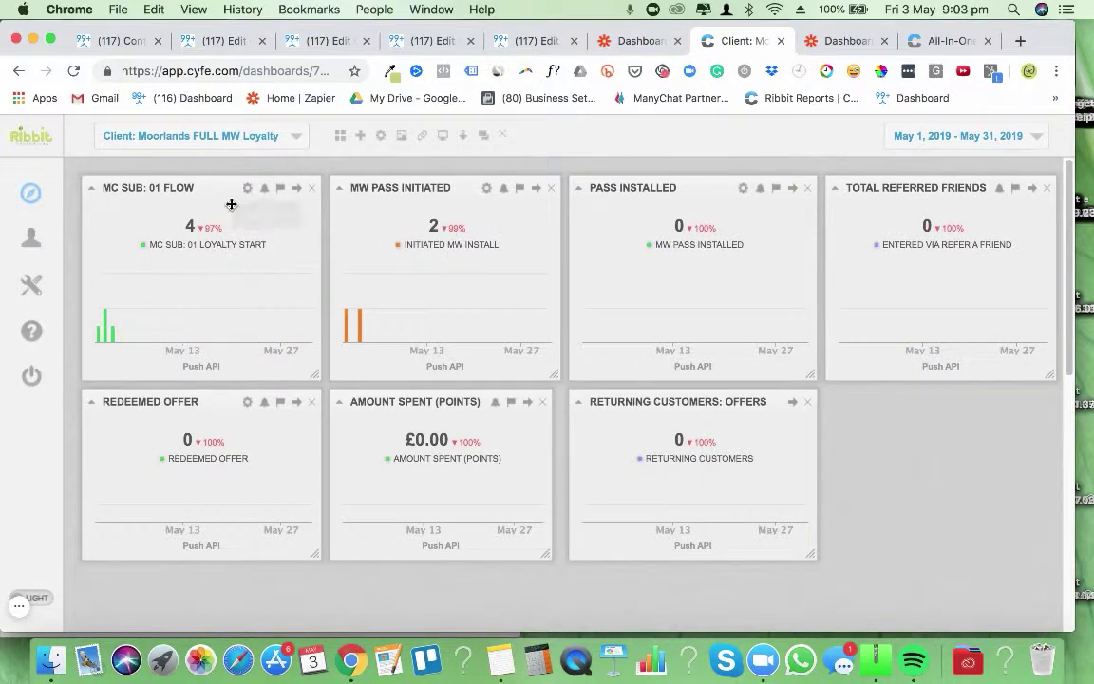
Move the range start back to Feb 1, 2019, keeping May 31 as the end, and apply
click(990, 144)
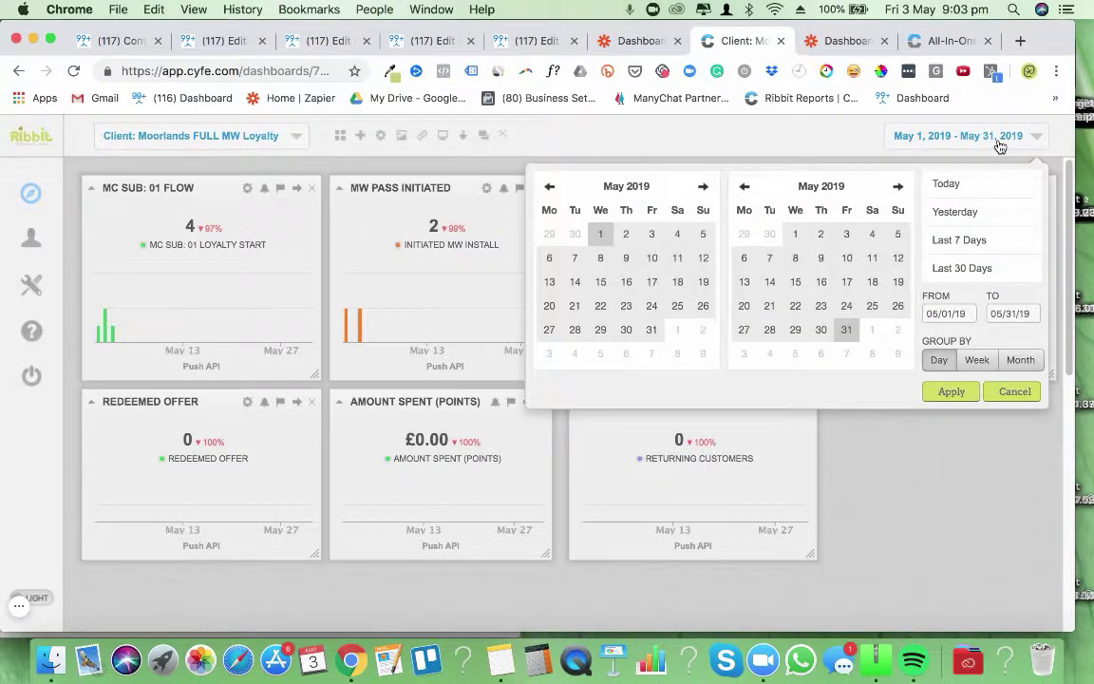
click(550, 186)
click(550, 186)
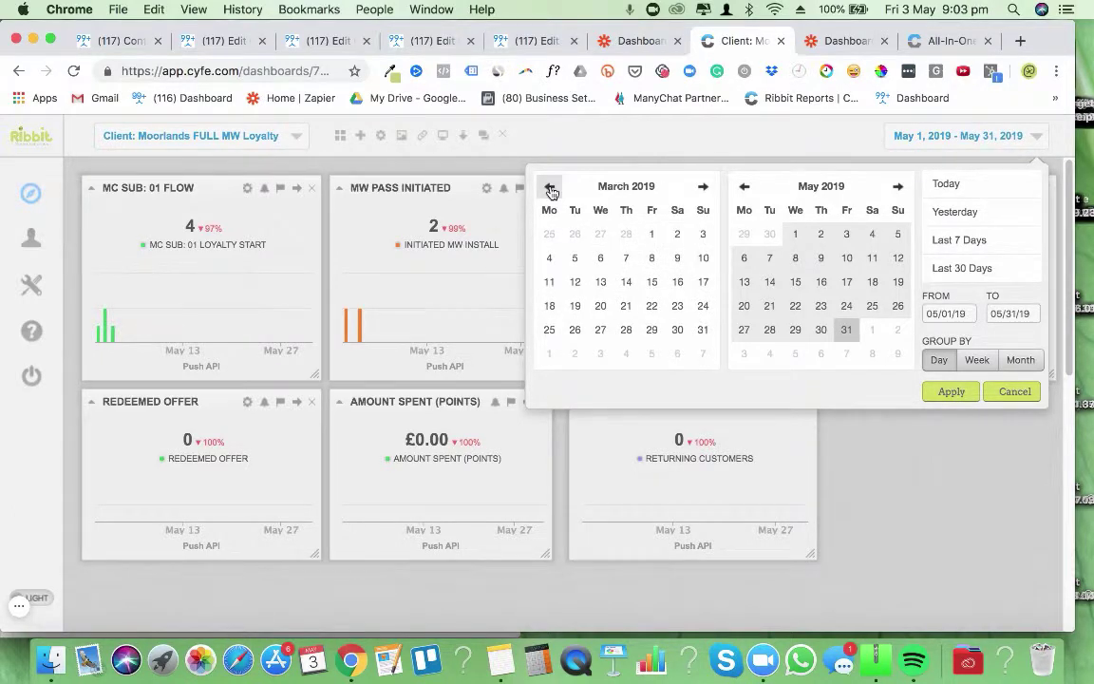
click(550, 186)
click(654, 234)
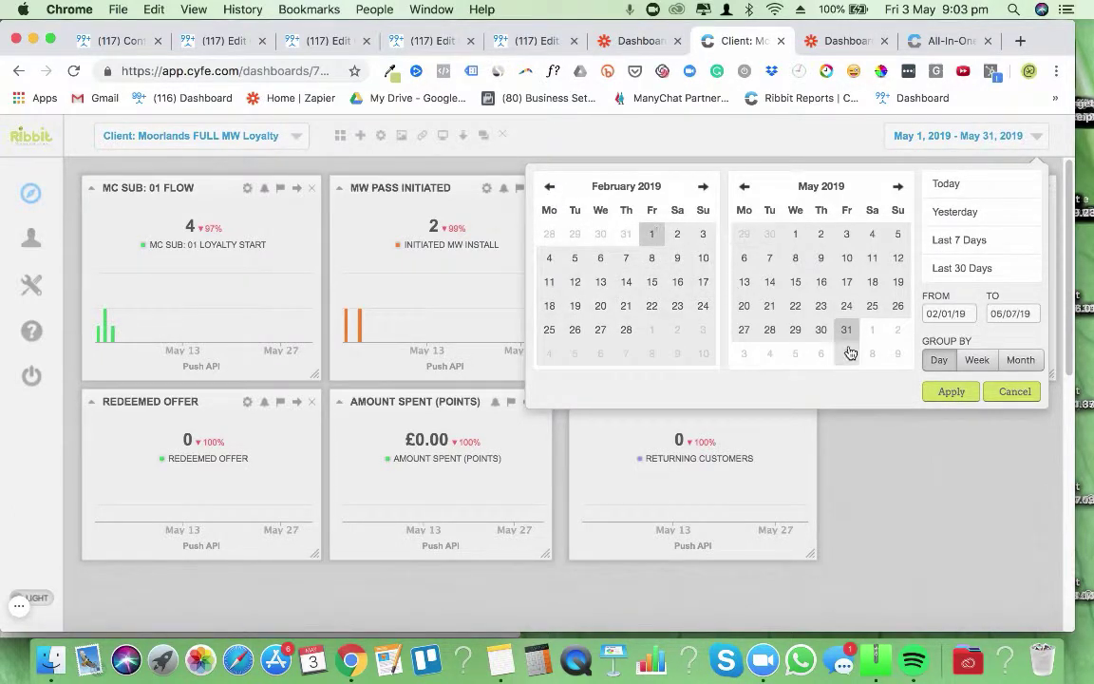
click(952, 393)
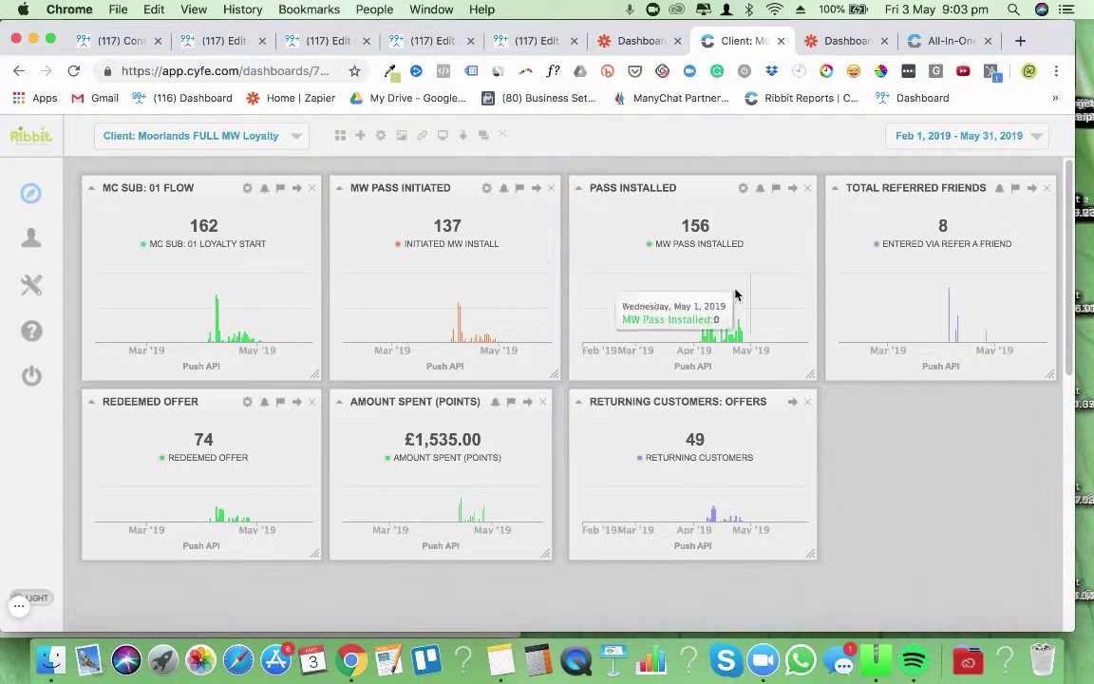
click(293, 137)
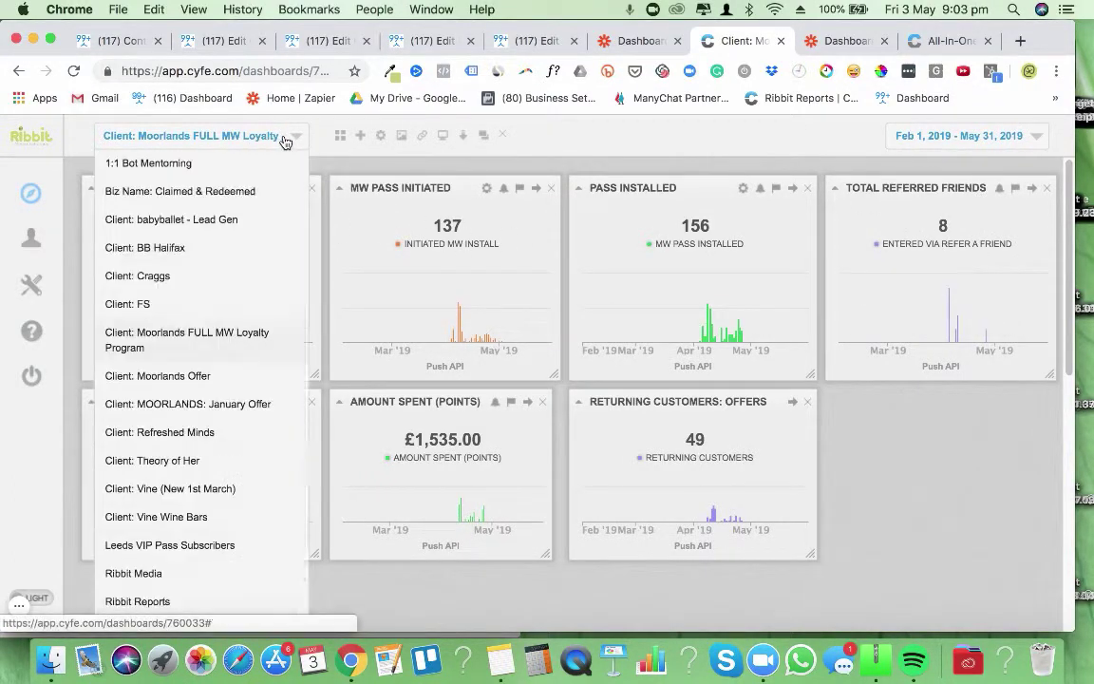
click(293, 137)
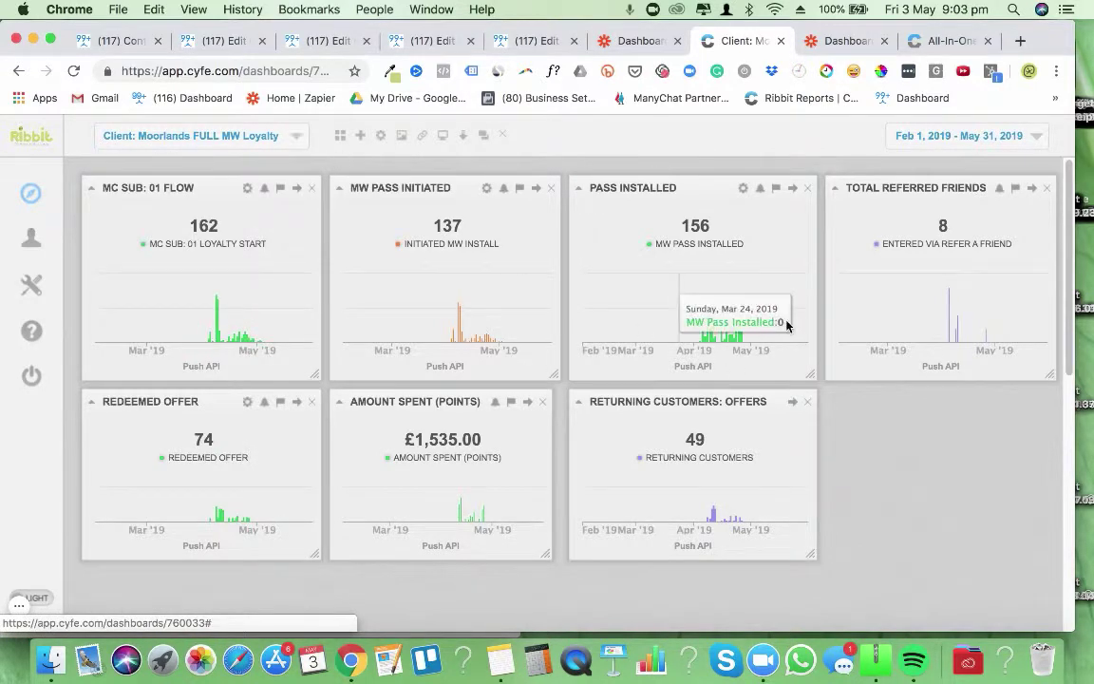
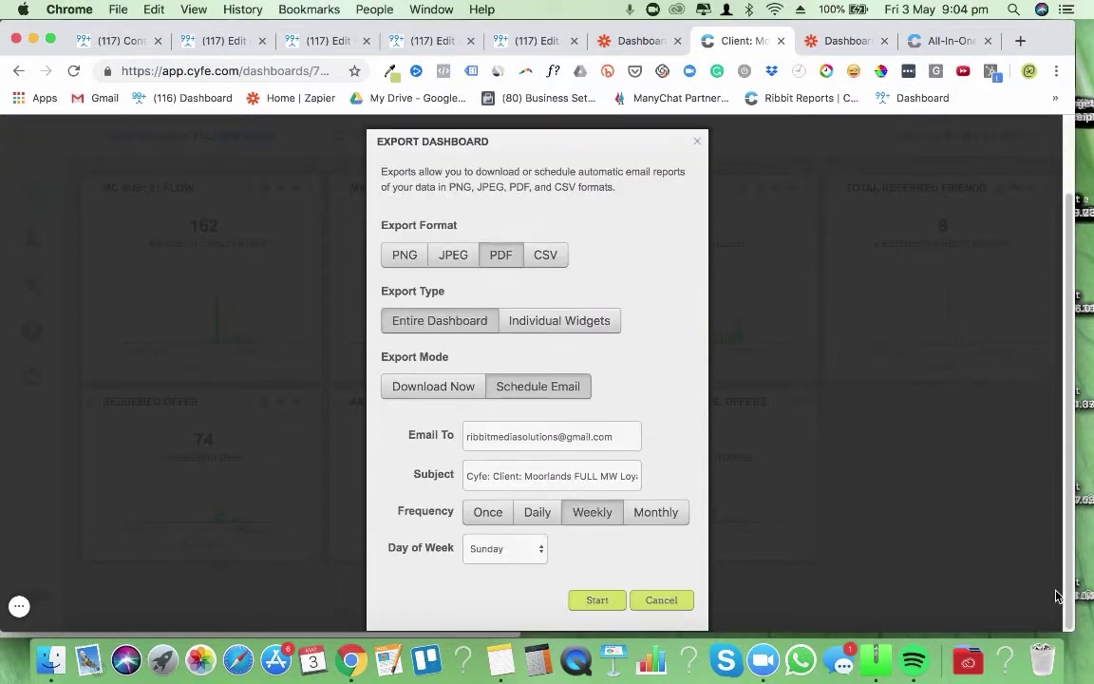
Schedule a monthly PDF email of the entire dashboard for the 10th and start it
click(513, 545)
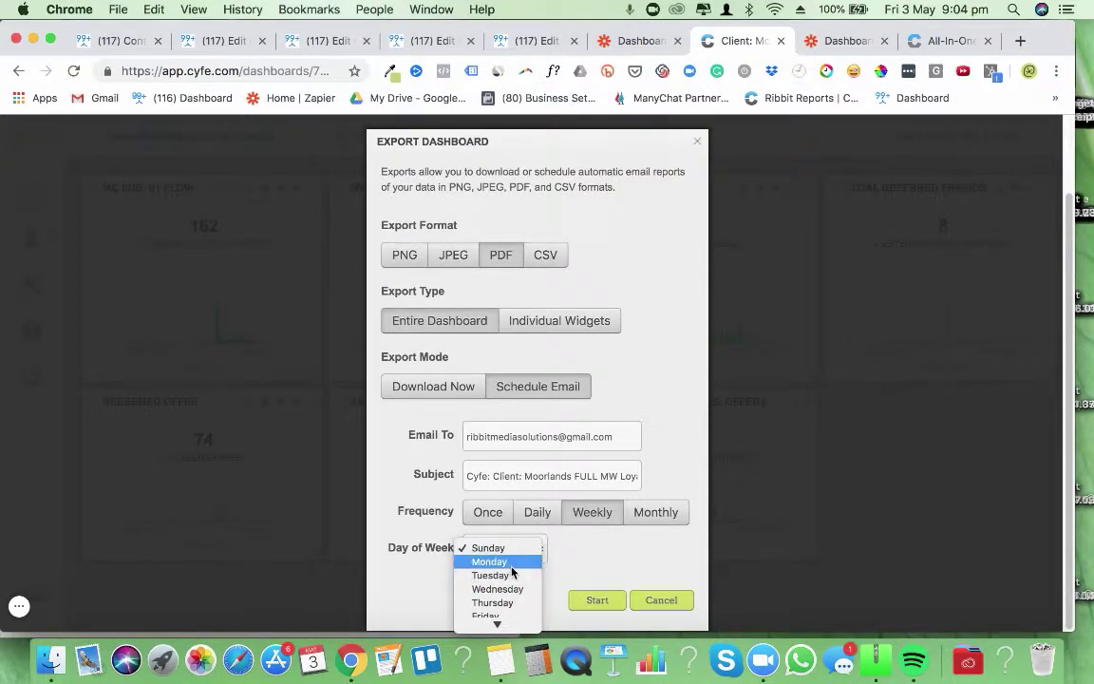
click(510, 498)
click(655, 512)
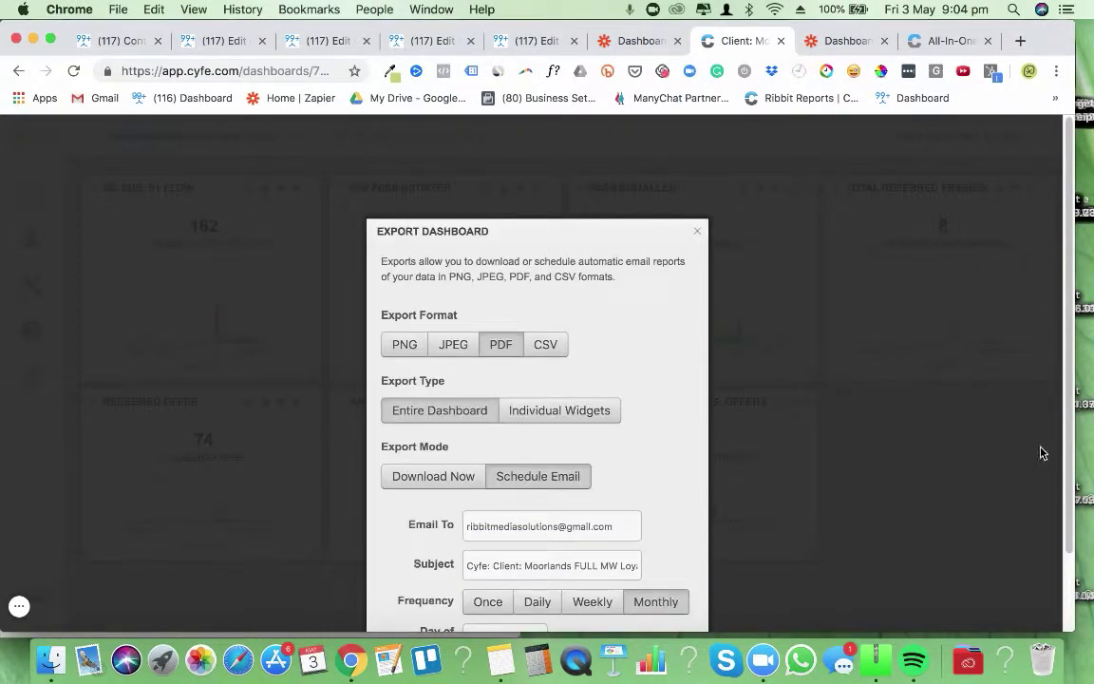
scroll(1049, 453, down, 2)
click(521, 555)
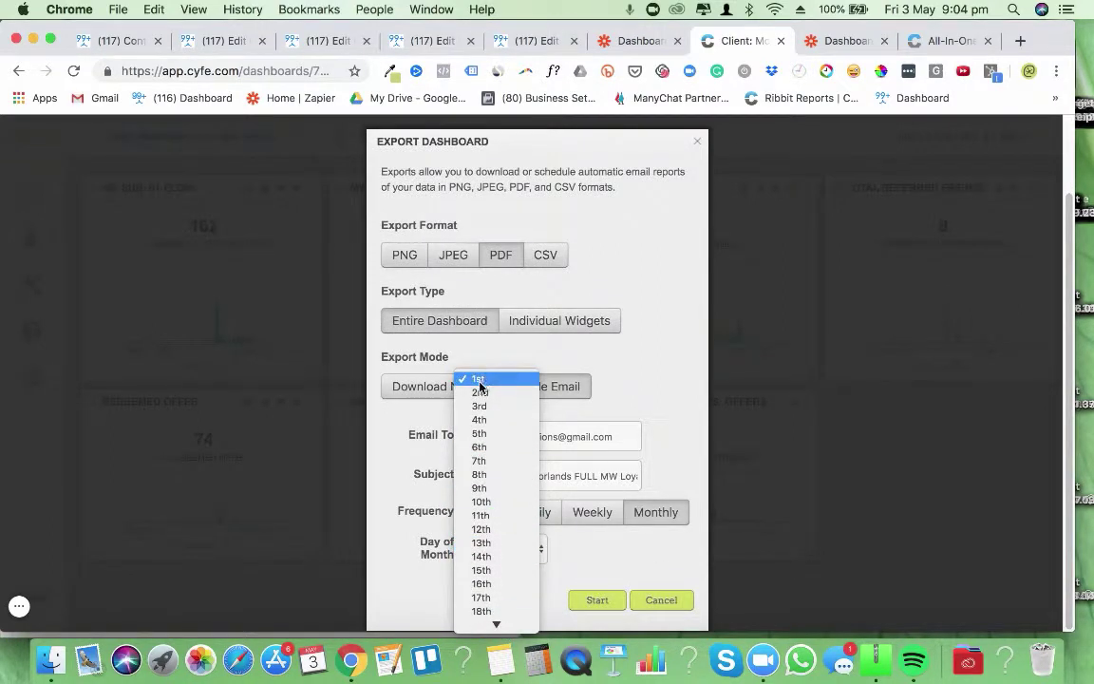
click(485, 503)
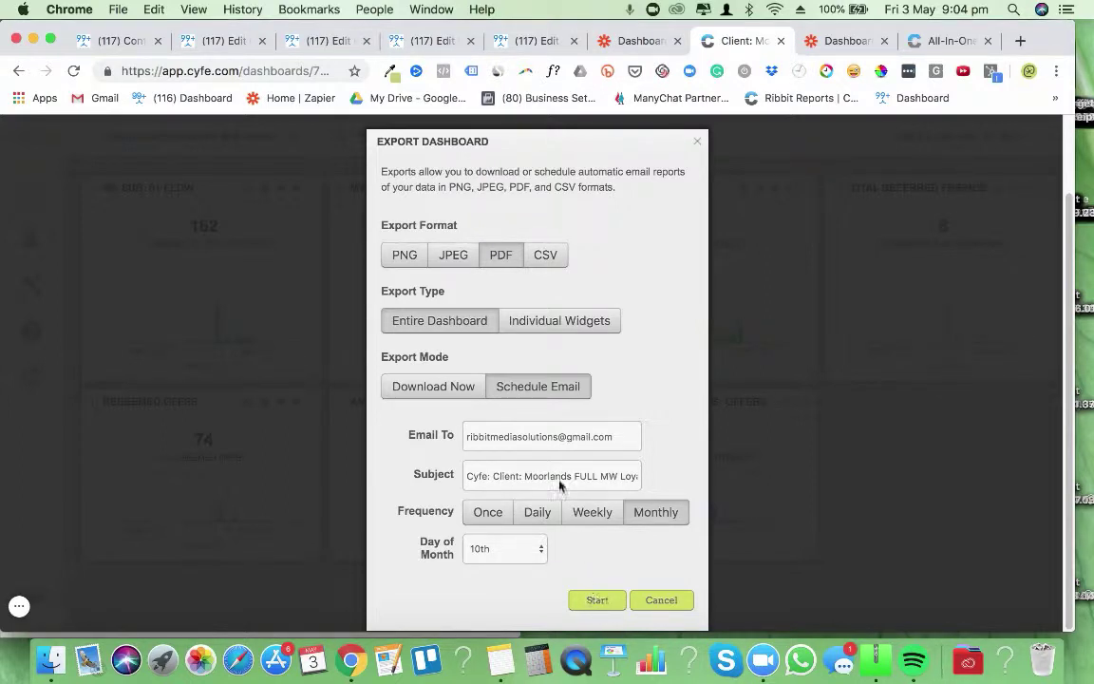
click(602, 601)
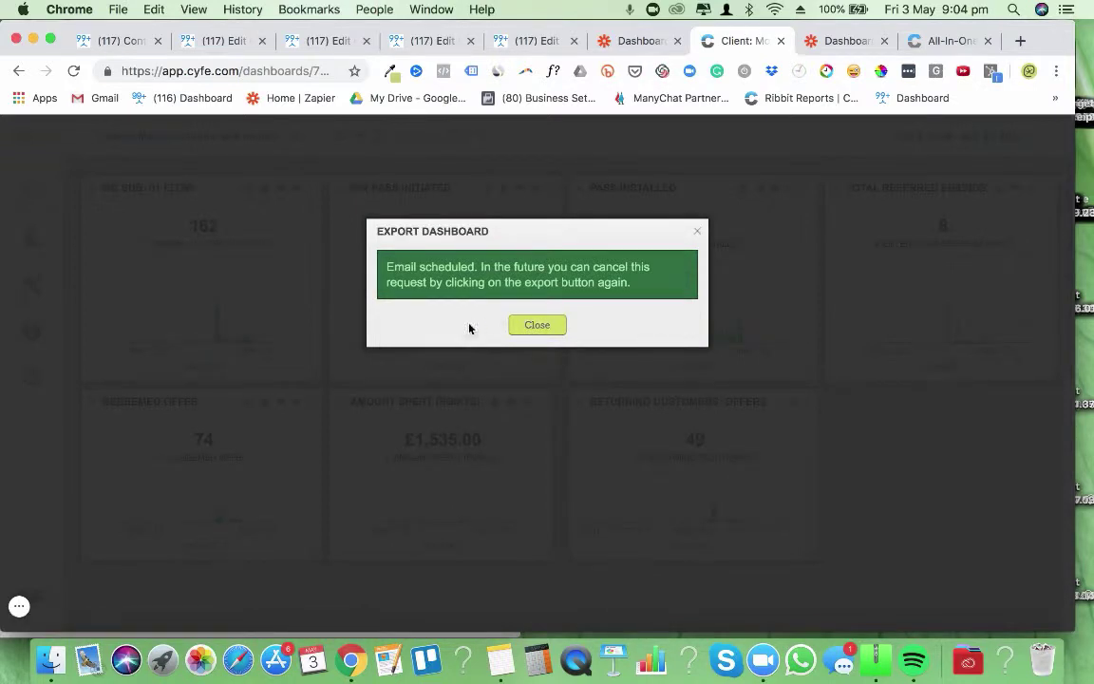
click(552, 326)
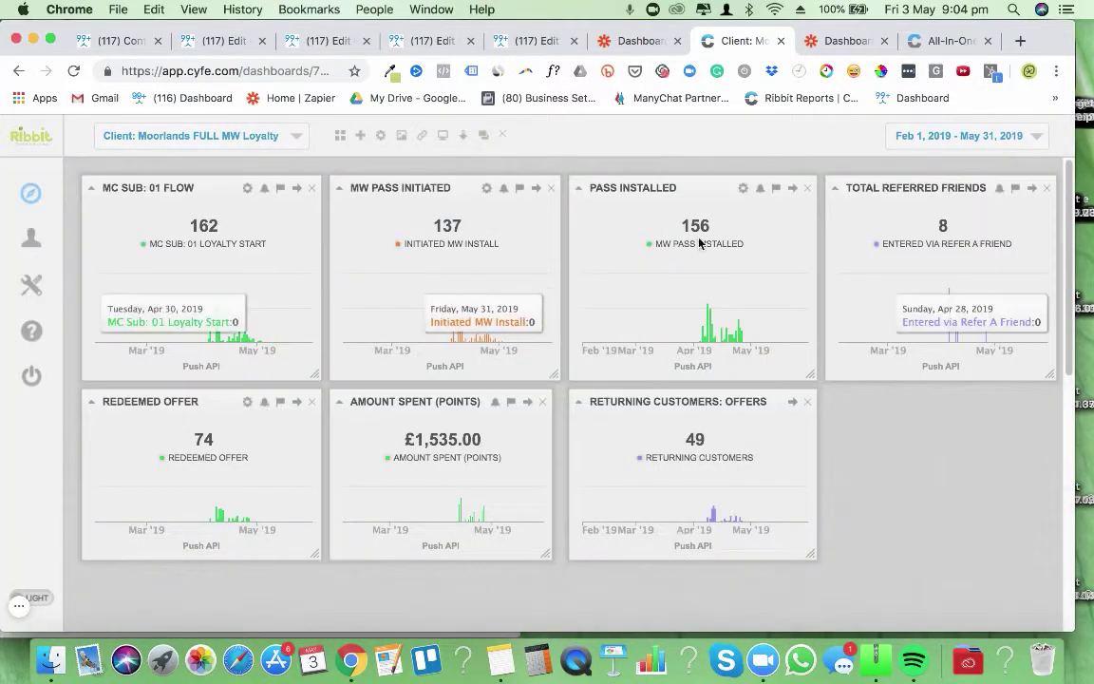
Delete the existing monthly PDF email schedule in Export Dashboard and close the dialog
click(462, 139)
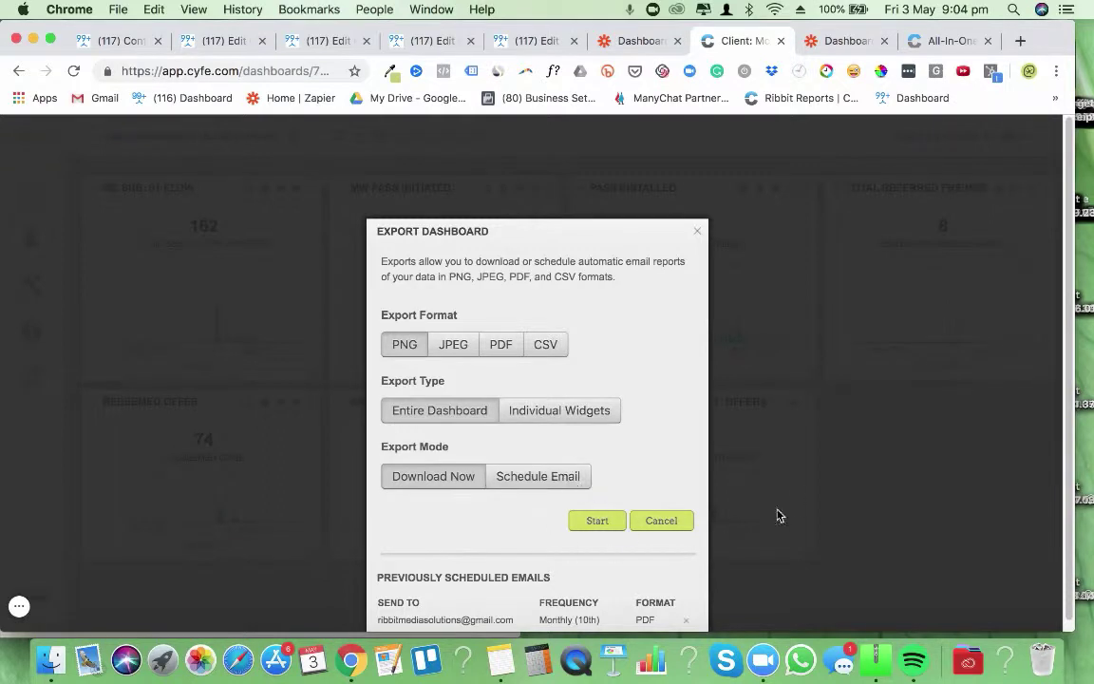
scroll(1064, 529, down, 1)
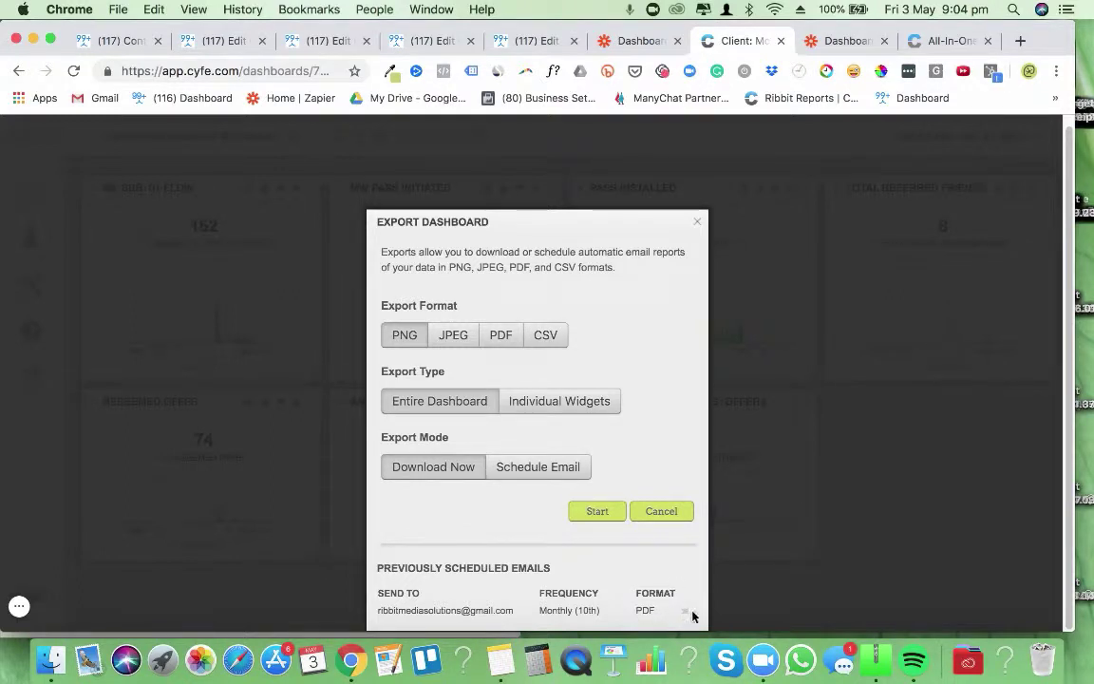
click(687, 615)
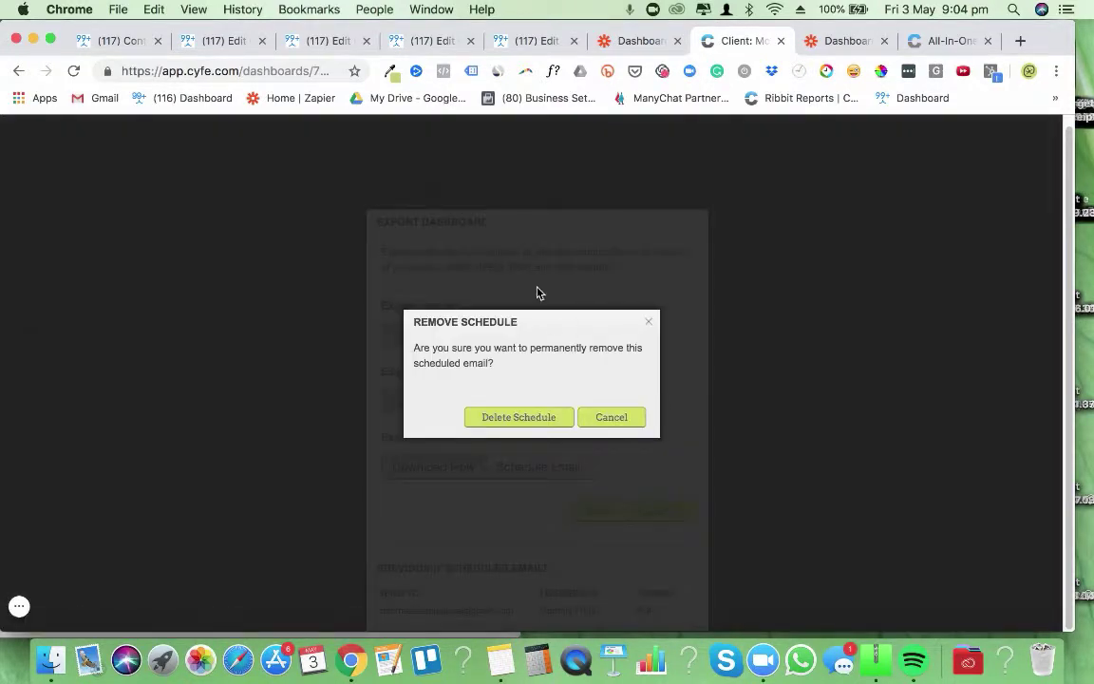
click(551, 423)
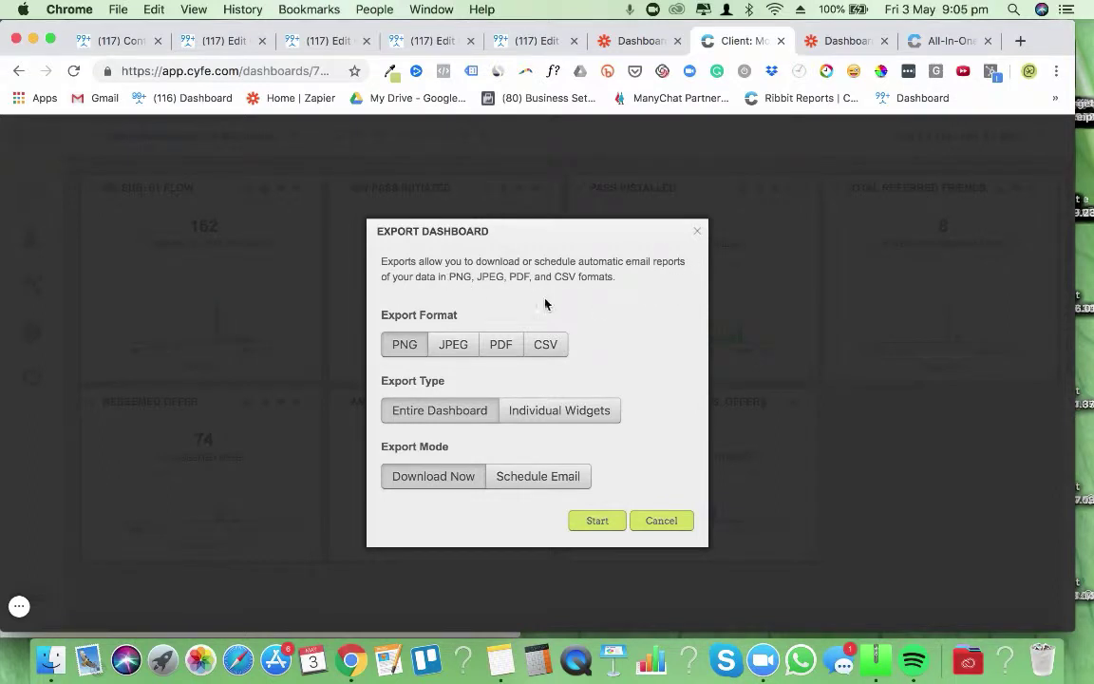
click(697, 231)
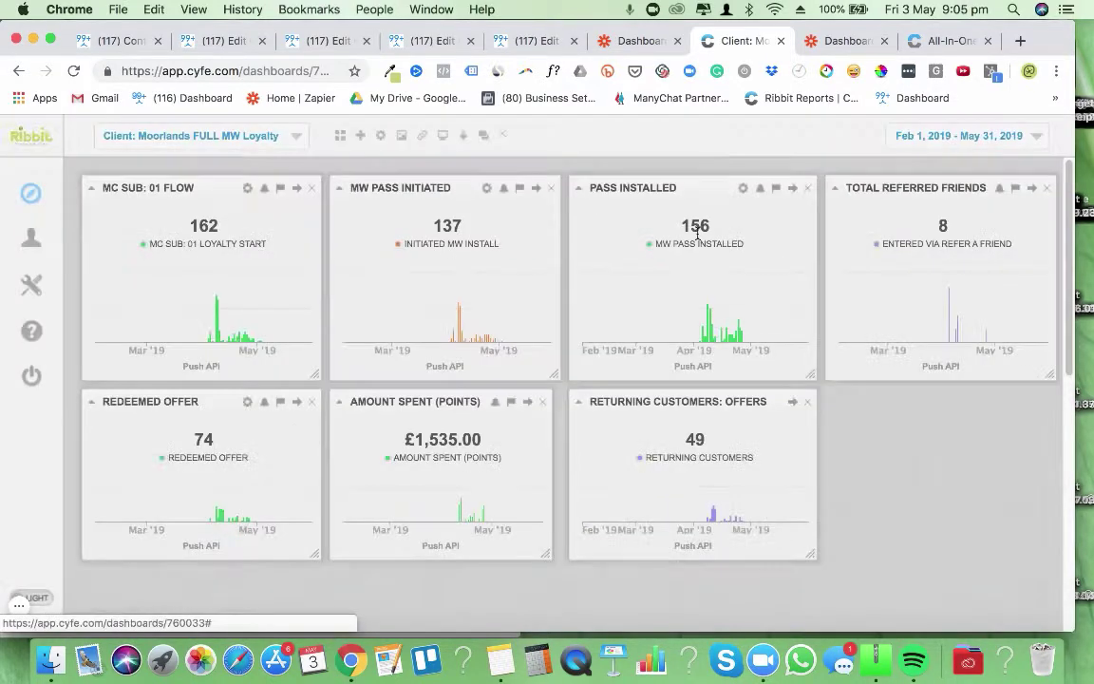
Create a public dashboard URL shared with the recipient's name and protected by a password
click(424, 138)
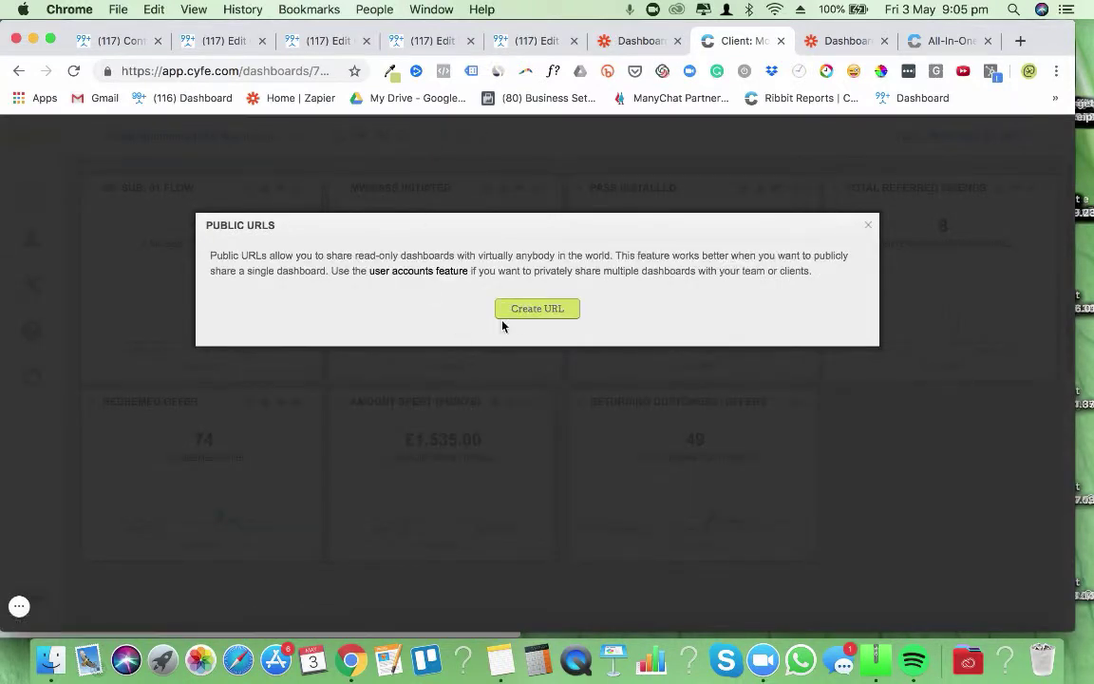
click(519, 312)
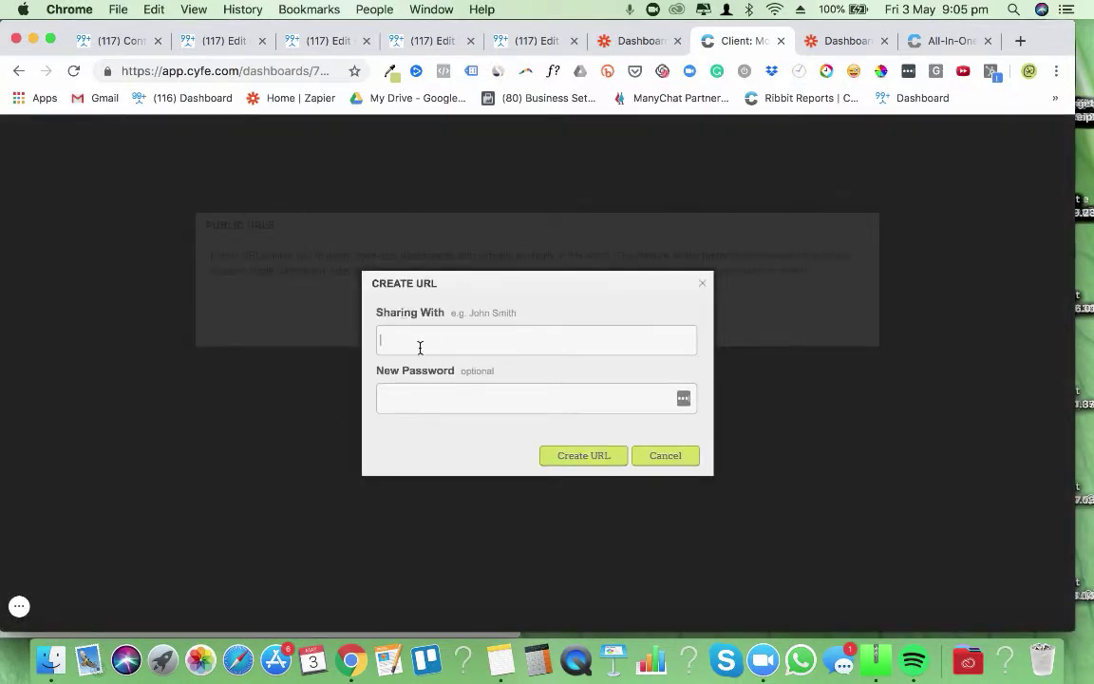
click(461, 383)
text(•••••)
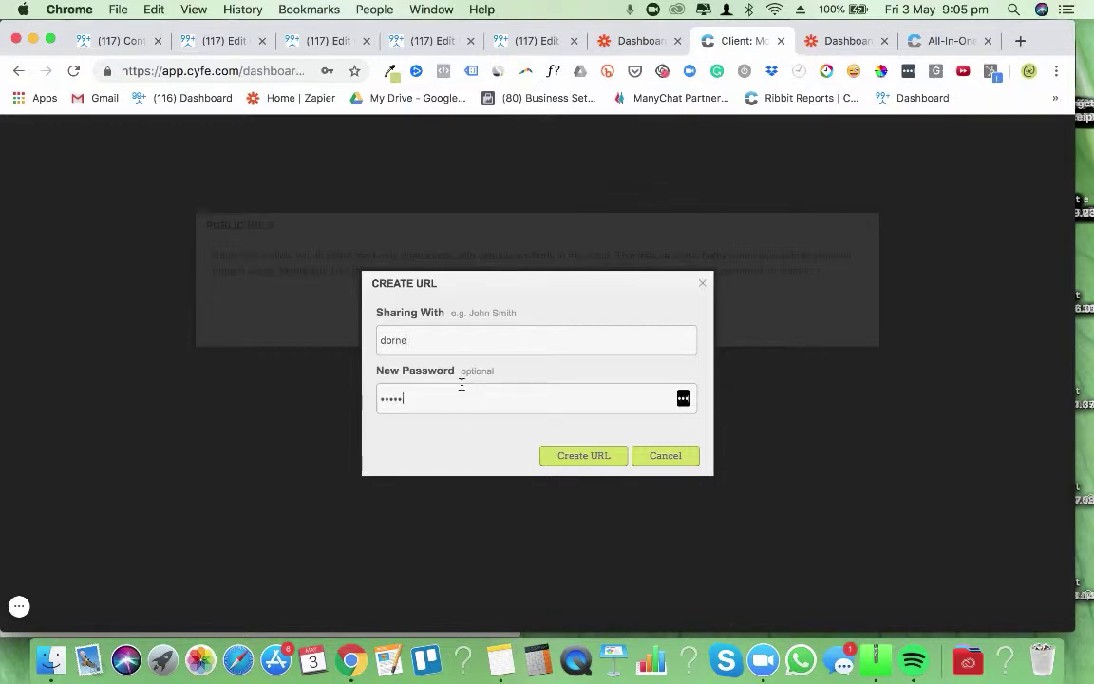
text(•••)
click(588, 457)
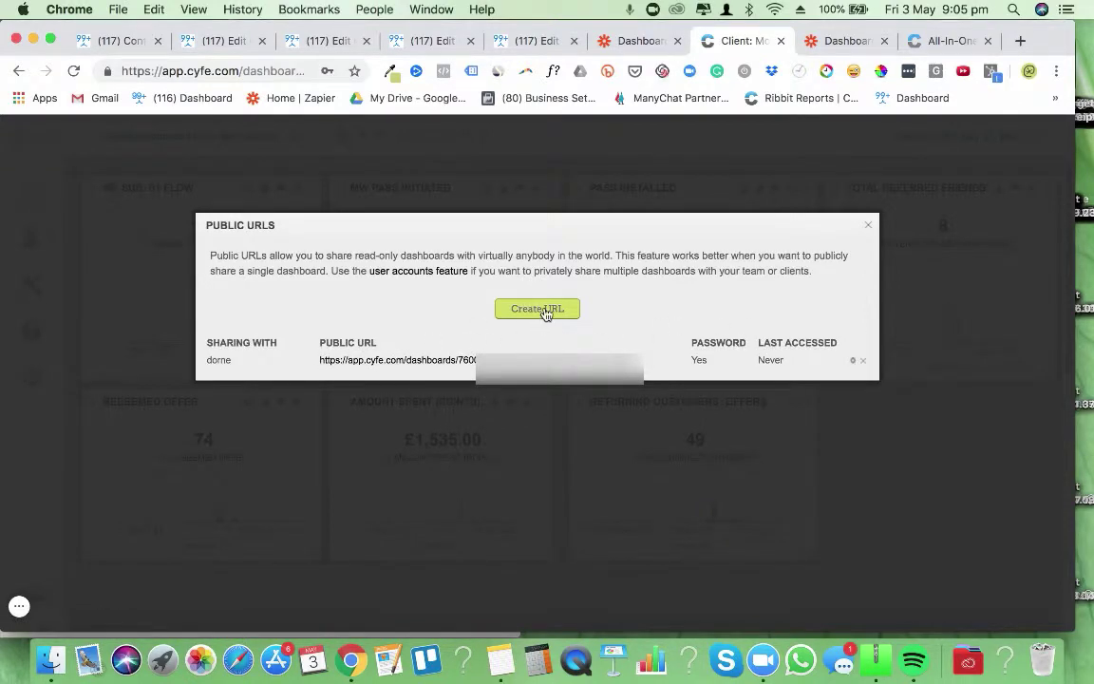
click(867, 225)
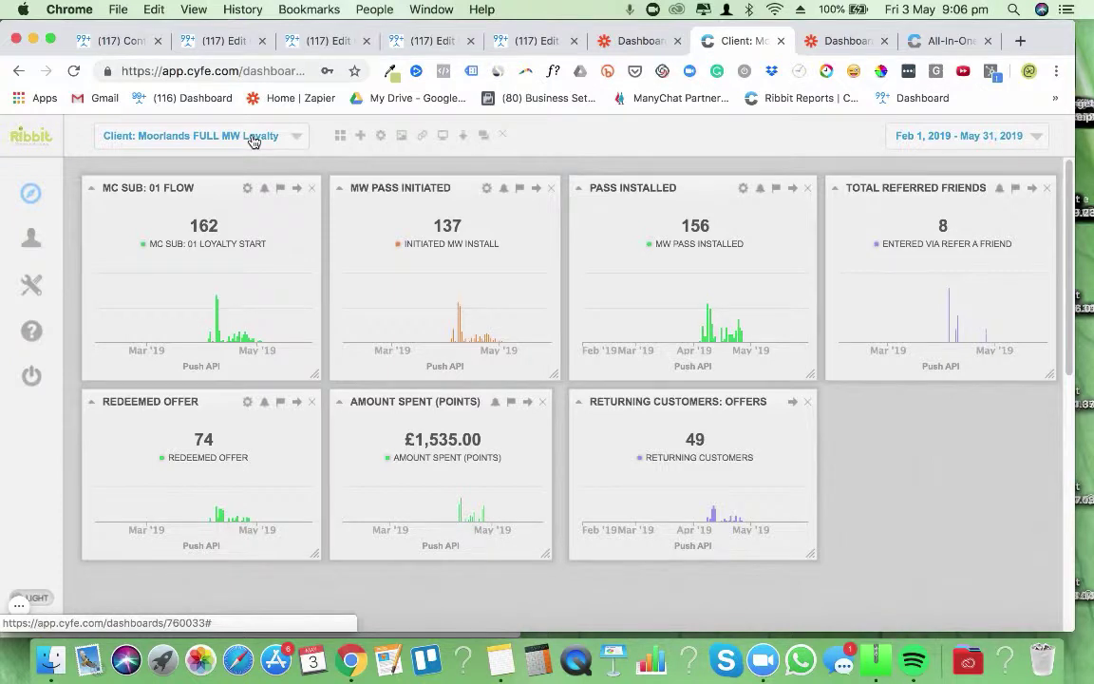
click(503, 665)
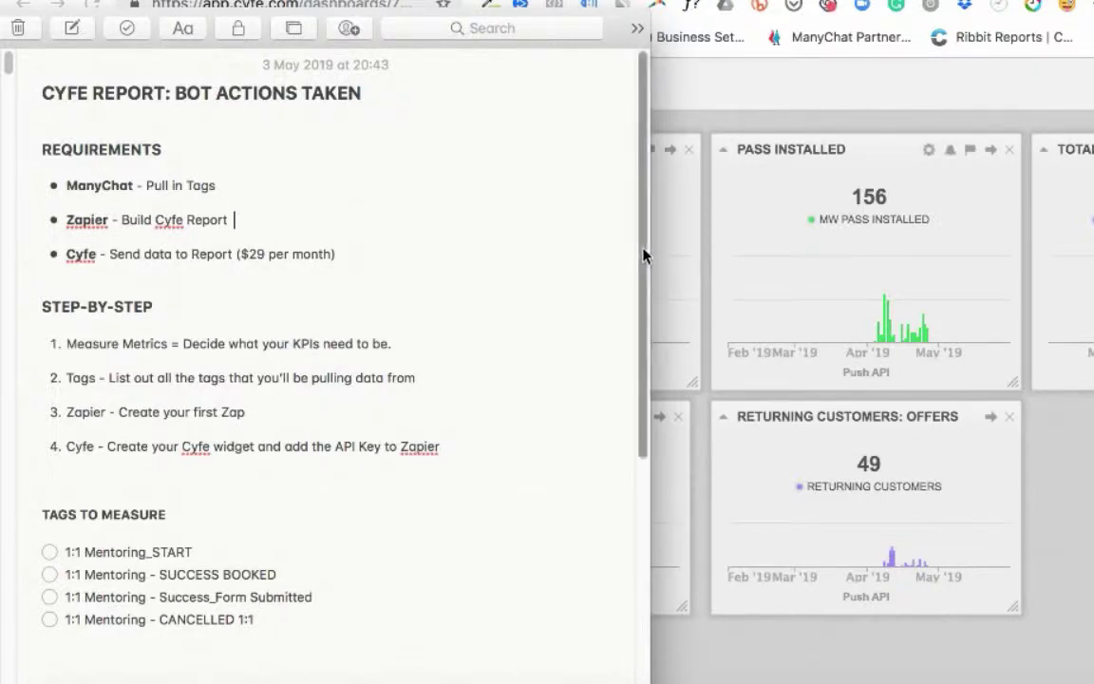
scroll(642, 262, down, 1)
scroll(643, 264, up, 1)
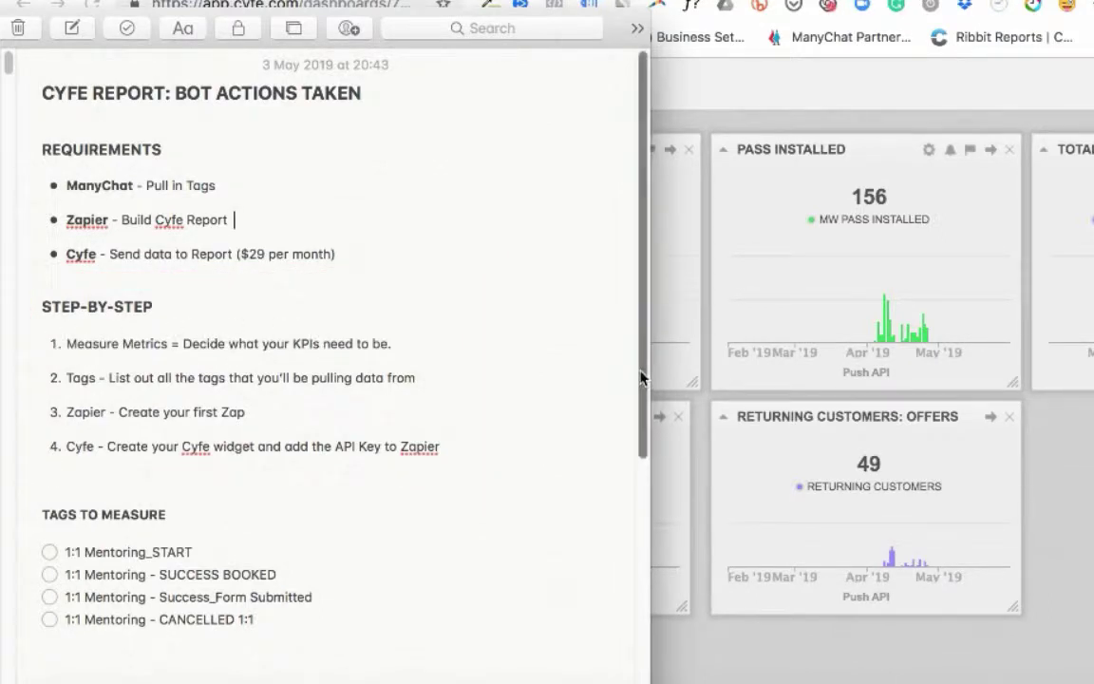
drag(645, 379, 642, 440)
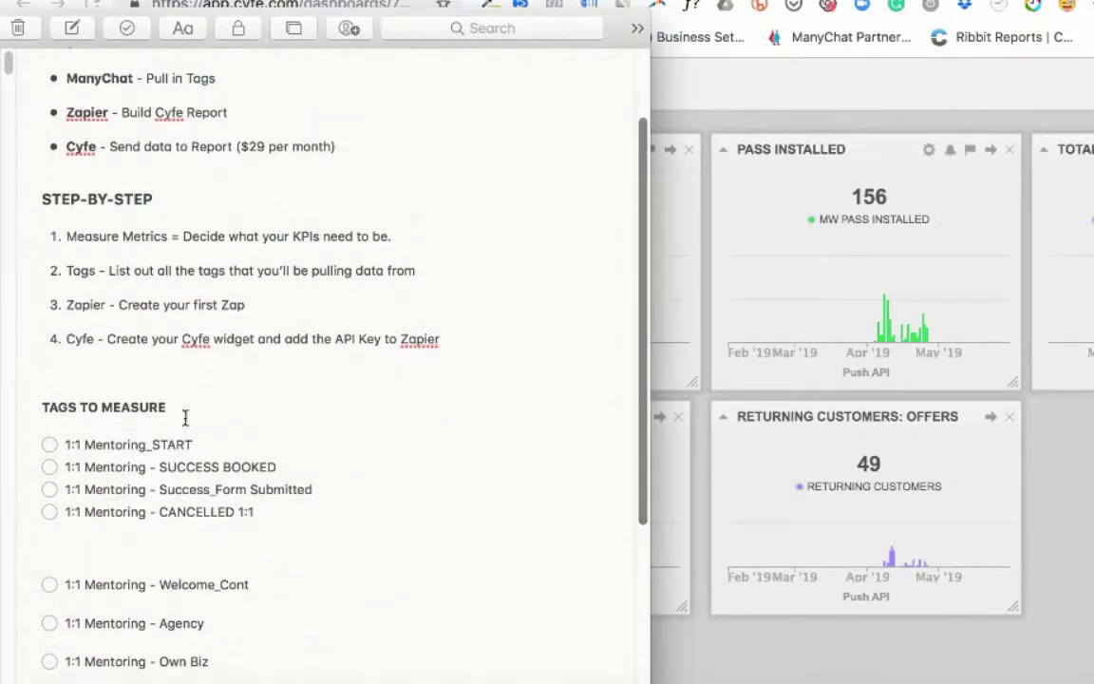
Open the 1:1 Bot Mentoring folder in ManyChat Flows and scroll through its nine flows
key(super+Tab)
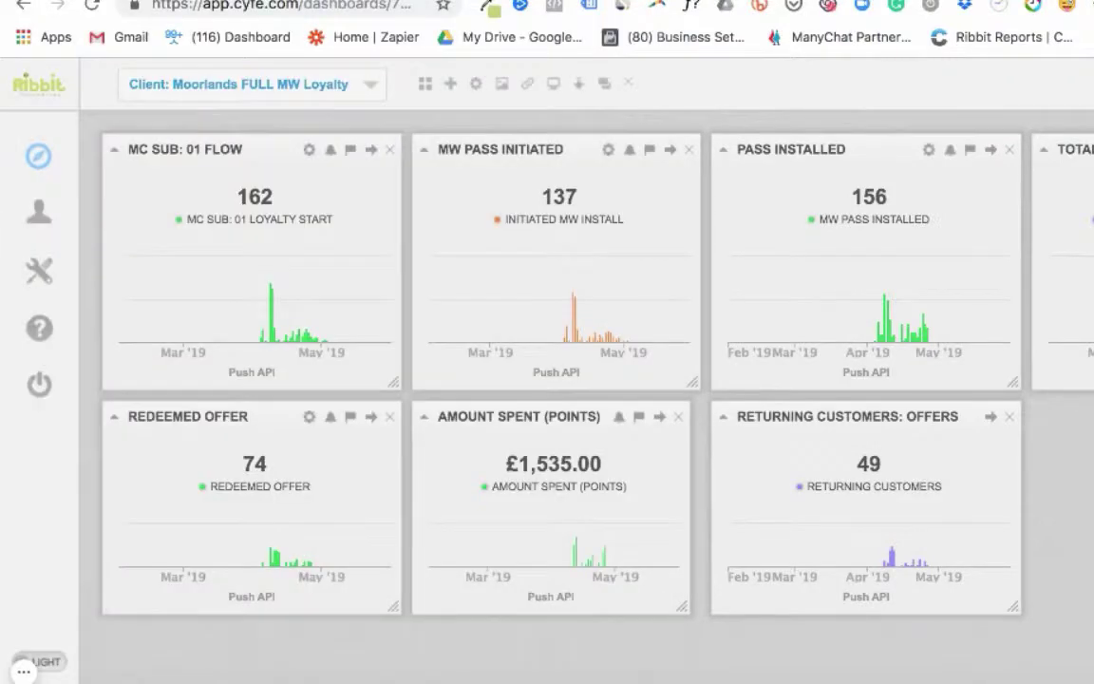
click(129, 39)
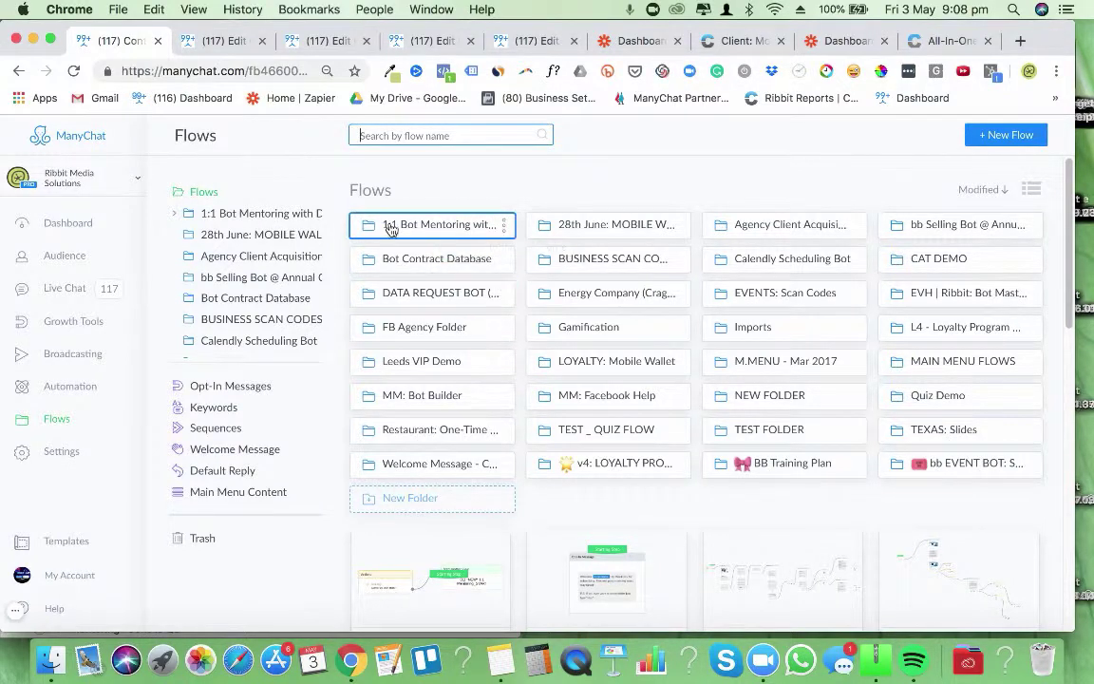
click(414, 232)
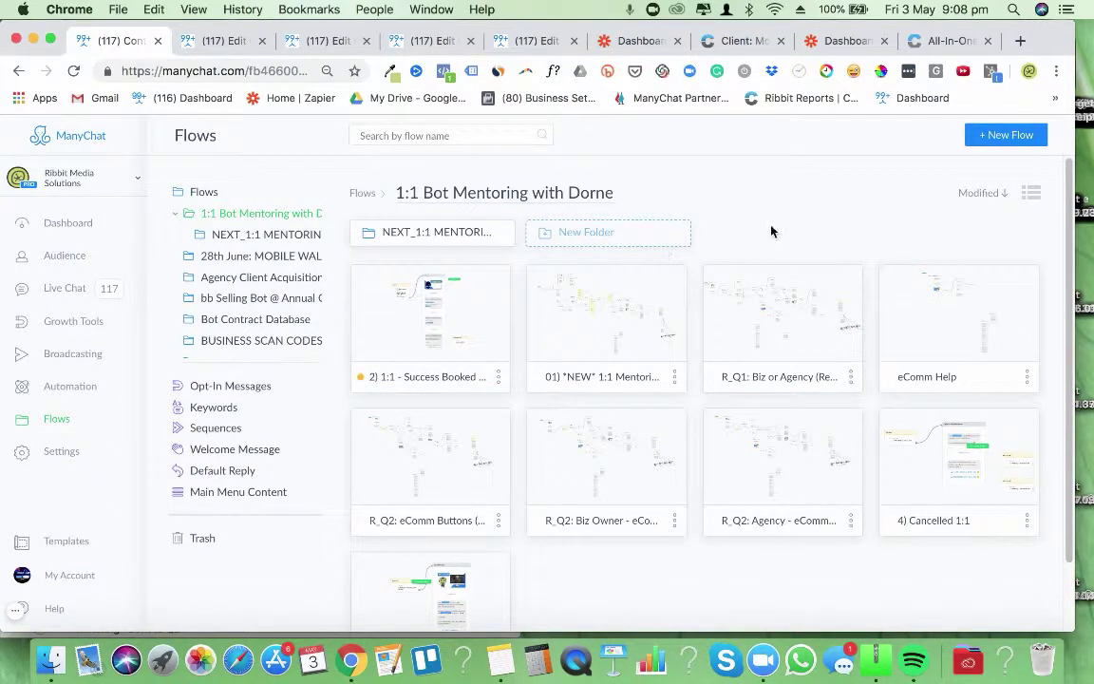
click(219, 45)
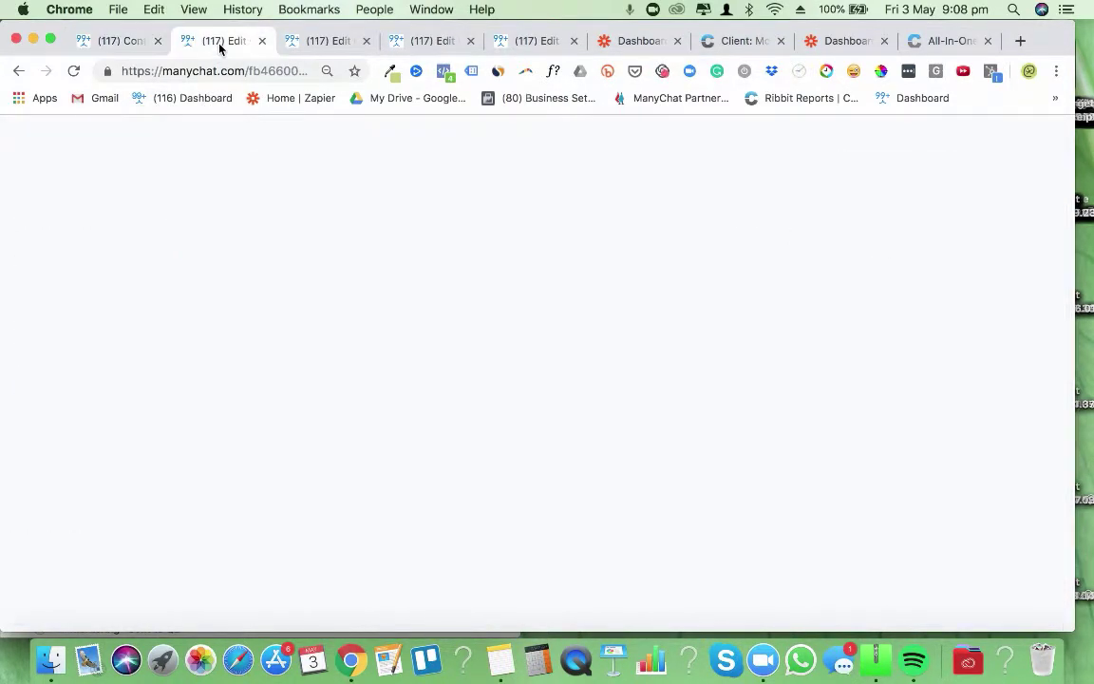
click(132, 45)
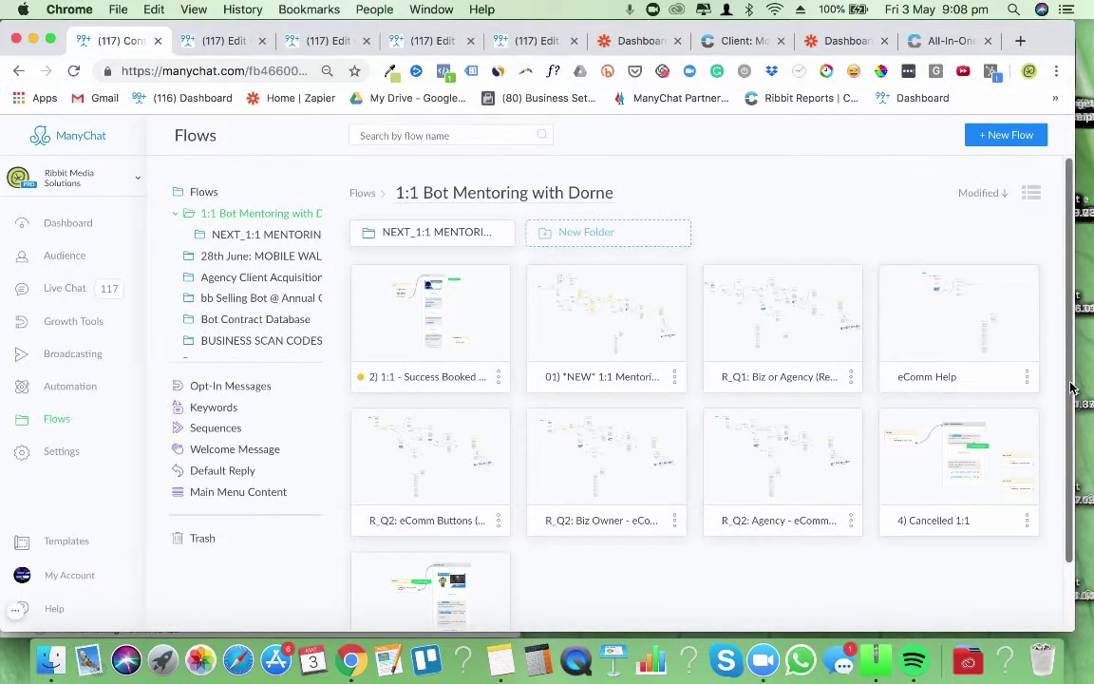
scroll(1060, 382, down, 1)
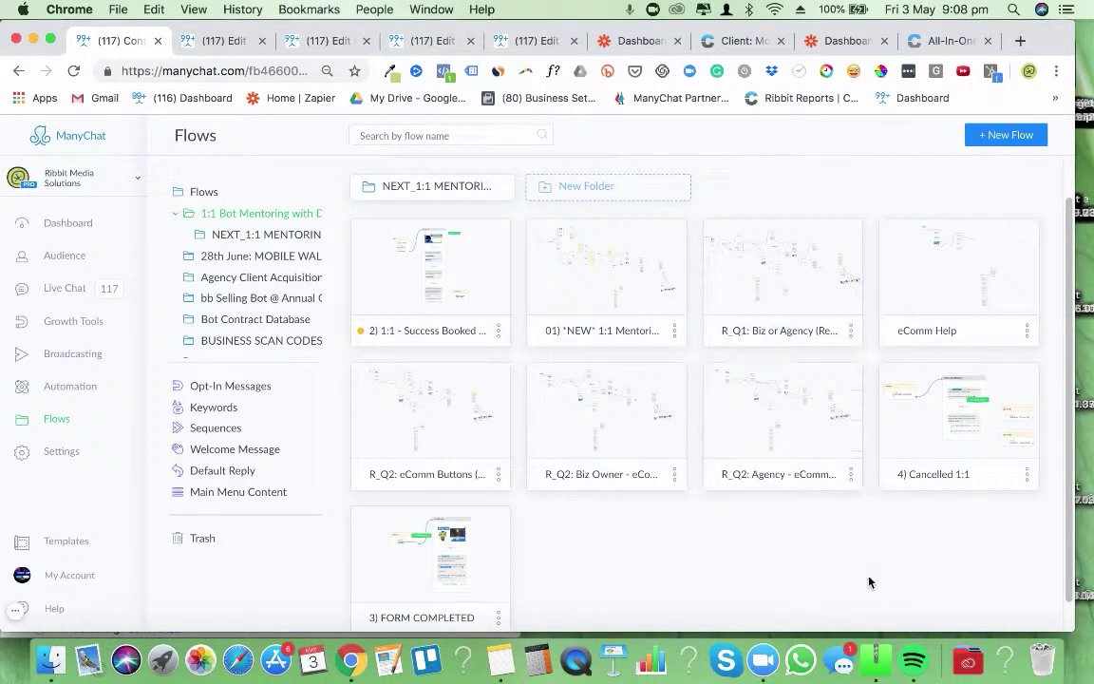
scroll(1063, 474, down, 2)
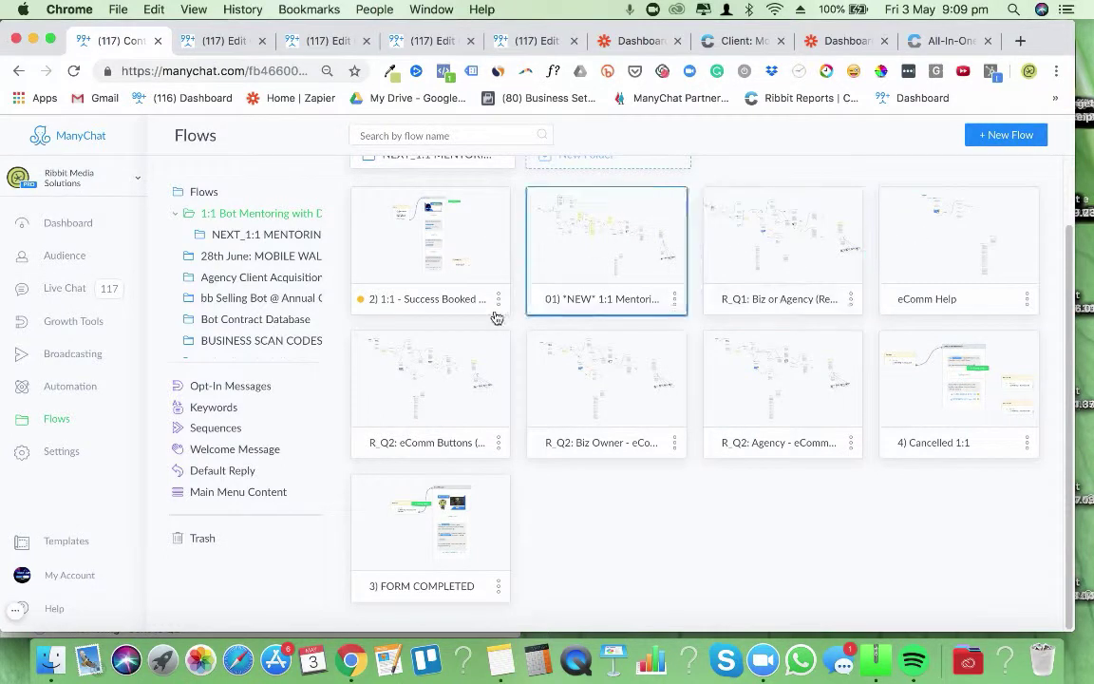
Pan the '01) NEW 1:1 Mentoring' flow canvas to the FIRST QUESTION node, then bring up Notes
click(216, 46)
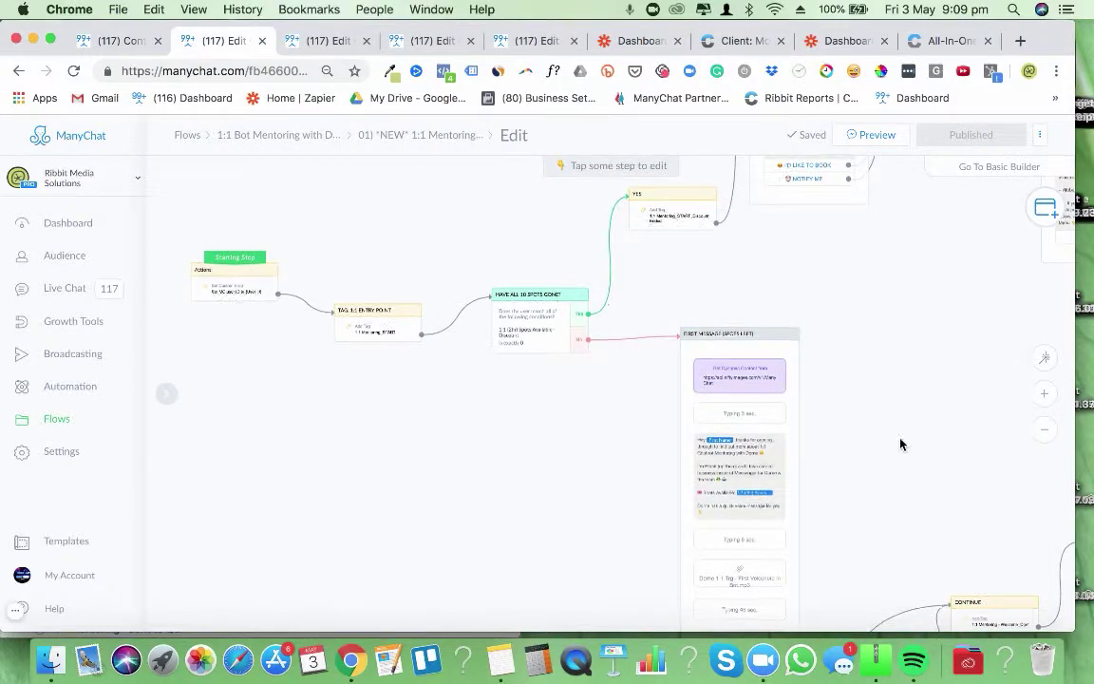
scroll(874, 418, down, 3)
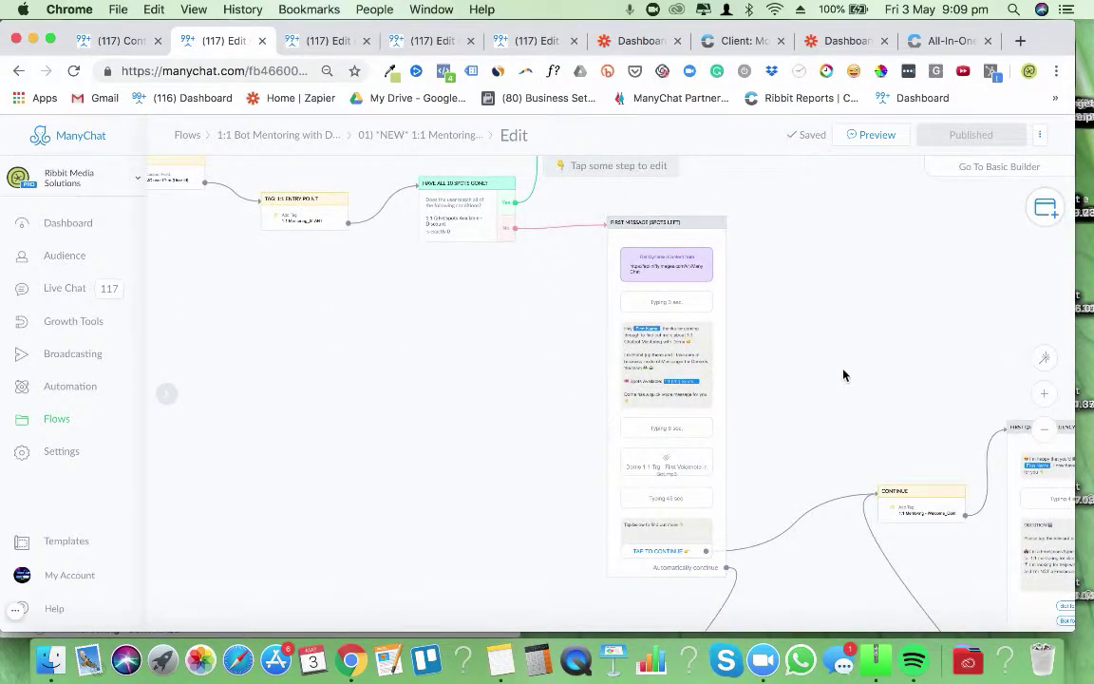
drag(845, 373, 688, 311)
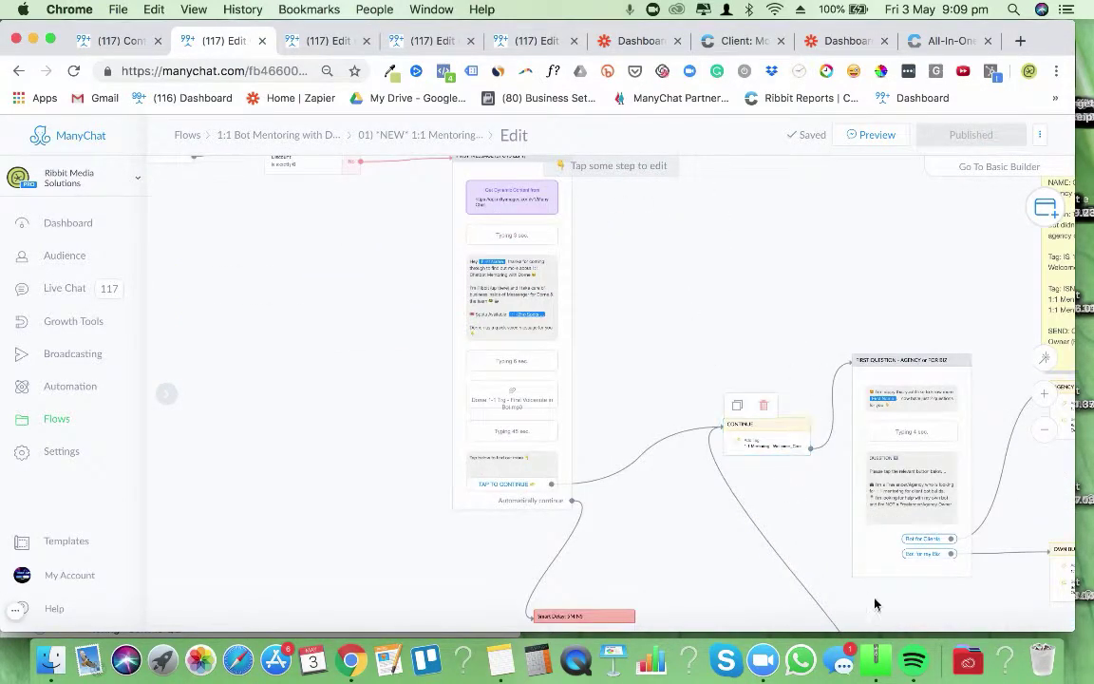
drag(903, 583, 508, 501)
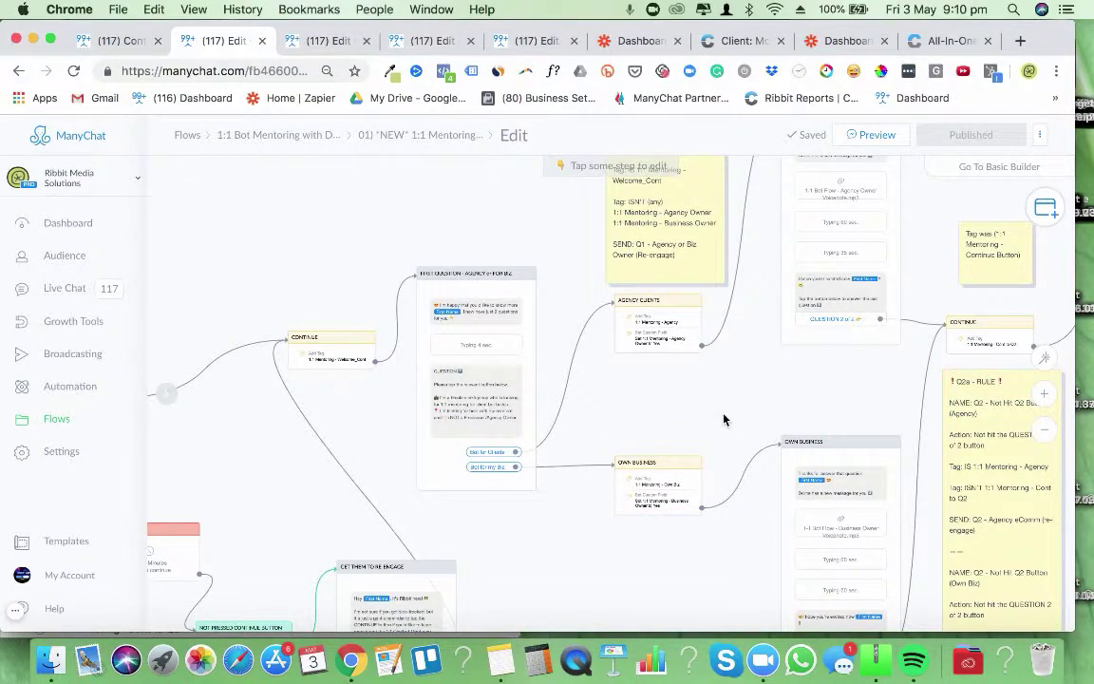
click(500, 658)
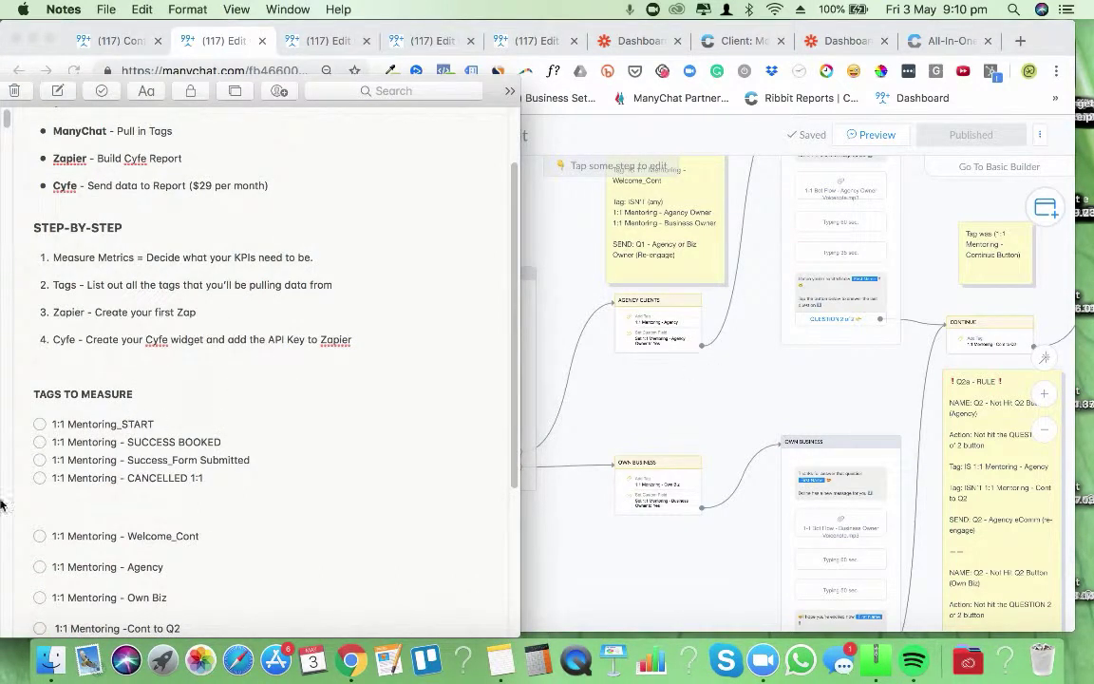
Scroll the Notes tags-to-measure checklist down and back up to the top
drag(514, 372, 513, 472)
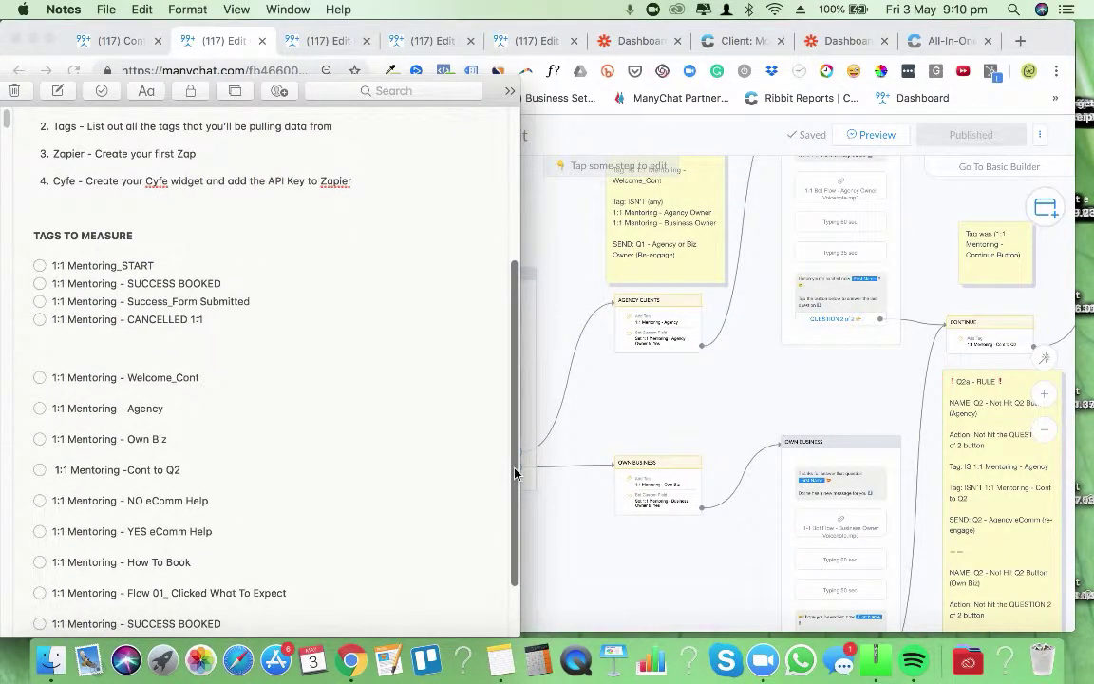
drag(514, 472, 517, 350)
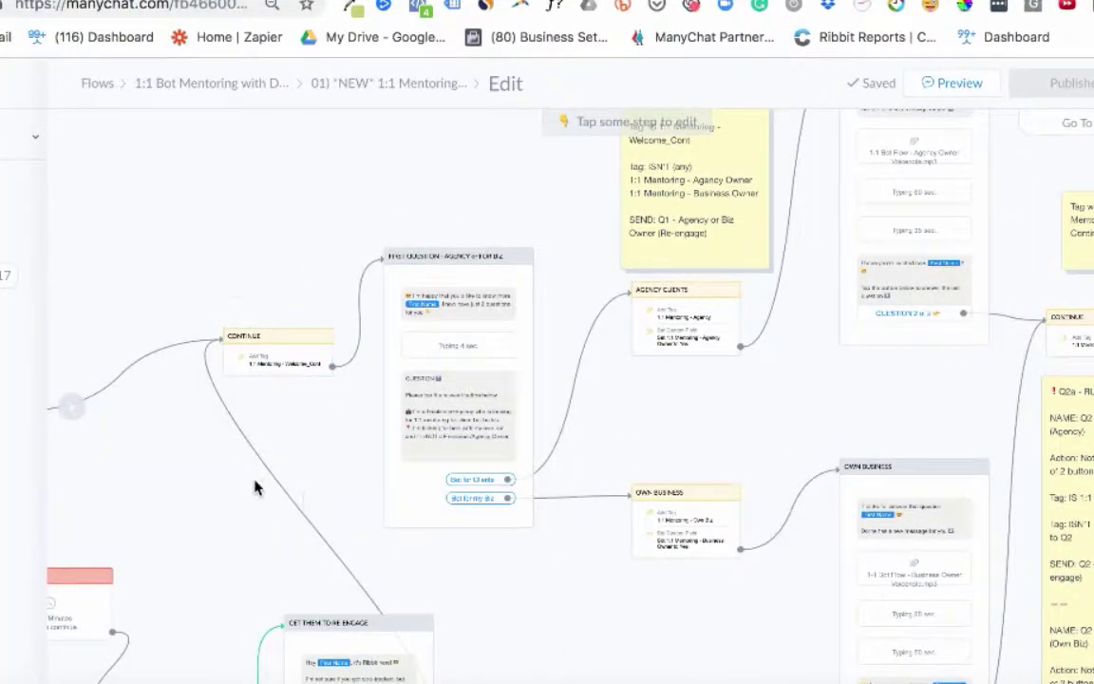
Open the TAG 1:1 ENTRY POINT step and copy its 1:1 Mentoring_START tag name
scroll(546, 493, left, 5)
scroll(477, 555, left, 10)
scroll(478, 556, up, 4)
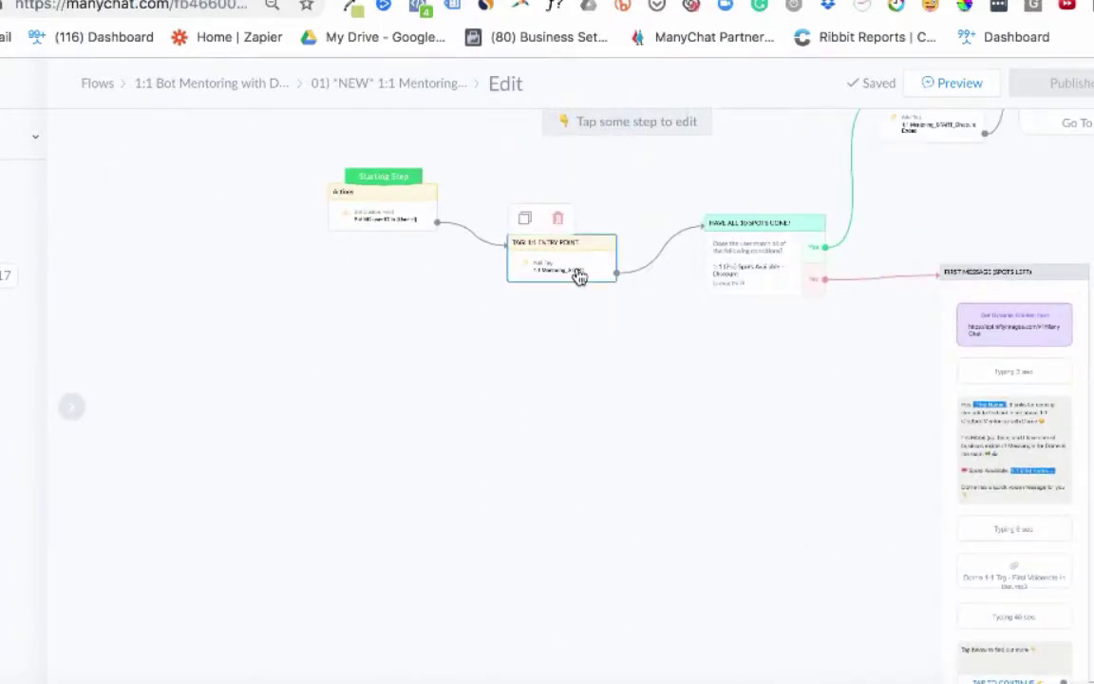
click(579, 275)
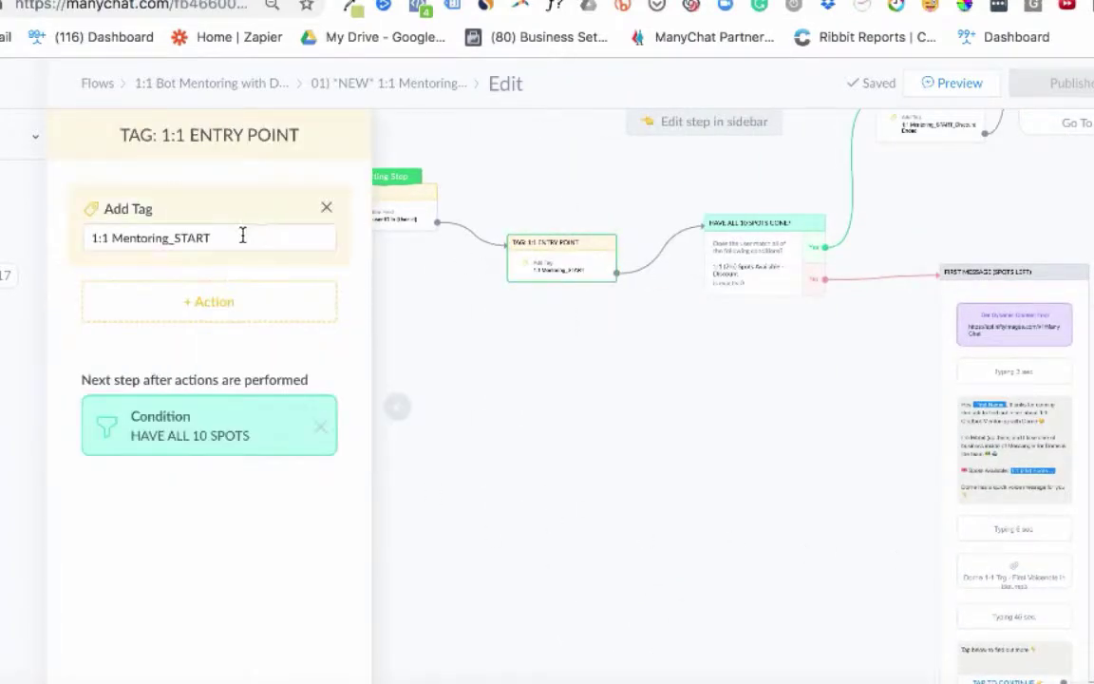
click(244, 238)
key(super+c)
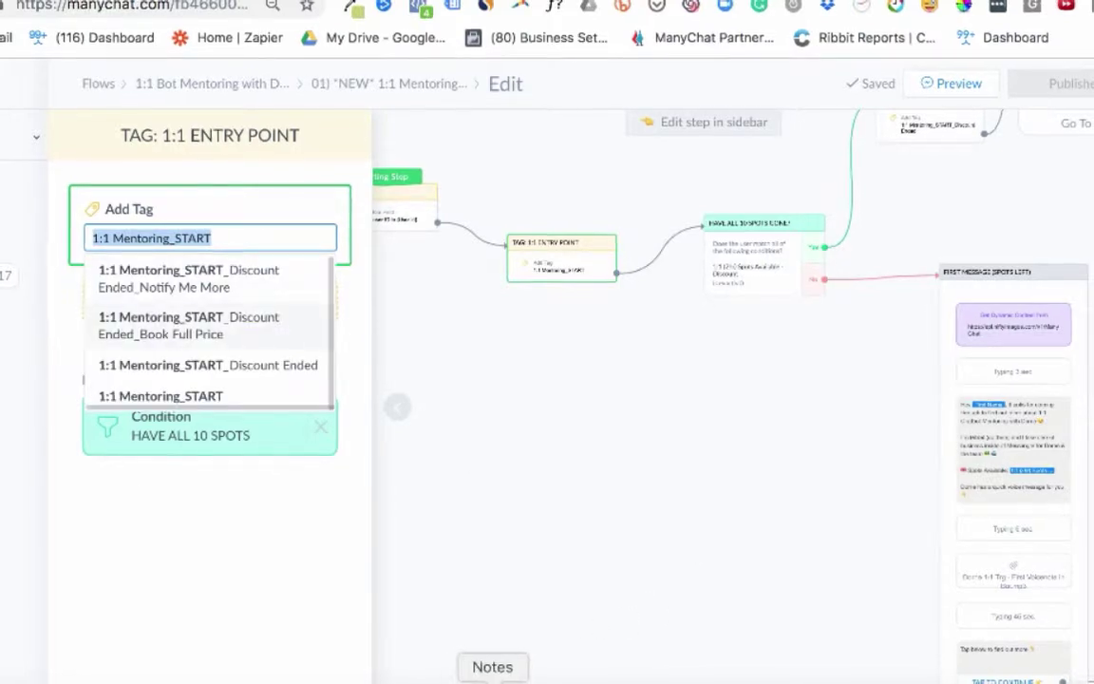
Paste the copied tag into the Notes checklist to compare, then delete the duplicate line
click(491, 678)
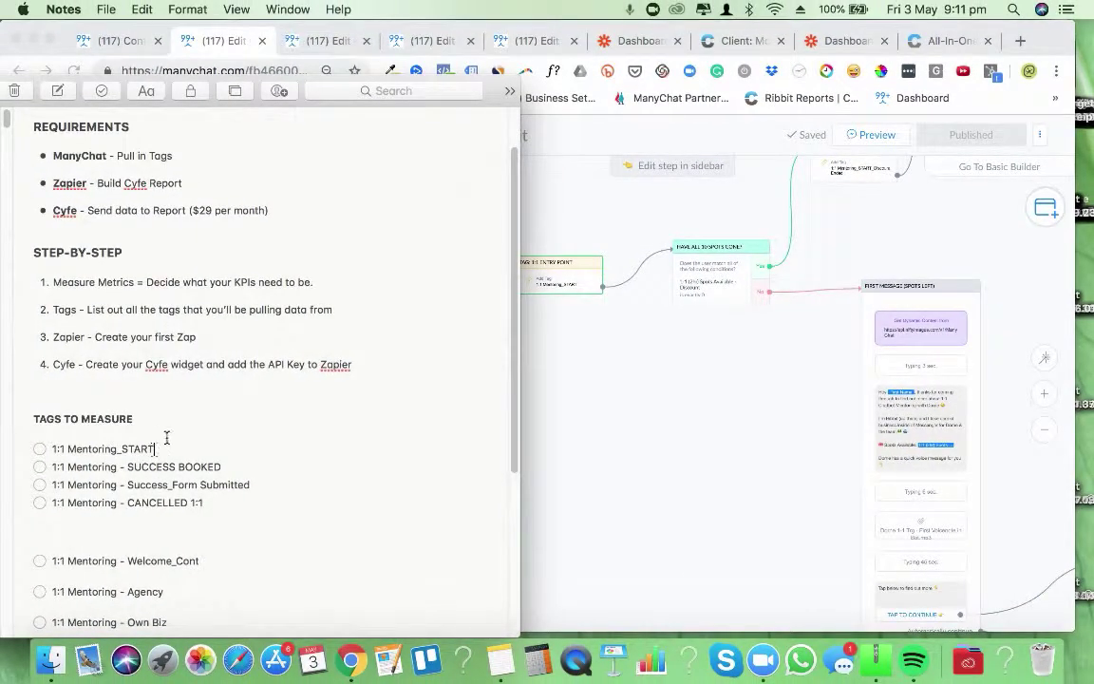
key(Return)
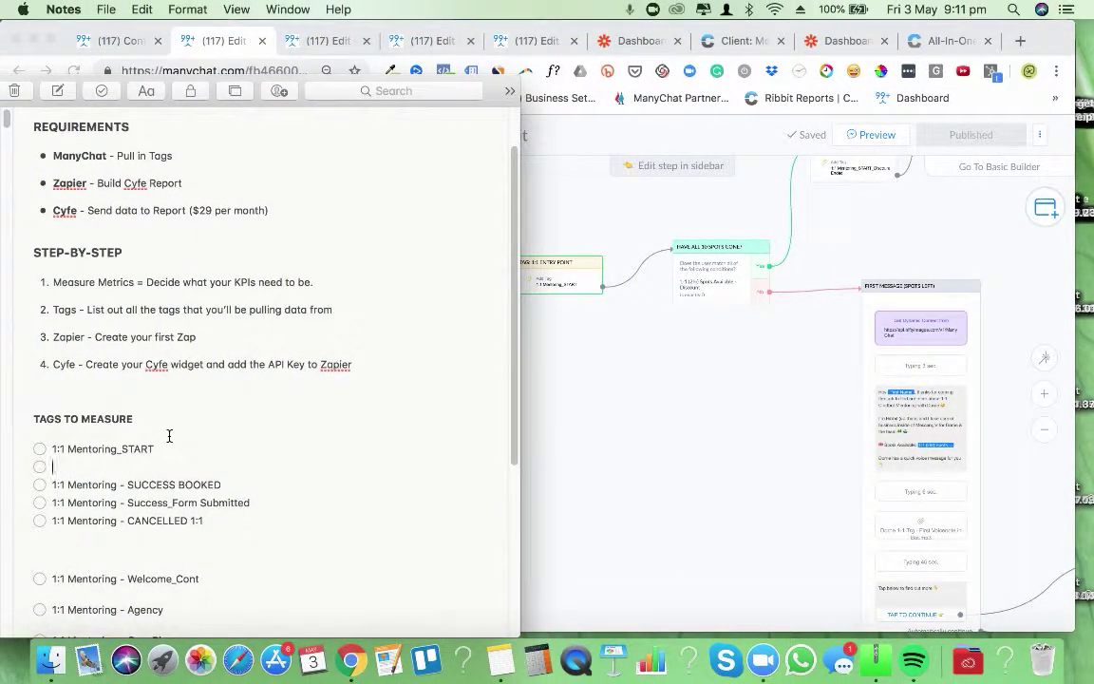
key(super+v)
drag(164, 462, 10, 461)
key(BackSpace)
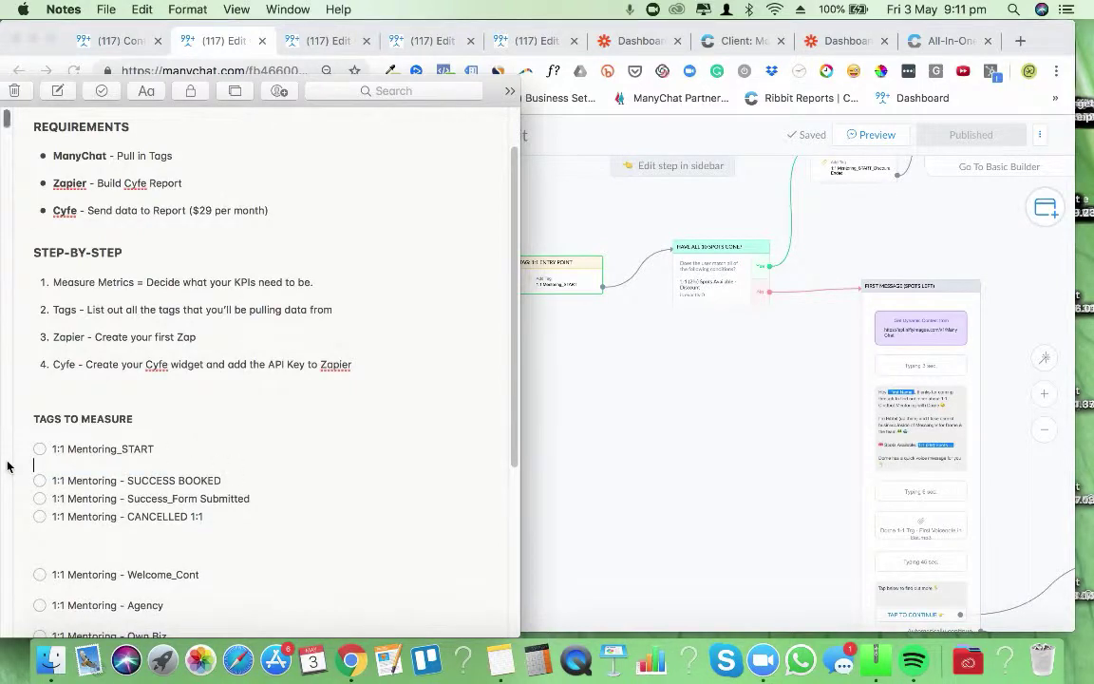
click(302, 38)
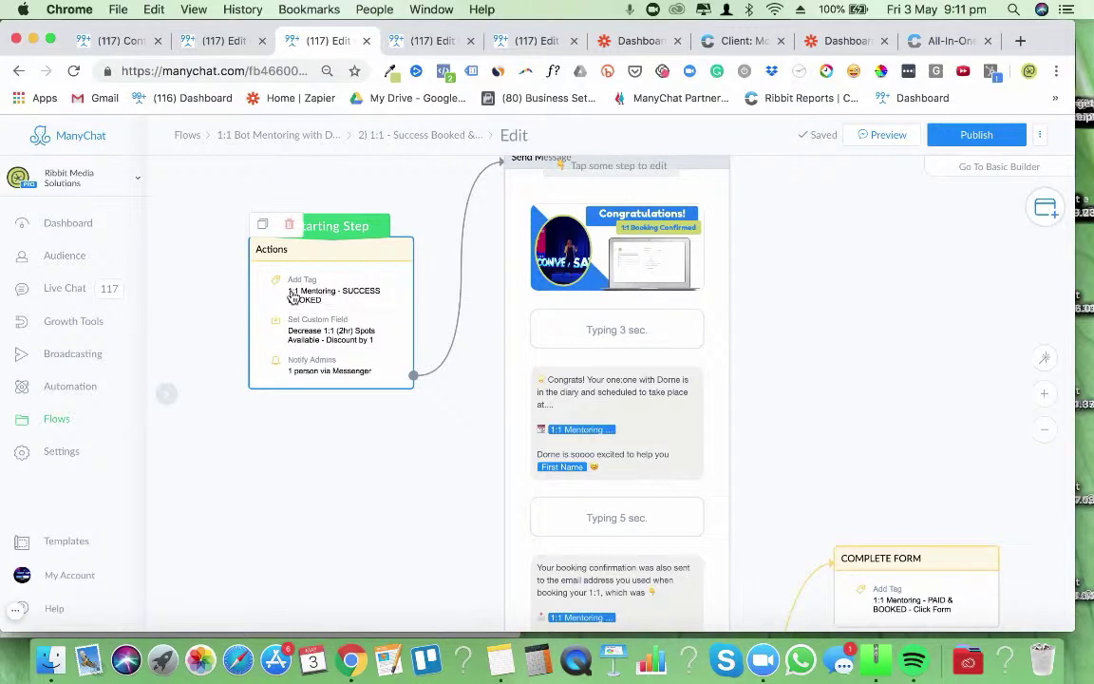
View the FORM COMPLETED and Cancelled 1:1 flows, closing the tag panel, then return to Notes
click(427, 40)
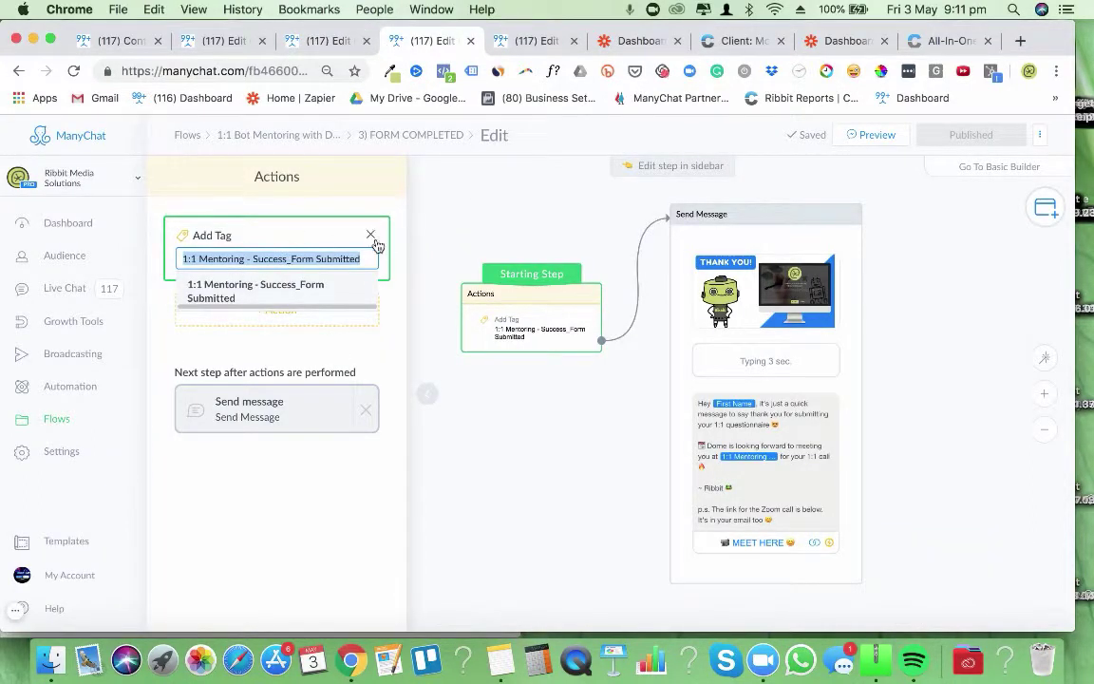
click(447, 190)
click(536, 43)
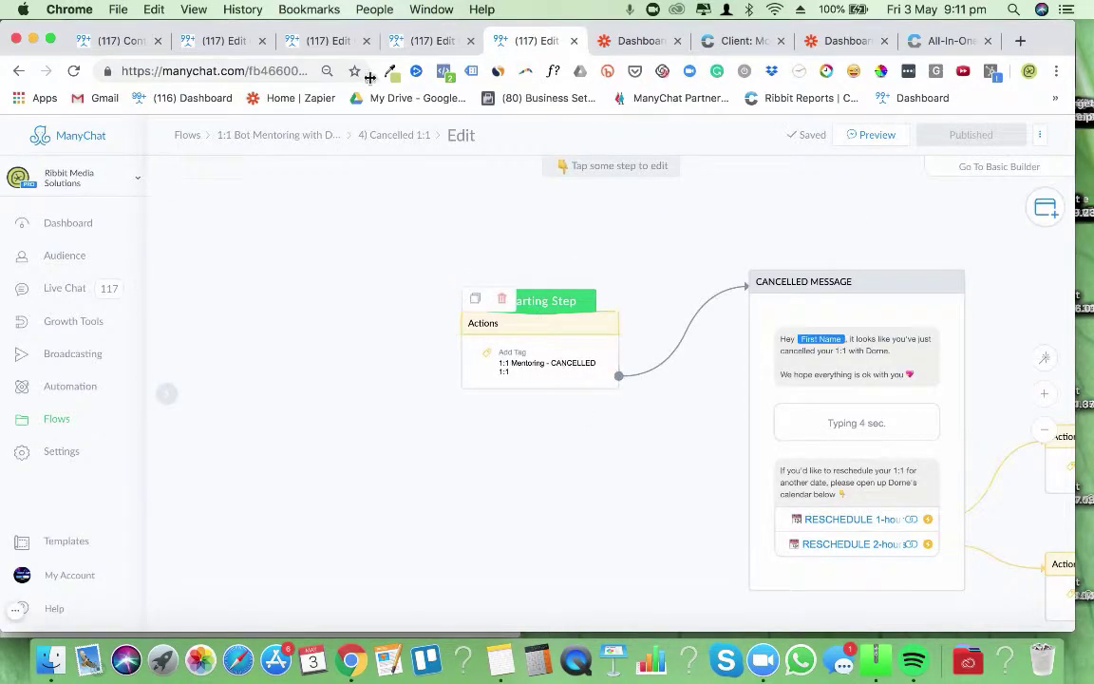
click(499, 662)
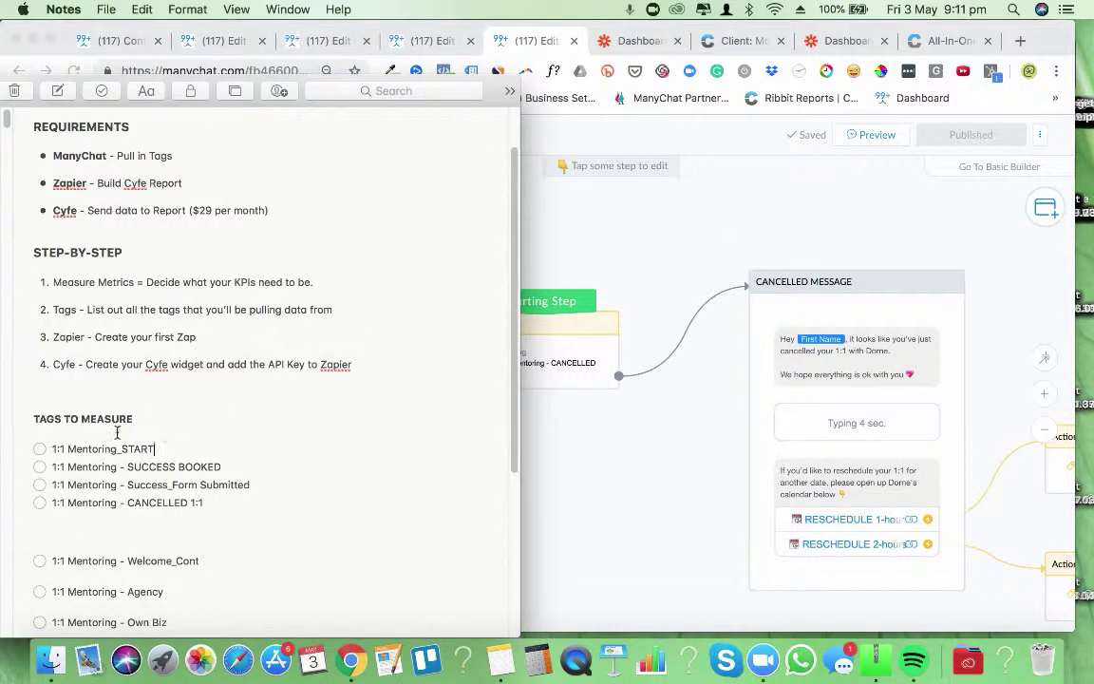
Toggle the tag checkboxes in the Notes checklist, then return to the client's Cyfe dashboard
click(40, 450)
click(39, 502)
click(38, 484)
click(39, 466)
click(40, 449)
click(739, 42)
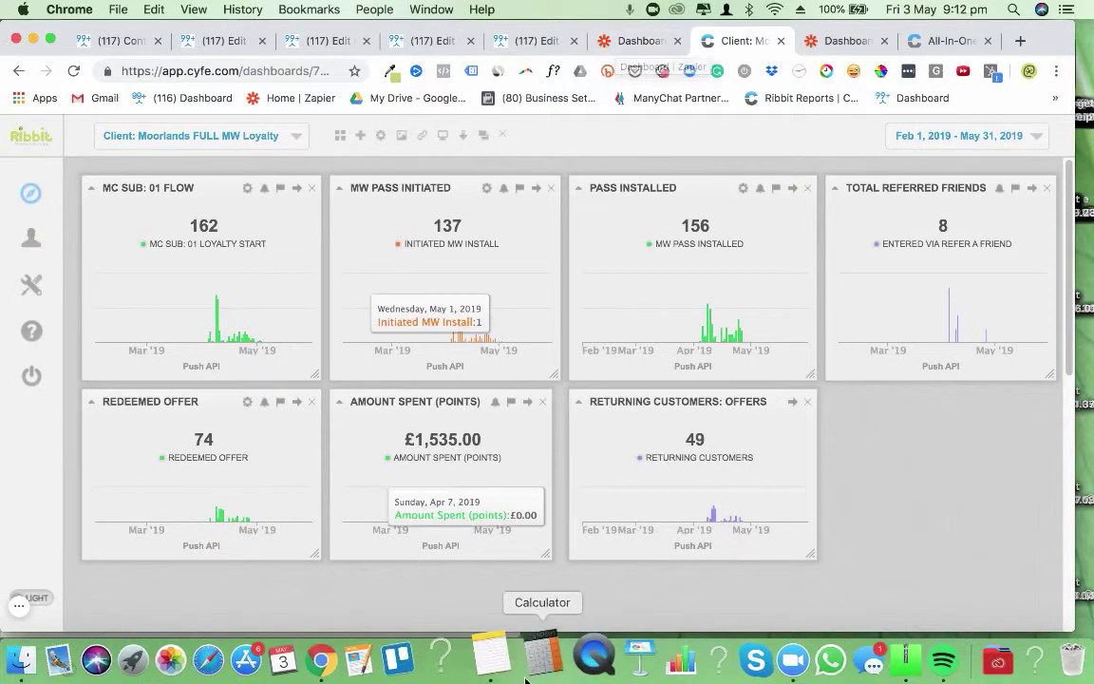
click(500, 659)
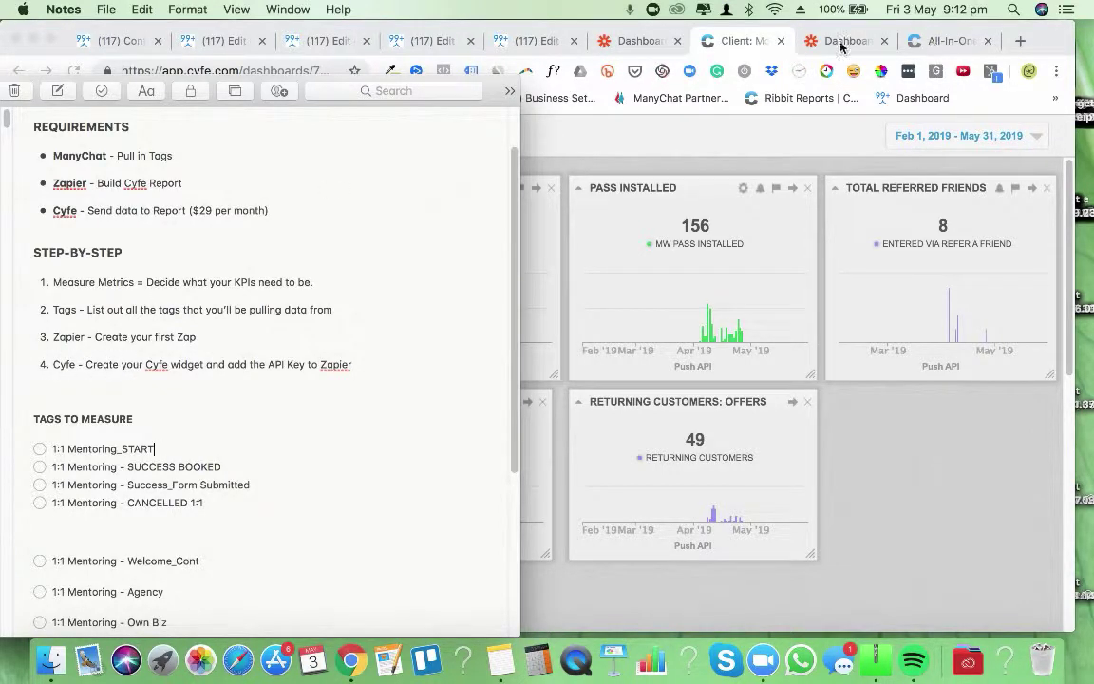
click(650, 43)
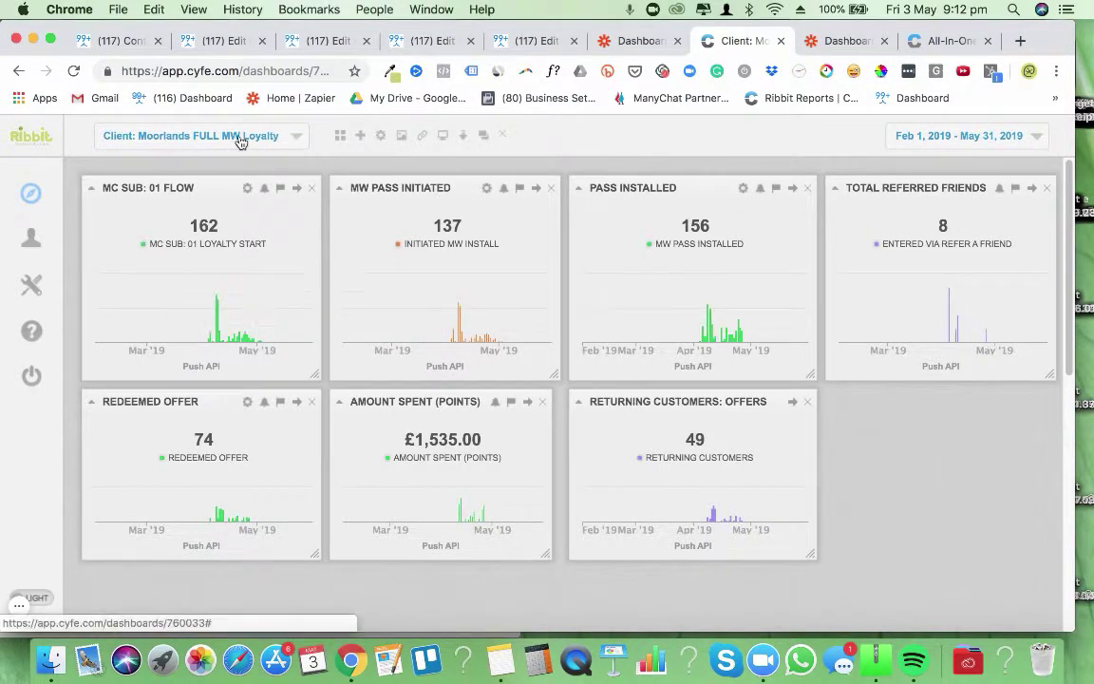
click(294, 137)
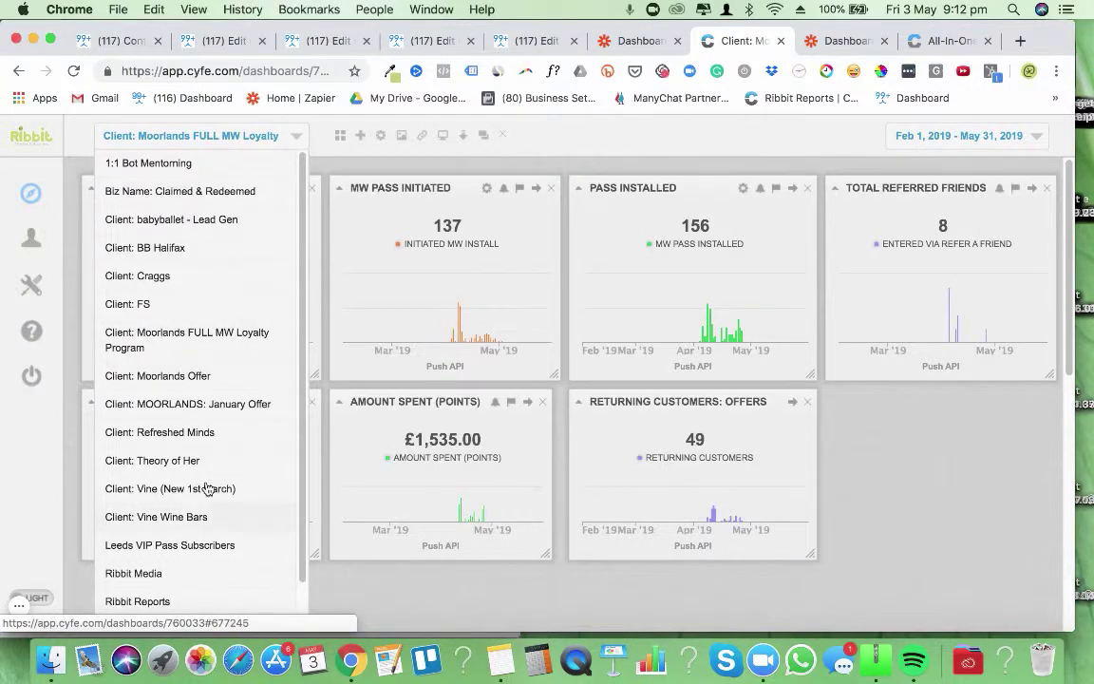
click(594, 172)
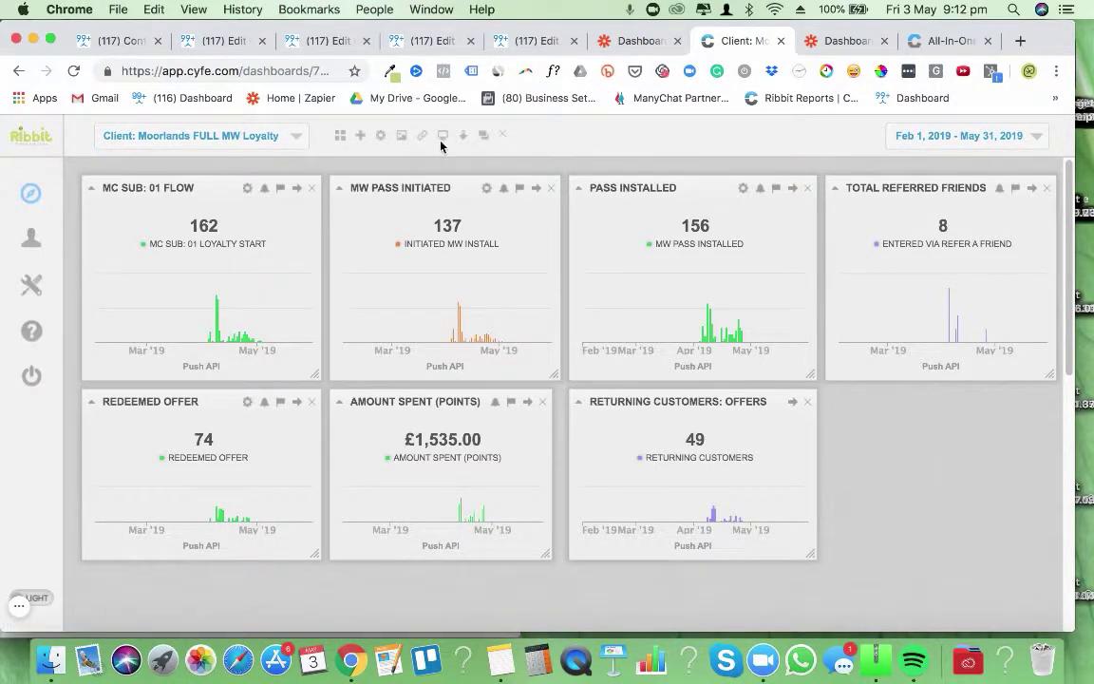
Add a new dashboard titled 'DEMO - CYFE TRAINING' from the + New Dashboard icon
click(359, 136)
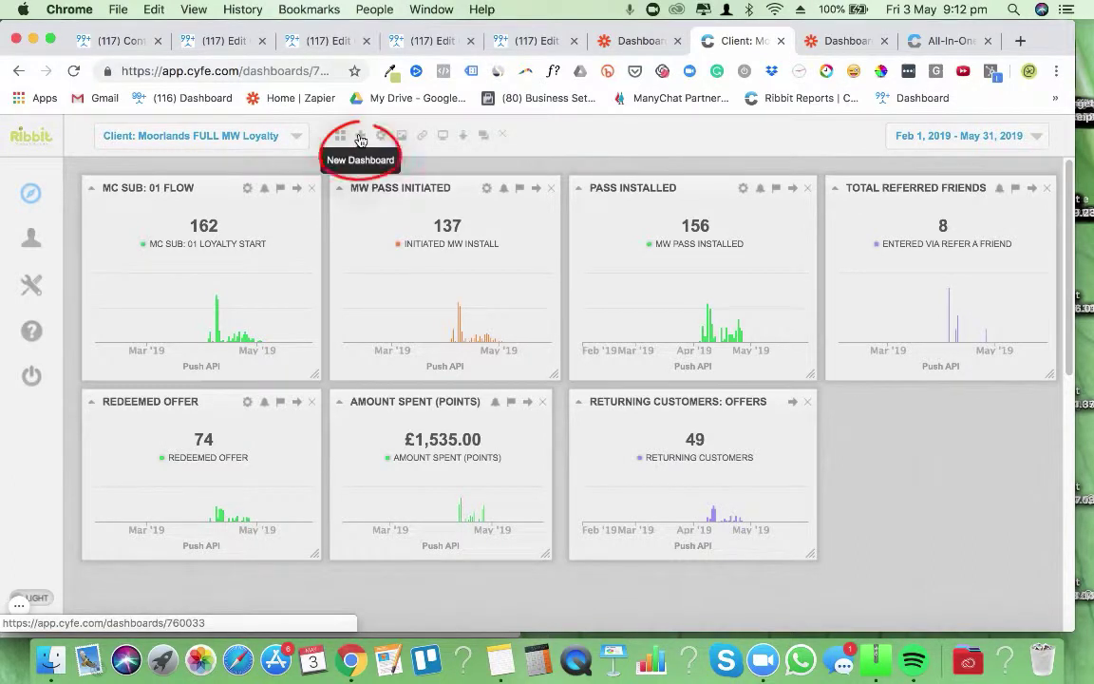
click(426, 372)
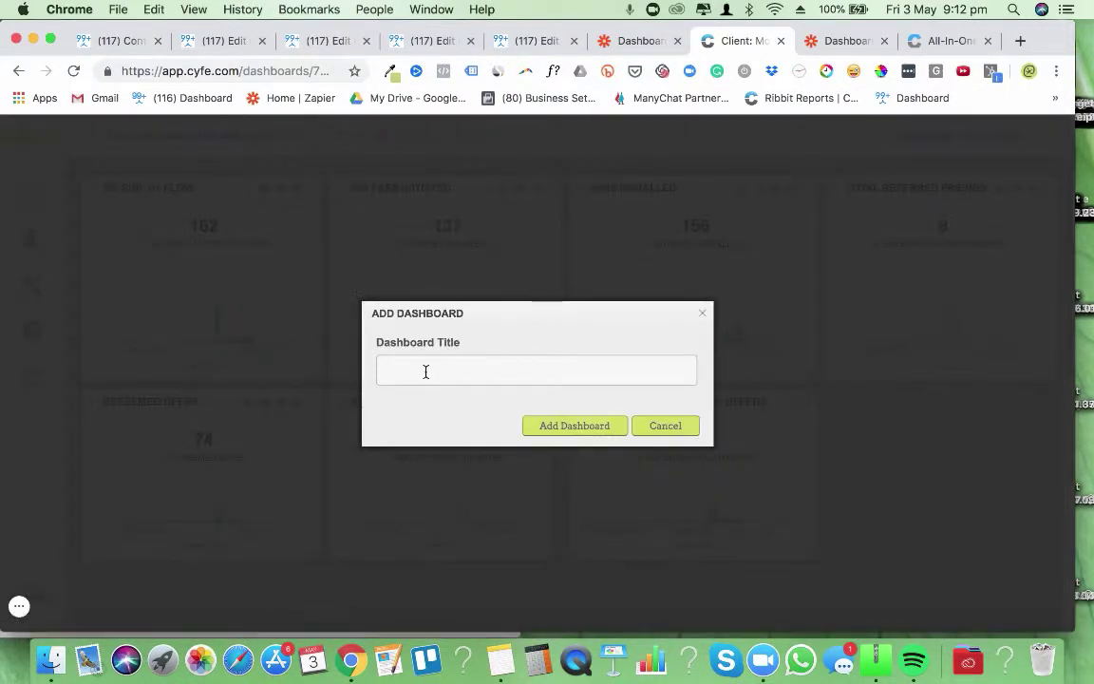
text(DEMO - CYFE)
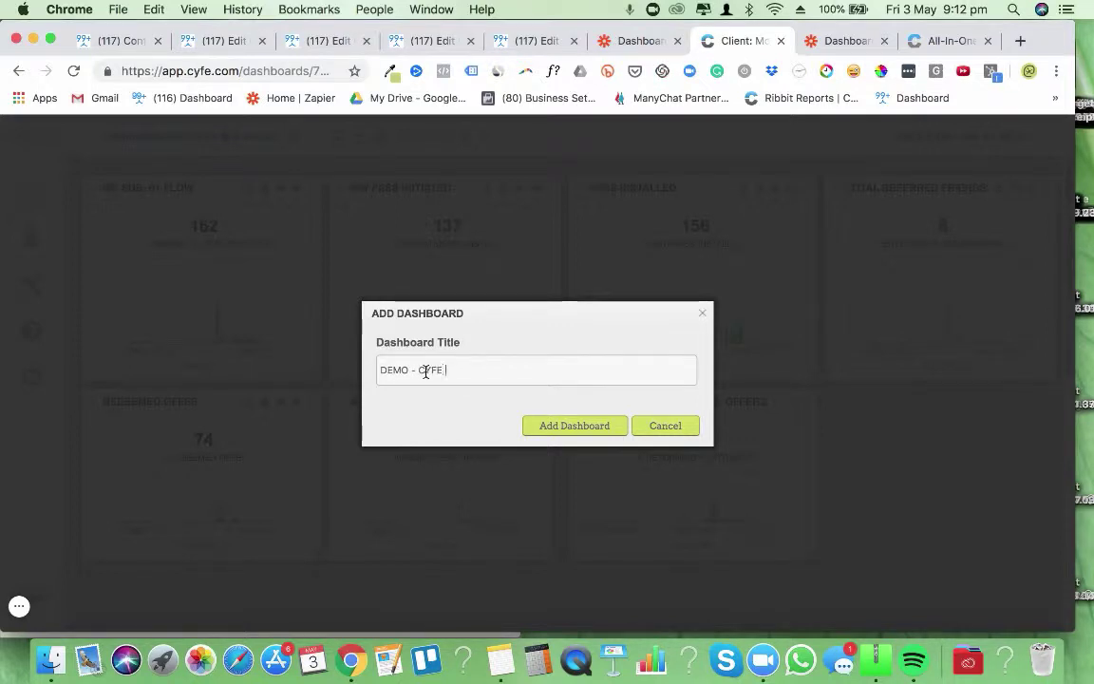
text( TRAINING)
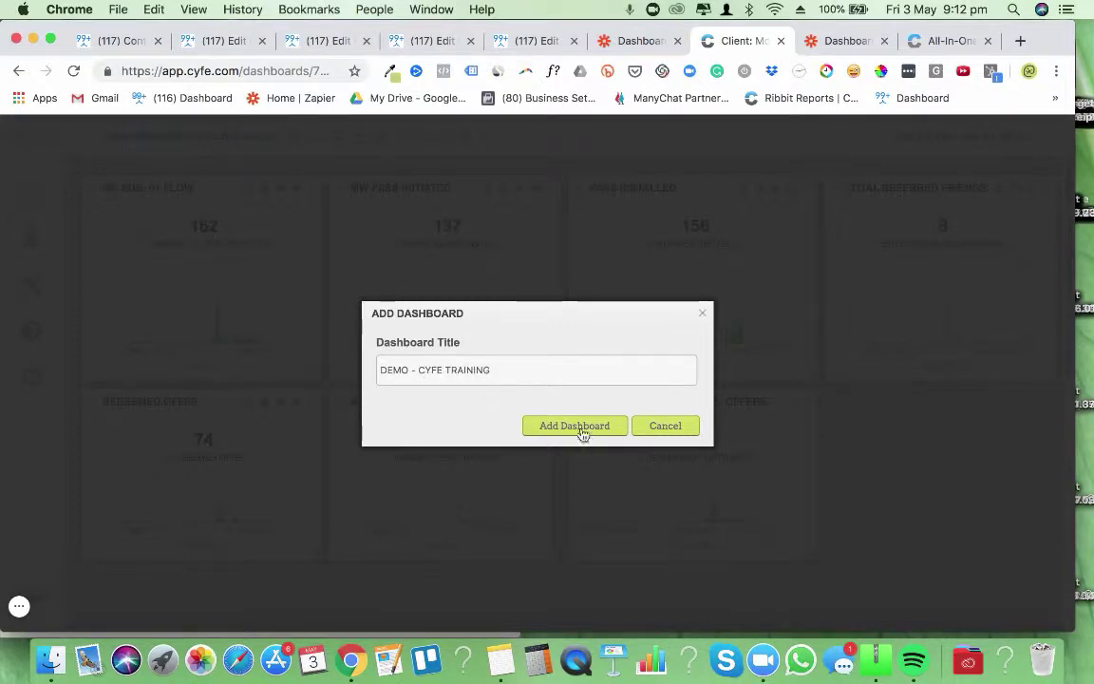
click(578, 427)
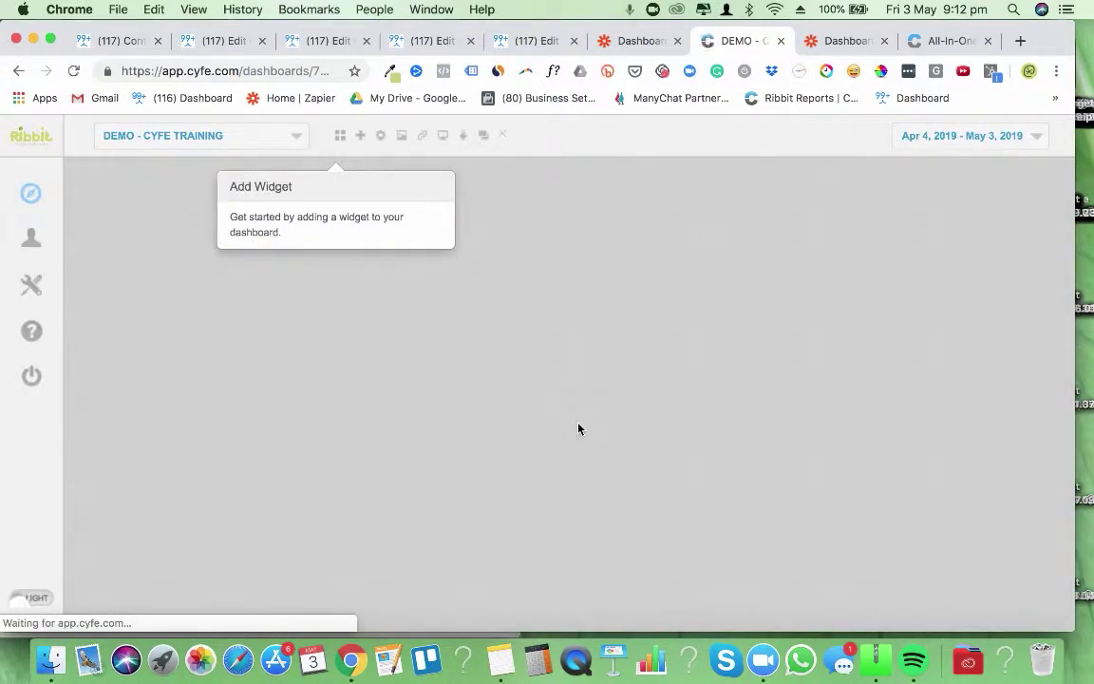
drag(341, 549, 332, 220)
mouse_move(280, 324)
mouse_down()
mouse_move(283, 311)
mouse_move(404, 307)
mouse_up()
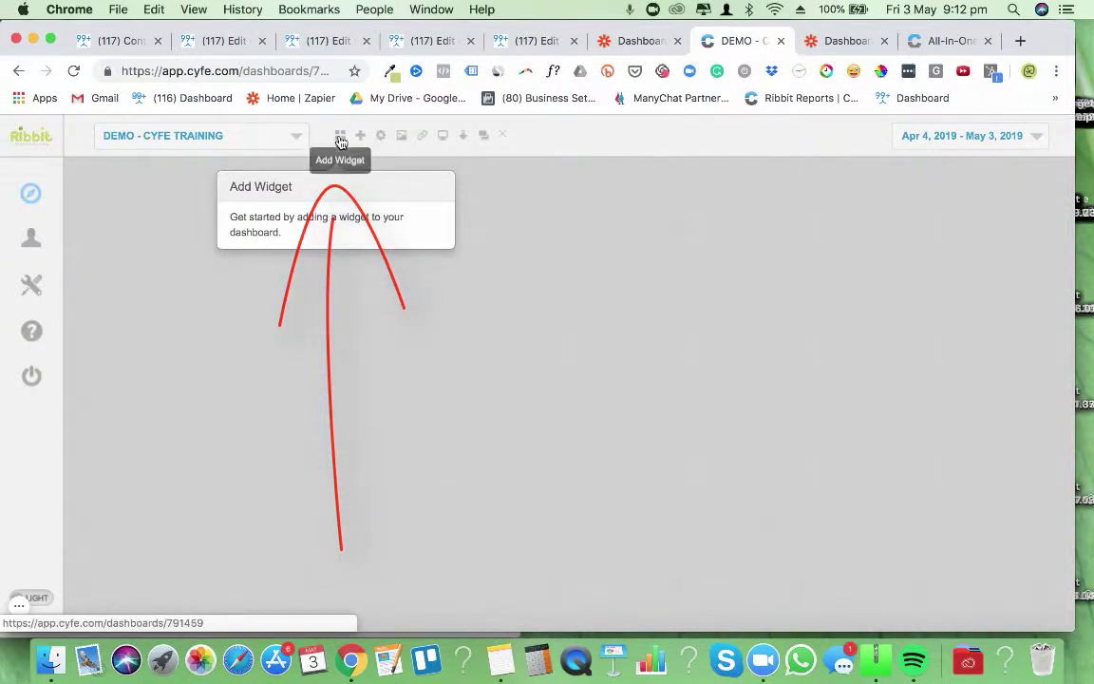
Open Add Widget and browse the Featured, Advertising, Custom, Email, Monitoring and Other categories
click(340, 136)
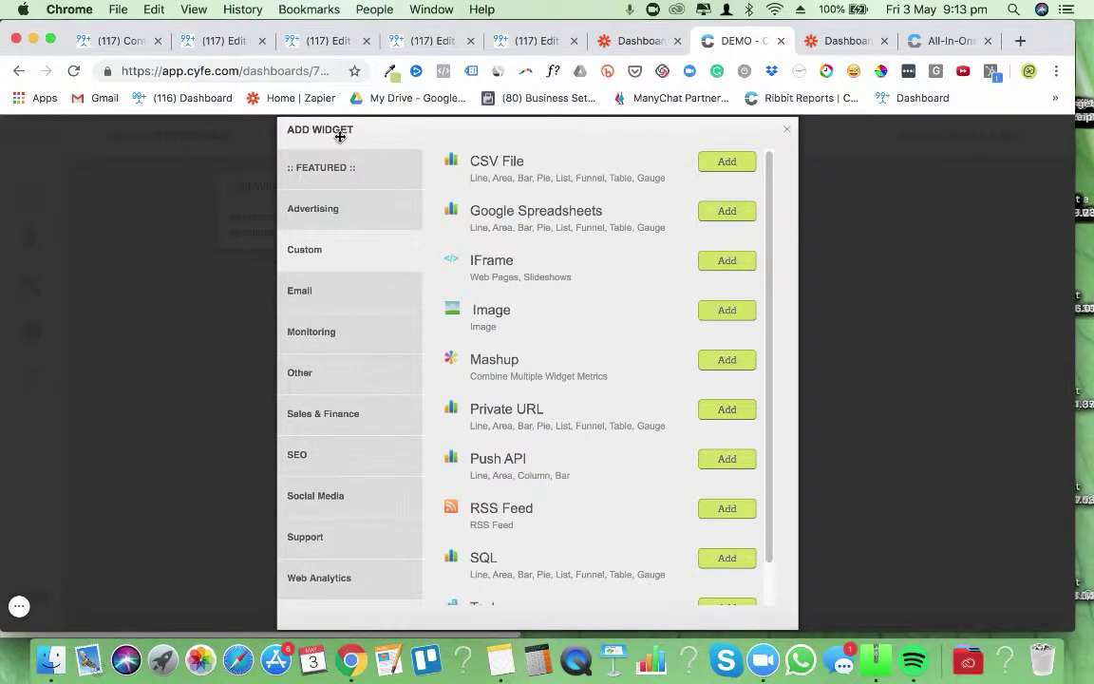
click(337, 174)
click(336, 216)
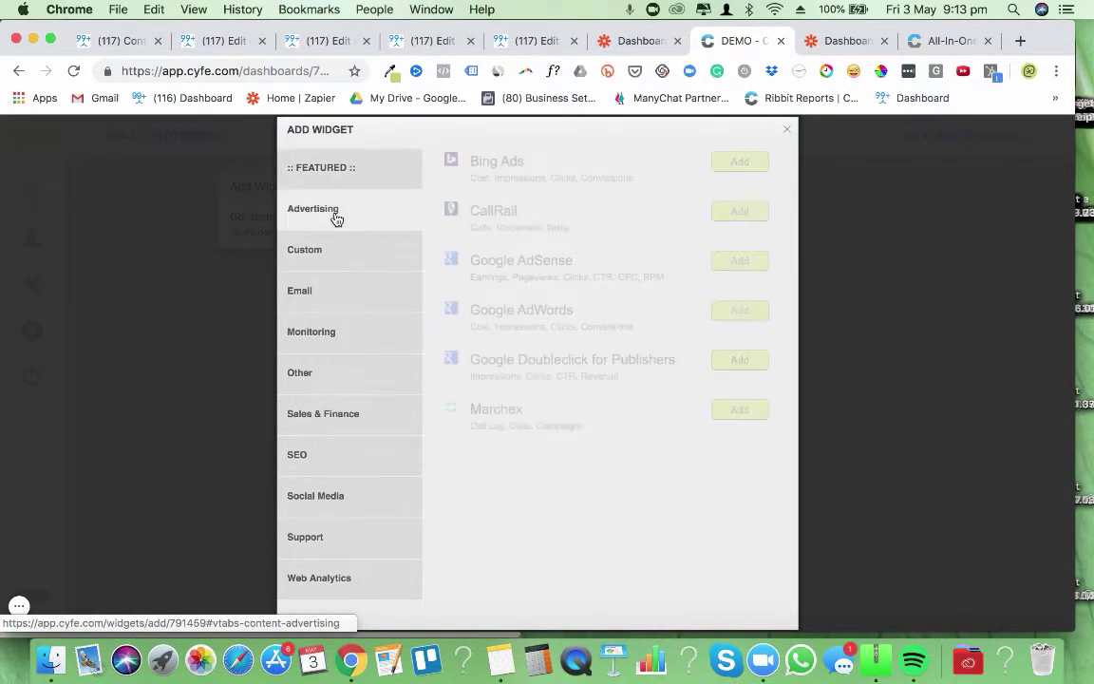
click(327, 259)
click(320, 302)
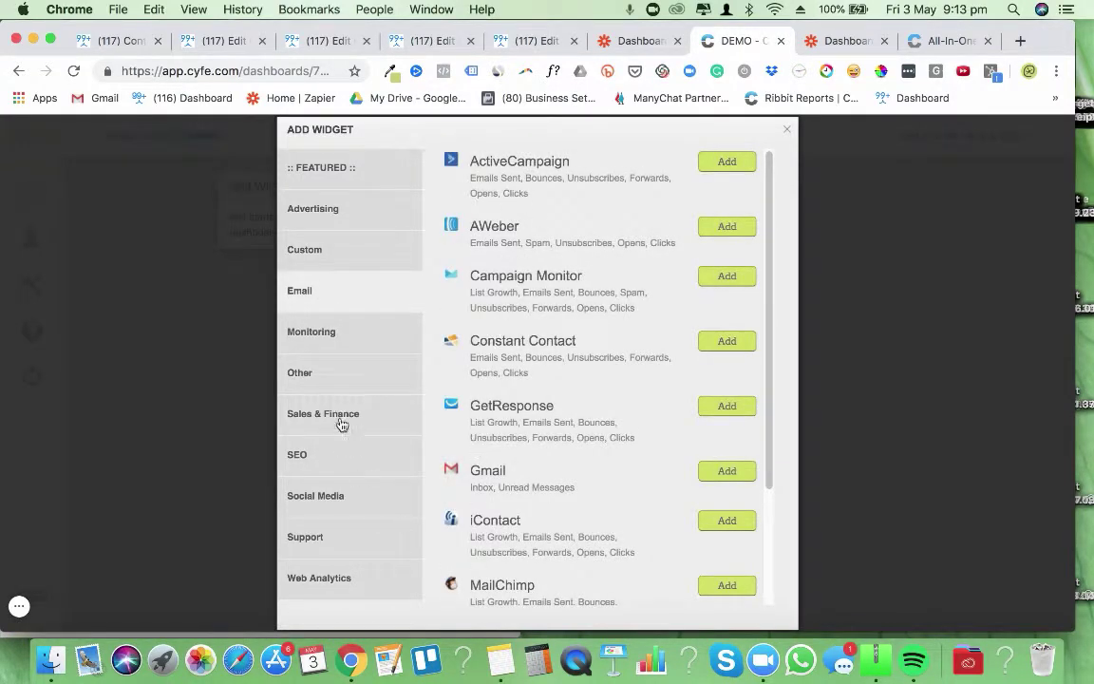
click(339, 348)
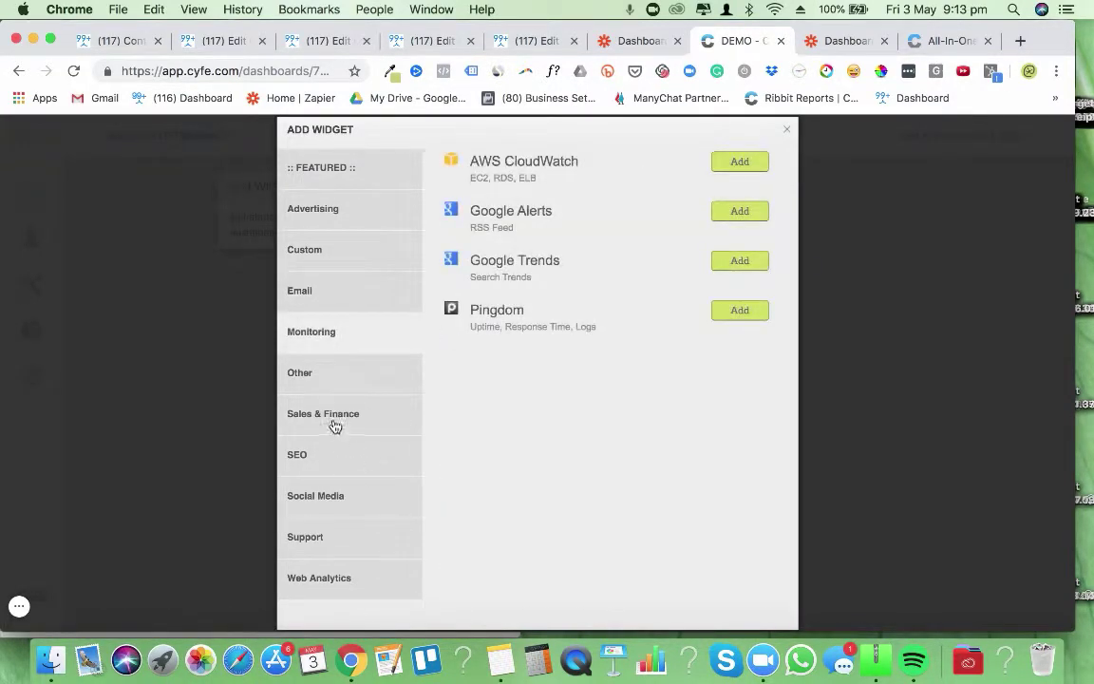
click(327, 378)
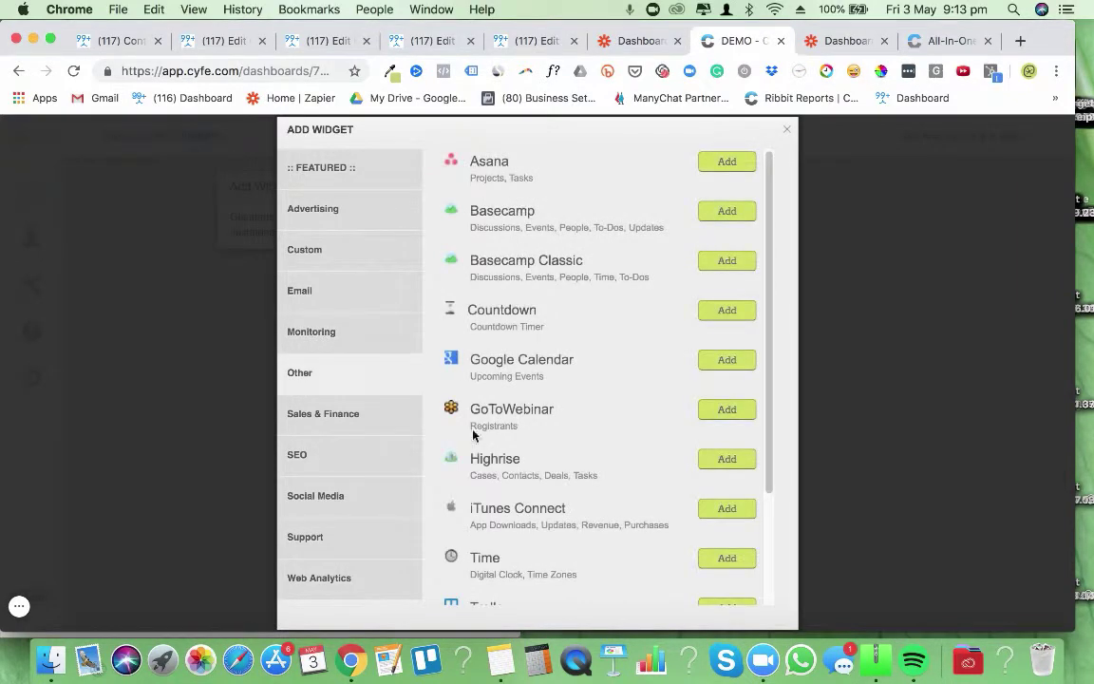
scroll(765, 367, down, 2)
scroll(760, 347, up, 2)
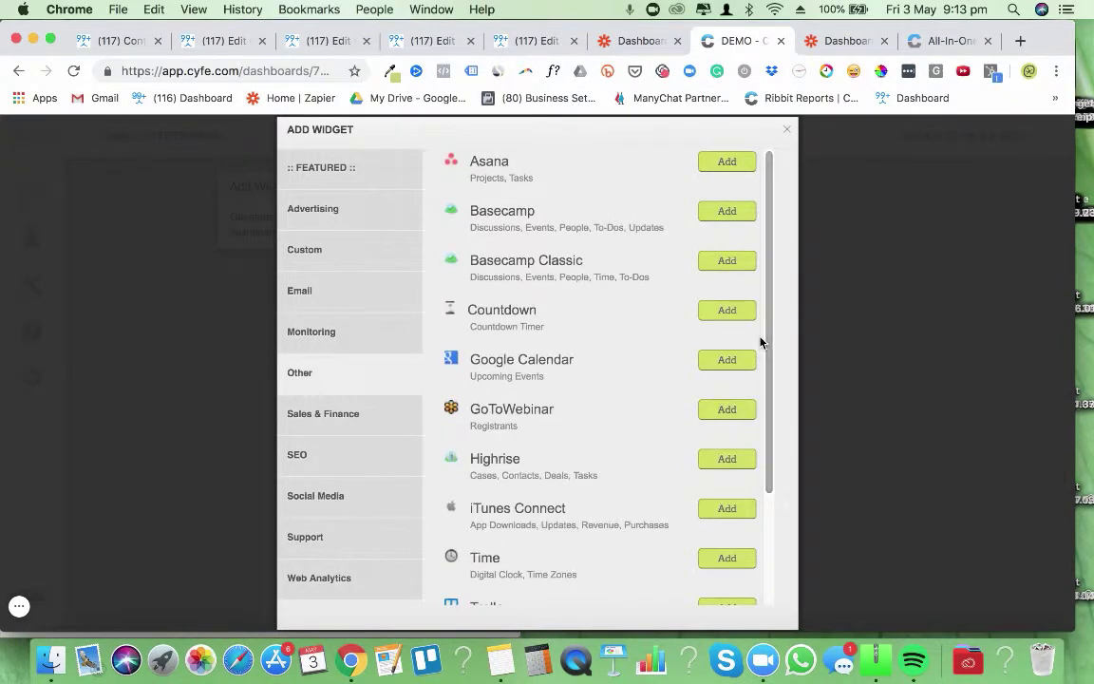
Browse Sales & Finance, SEO, Social Media and Support, then add Push API from Custom
click(340, 418)
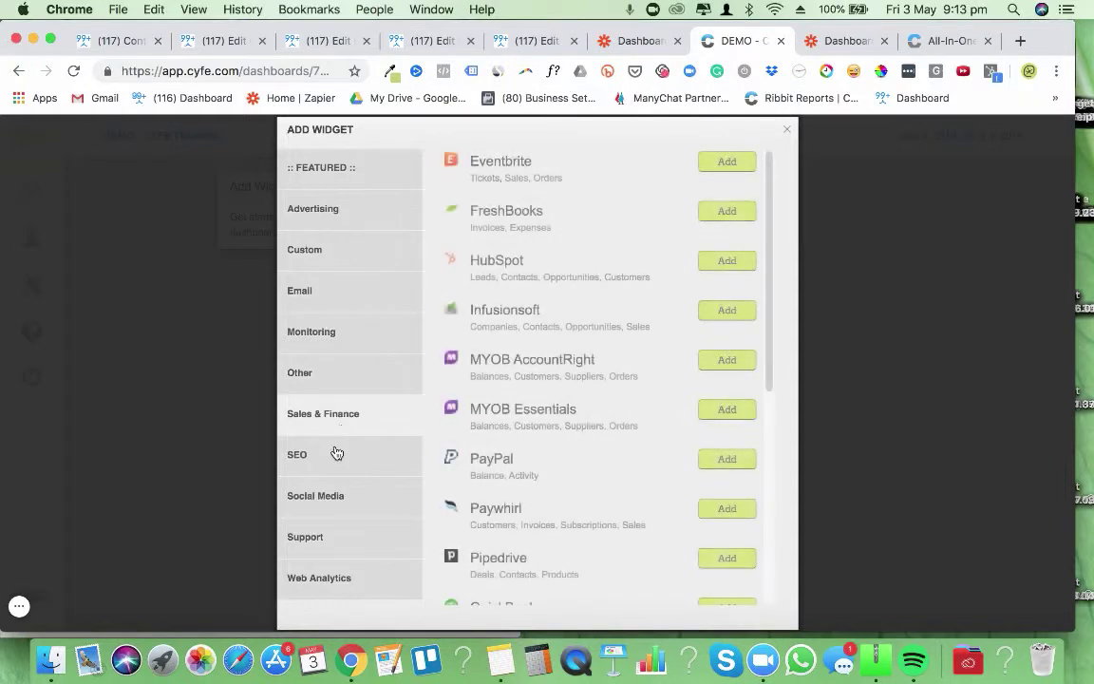
click(330, 461)
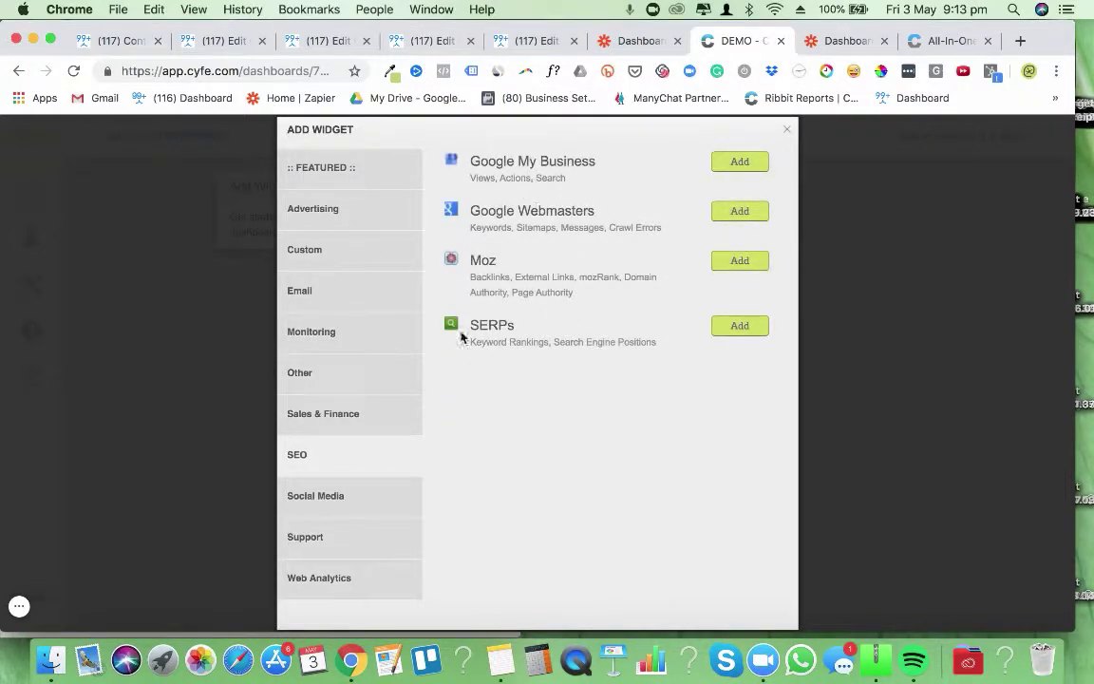
click(344, 505)
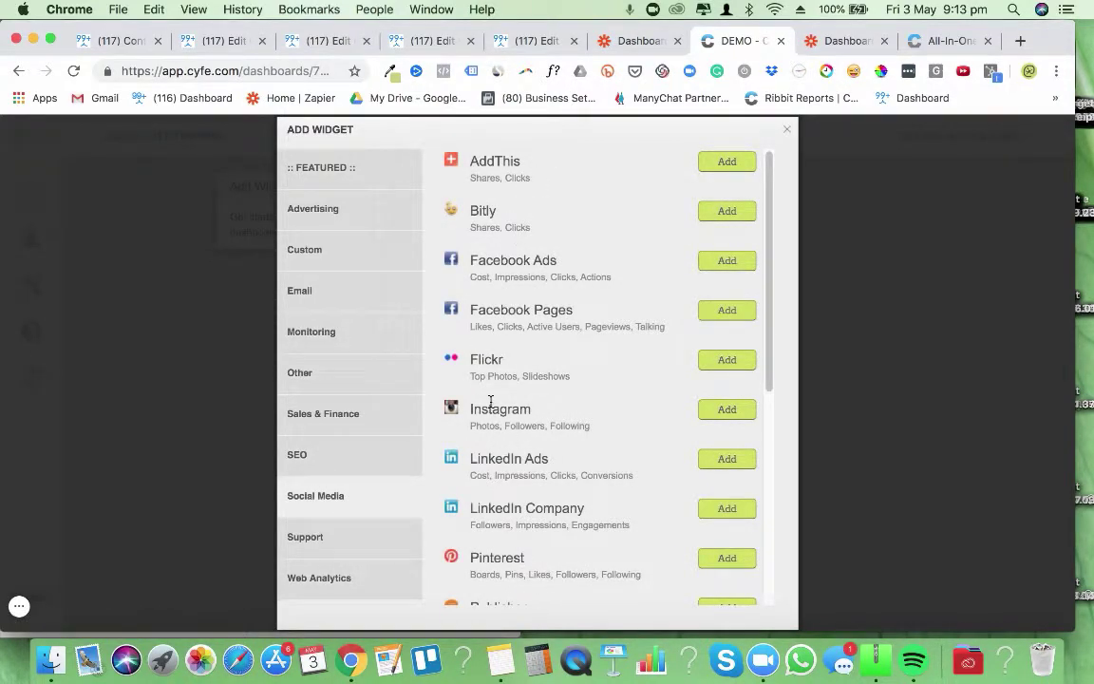
click(321, 538)
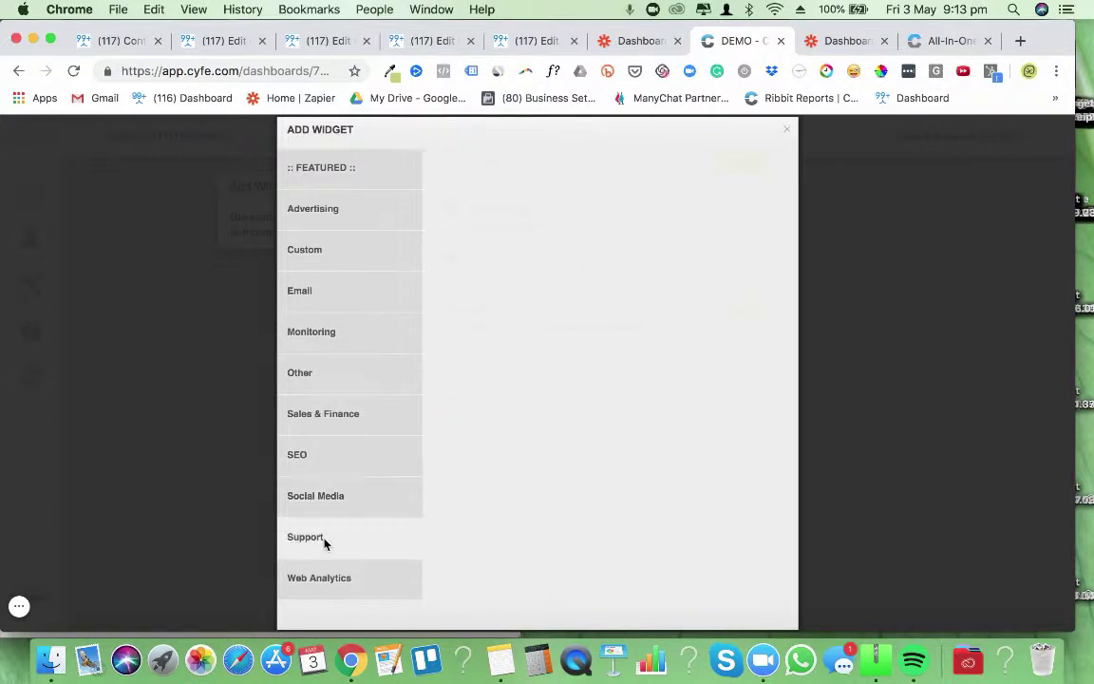
click(319, 258)
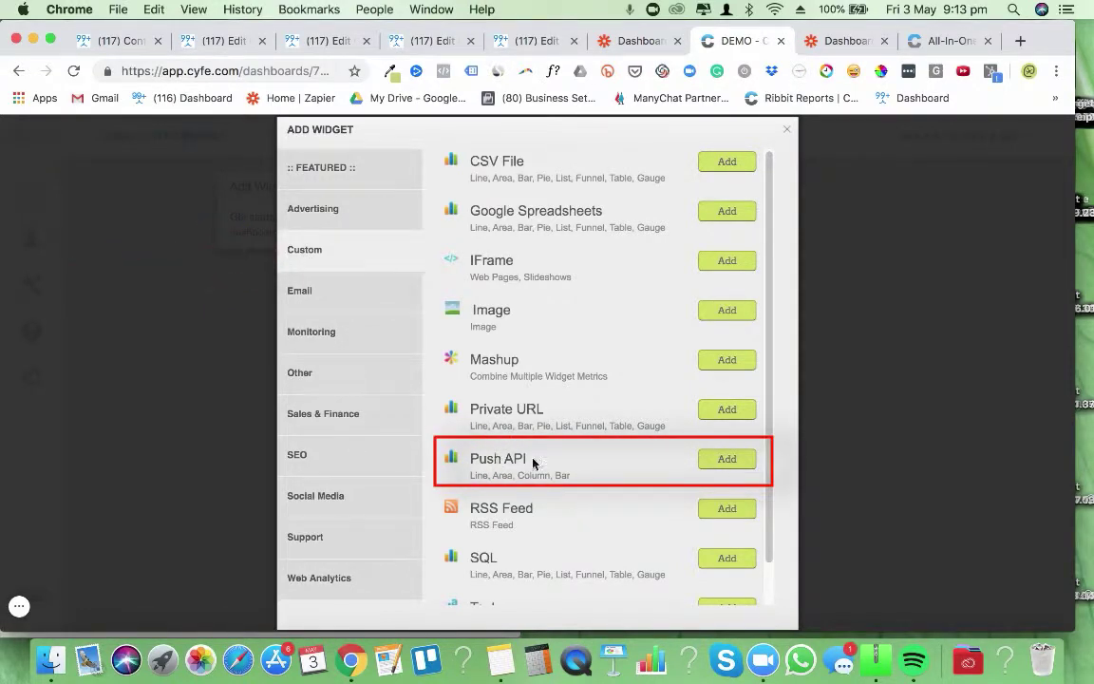
click(726, 459)
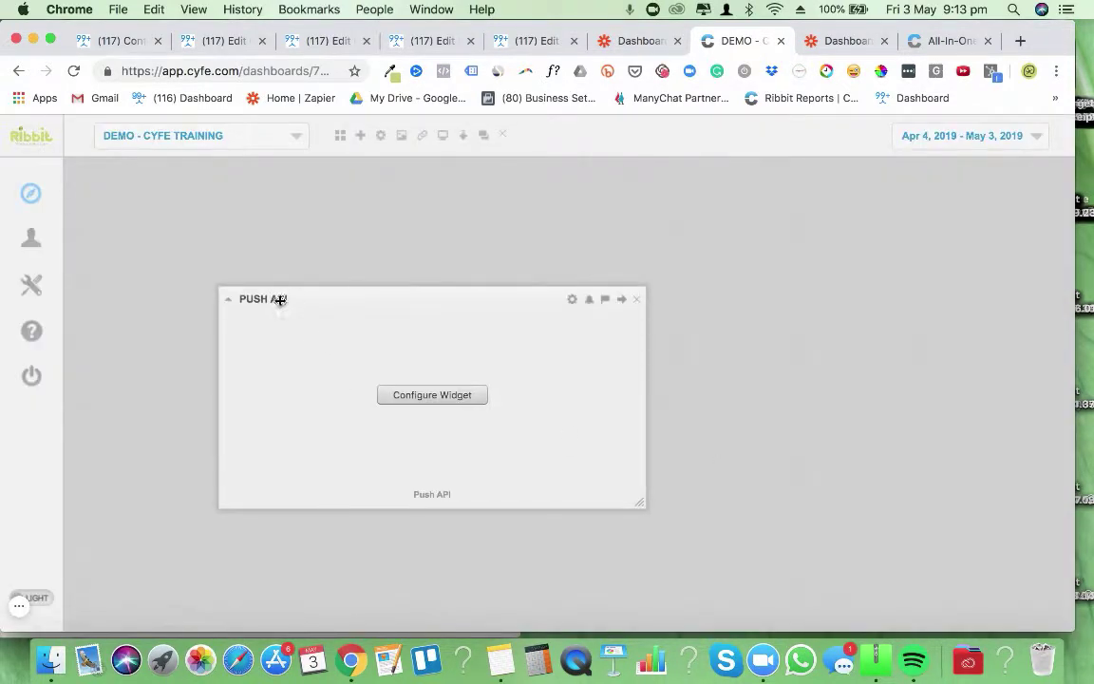
Move the Push API widget to the top-left, narrow it, and switch to Zapier's zaps
drag(276, 298, 148, 196)
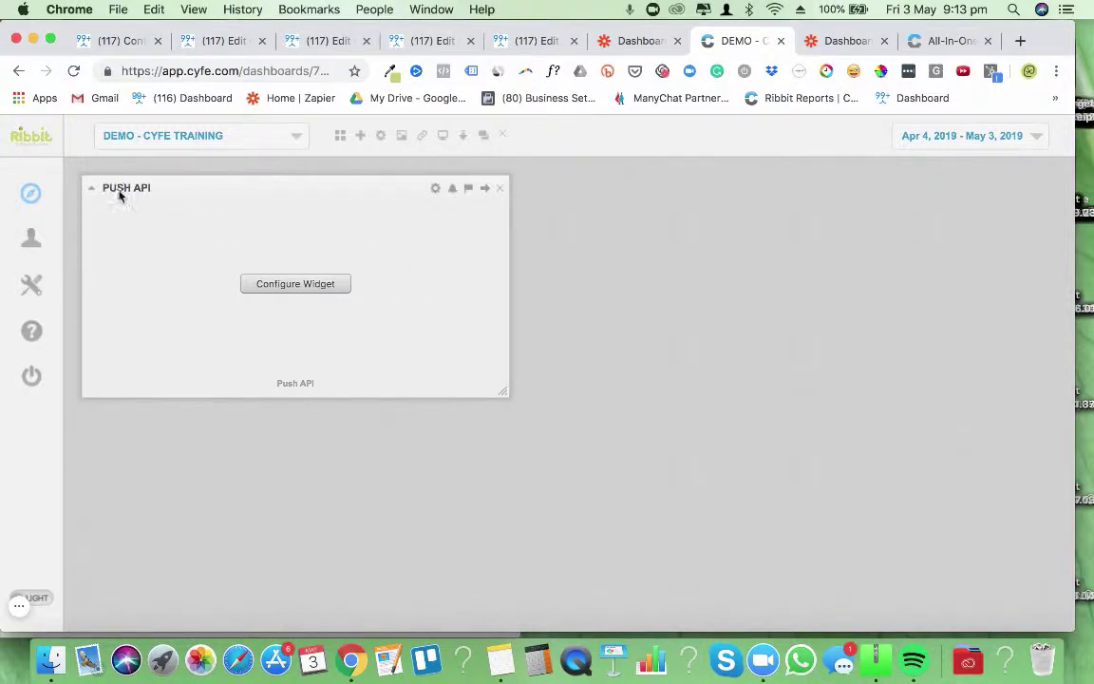
drag(120, 196, 99, 188)
drag(482, 395, 377, 393)
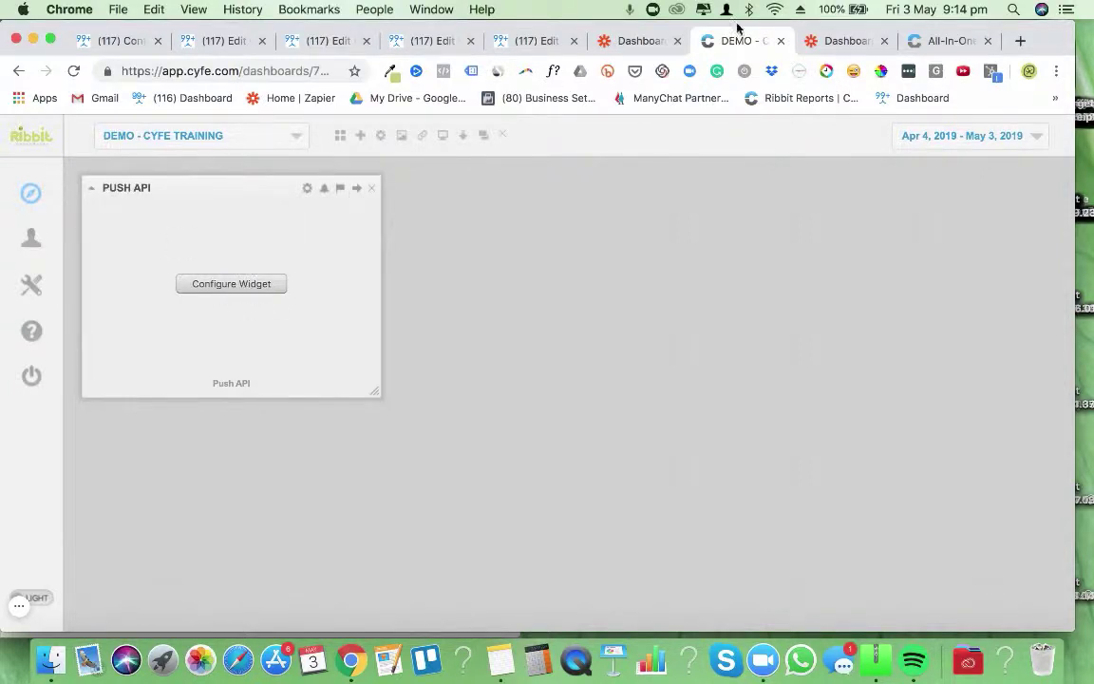
click(627, 44)
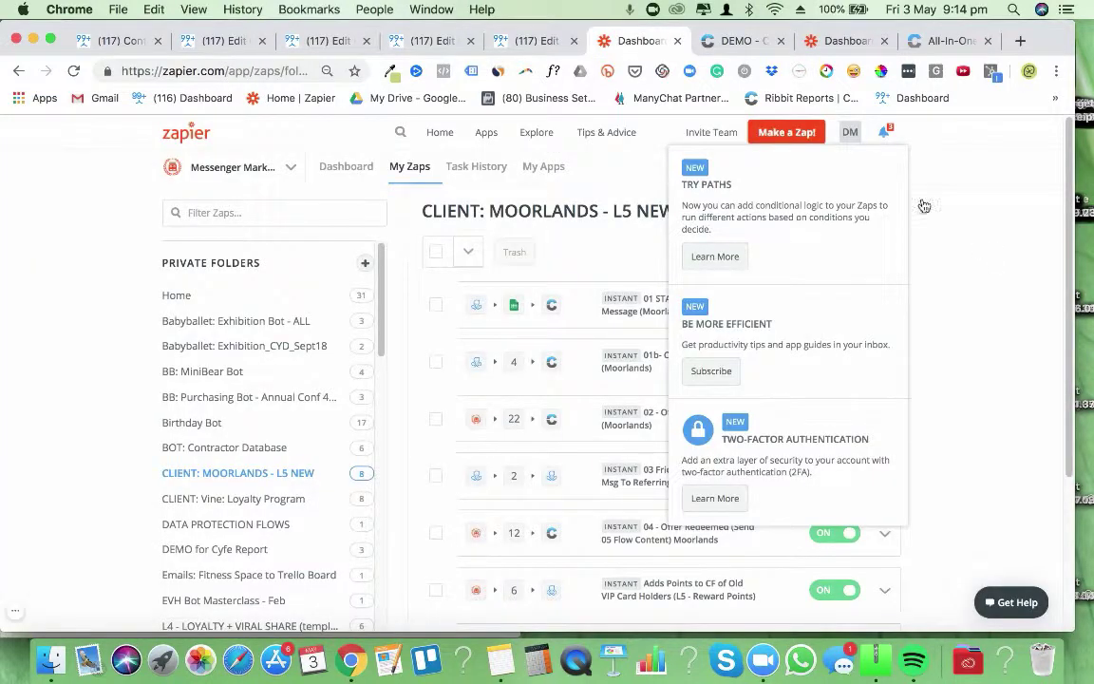
Show the Client: Moorlands FULL MW Loyalty Program dashboard in Cyfe, then return to Zapier
click(965, 258)
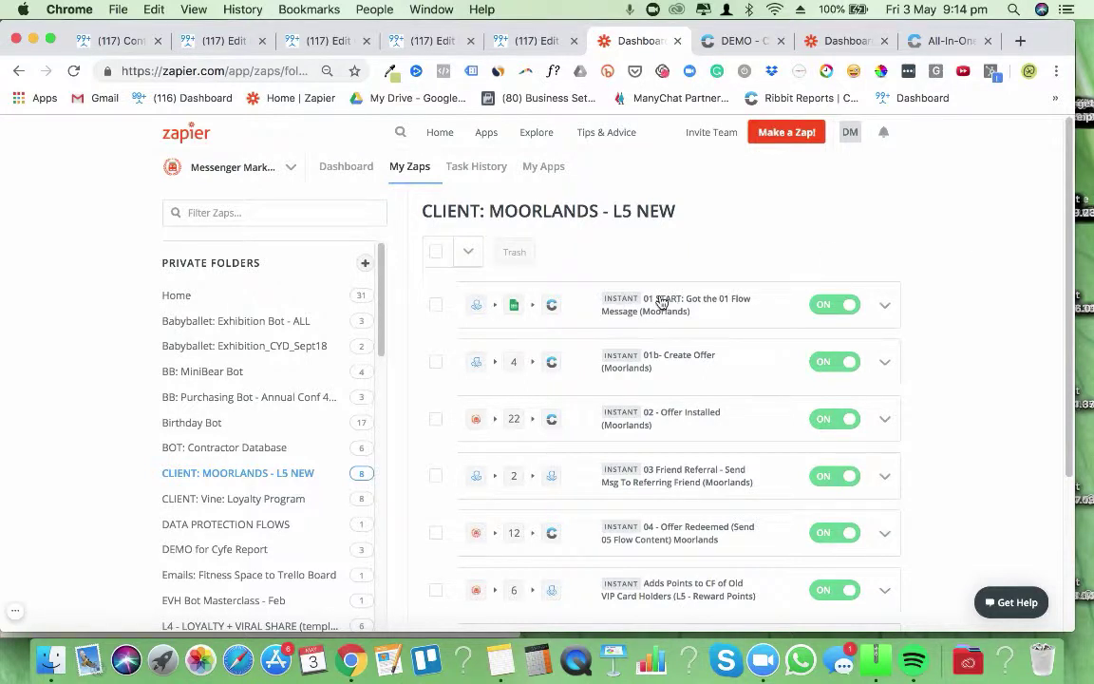
click(740, 41)
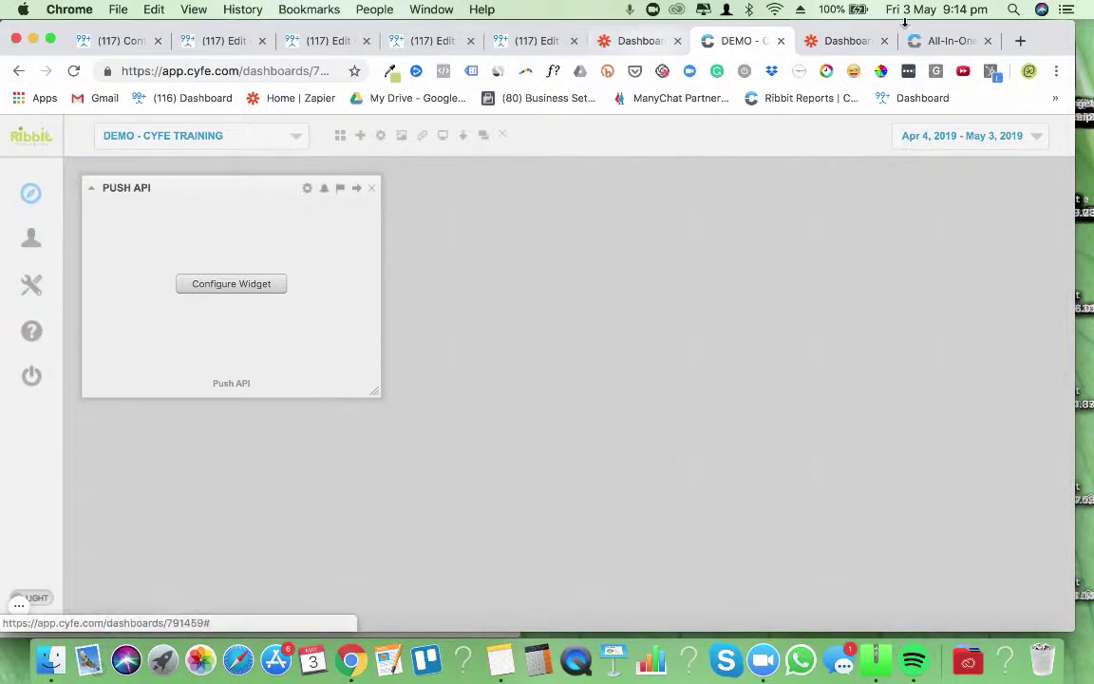
click(297, 139)
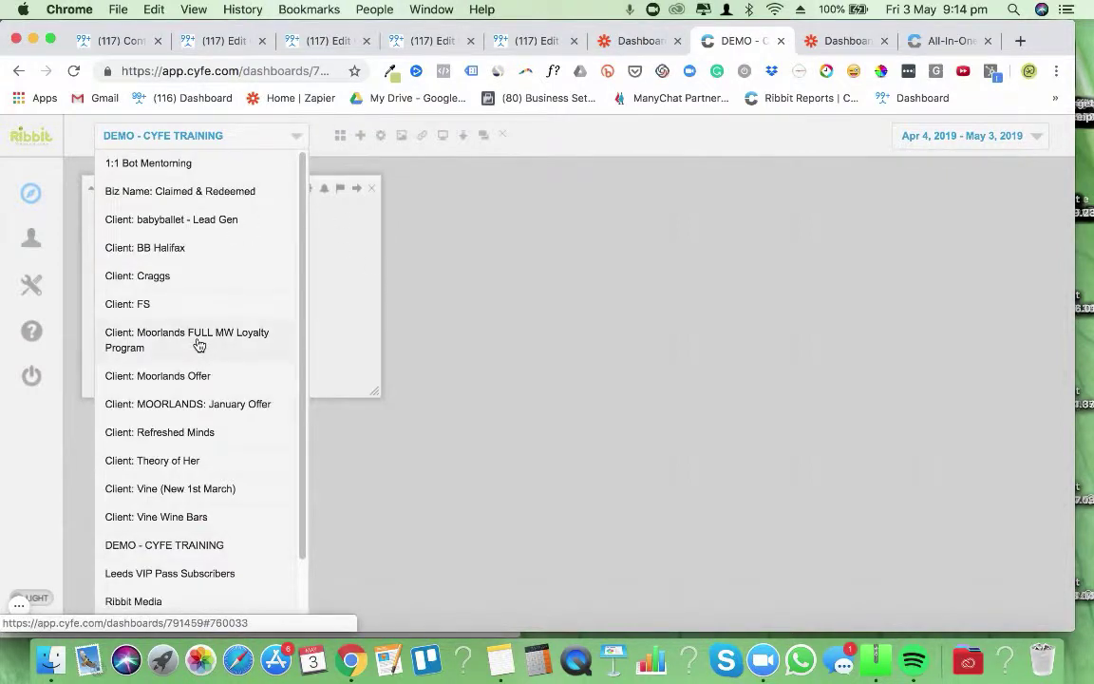
click(199, 344)
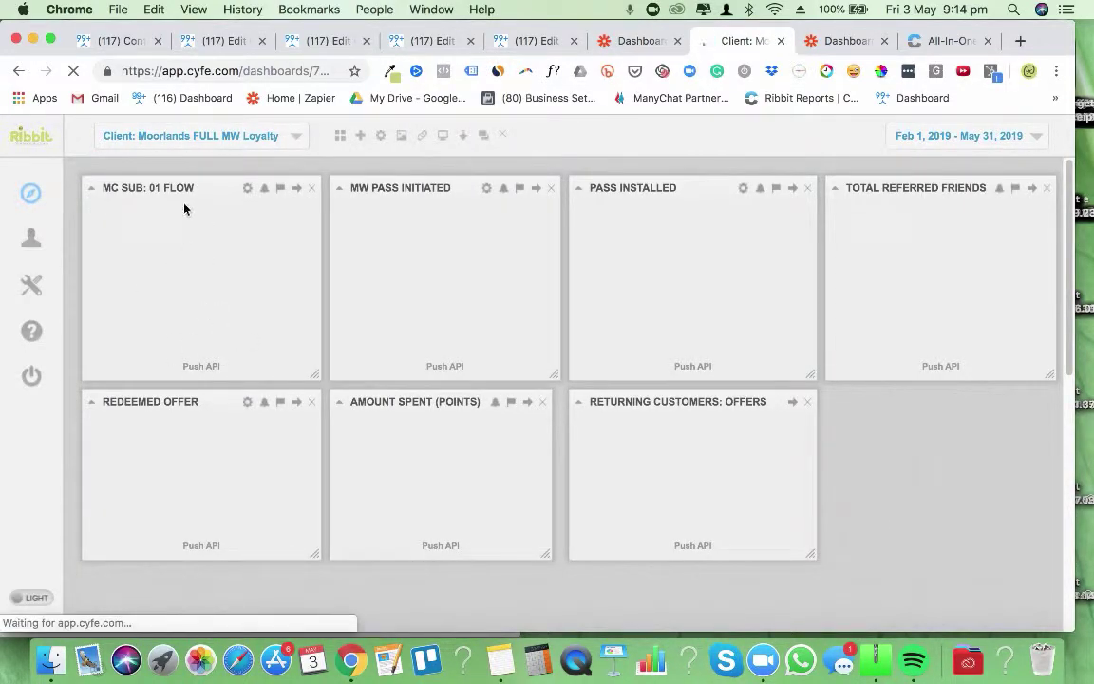
click(644, 41)
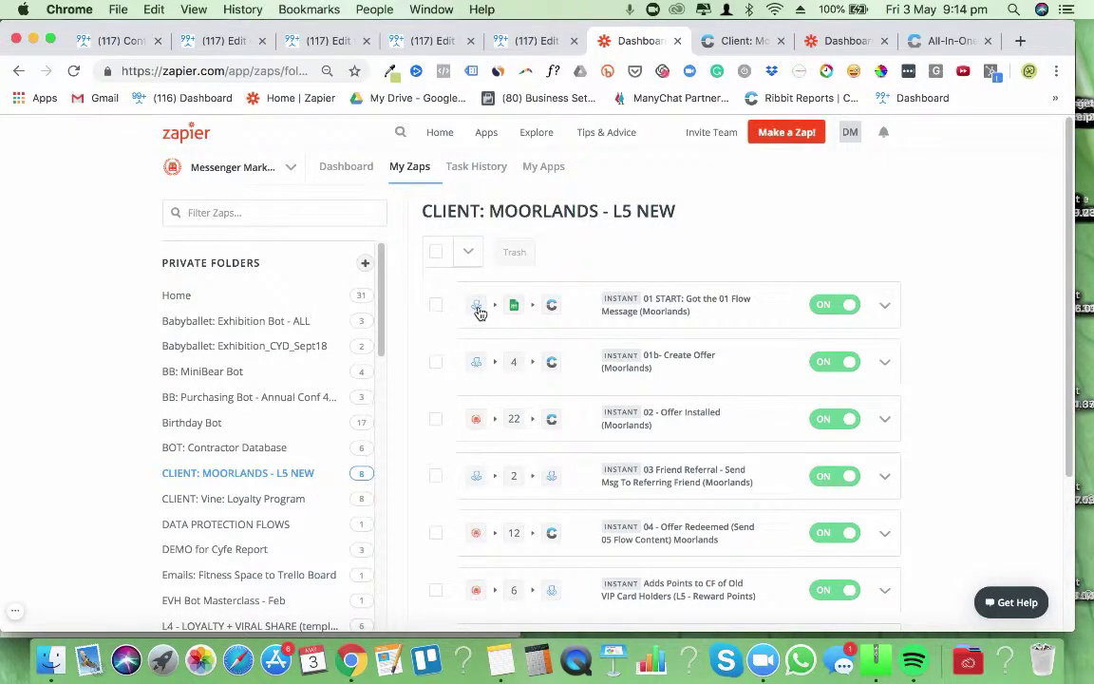
Check the 01 START zap's ManyChat tag trigger and Cyfe step metric 'MC Sub: 01 Loyalty Start'
click(660, 311)
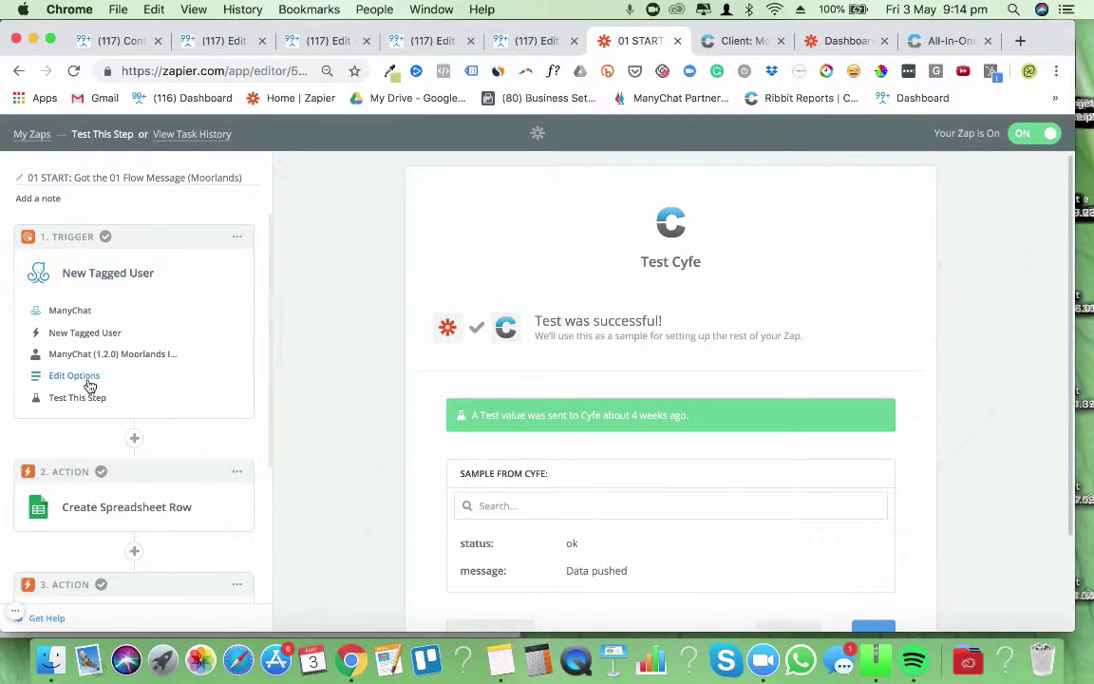
click(90, 385)
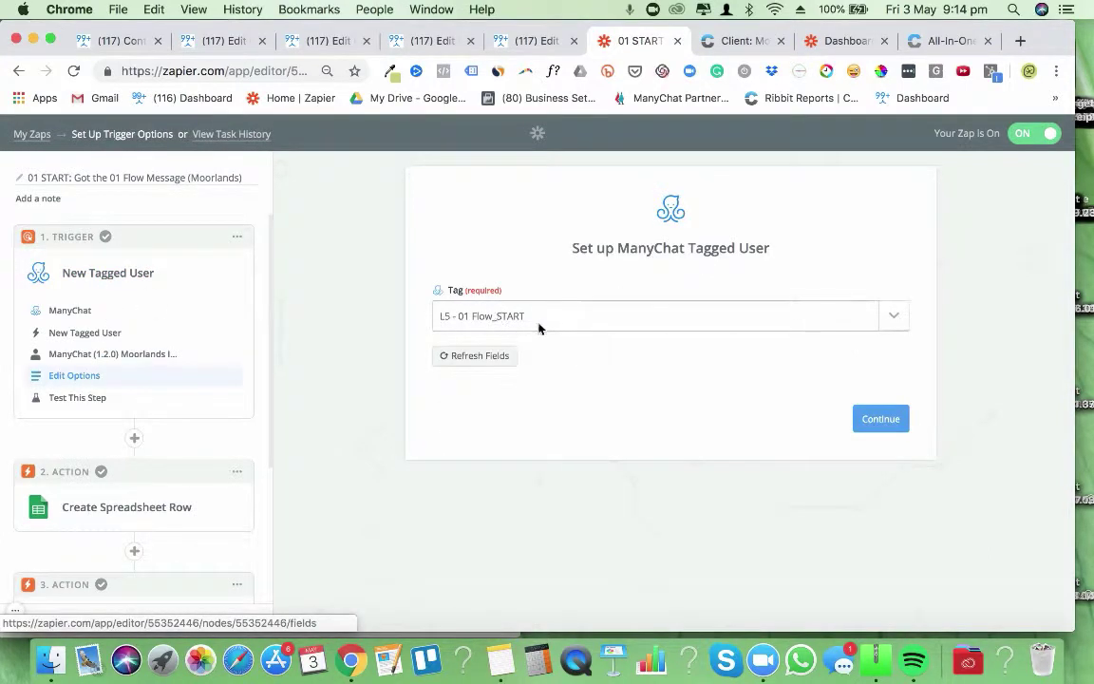
scroll(243, 323, down, 3)
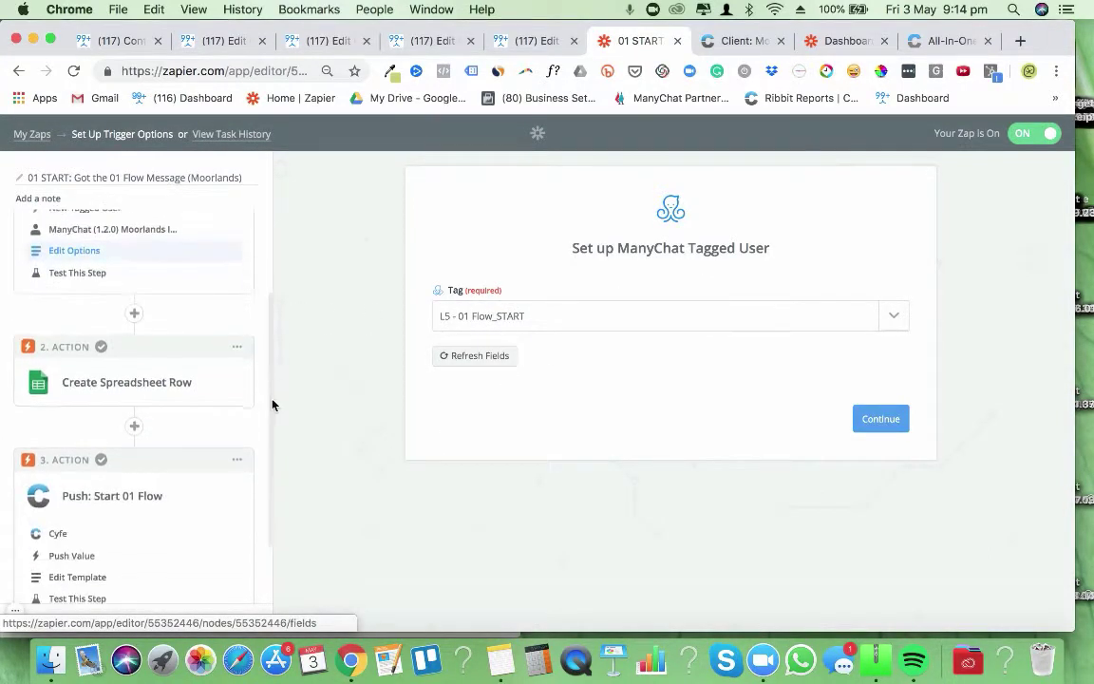
scroll(270, 409, down, 2)
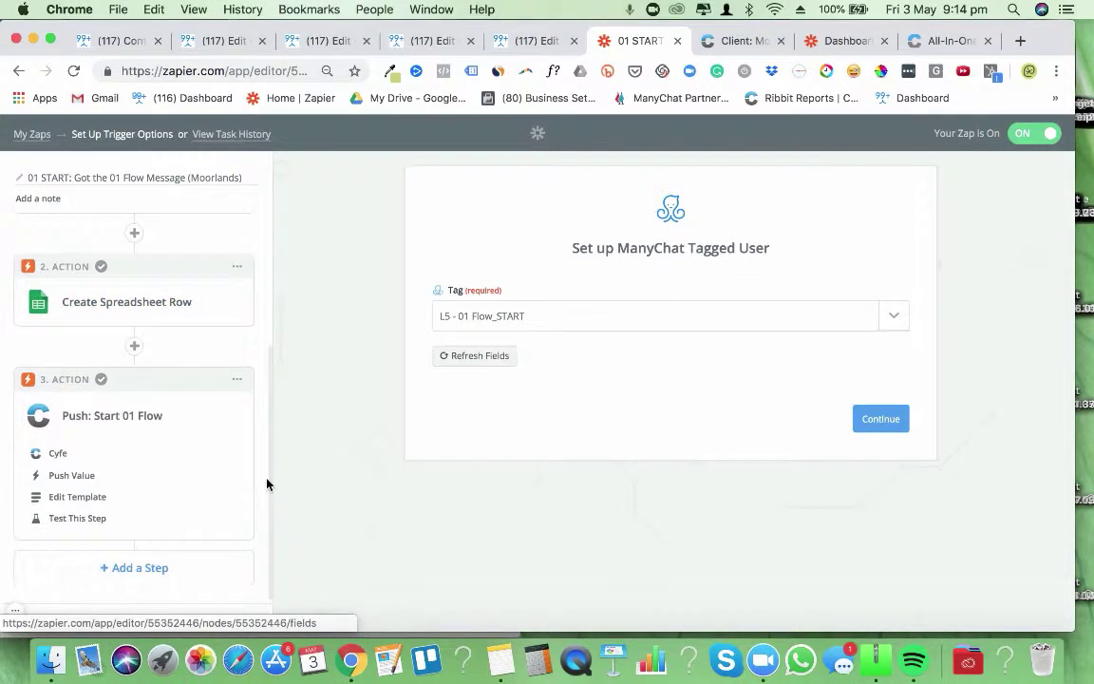
click(79, 501)
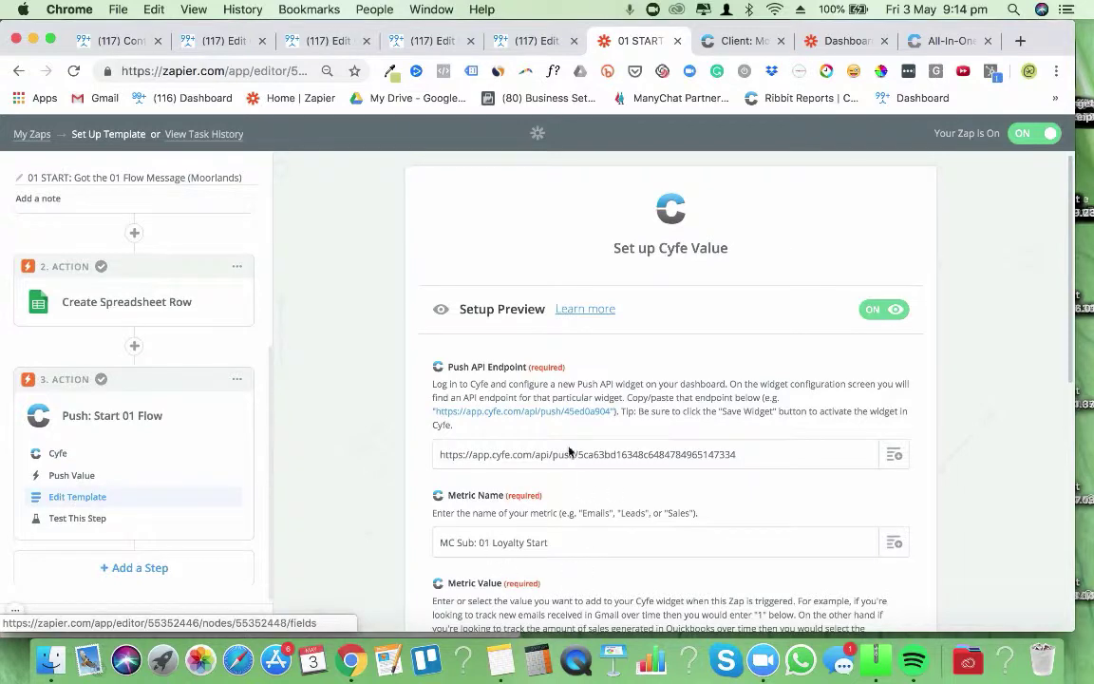
click(750, 42)
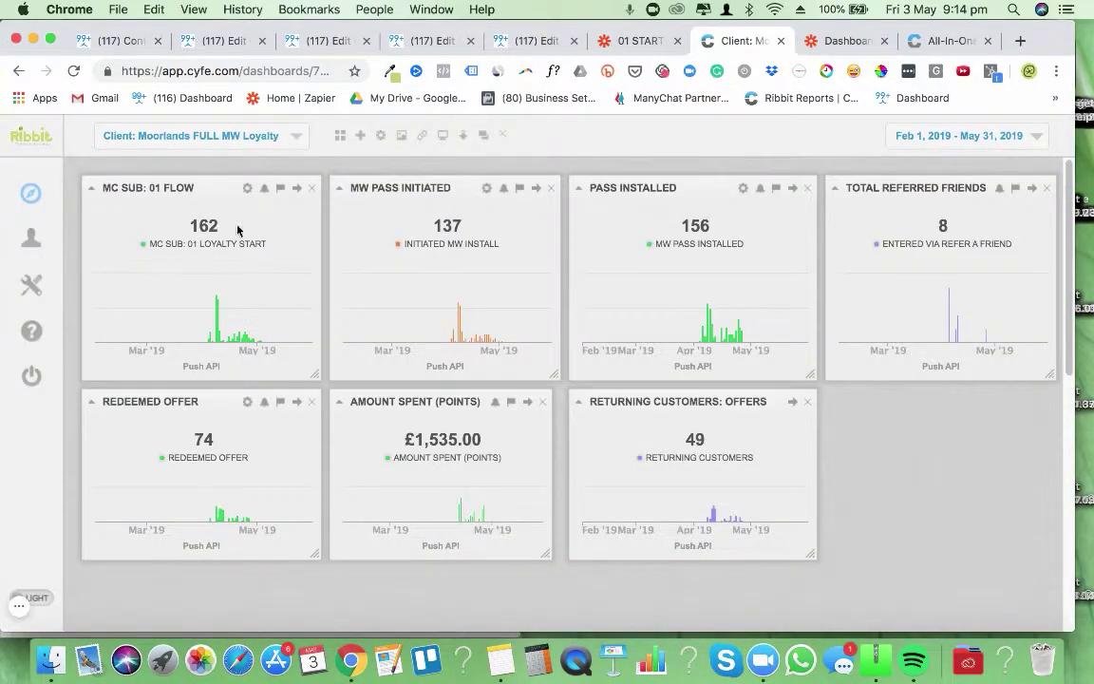
click(643, 42)
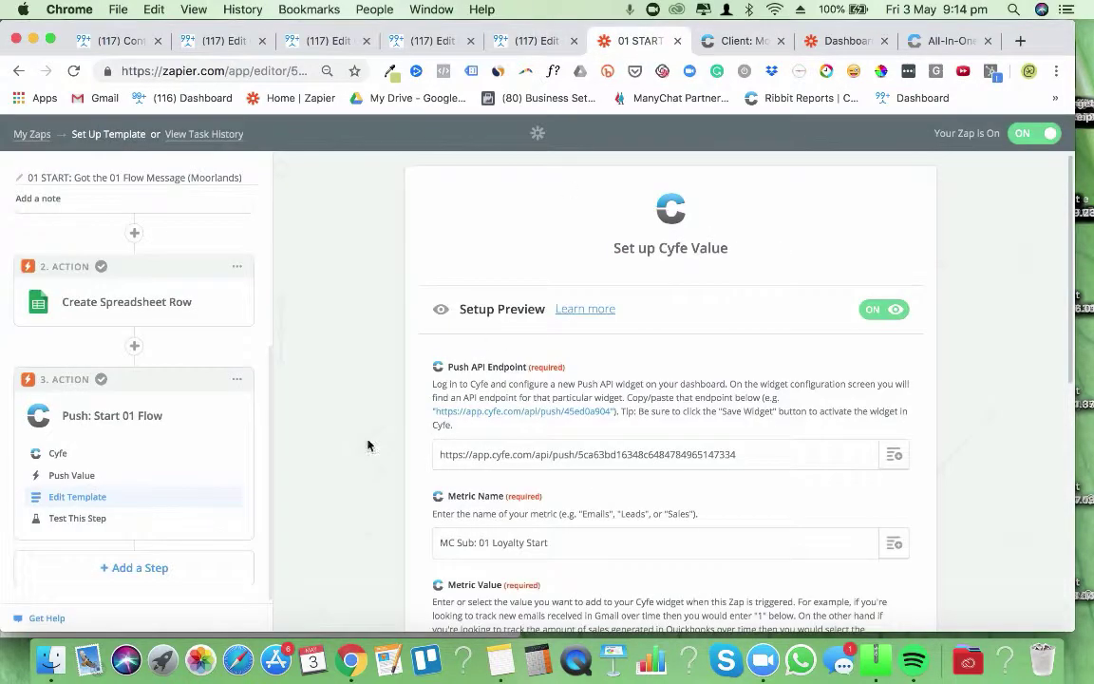
click(33, 134)
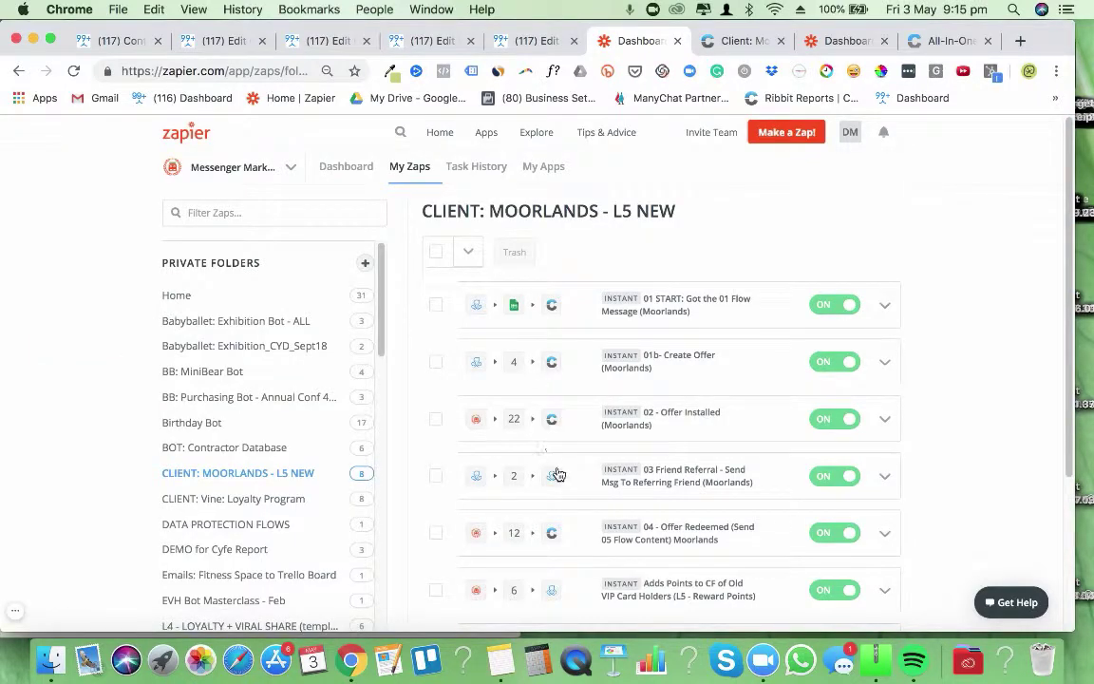
Switch Cyfe back to the DEMO - CYFE TRAINING dashboard and return to Zapier
scroll(503, 561, down, 3)
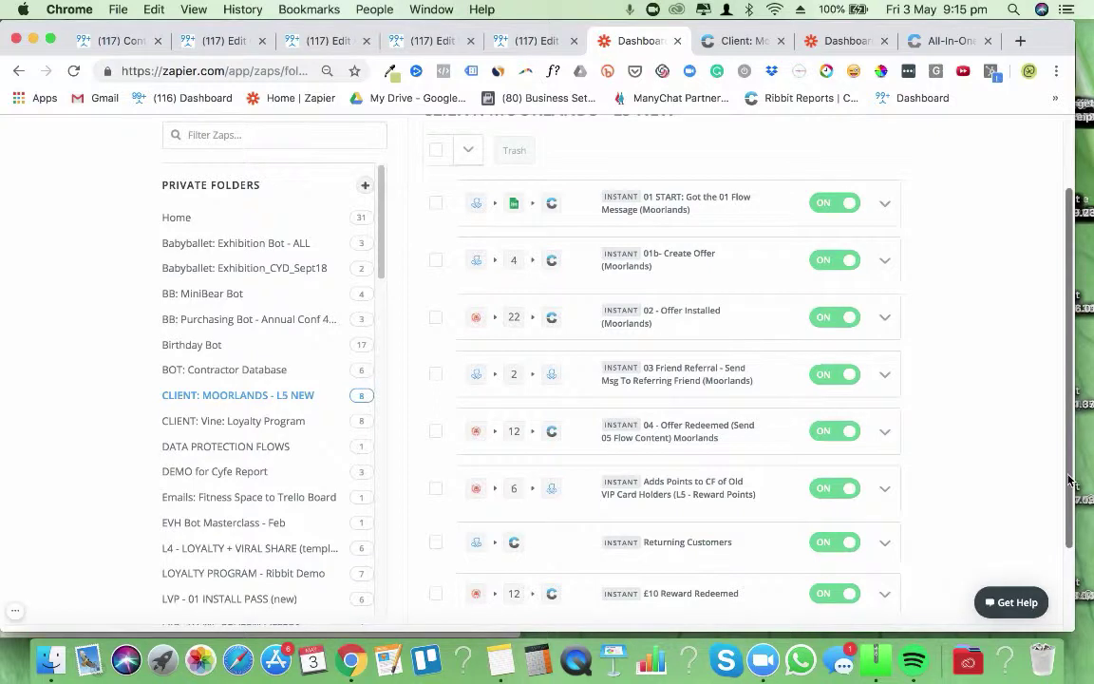
scroll(964, 432, down, 2)
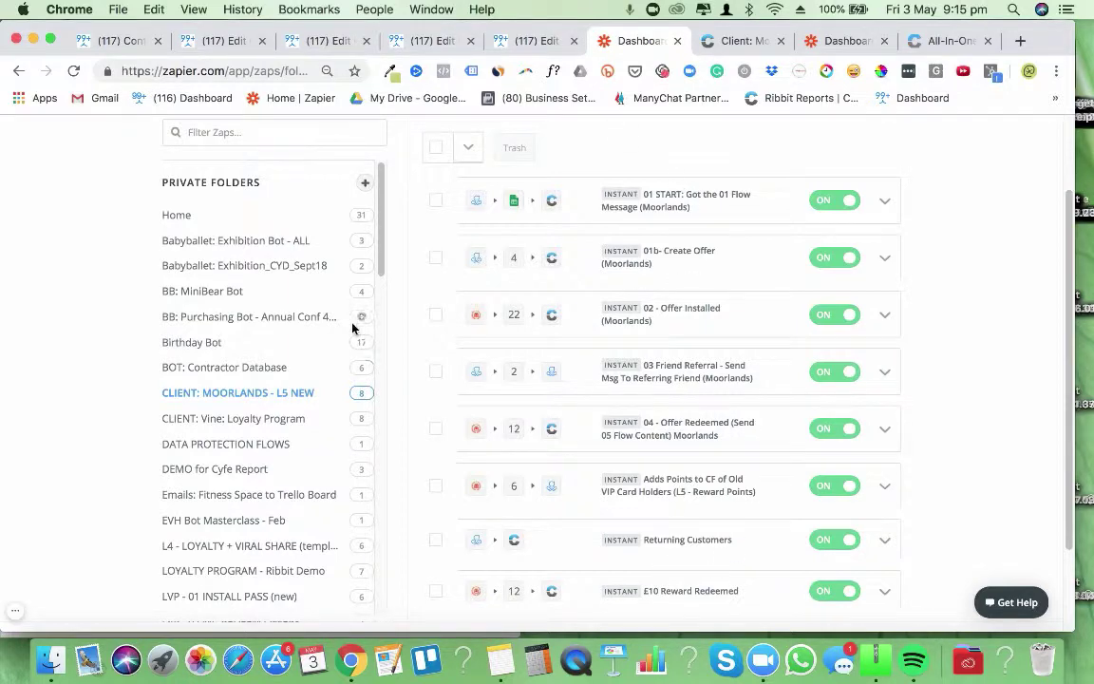
click(767, 42)
click(296, 142)
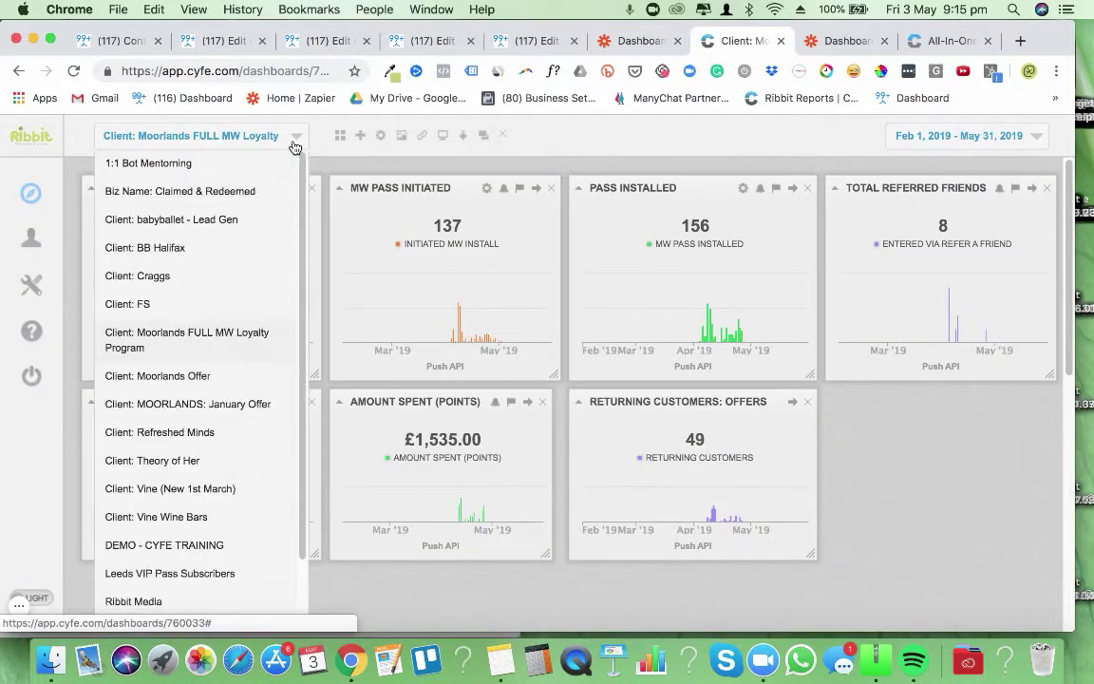
click(147, 545)
click(626, 40)
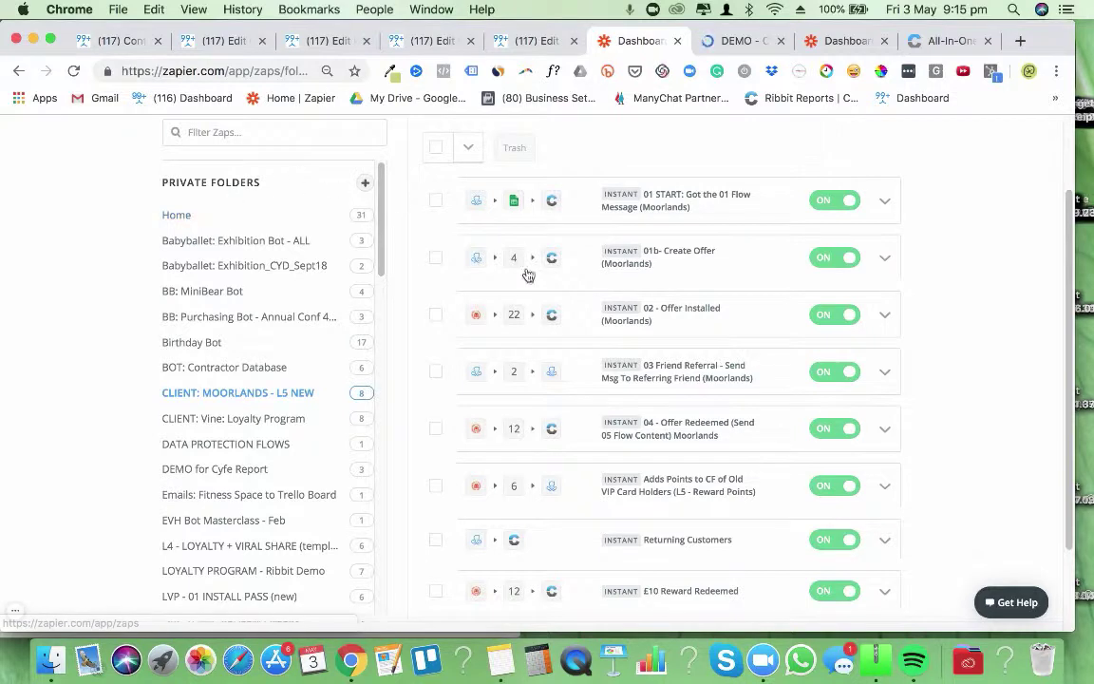
Create a private Zapier folder named 'a: DEMO cyfe'
click(365, 183)
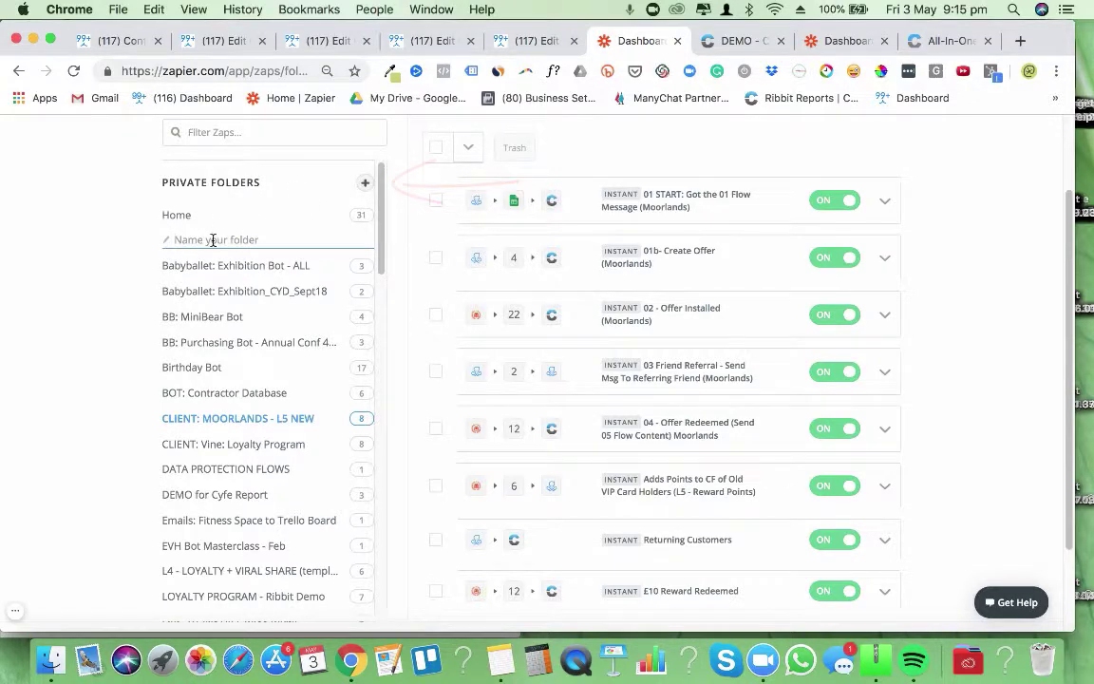
text(a)
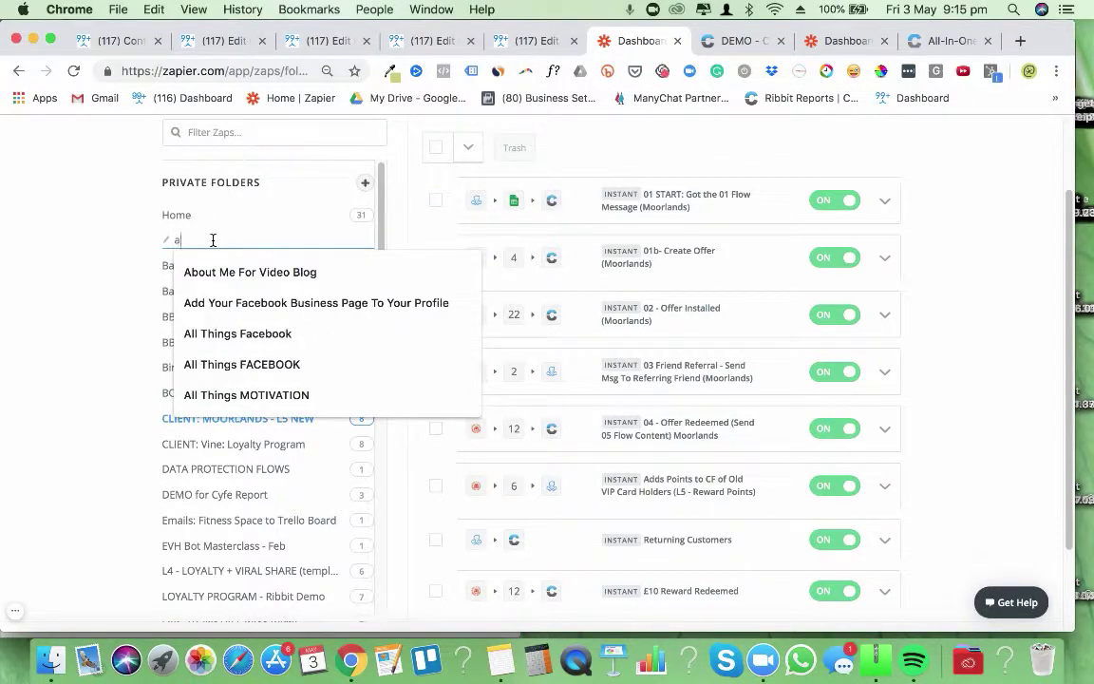
text(: DEMO cyfe)
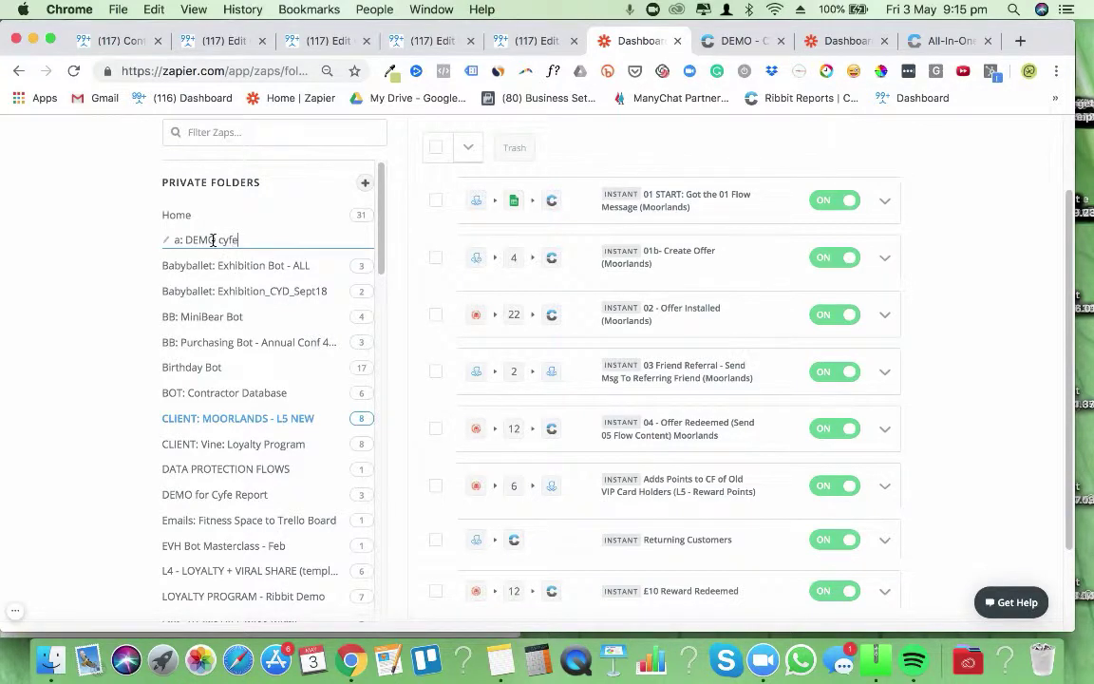
key(Return)
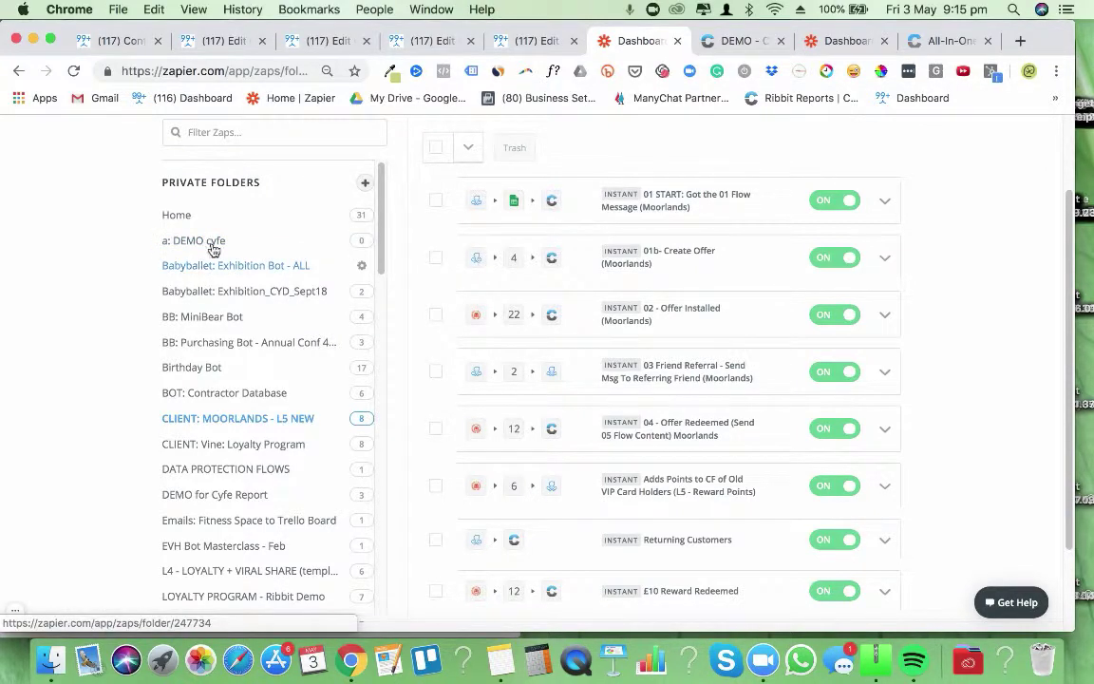
Open the a: DEMO cyfe folder and start a new zap inside it
click(205, 243)
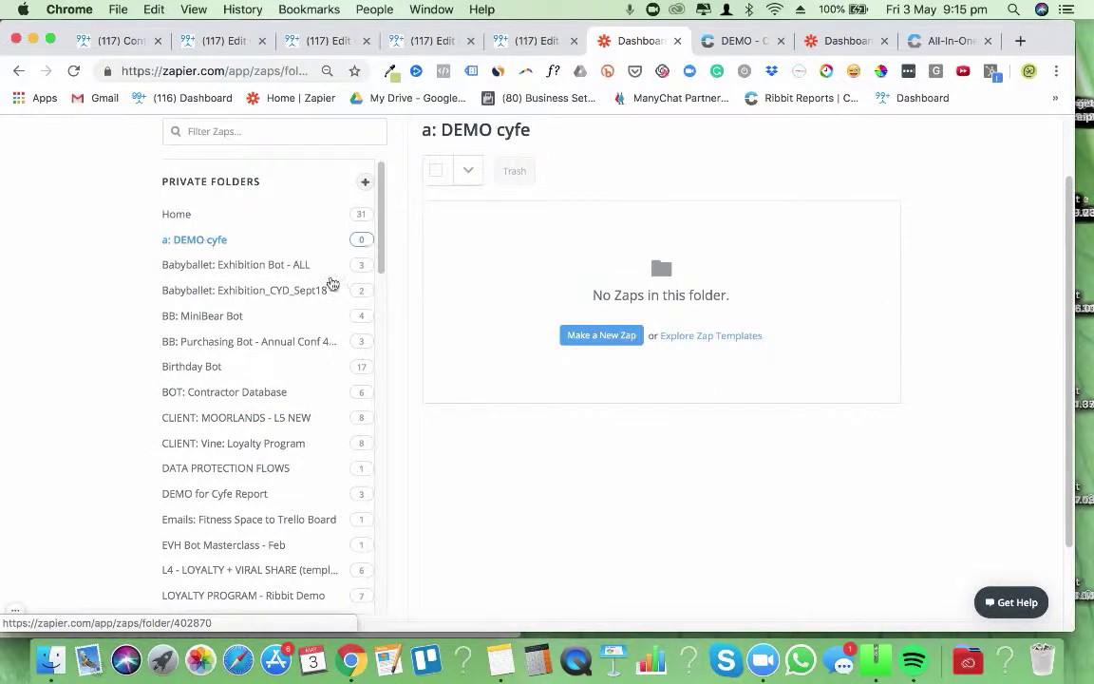
drag(1071, 278, 1072, 193)
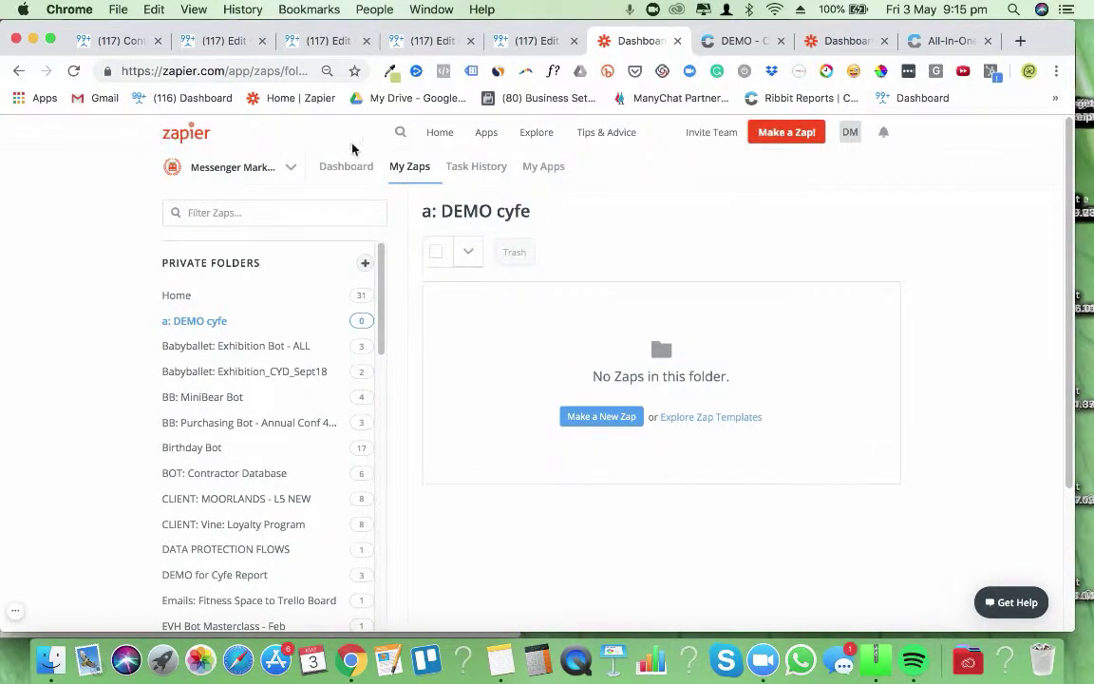
scroll(641, 225, down, 2)
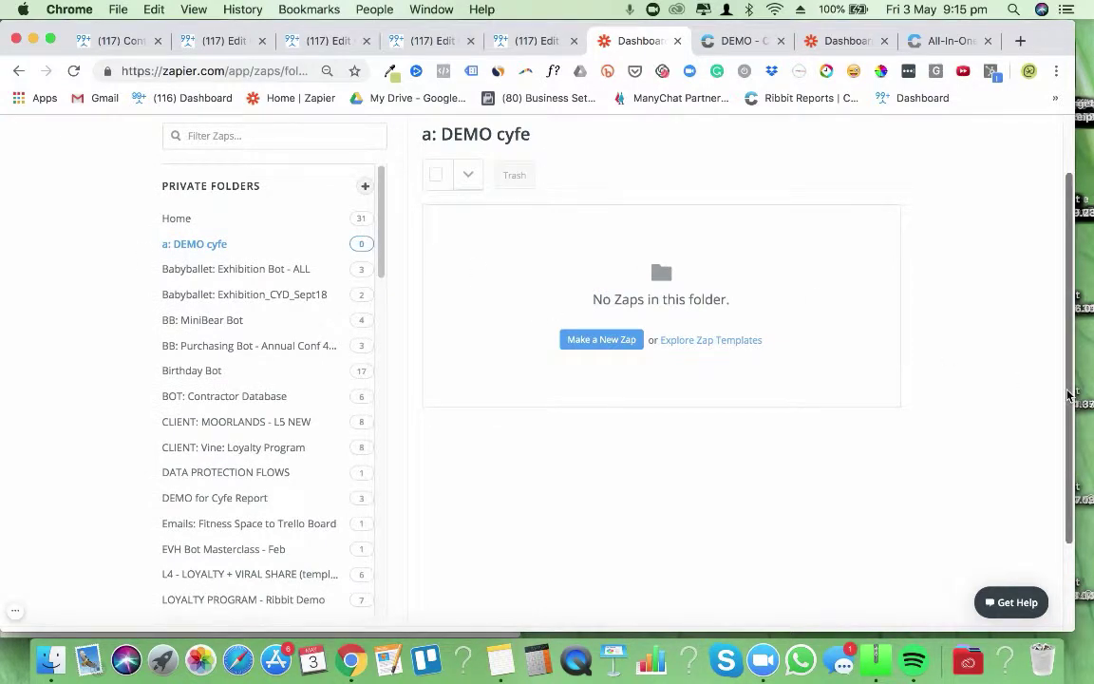
scroll(1068, 394, up, 1)
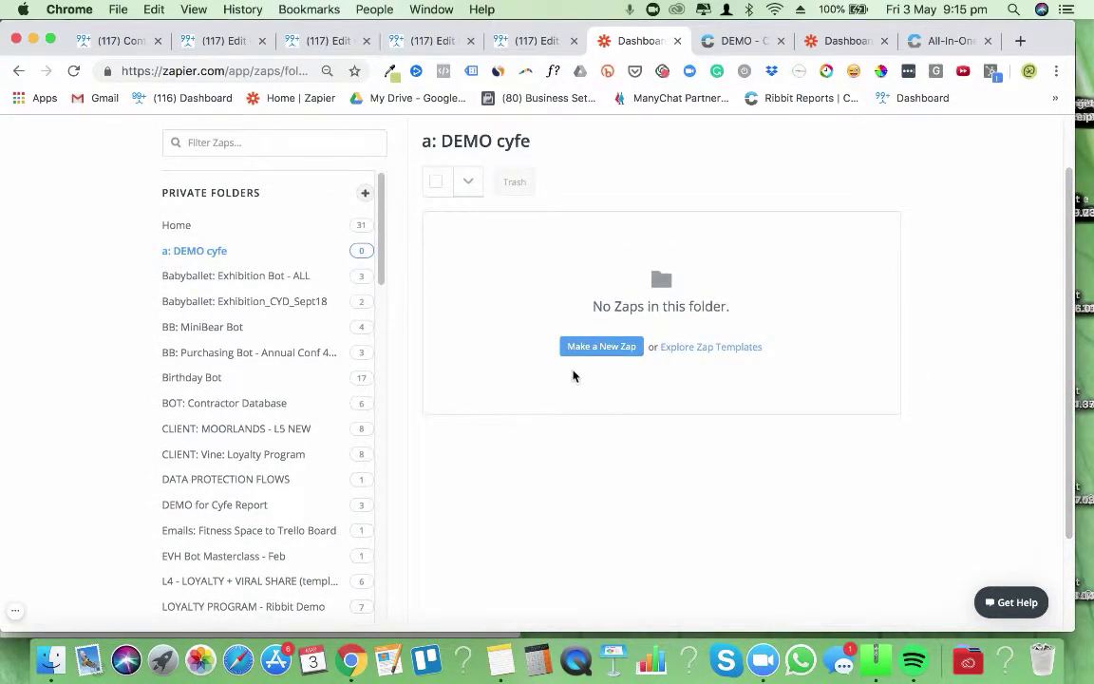
click(602, 346)
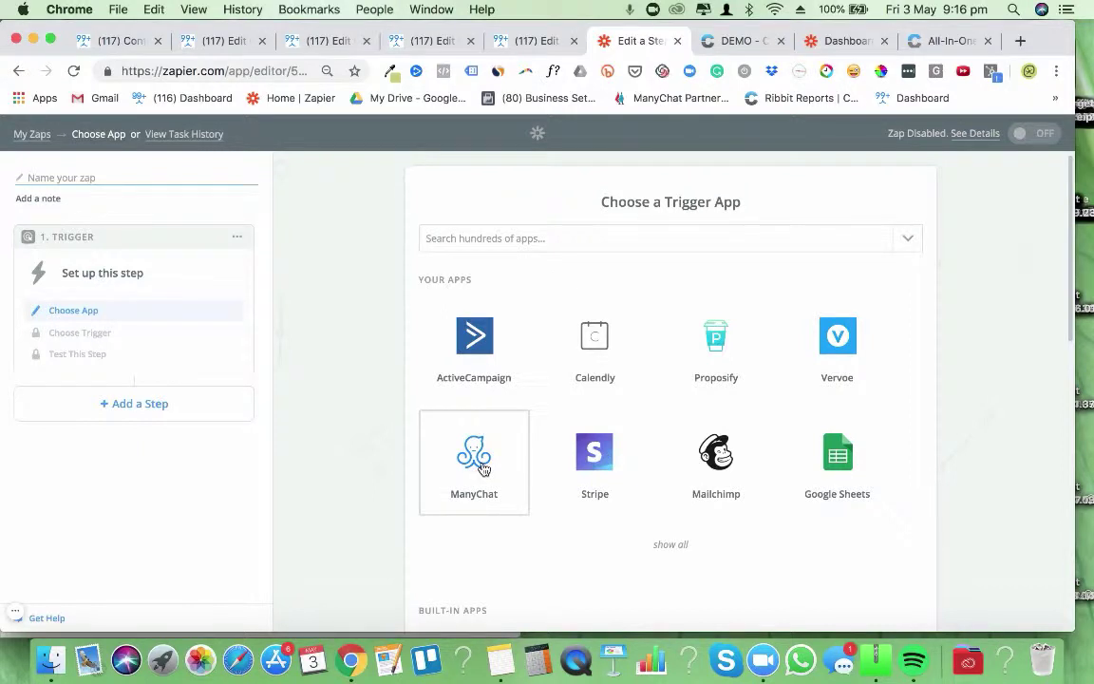
Set the trigger to ManyChat's New Tagged User event
click(480, 465)
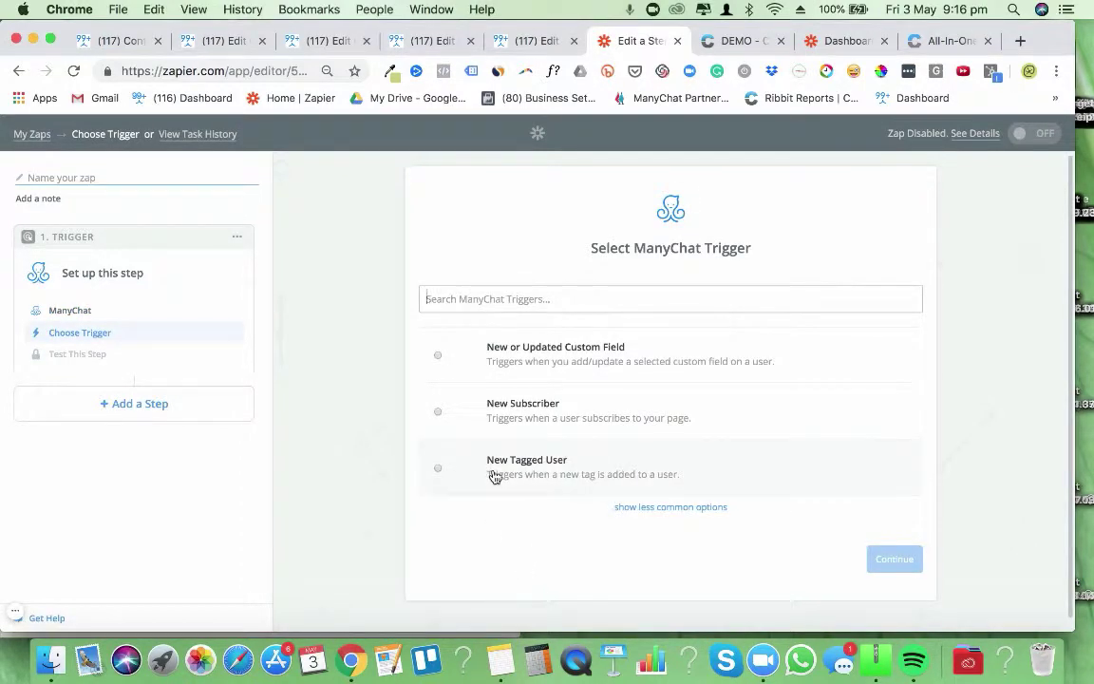
click(497, 474)
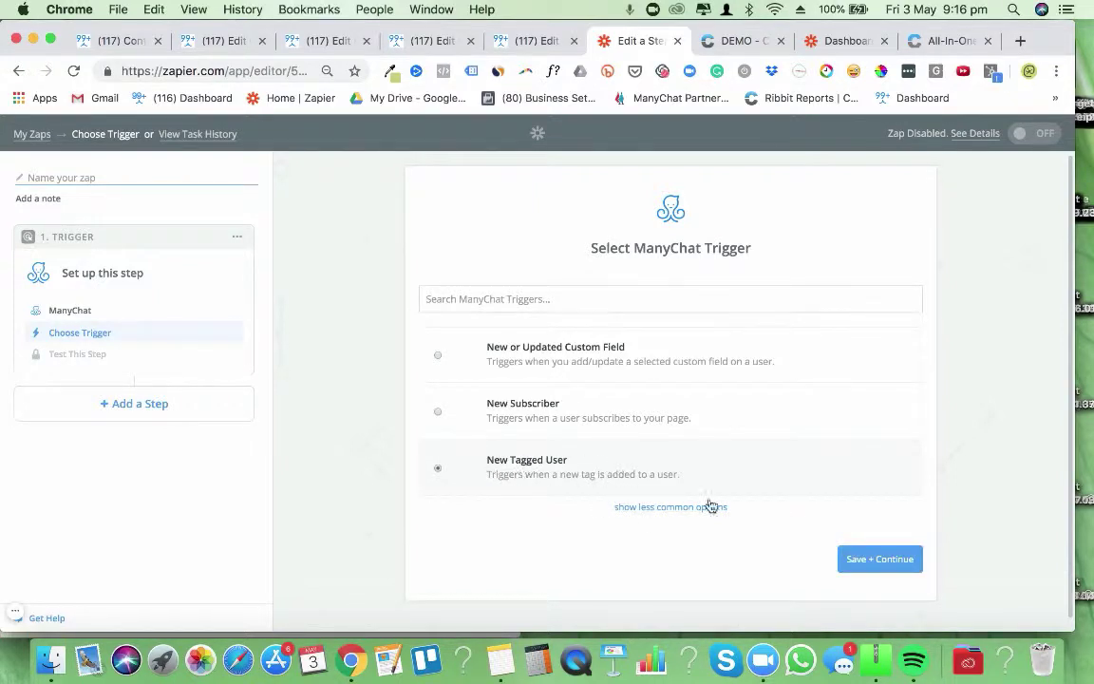
click(881, 561)
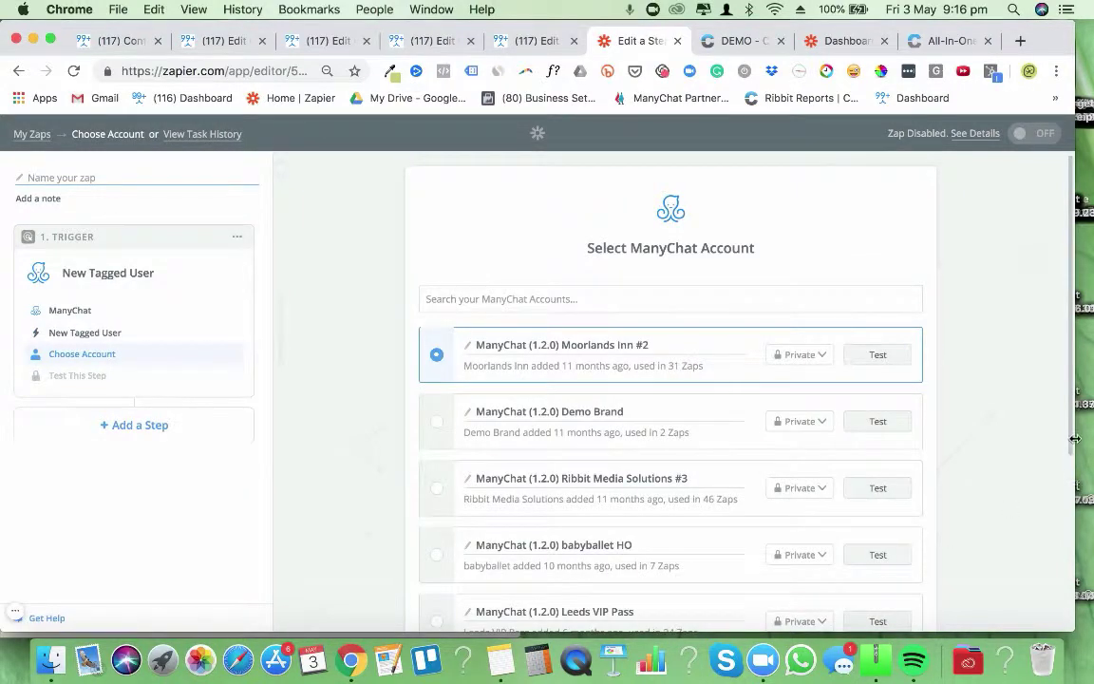
Select and test the Ribbit Media Solutions #3 ManyChat account for the trigger
scroll(1071, 437, down, 5)
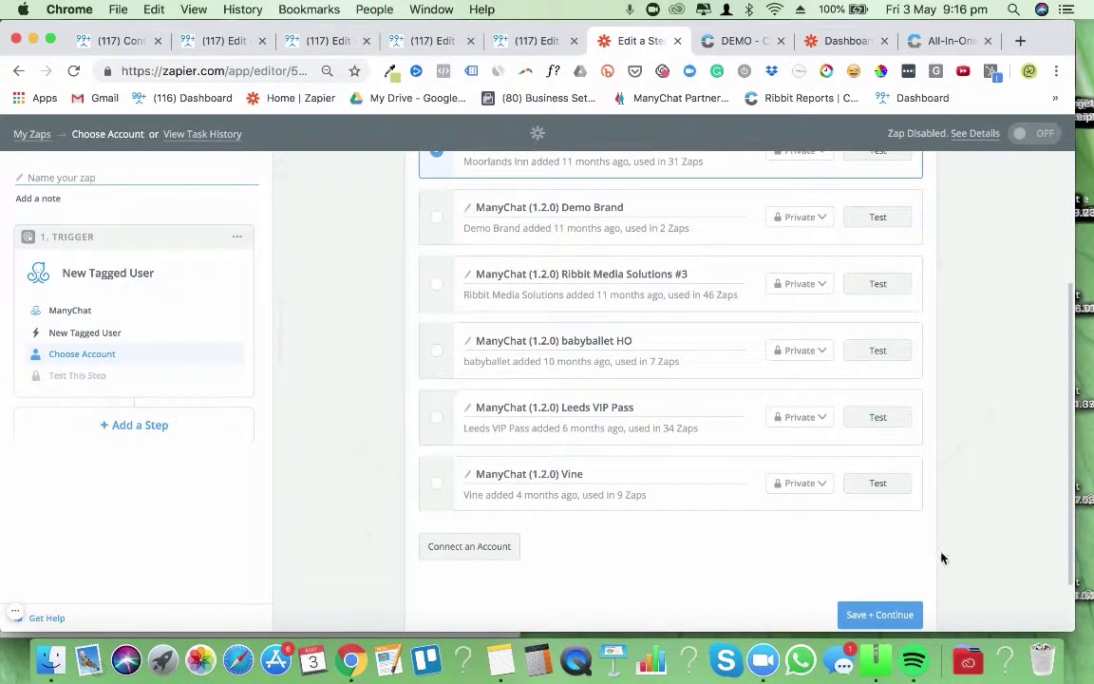
click(461, 547)
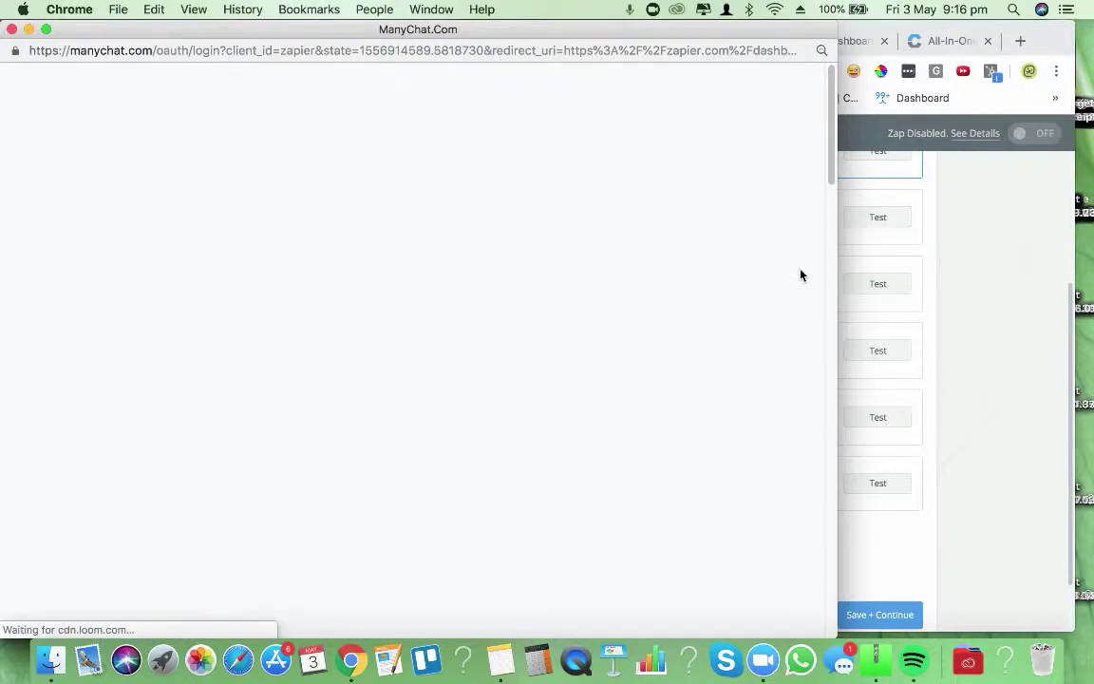
drag(828, 141, 818, 115)
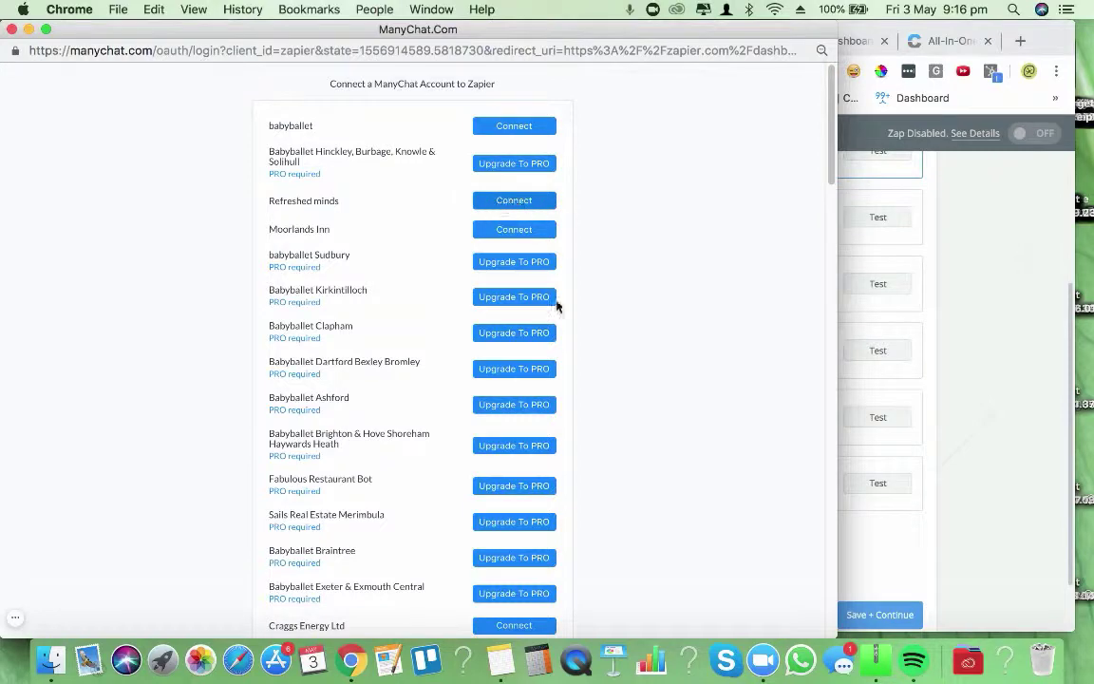
key(super+w)
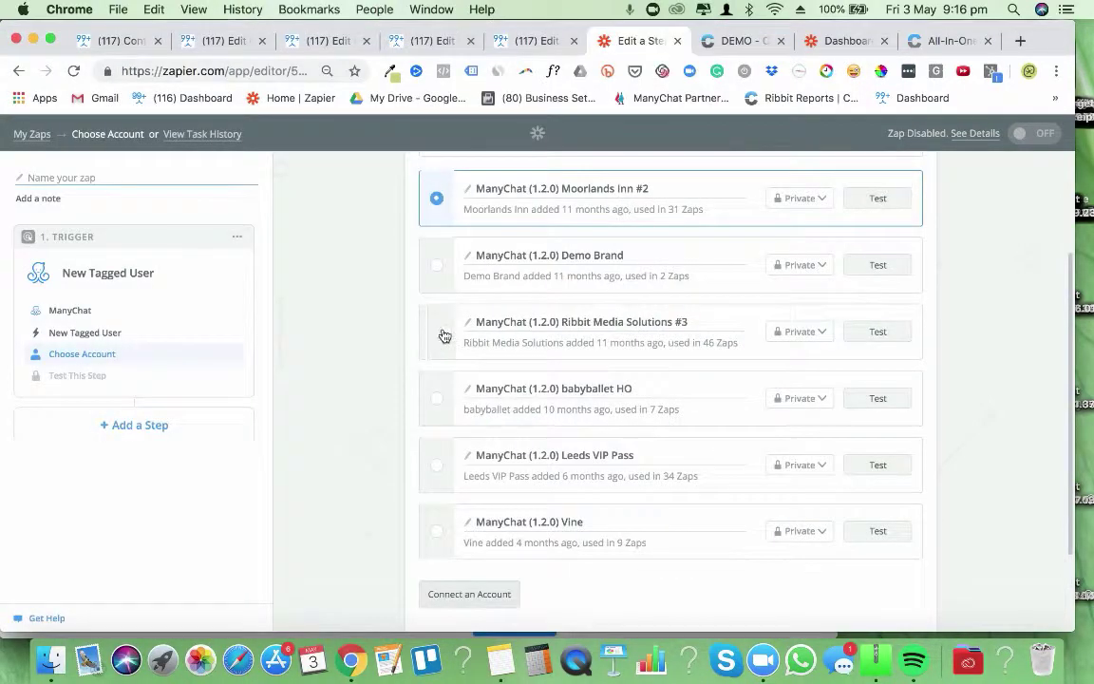
click(441, 328)
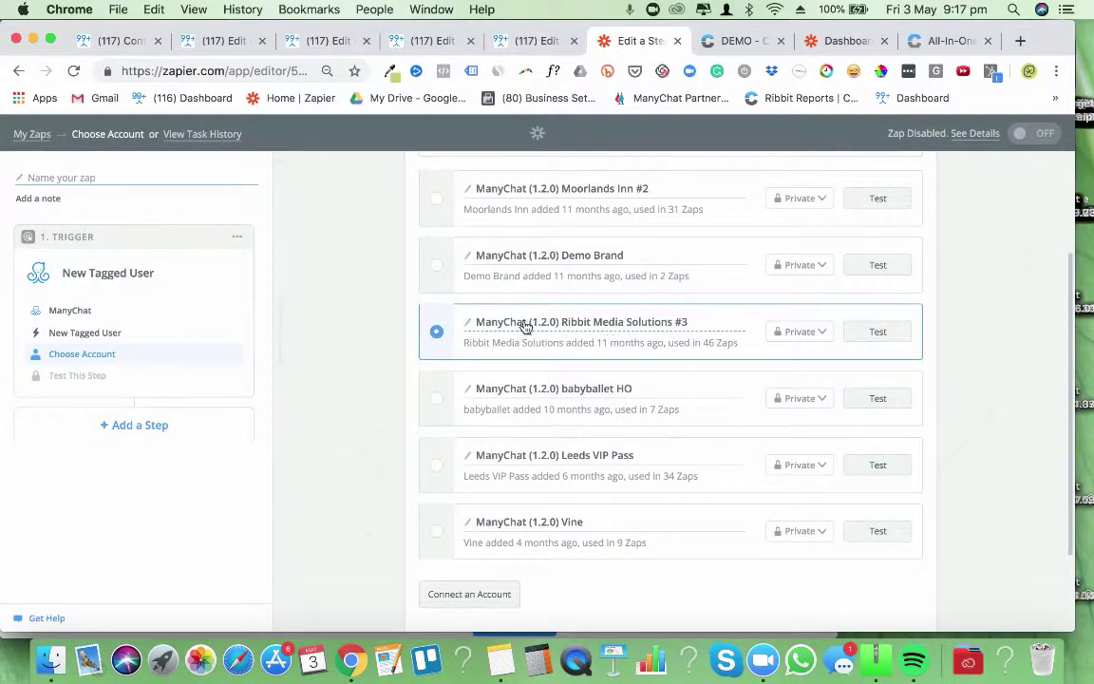
click(878, 332)
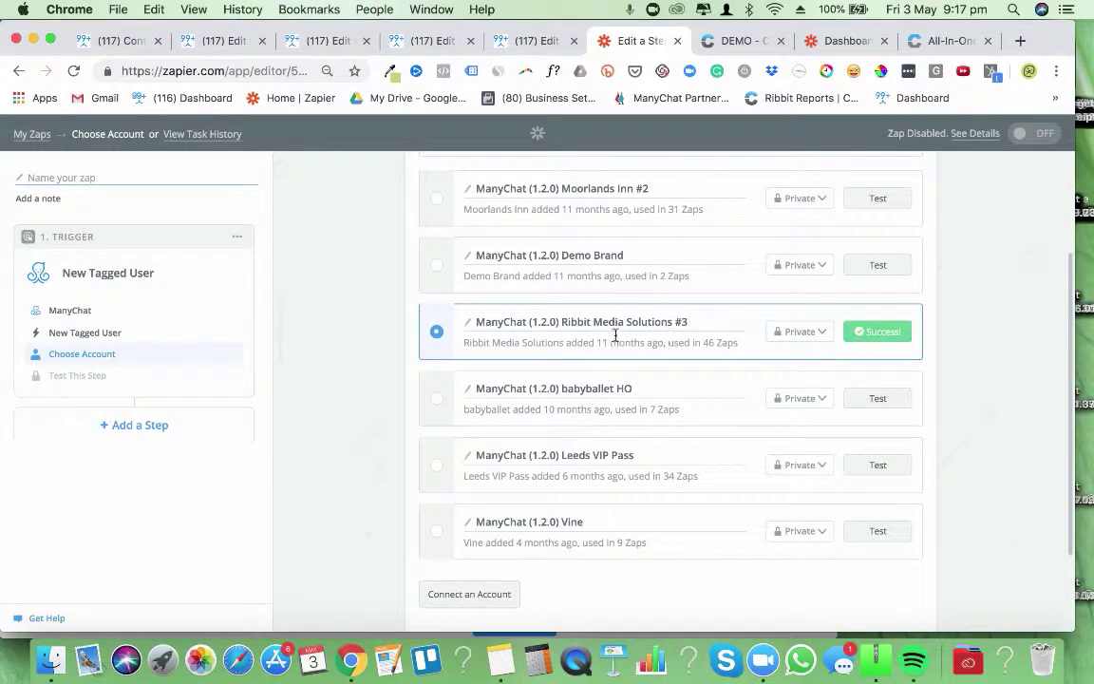
drag(1071, 371, 1071, 443)
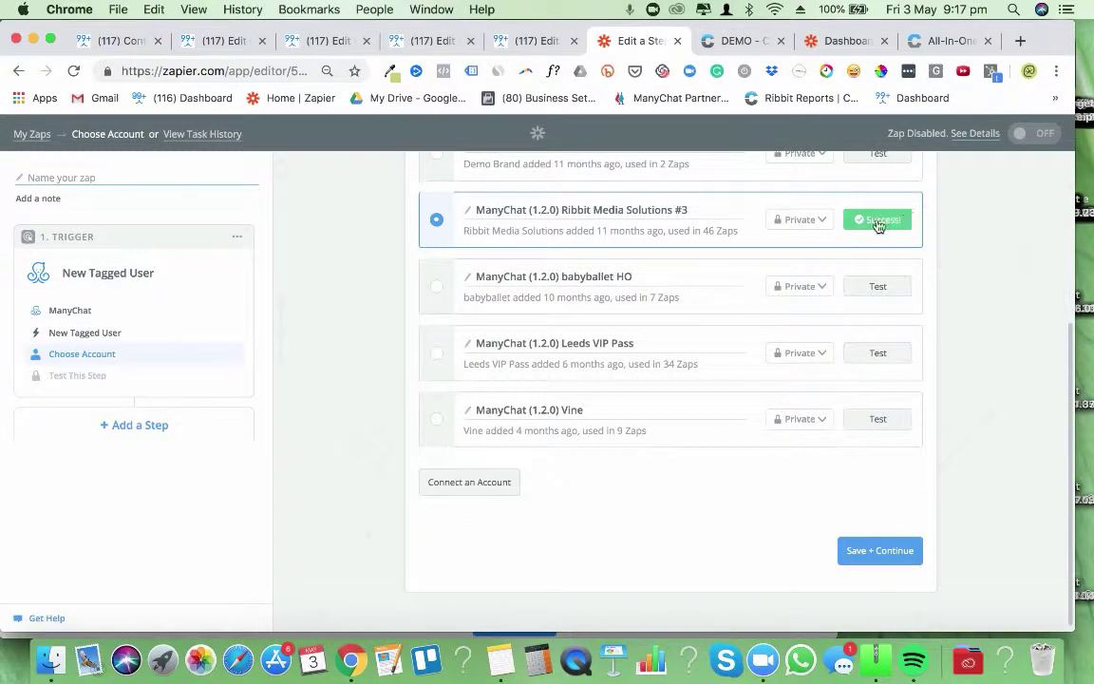
click(884, 556)
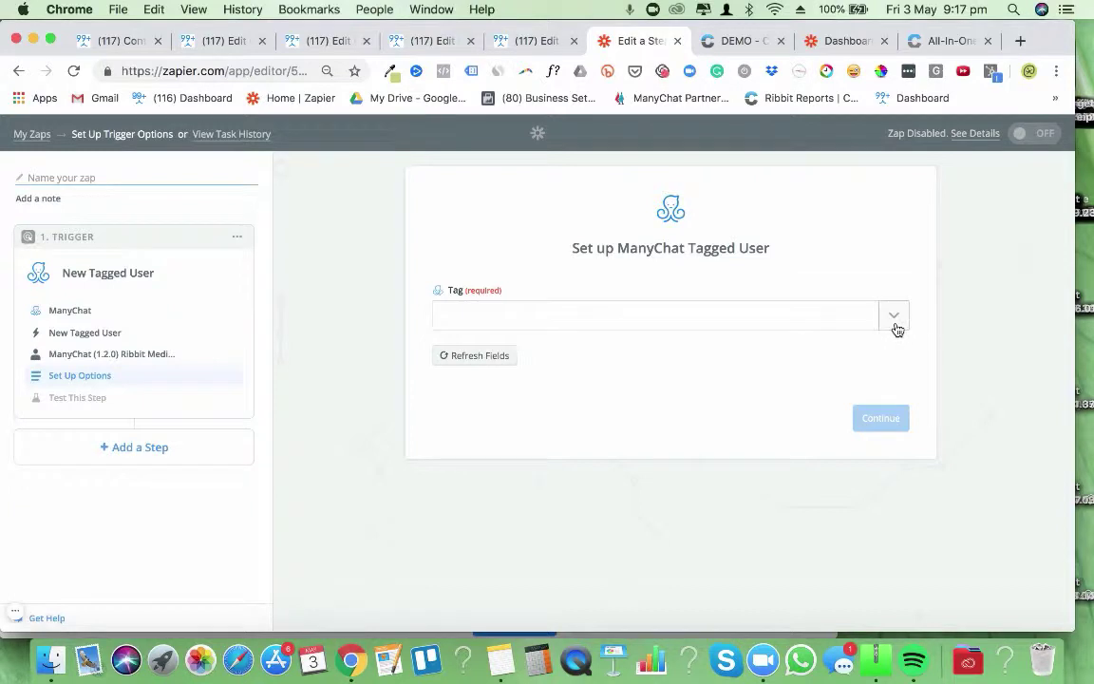
Copy the tag 1:1 Mentoring_START from Notes into the trigger's Tag search
click(500, 659)
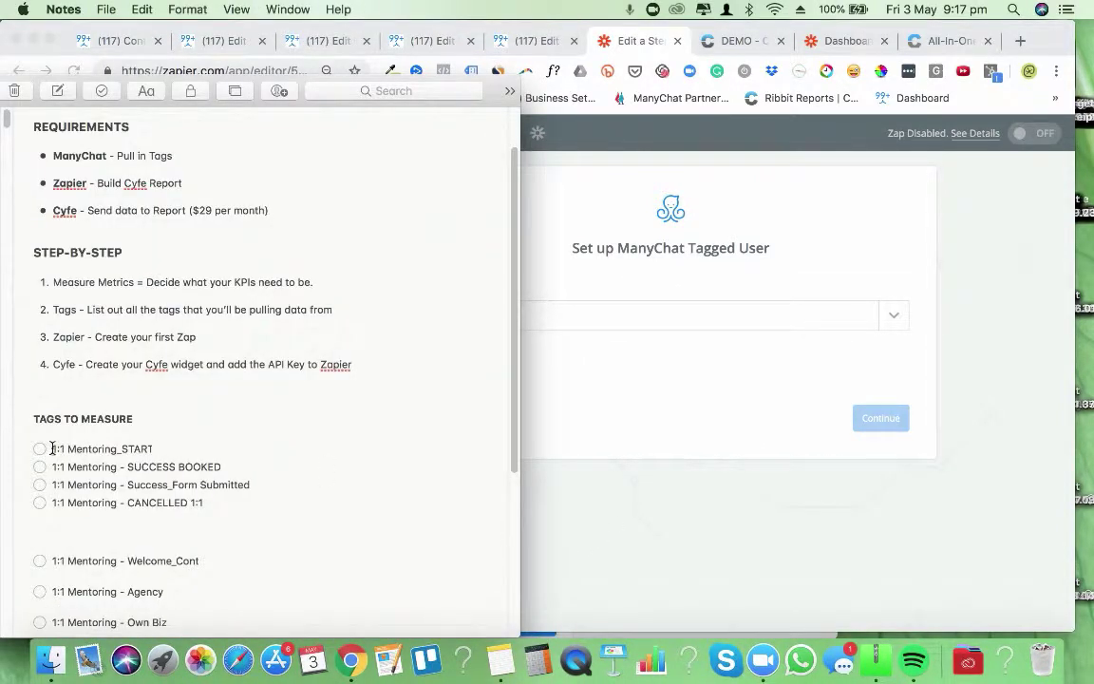
drag(52, 448, 169, 447)
key(super+c)
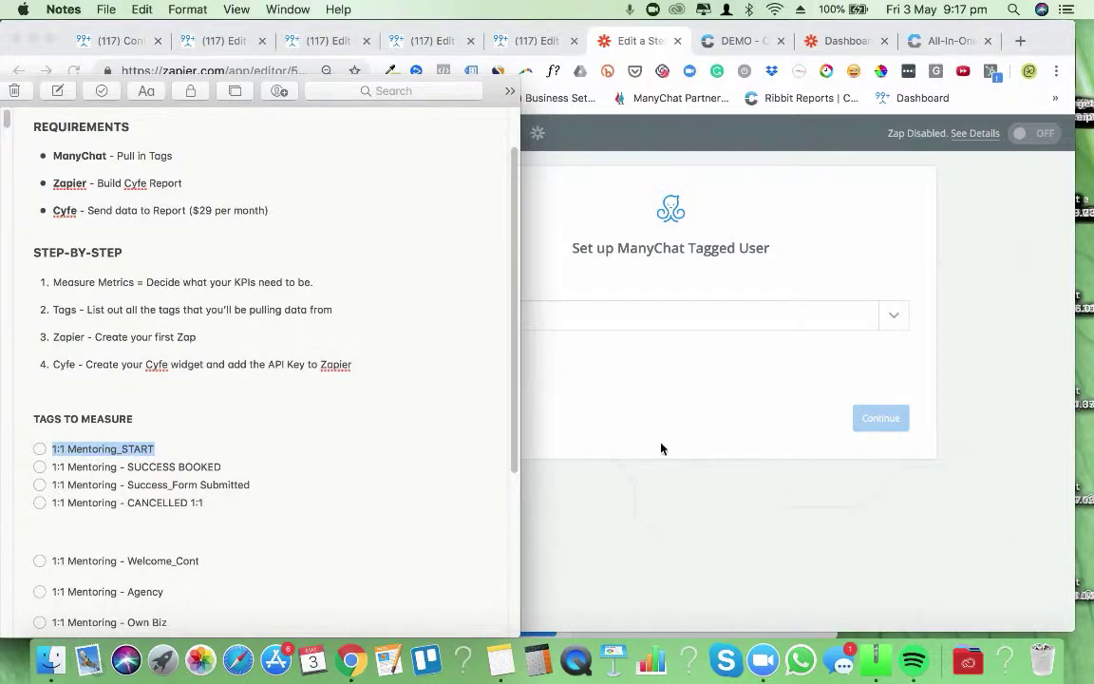
click(662, 448)
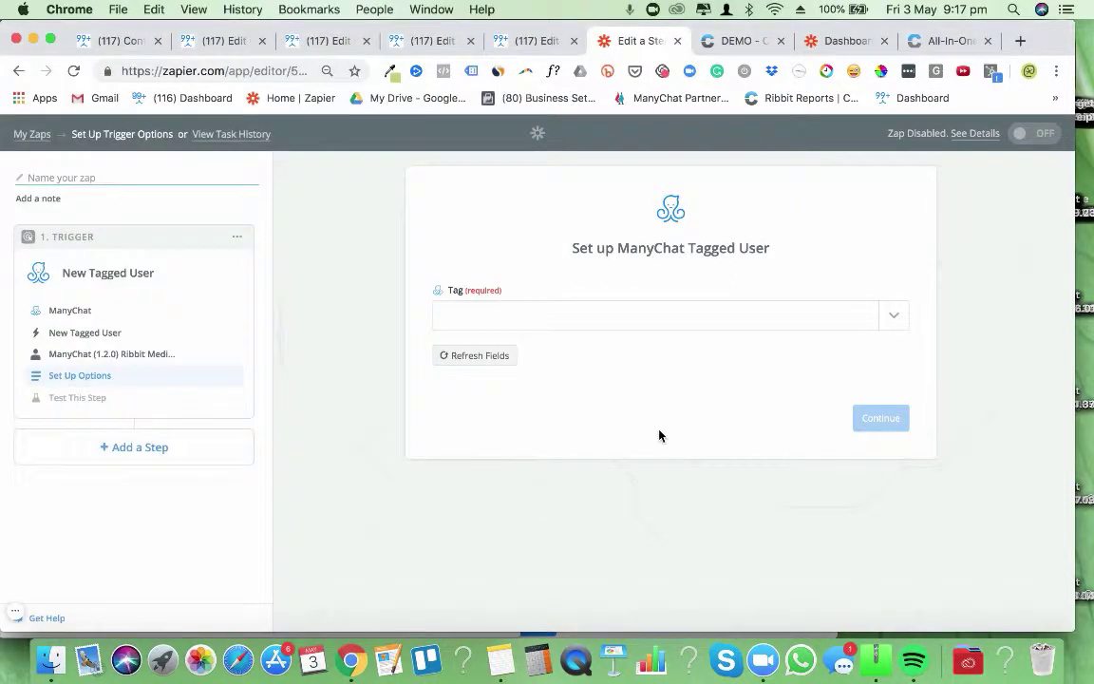
click(463, 324)
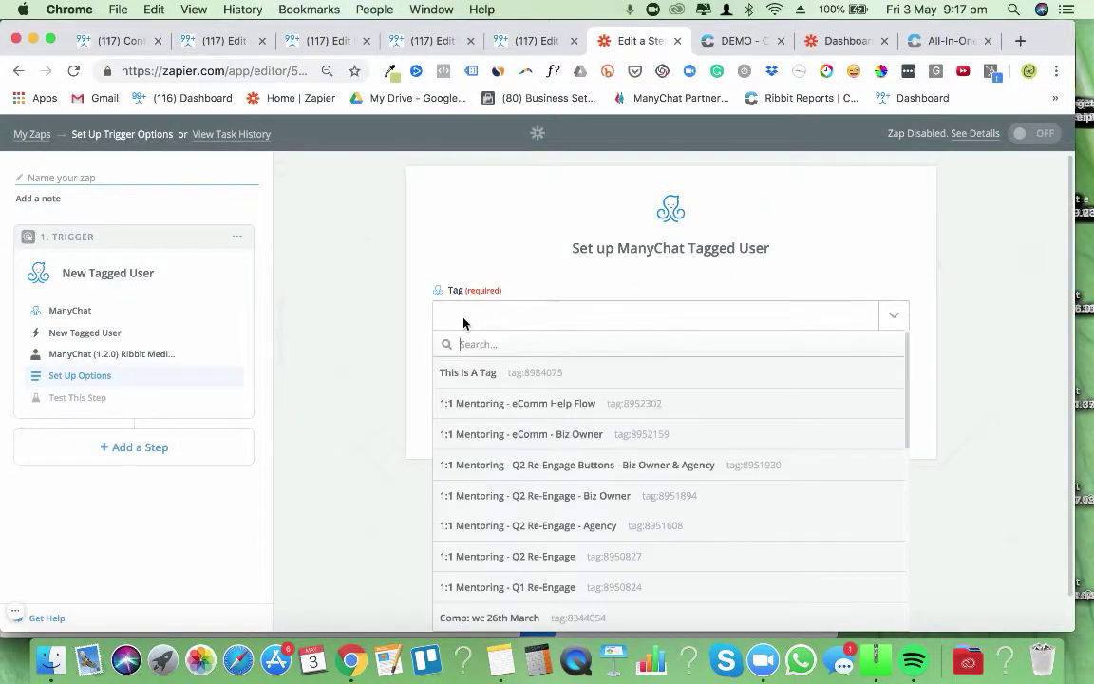
key(super+v)
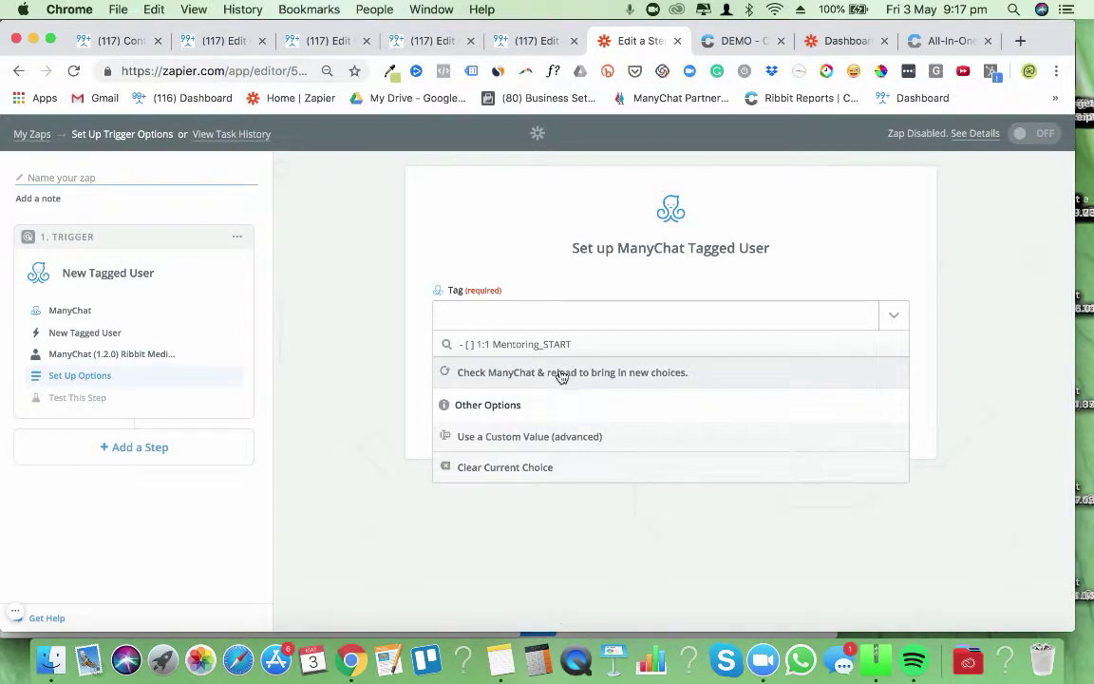
Clean up the search, reload choices, select 1:1 Mentoring_START, and fetch a sample
click(476, 344)
key(BackSpace)
key(BackSpace)
key(BackSpace)
key(BackSpace)
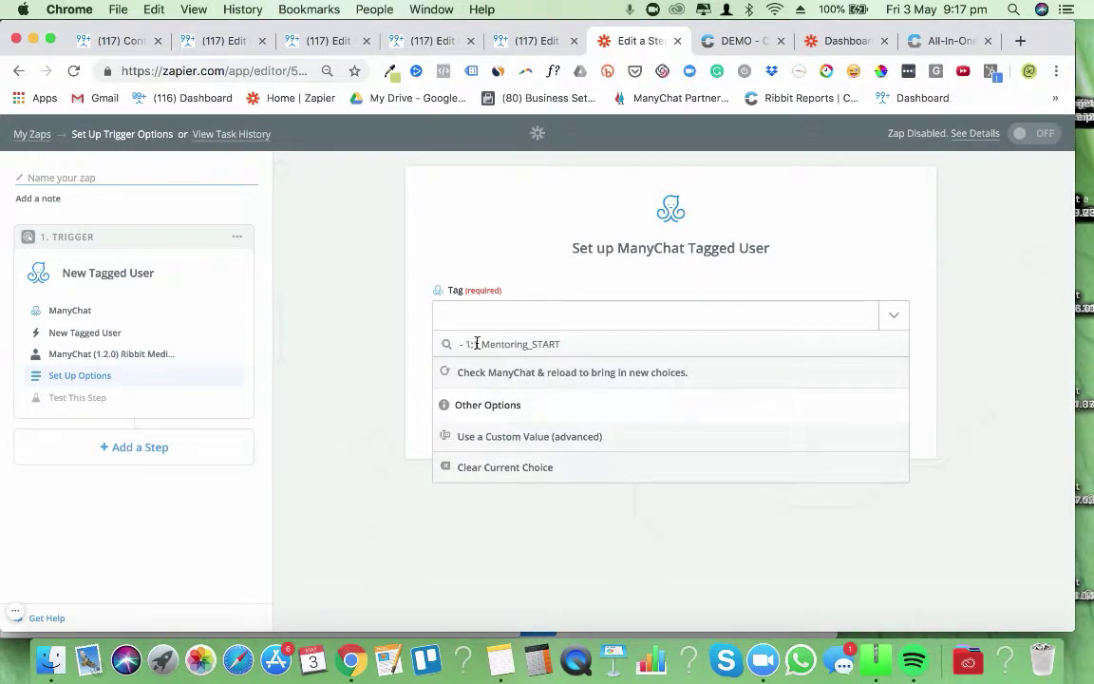
key(BackSpace)
key(BackSpace)
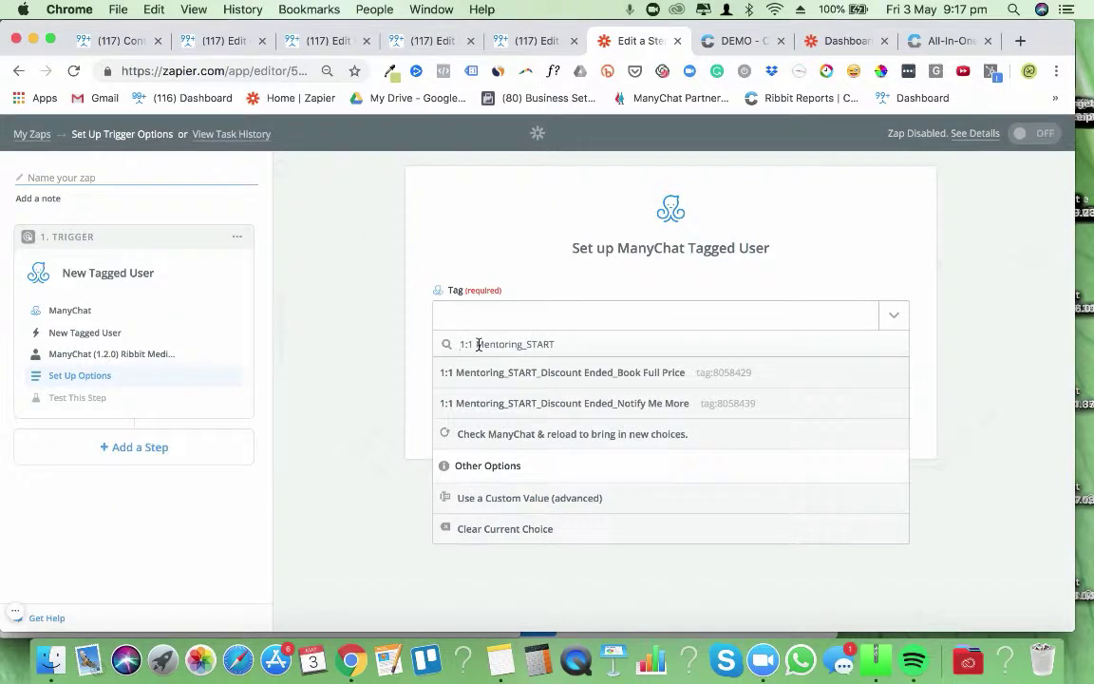
click(500, 439)
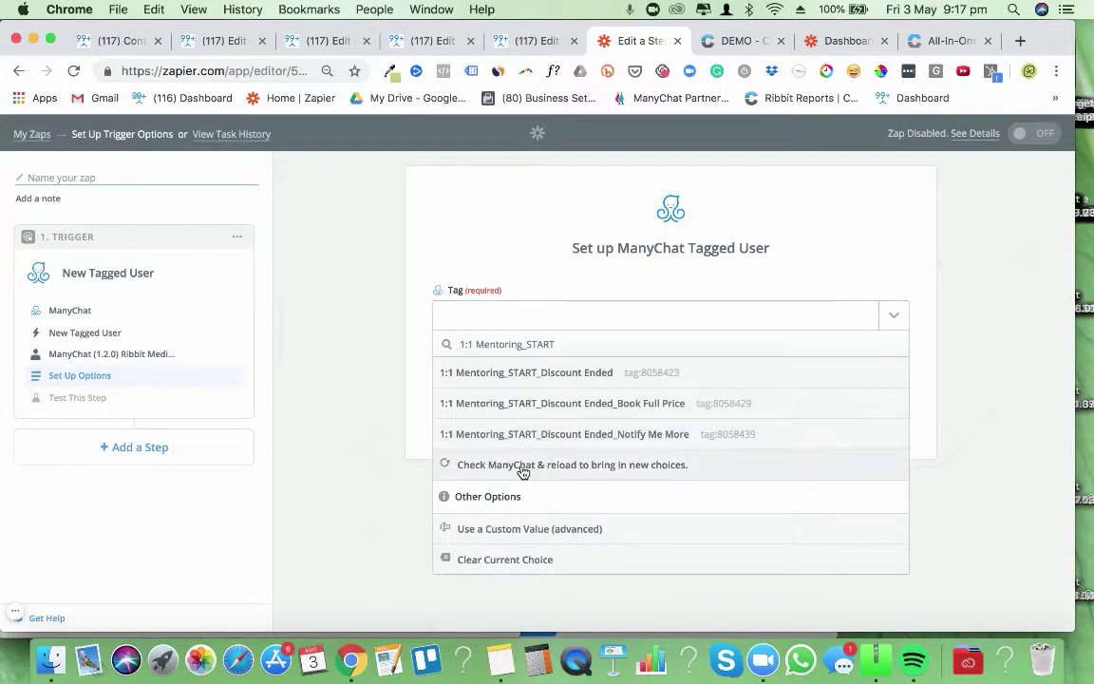
click(522, 468)
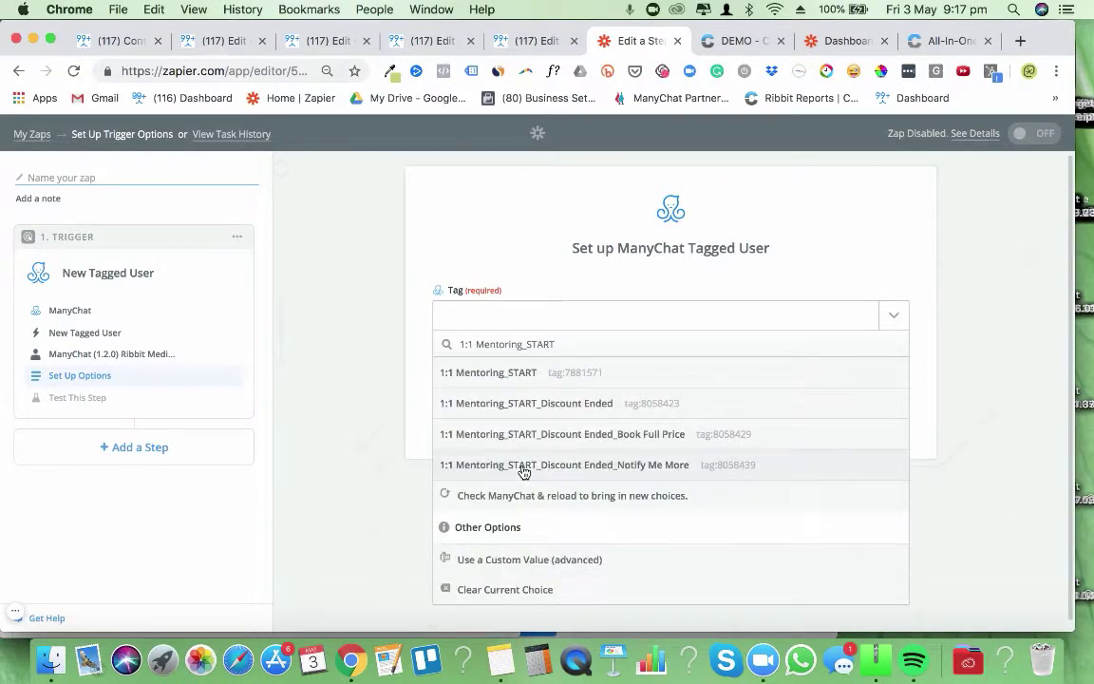
click(491, 376)
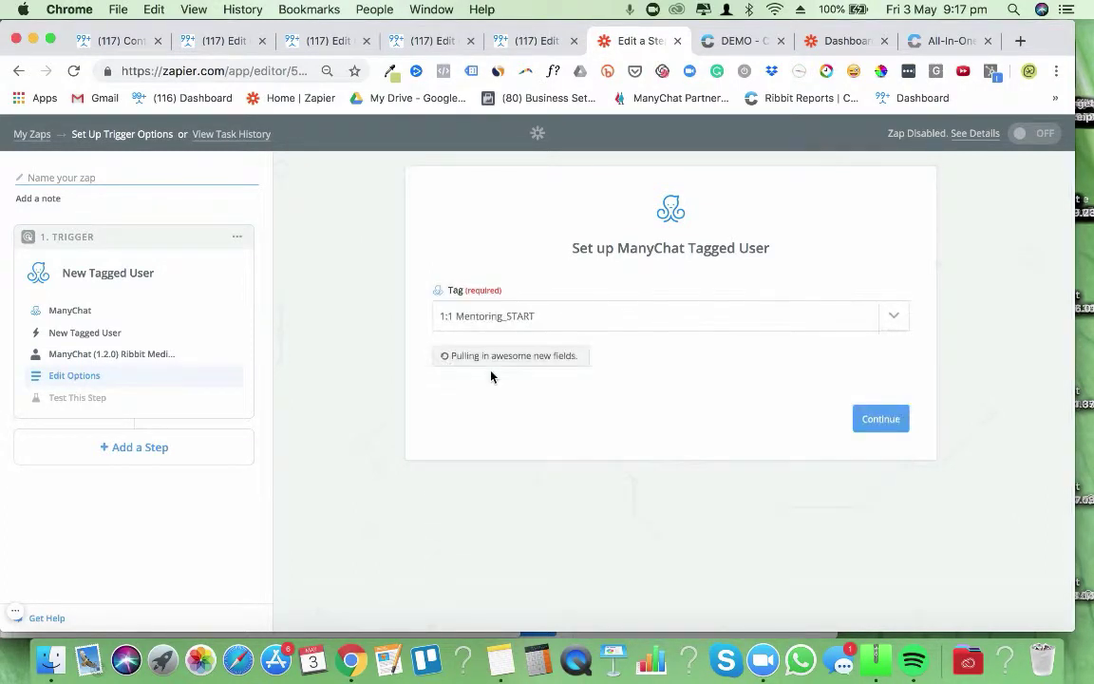
click(869, 420)
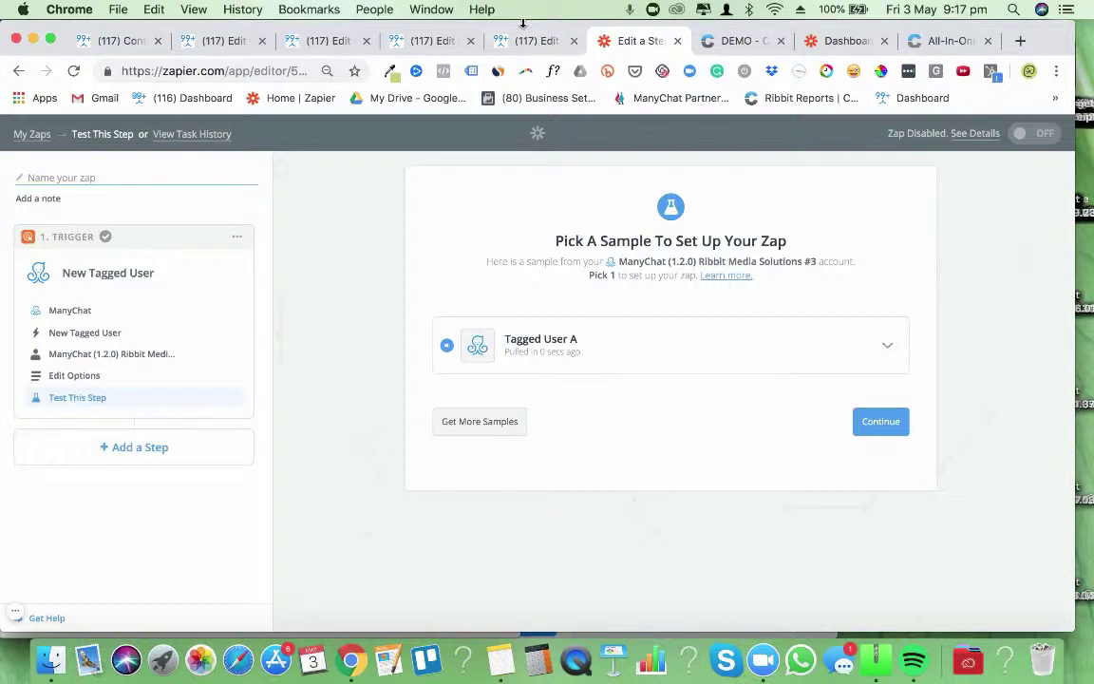
Accept the 'Tagged User A' sample and add a Cyfe Push Value action step
click(879, 421)
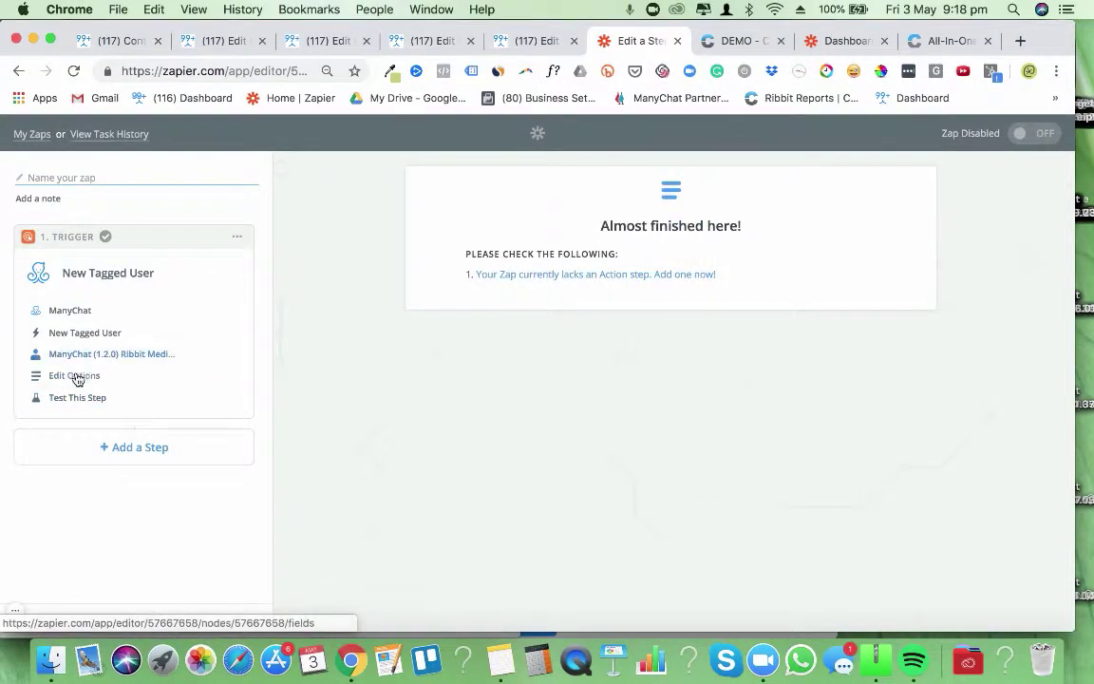
click(161, 449)
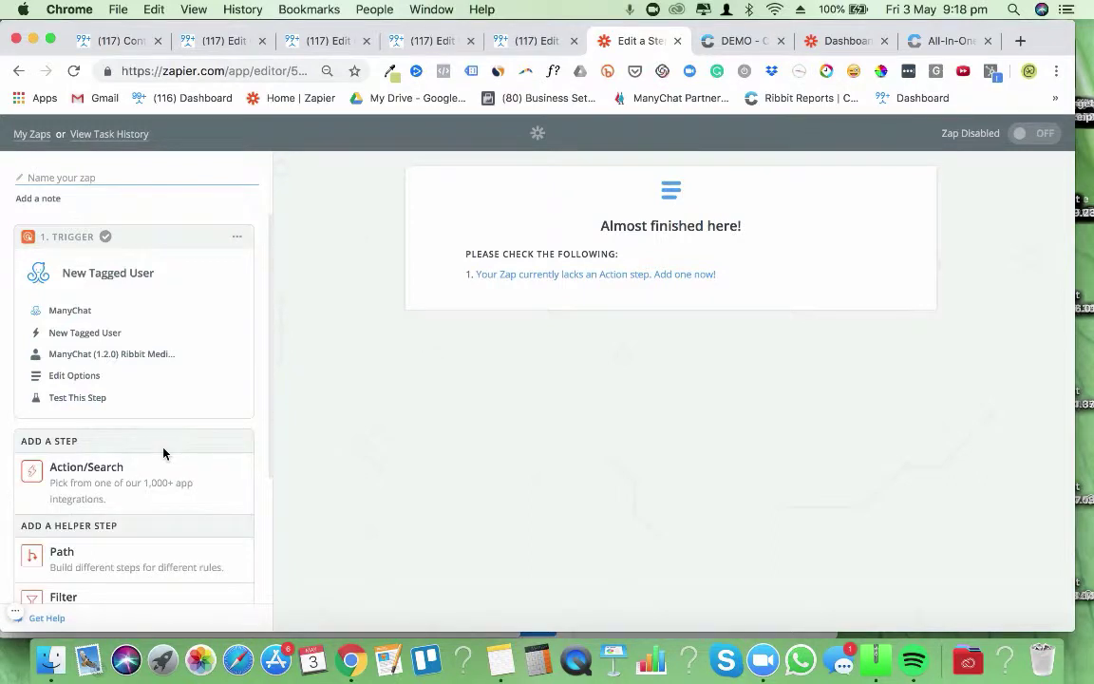
click(111, 475)
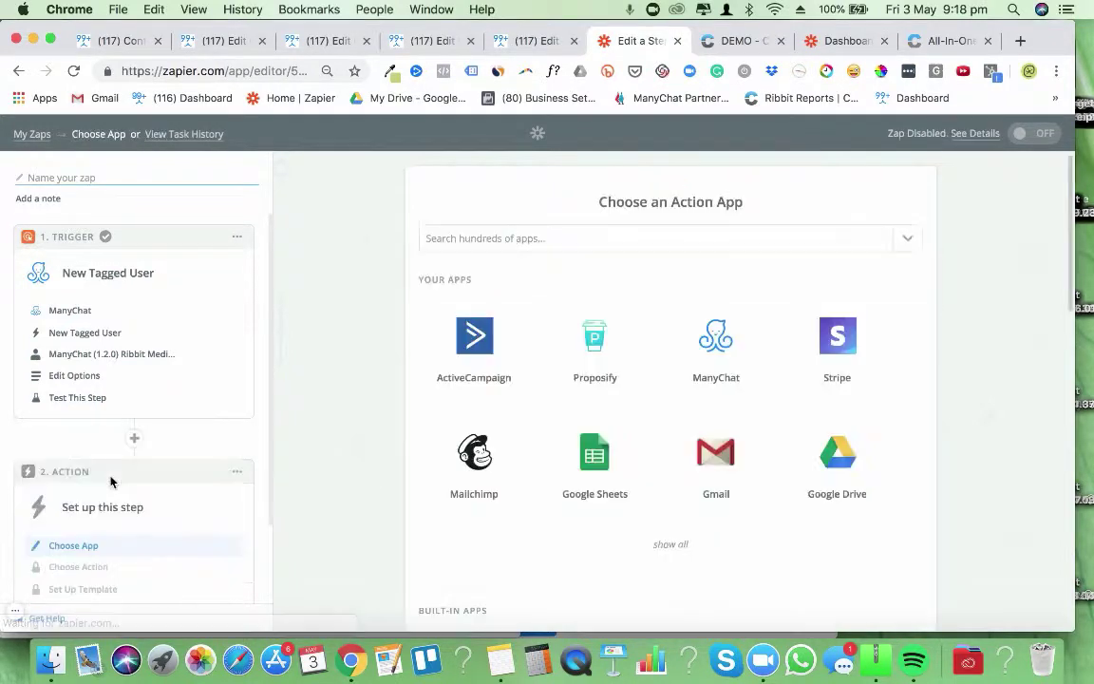
click(525, 242)
text(cyf)
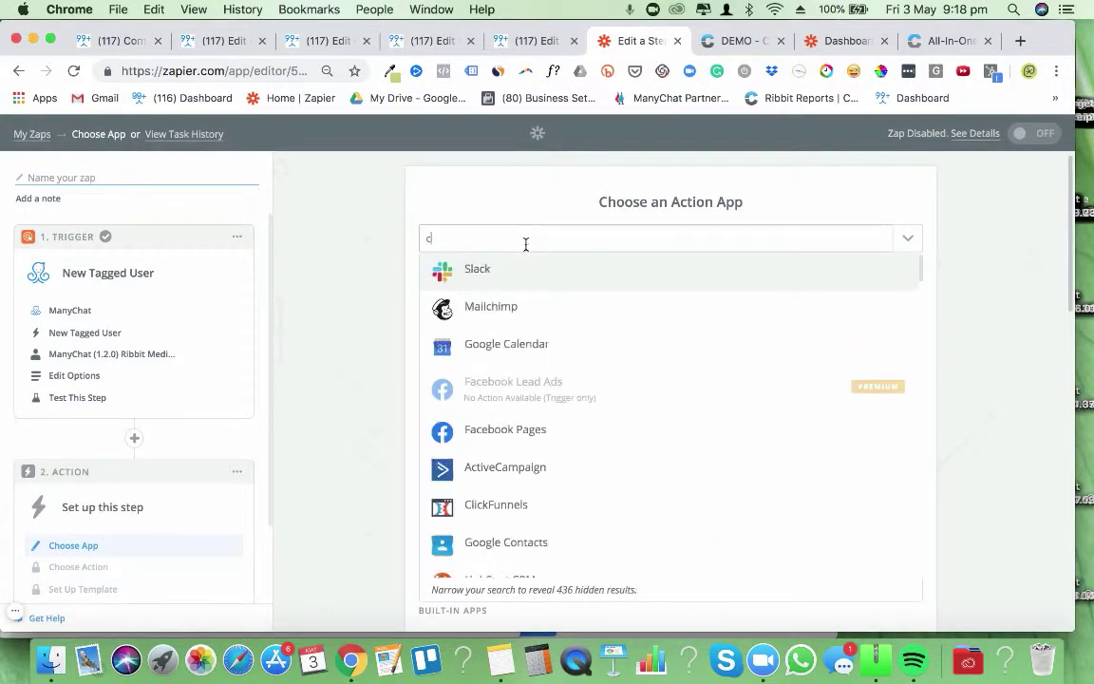
click(509, 275)
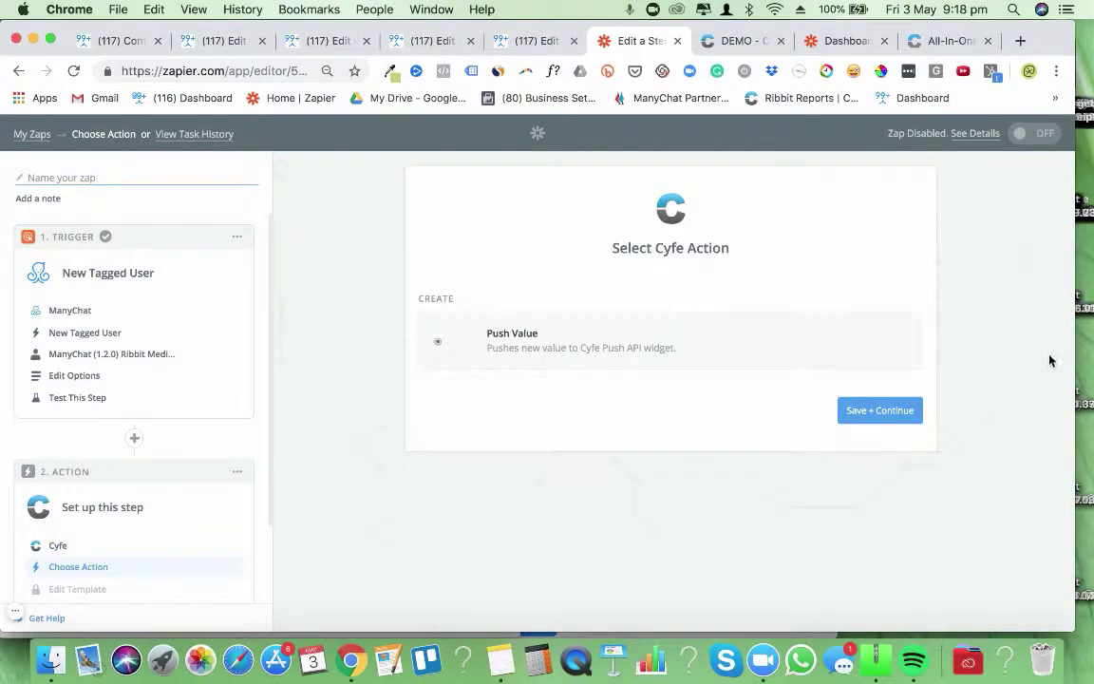
click(890, 411)
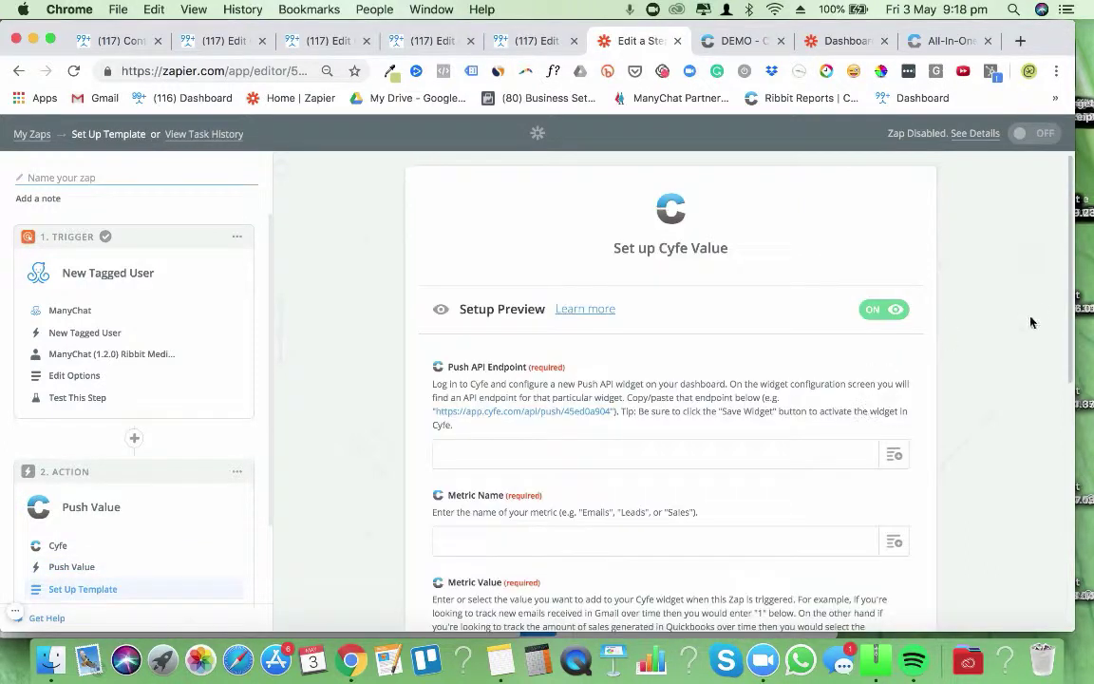
Open the Cyfe Push API widget's configuration, then return to the Zapier editor
scroll(854, 342, down, 3)
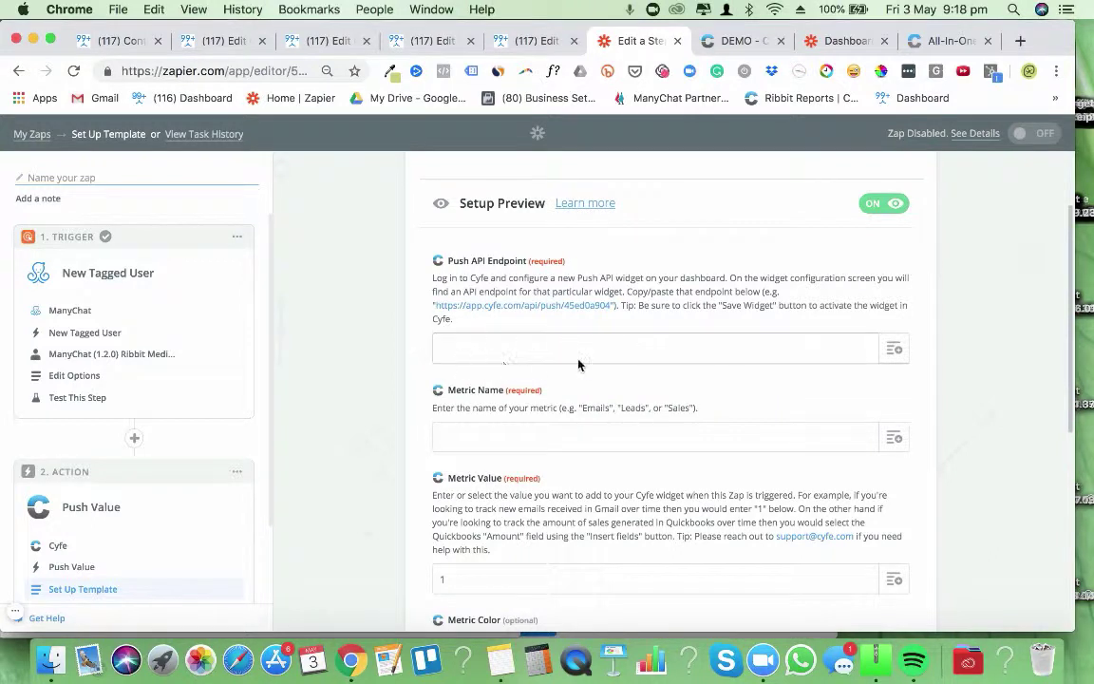
click(742, 42)
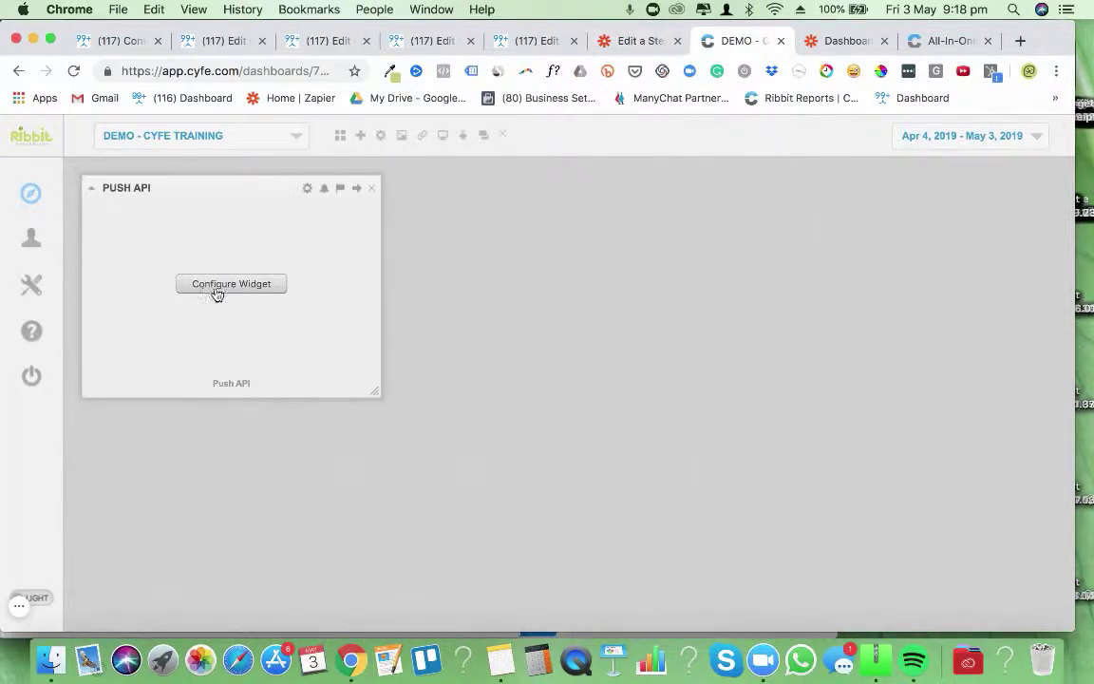
click(216, 290)
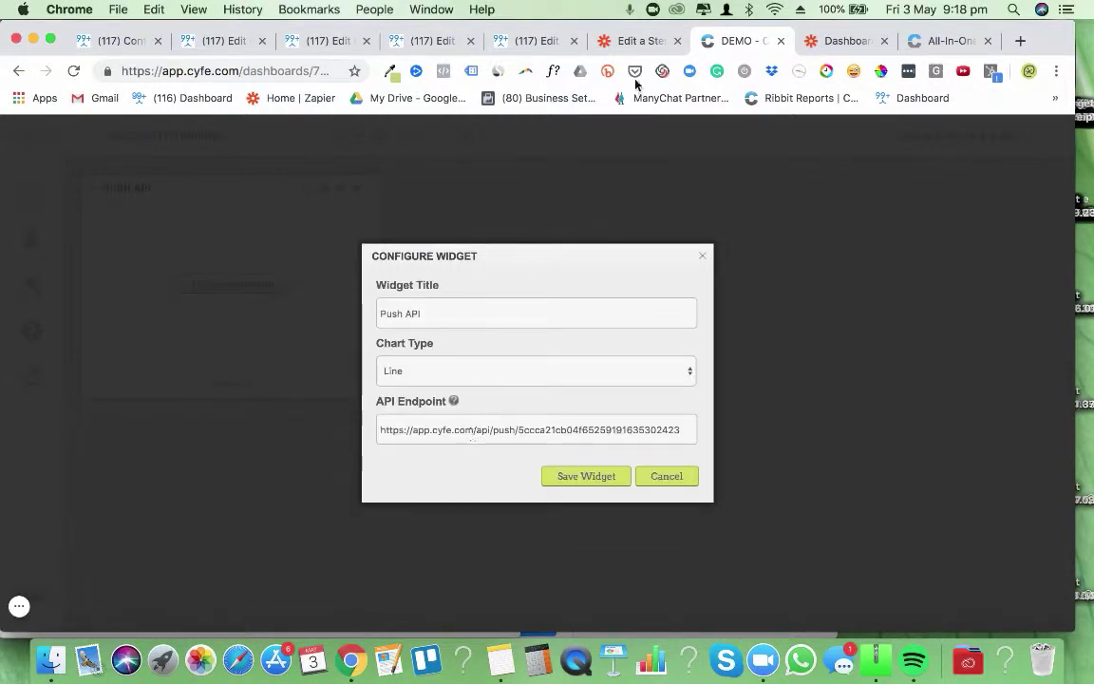
click(640, 41)
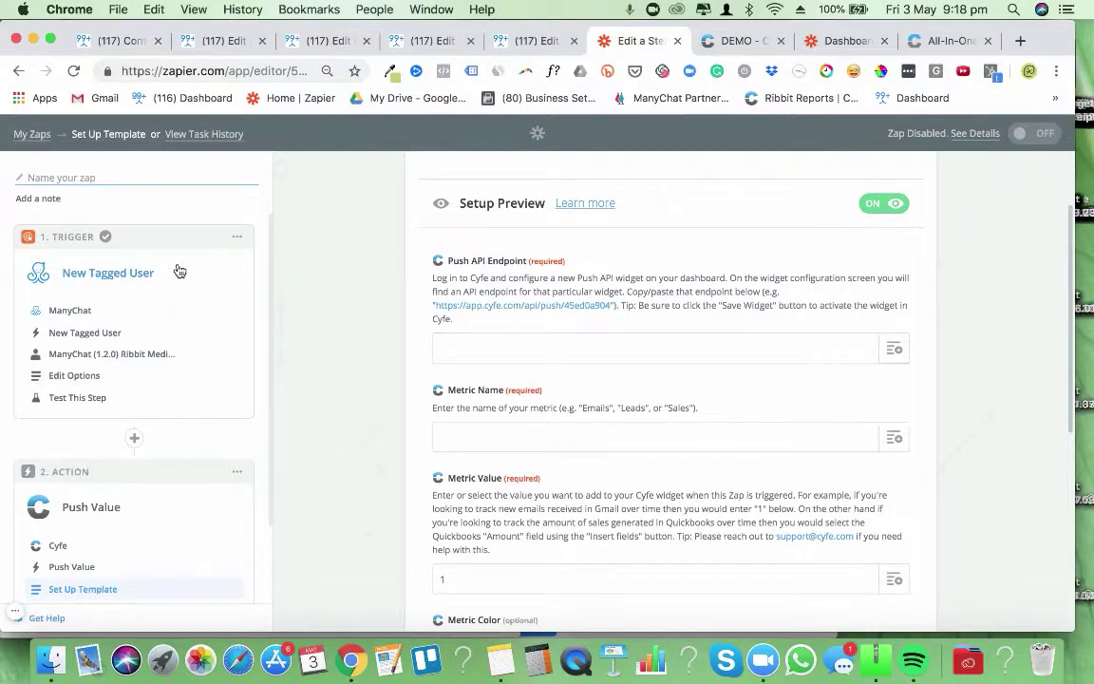
click(729, 43)
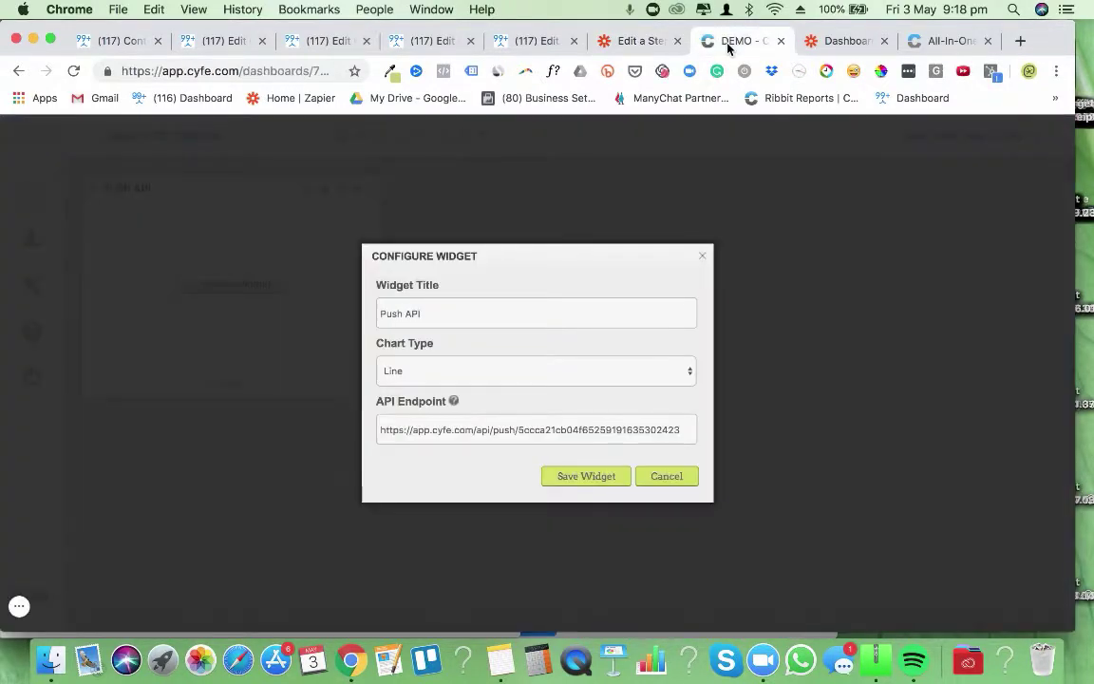
click(640, 41)
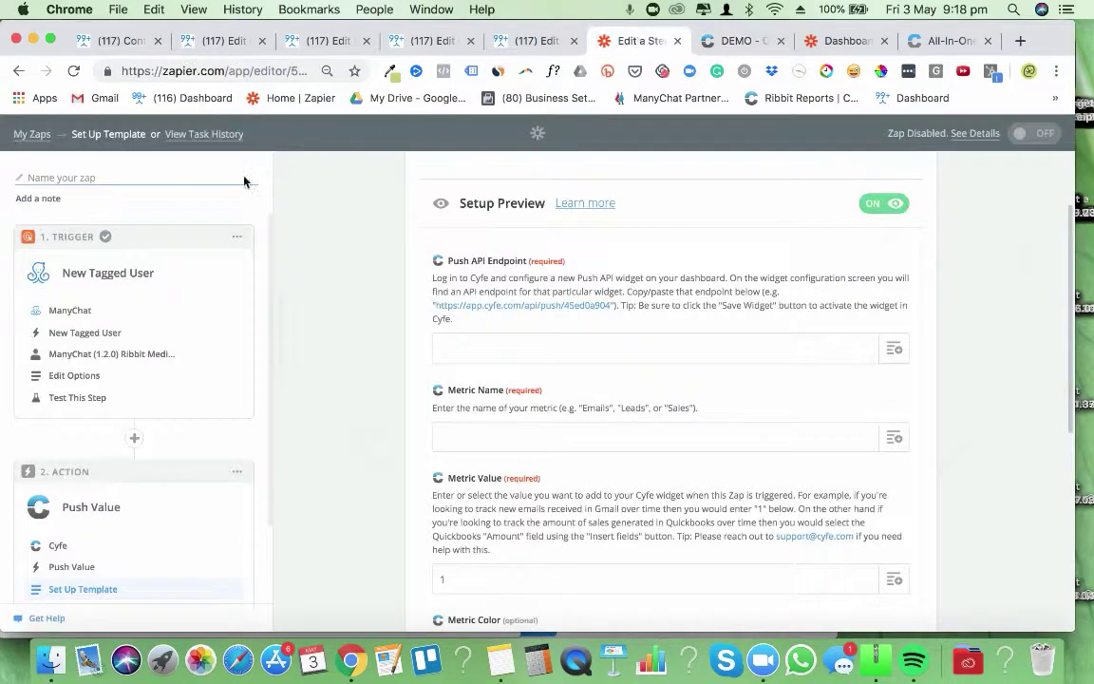
Name the zap '1) 1:1 Mentoring_START' from the Notes tag, then return to Cyfe
click(501, 667)
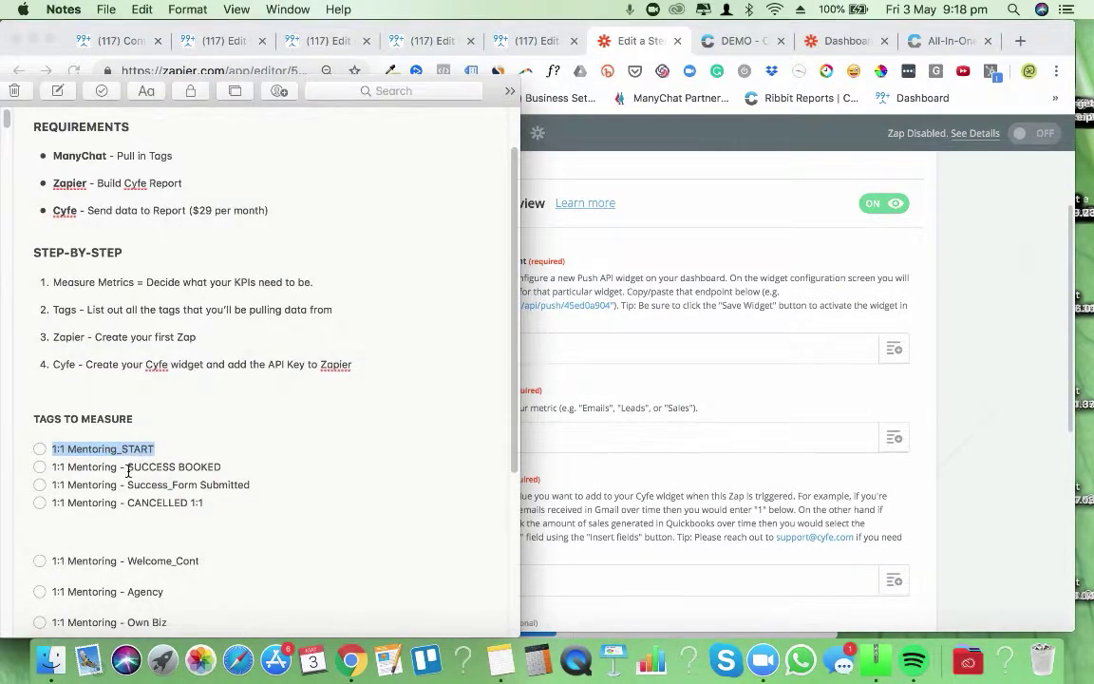
click(653, 353)
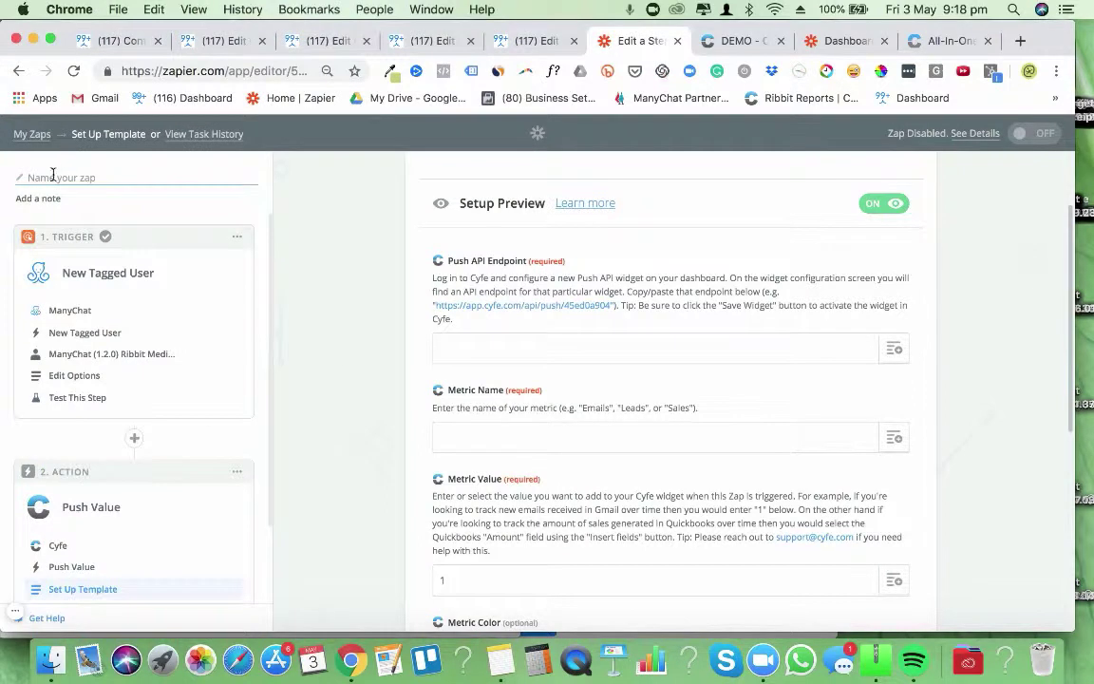
text(- [ ] 1:1 Mentoring_START)
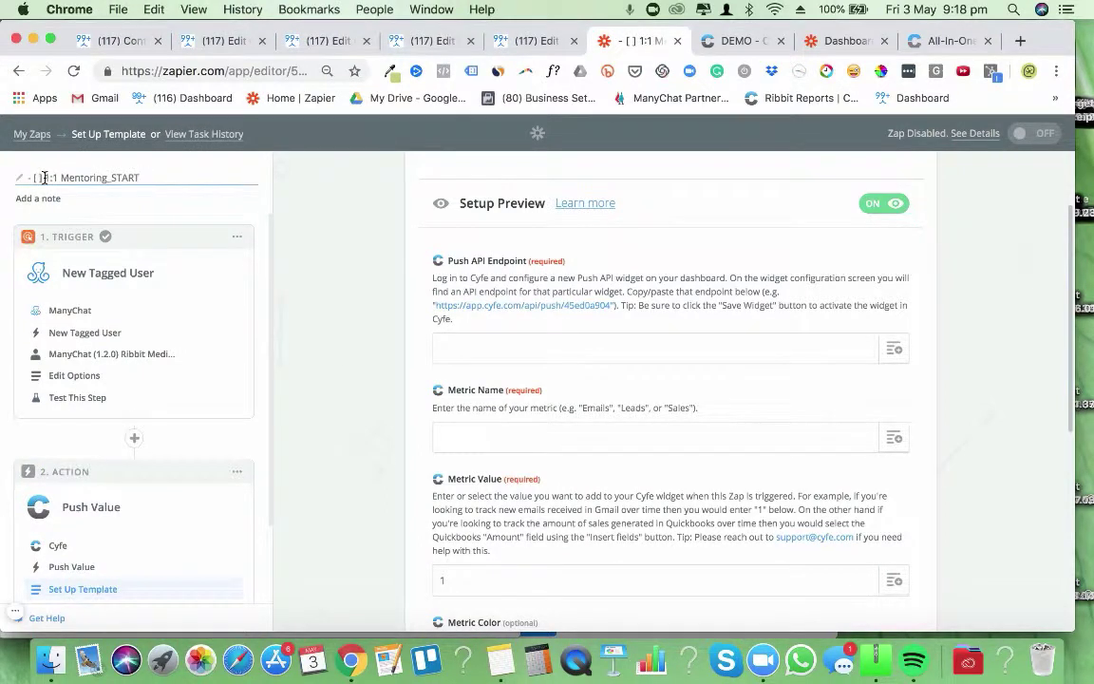
click(44, 177)
key(BackSpace)
key(BackSpace)
key(BackSpace)
key(BackSpace)
key(BackSpace)
key(BackSpace)
text(1))
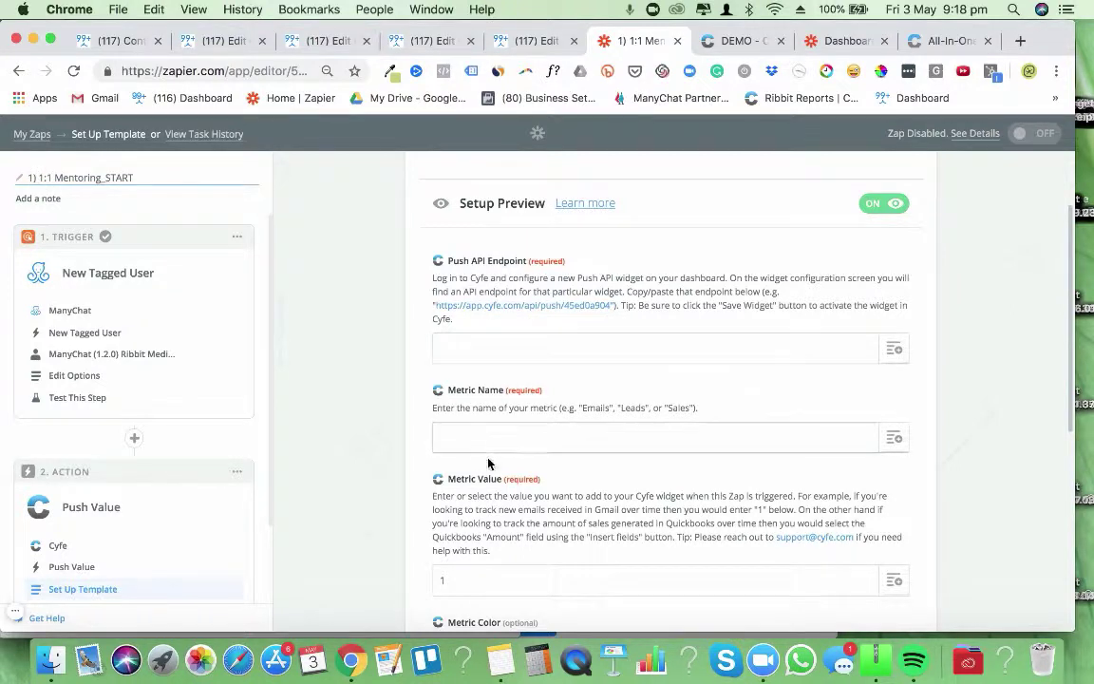
click(739, 43)
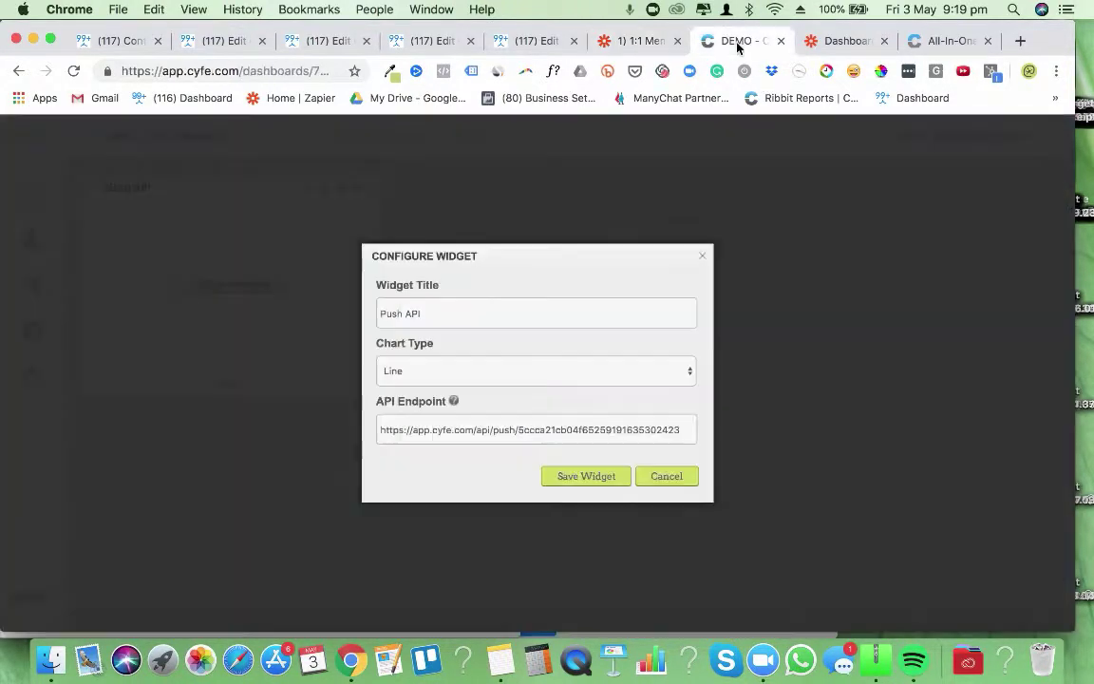
Title the Push API widget '1) 1:1 Mentoring_START' from the pasted tag name
click(439, 312)
key(BackSpace)
key(BackSpace)
text(- [ ] 1:1 Mentoring_START)
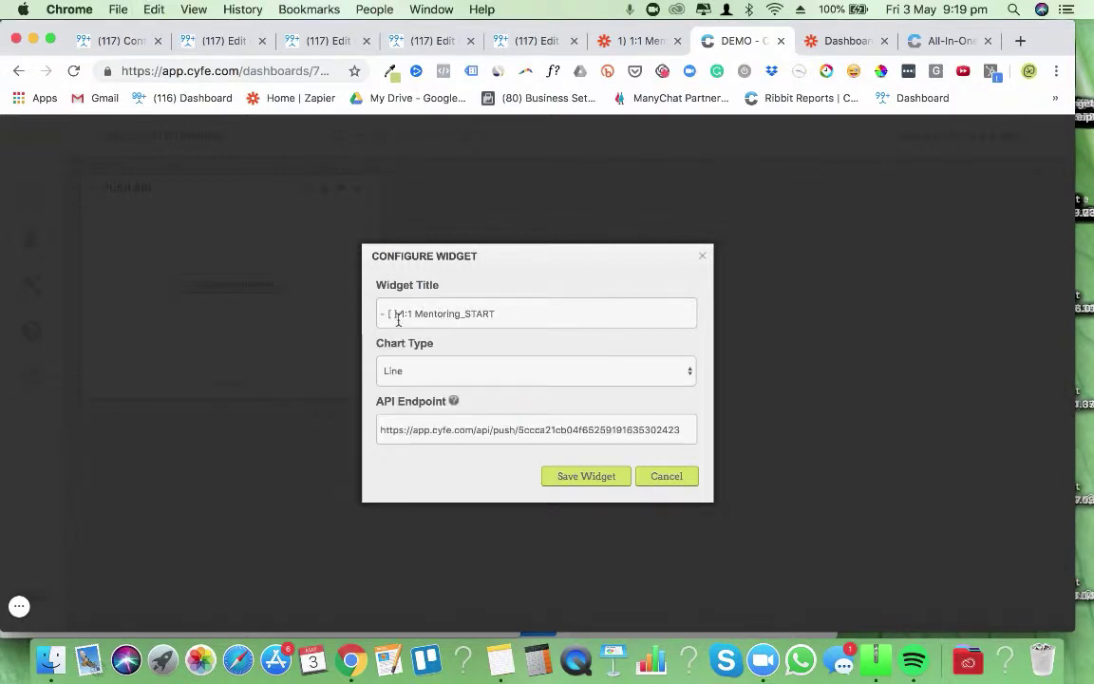
click(399, 315)
key(BackSpace)
key(BackSpace)
key(BackSpace)
key(BackSpace)
key(BackSpace)
key(BackSpace)
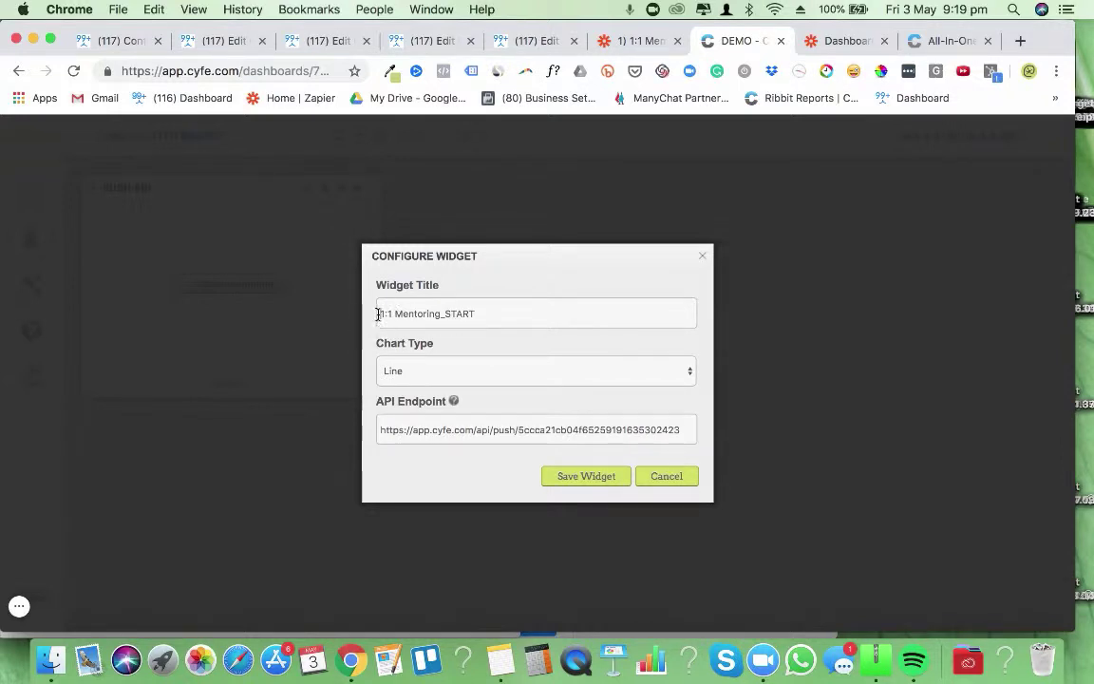
text(1))
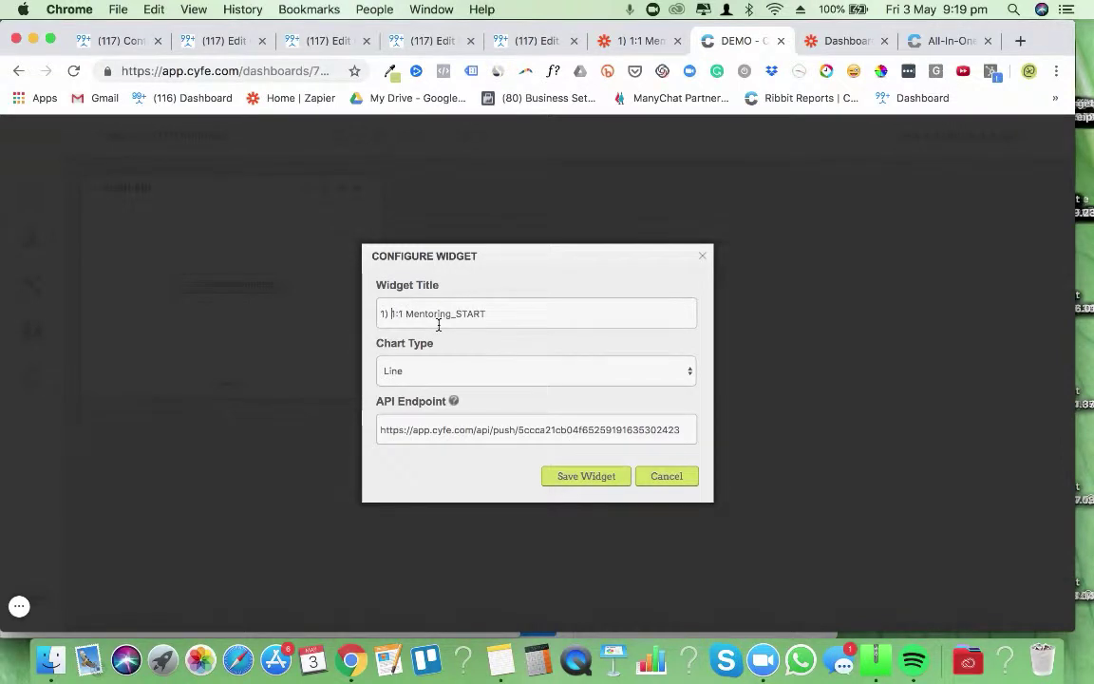
Set the chart type to Column, copy the API endpoint URL, and save the widget
click(416, 379)
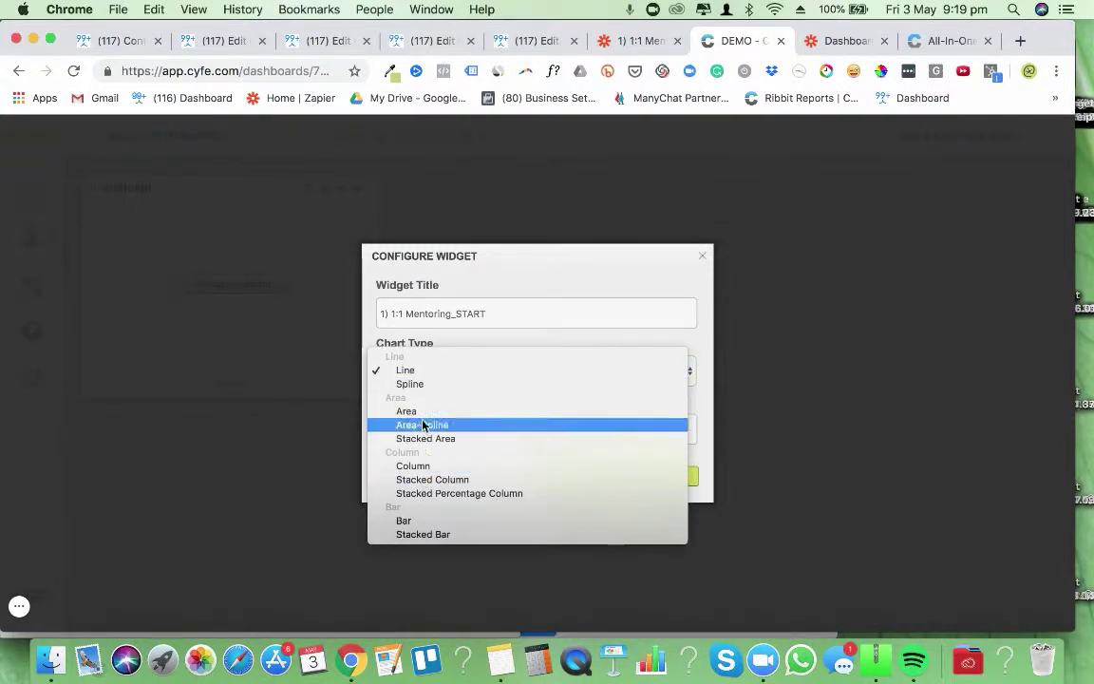
click(435, 466)
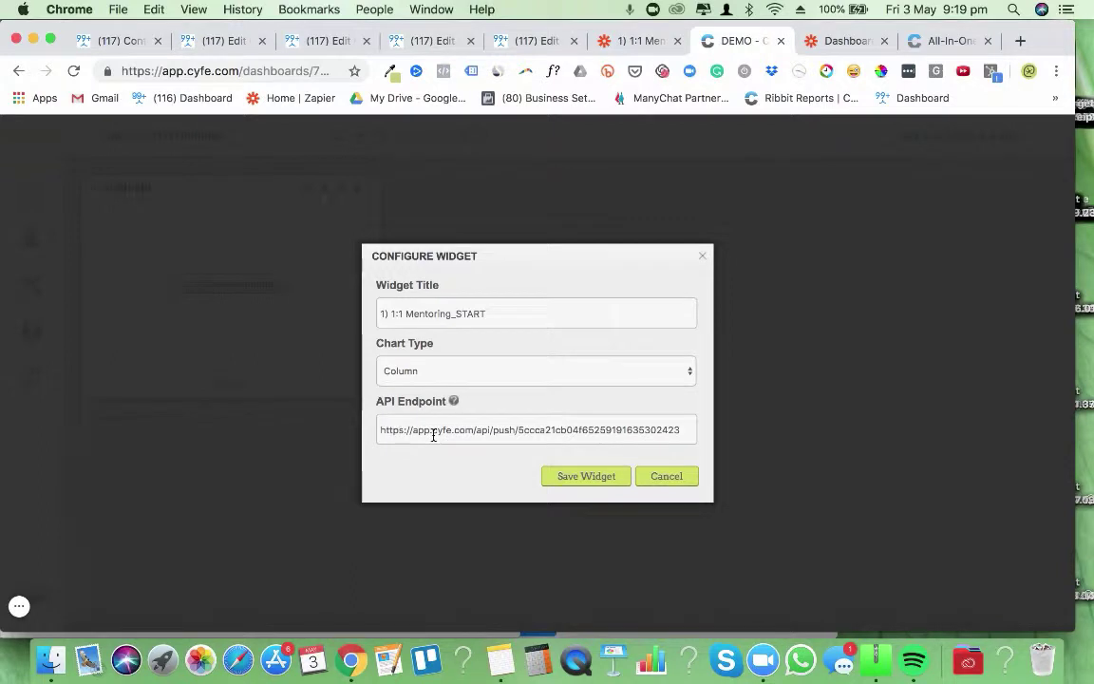
triple_click(433, 434)
key(super+c)
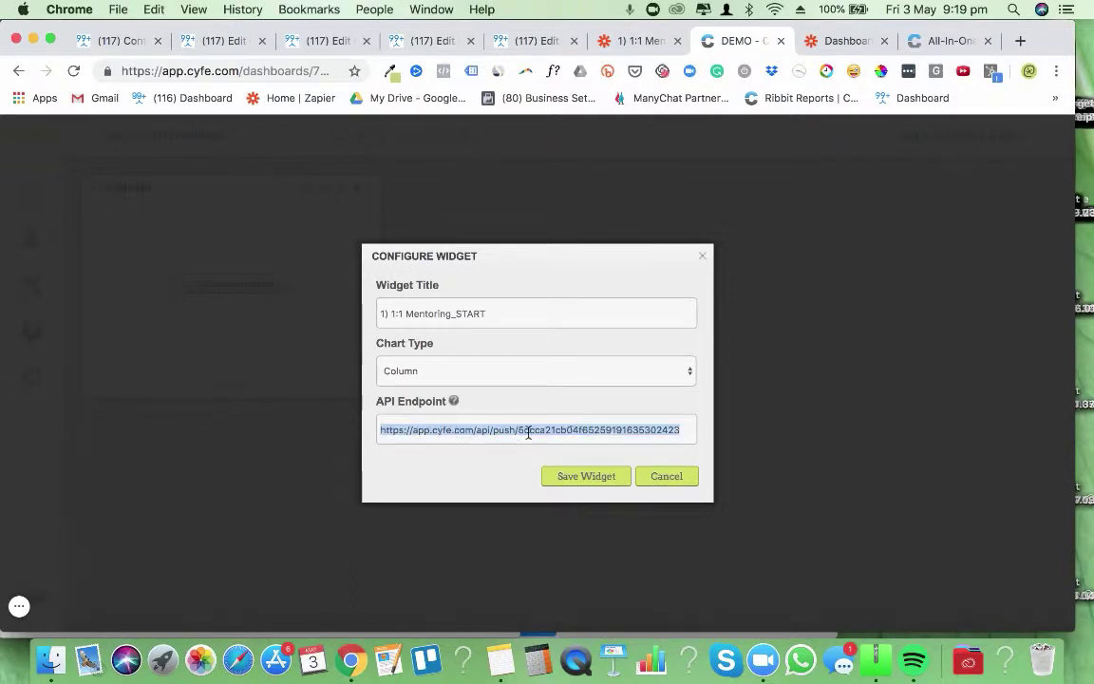
click(598, 479)
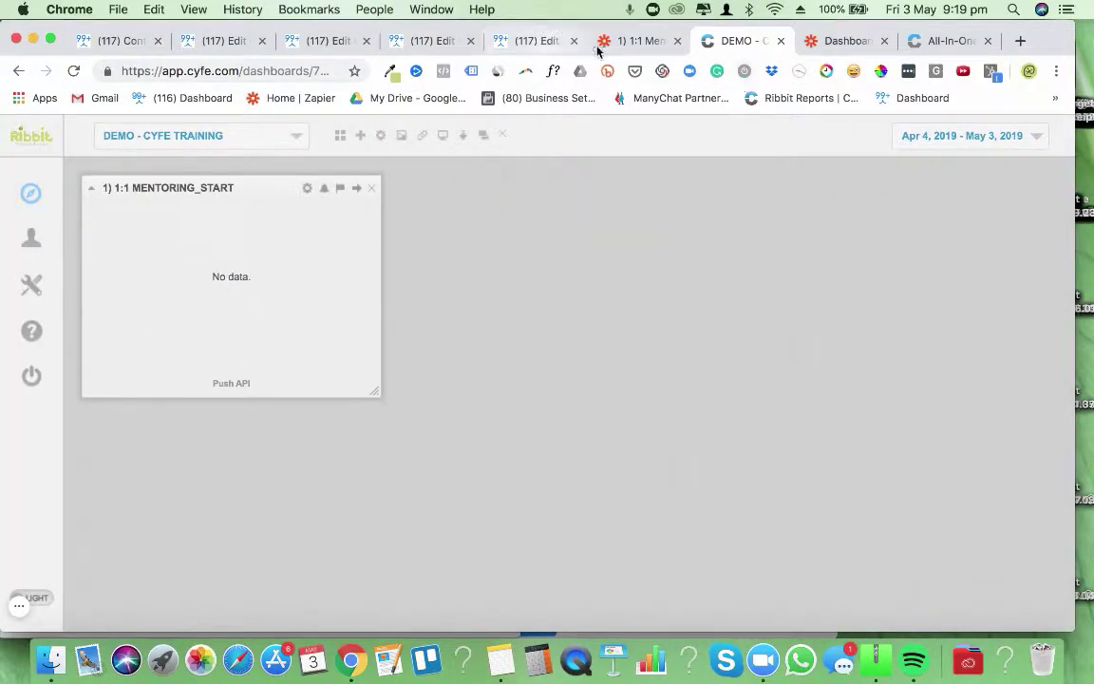
Paste the Cyfe widget's endpoint URL into the Push API Endpoint field
click(633, 42)
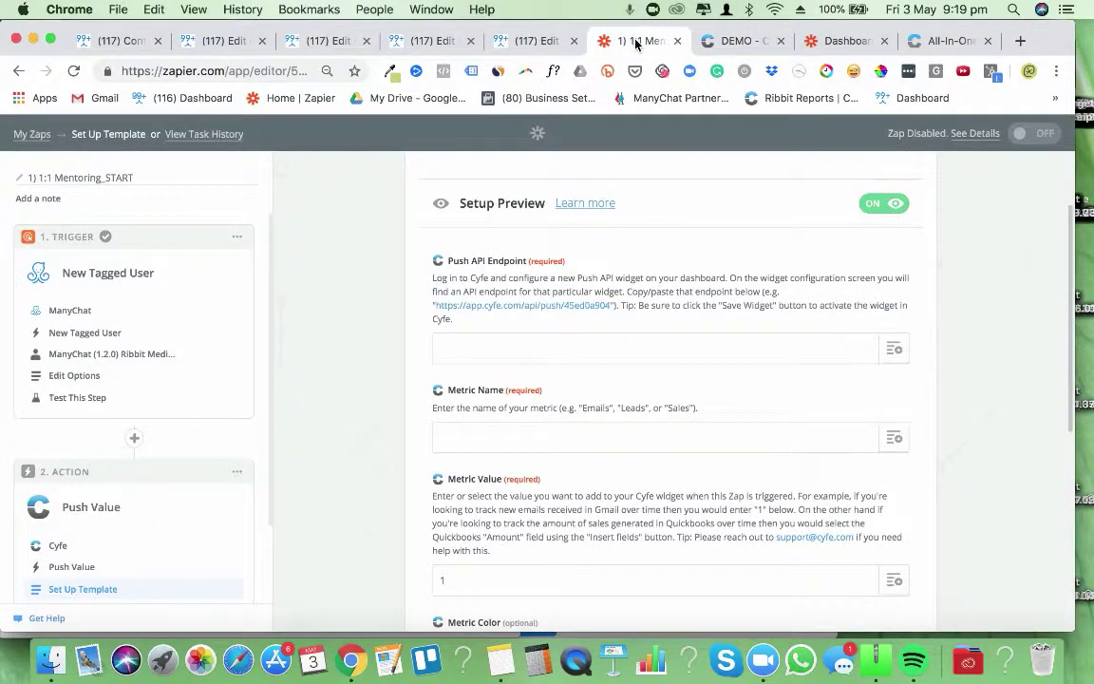
click(468, 351)
key(super+v)
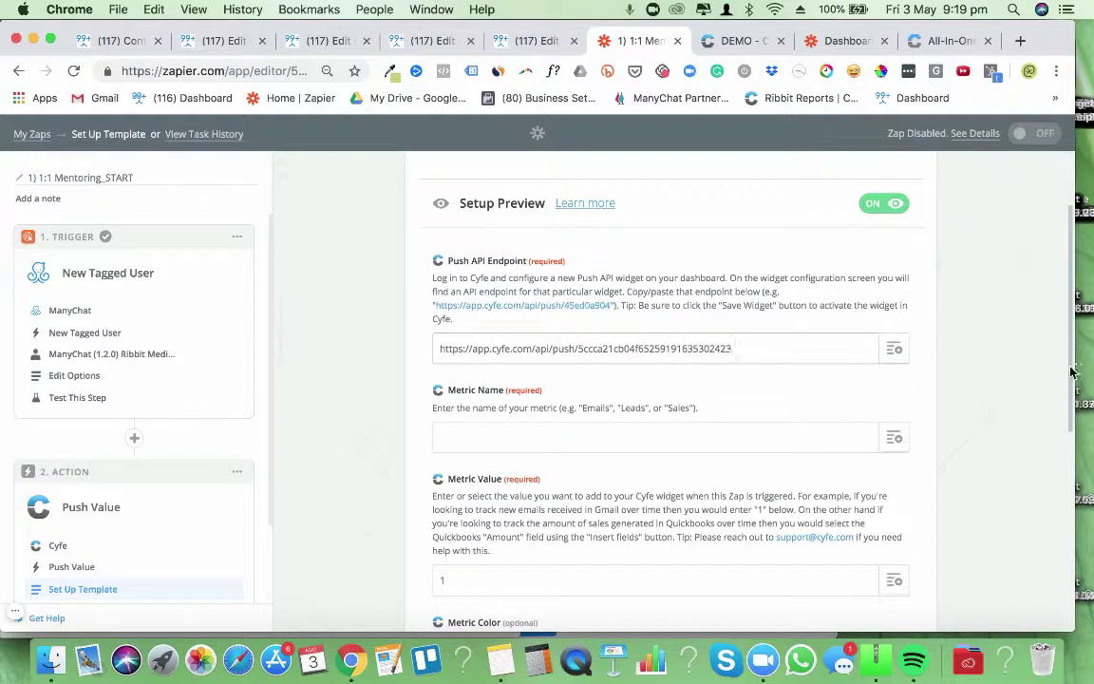
scroll(1071, 383, down, 1)
scroll(1071, 382, up, 1)
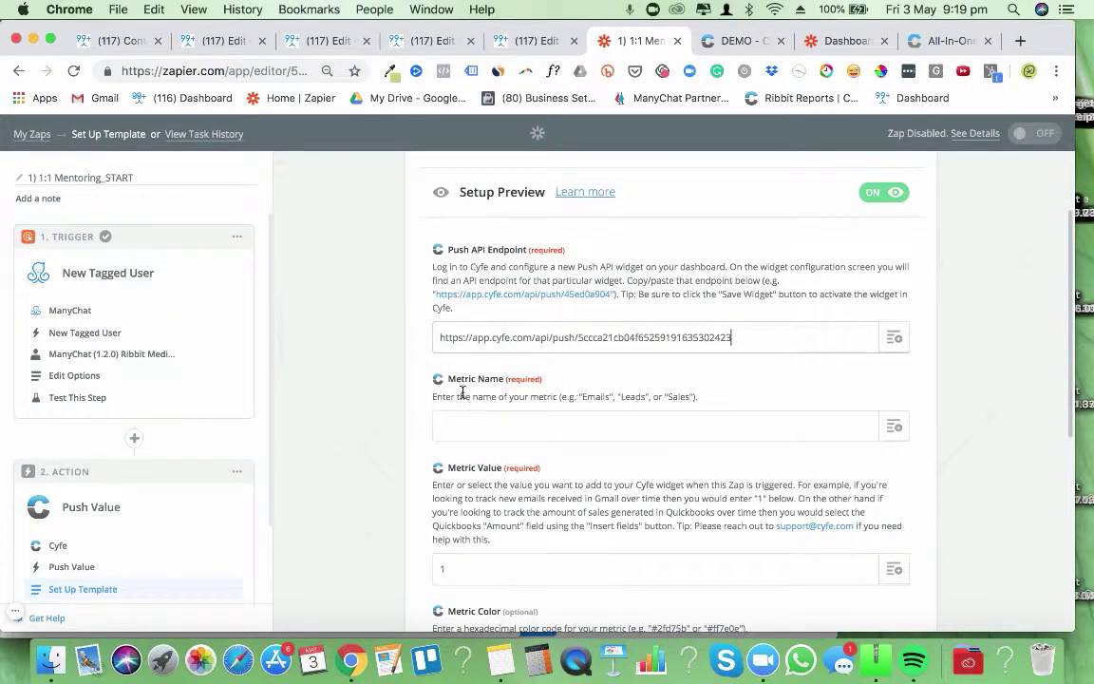
Set the Metric Name to '1:1 Mentoring_START - Zap' based on the copied zap name
click(79, 178)
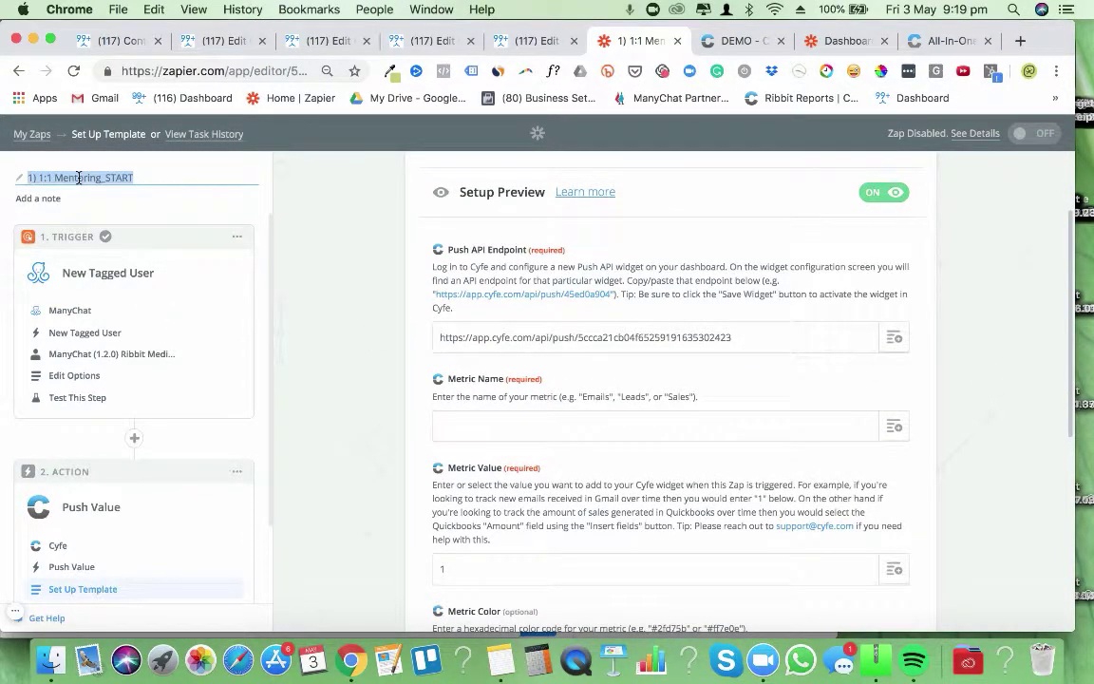
key(ctrl+c)
click(483, 424)
key(ctrl+v)
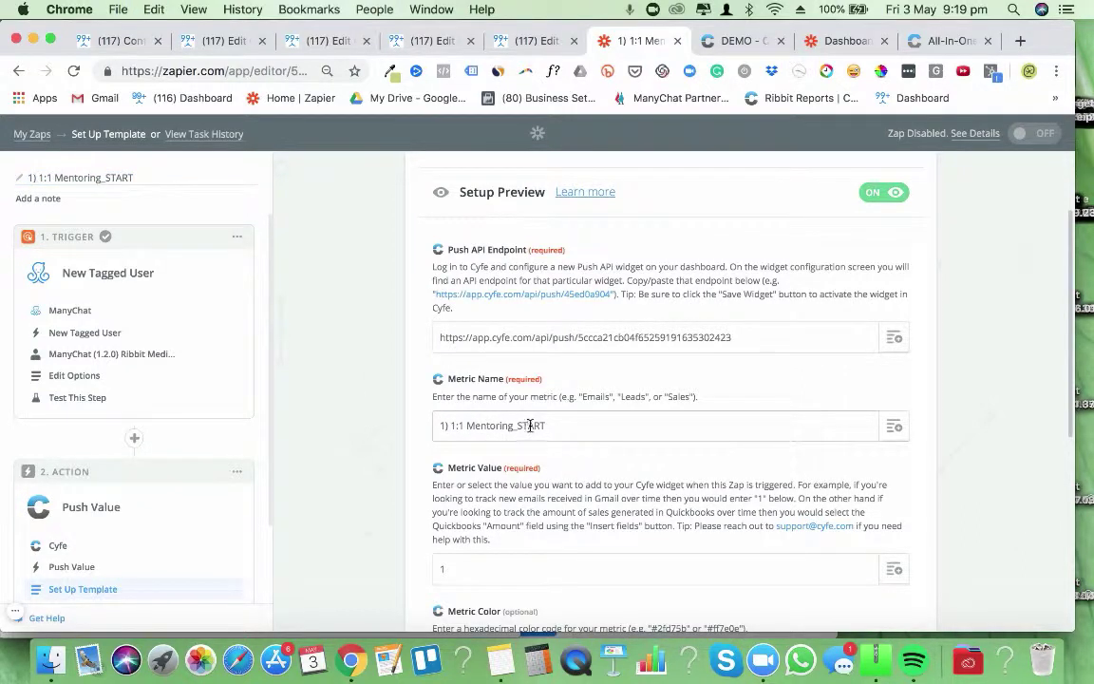
click(743, 44)
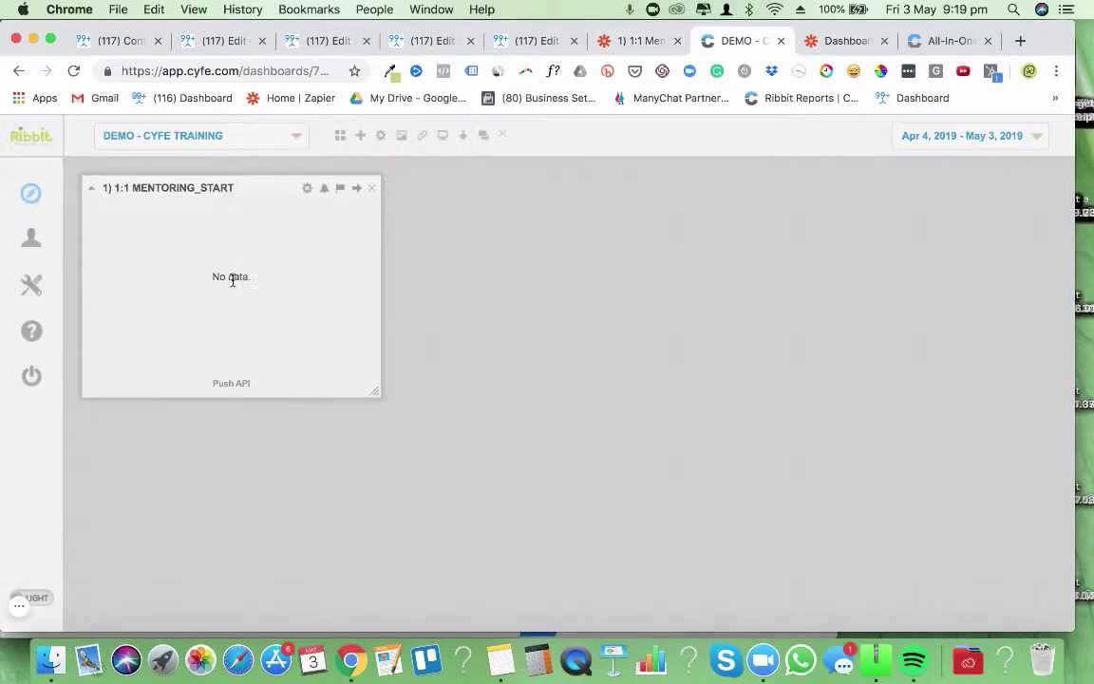
click(626, 44)
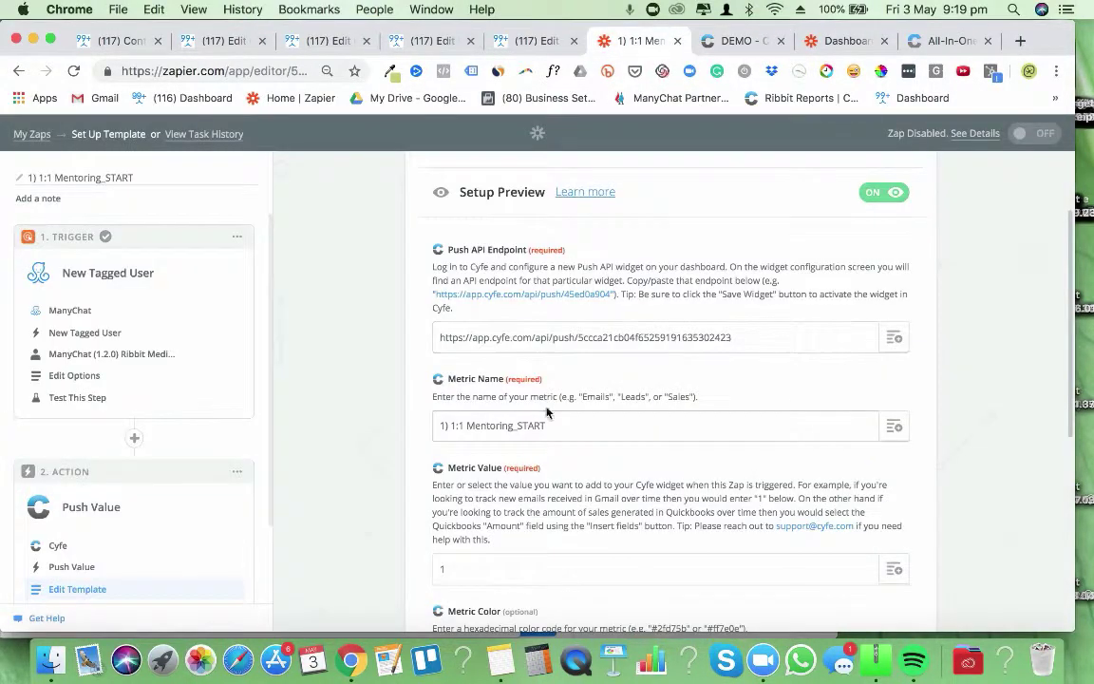
click(451, 424)
key(Delete)
key(Delete)
key(Delete)
key(Delete)
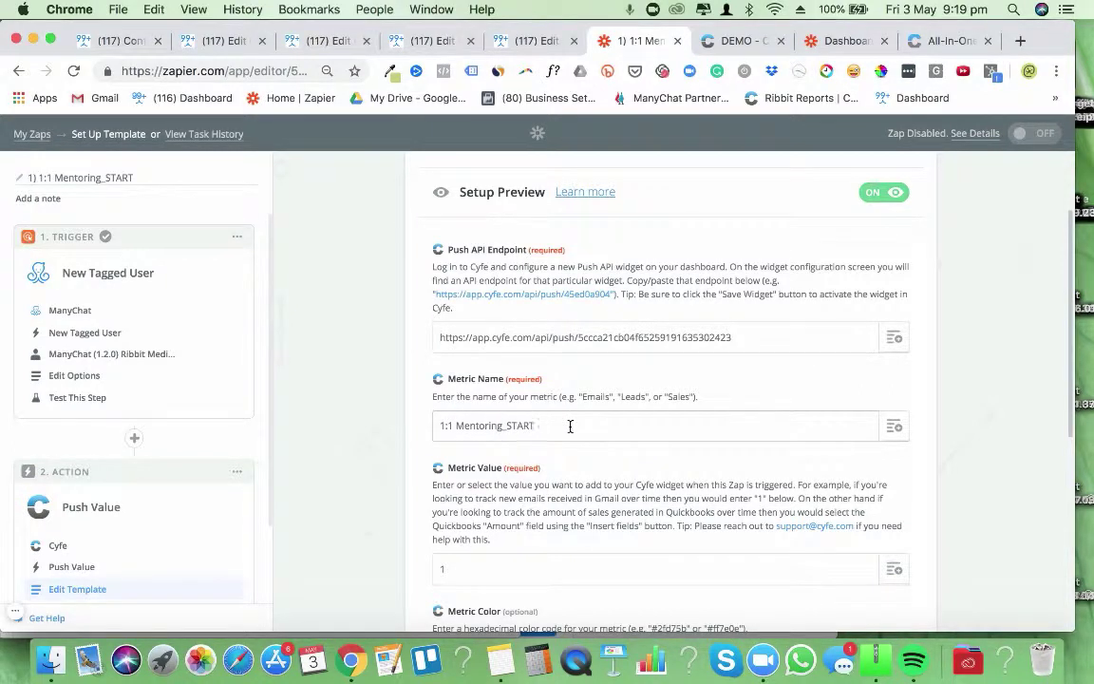
text(Zap)
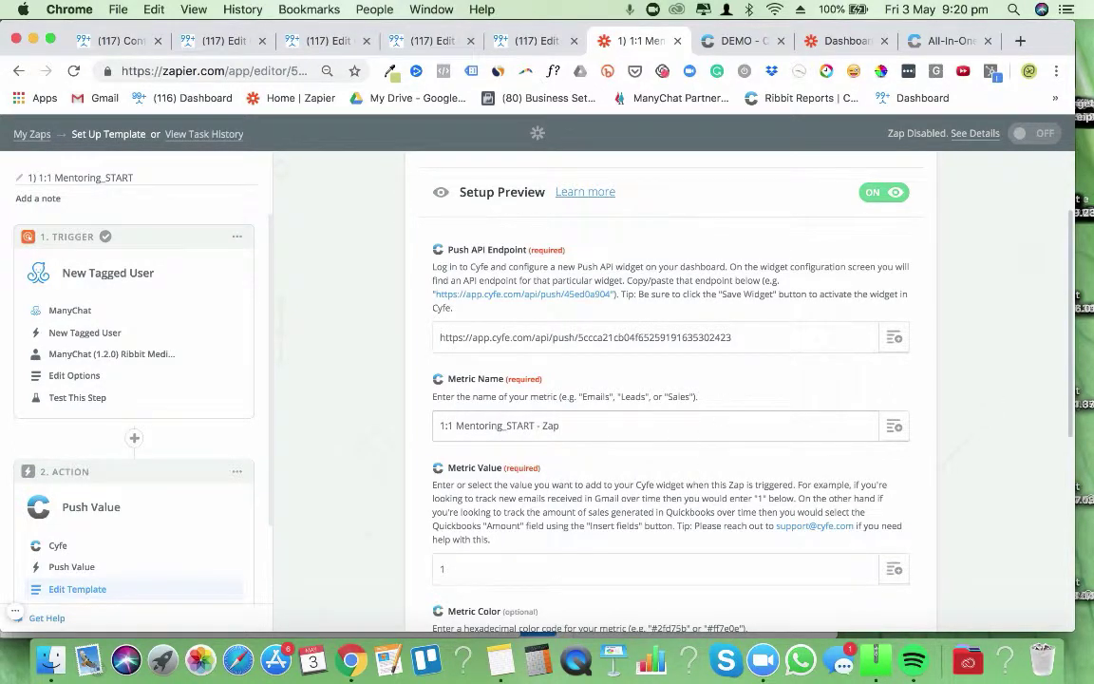
scroll(950, 379, down, 2)
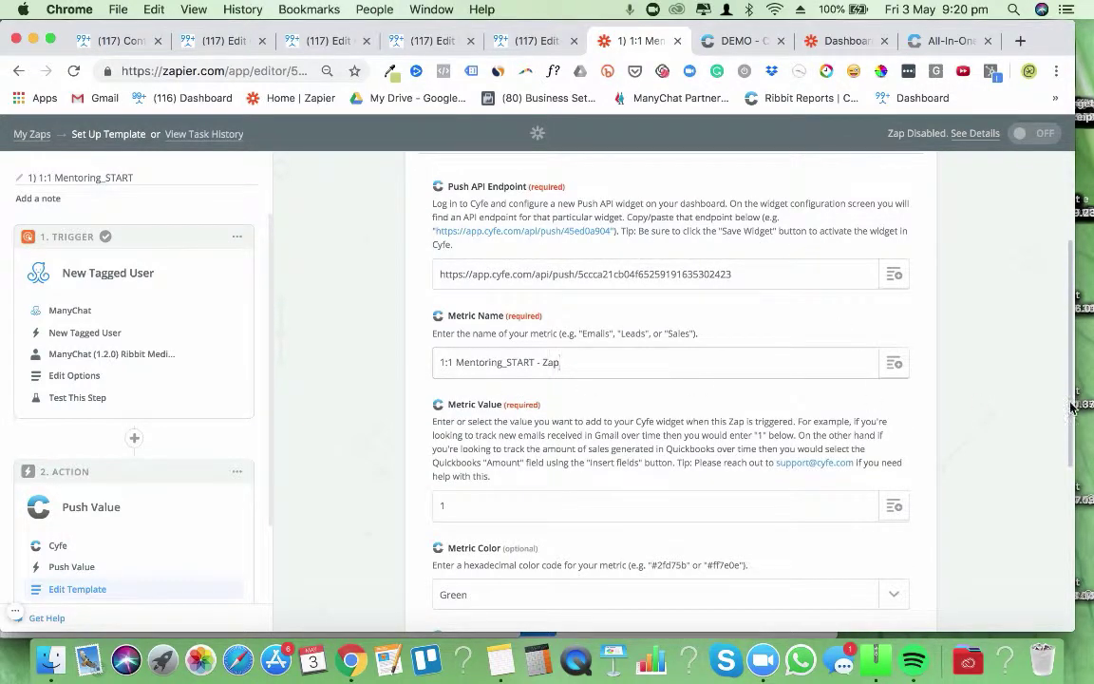
scroll(1067, 516, down, 5)
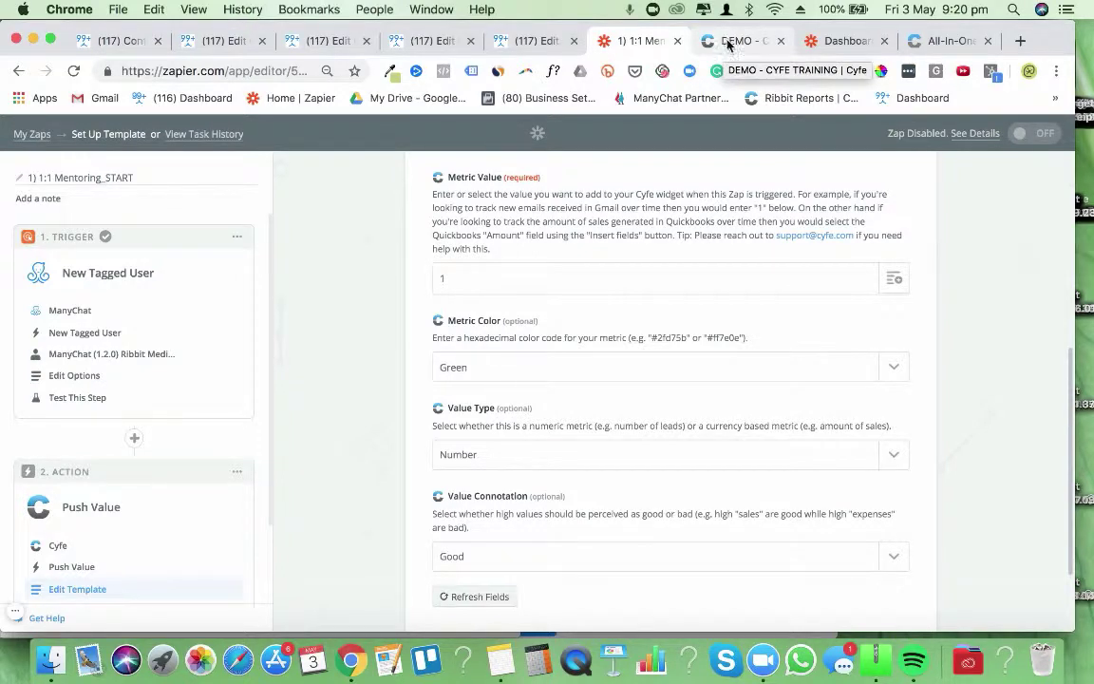
Keep Value Type as Number and Value Connotation as Good, then continue to testing
click(893, 455)
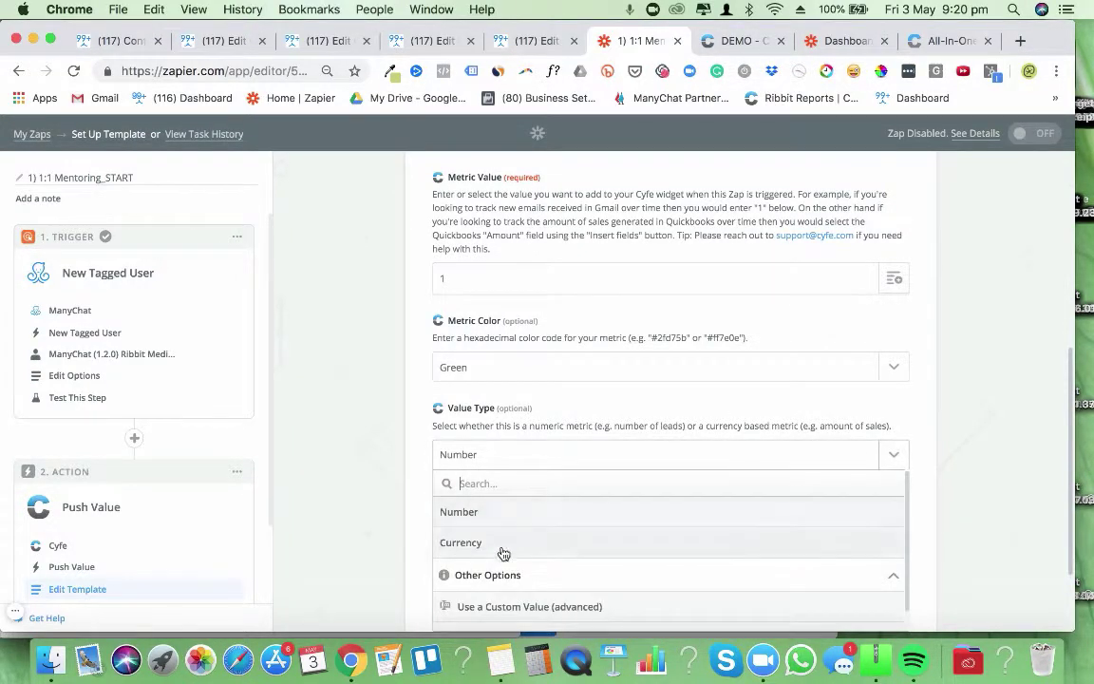
click(688, 415)
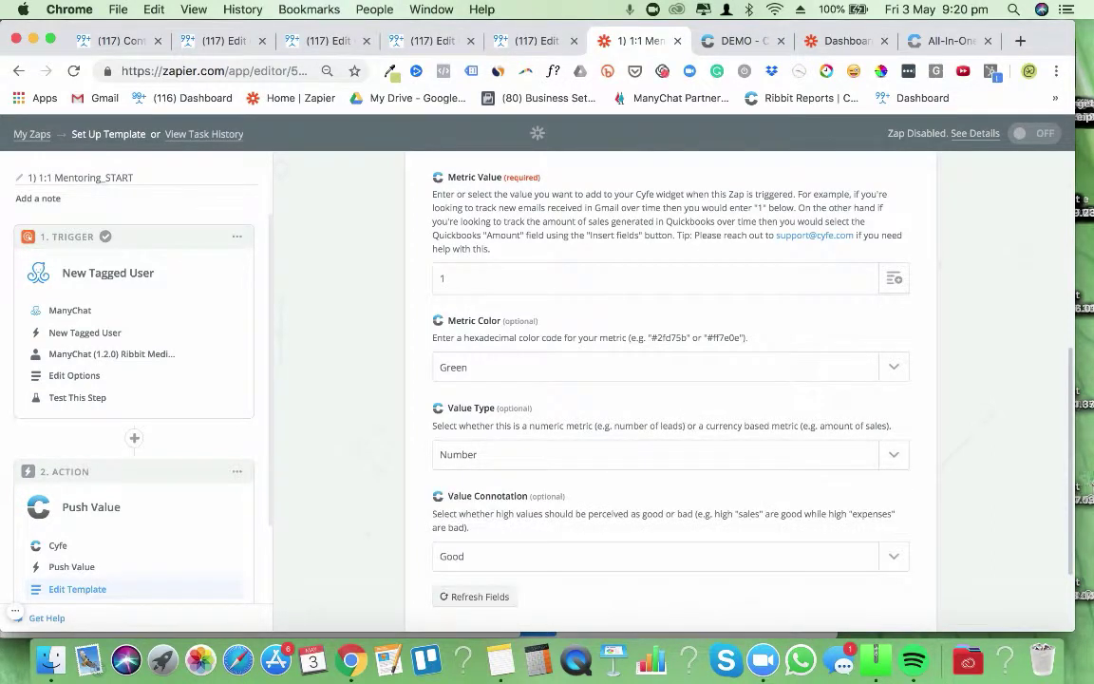
drag(1070, 484, 1070, 514)
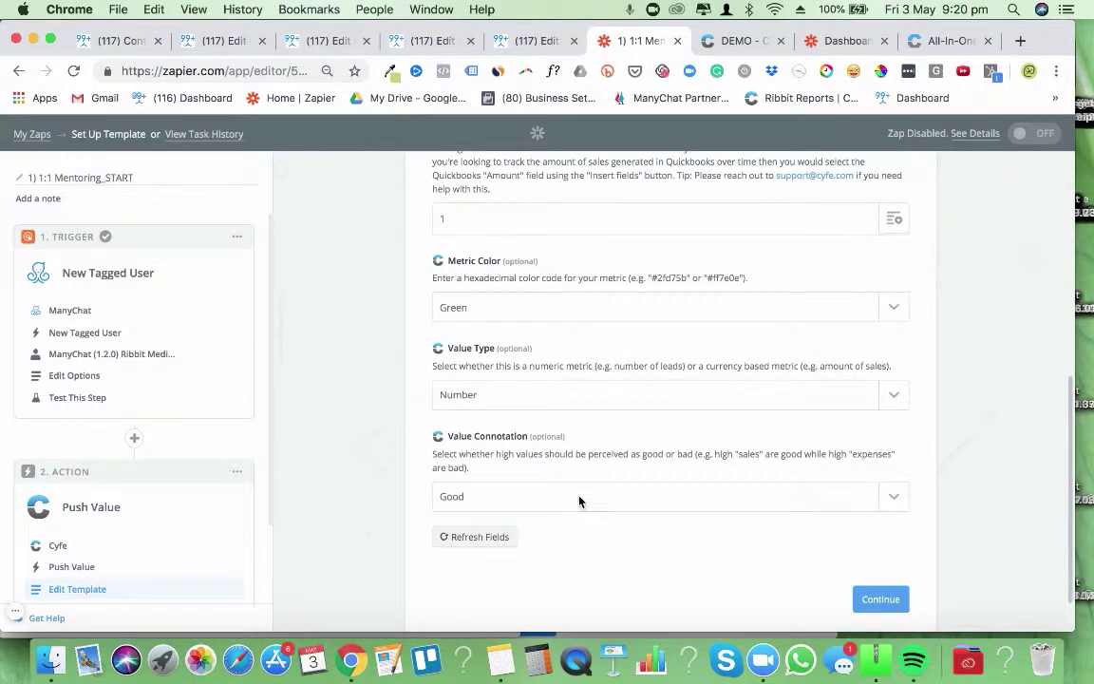
click(893, 500)
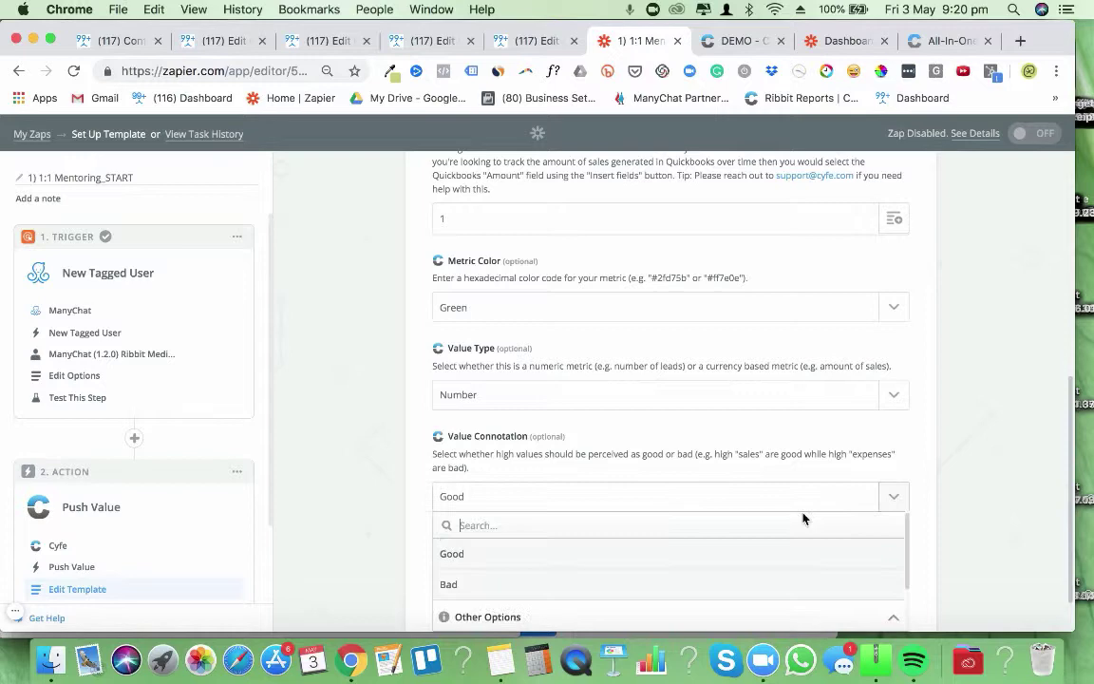
click(590, 558)
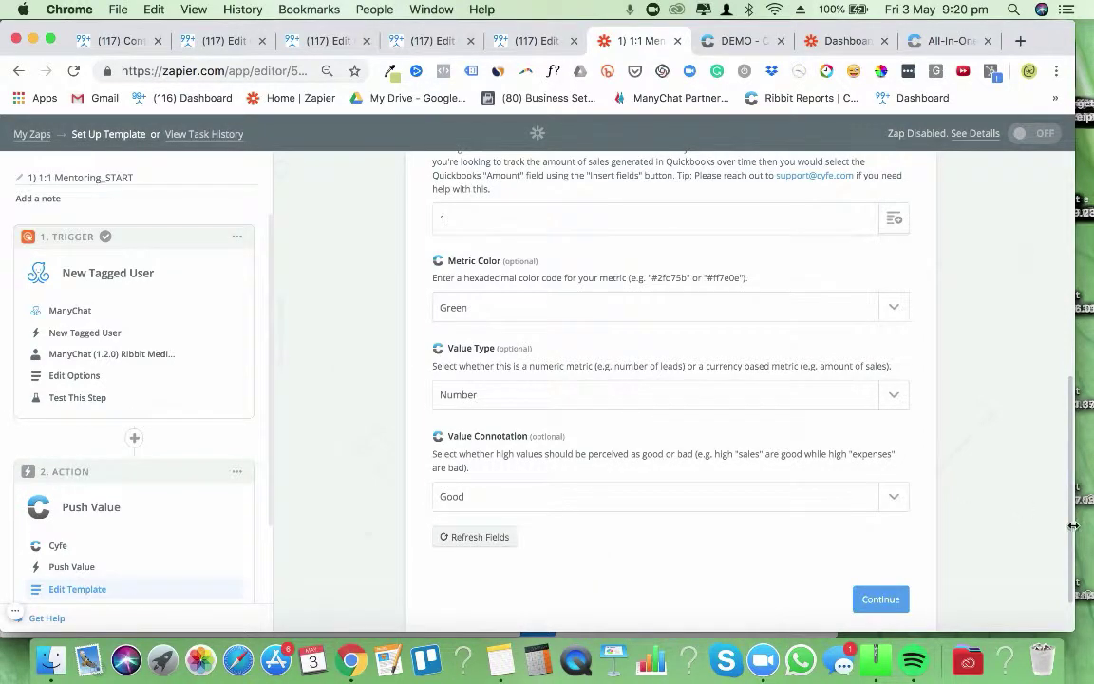
mouse_move(1070, 532)
mouse_down()
mouse_move(1067, 400)
mouse_move(1059, 543)
mouse_up()
click(873, 559)
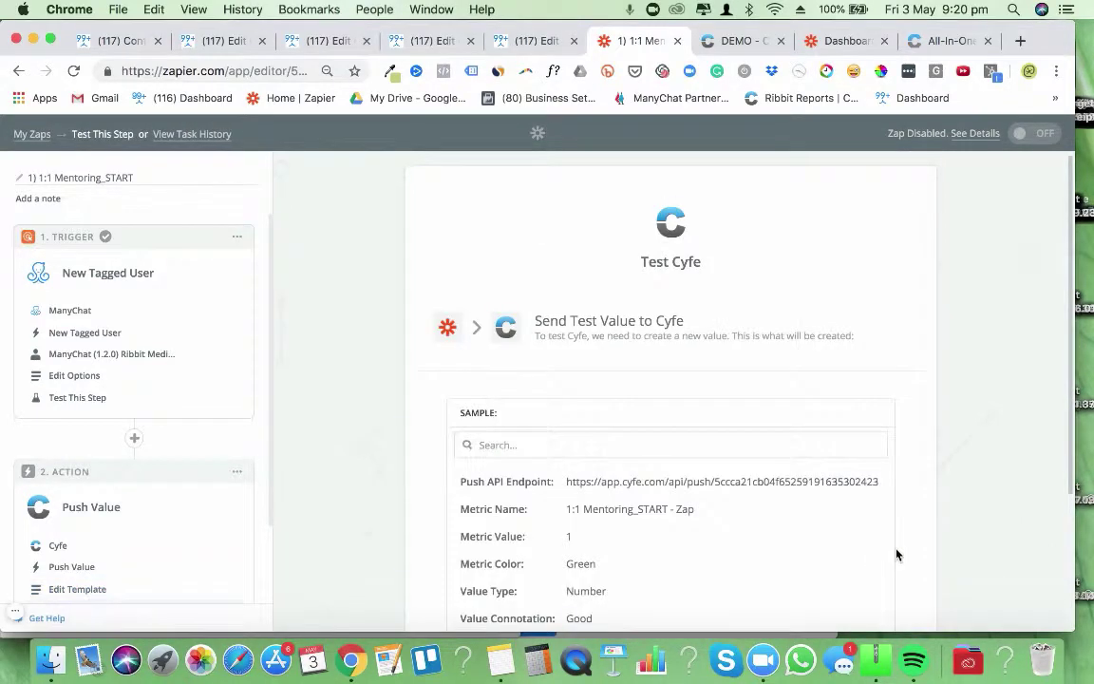
Send a test push to Cyfe, finish the zap setup, and switch the zap ON
scroll(1071, 562, down, 3)
click(848, 568)
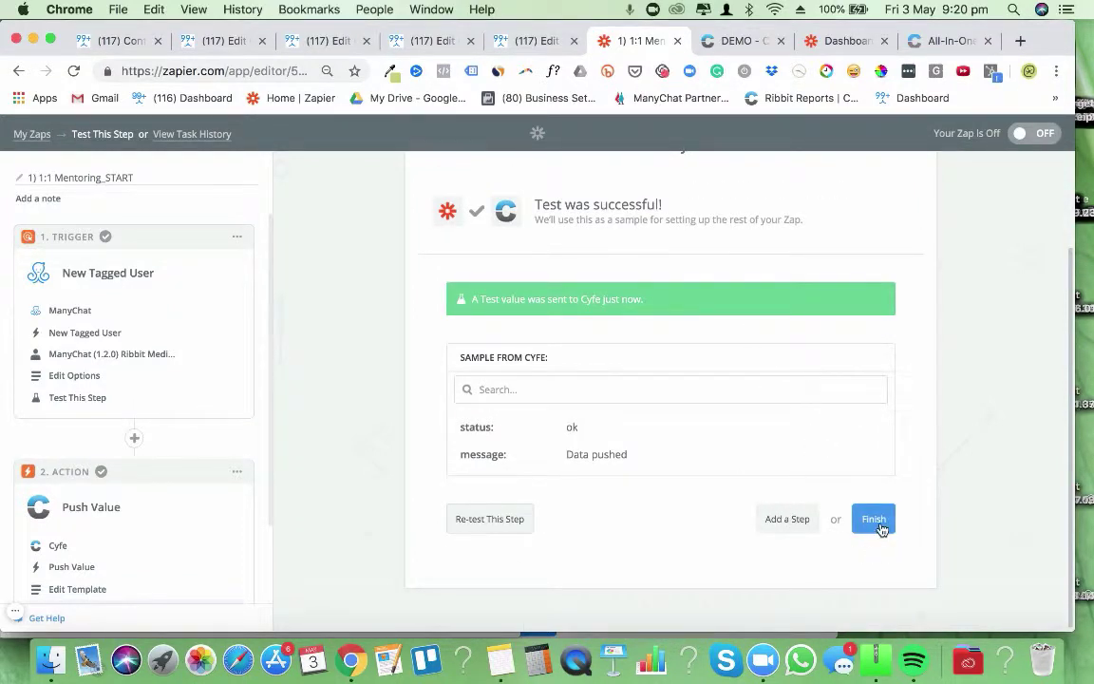
click(874, 521)
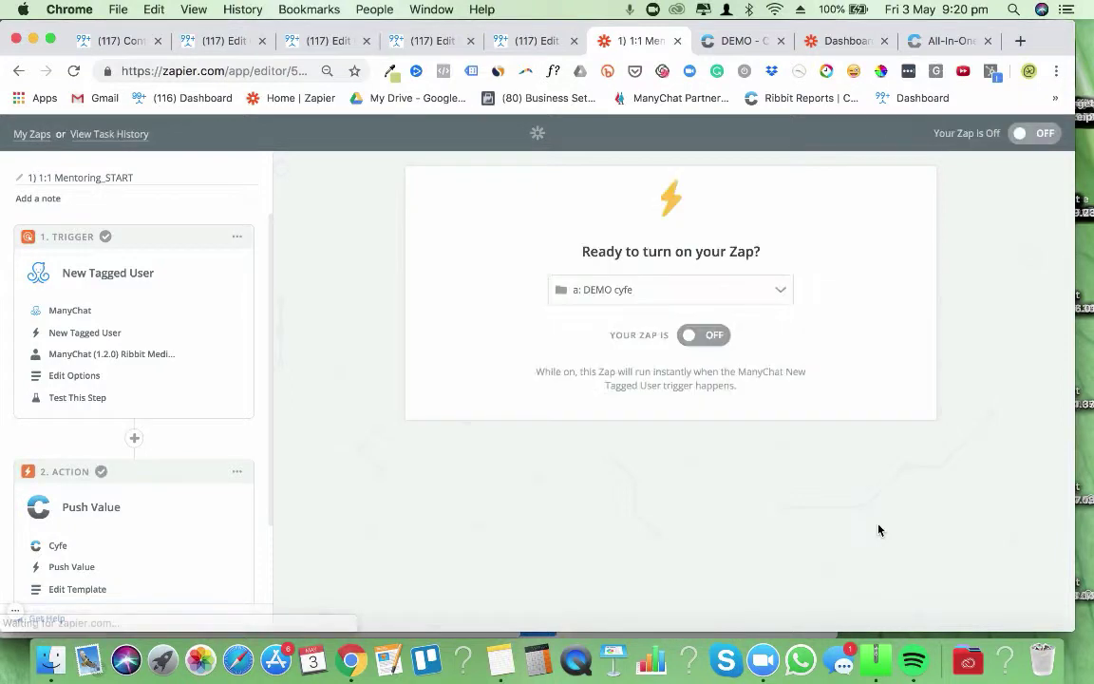
click(713, 342)
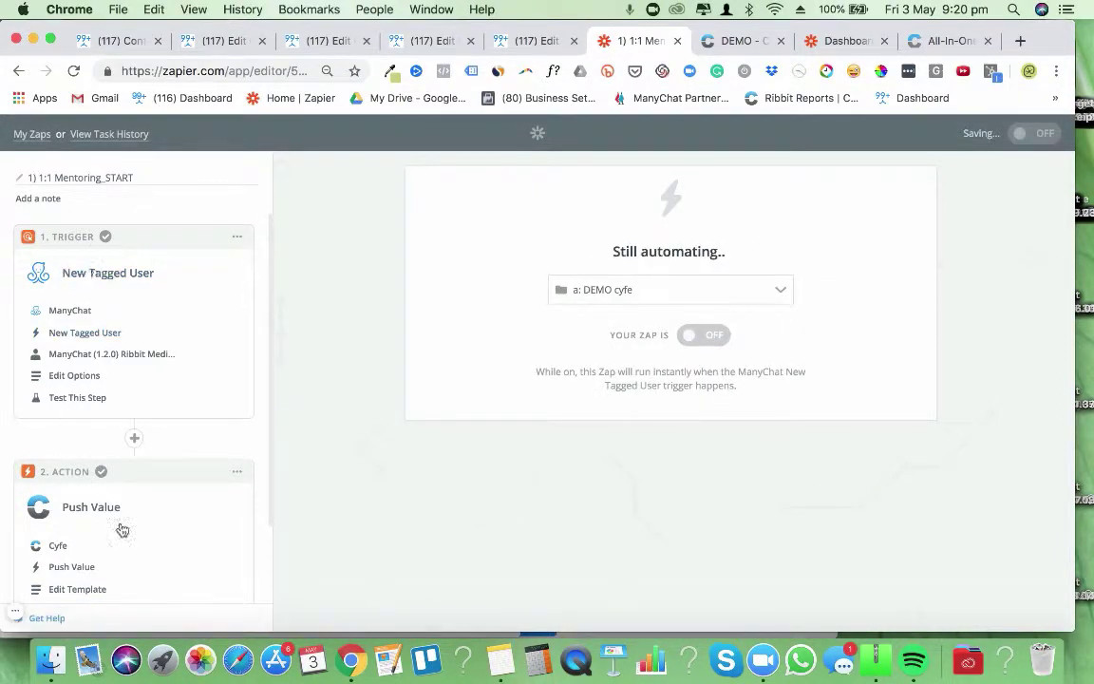
click(734, 43)
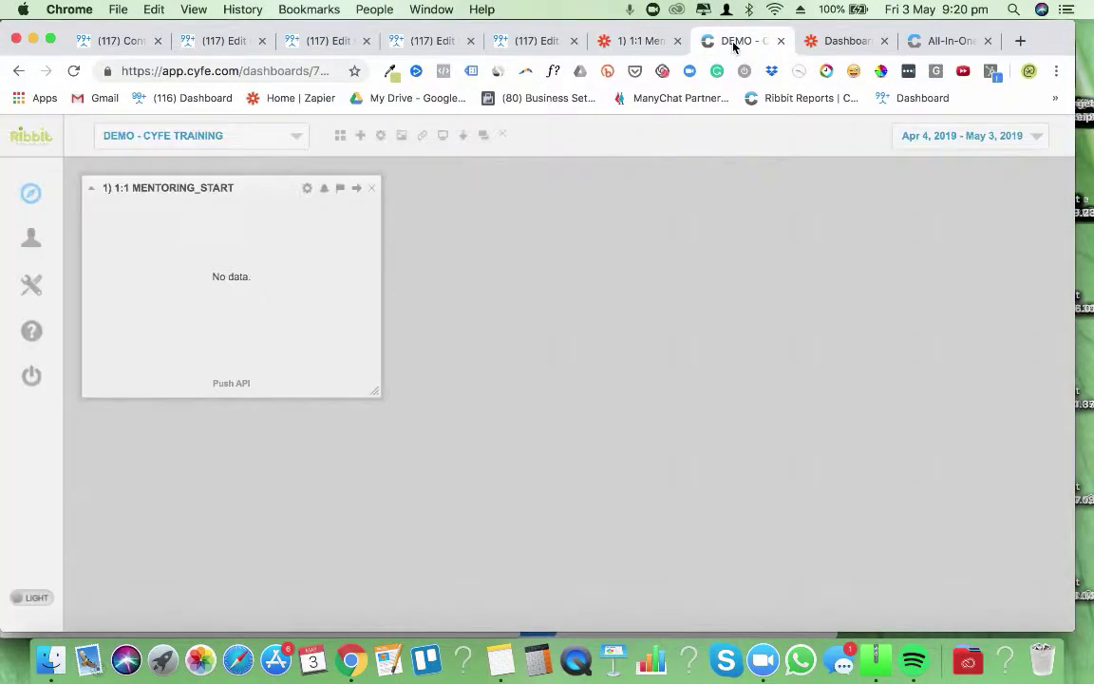
Reload the Cyfe dashboard until the Mentoring_START widget shows the pushed value 1
click(71, 73)
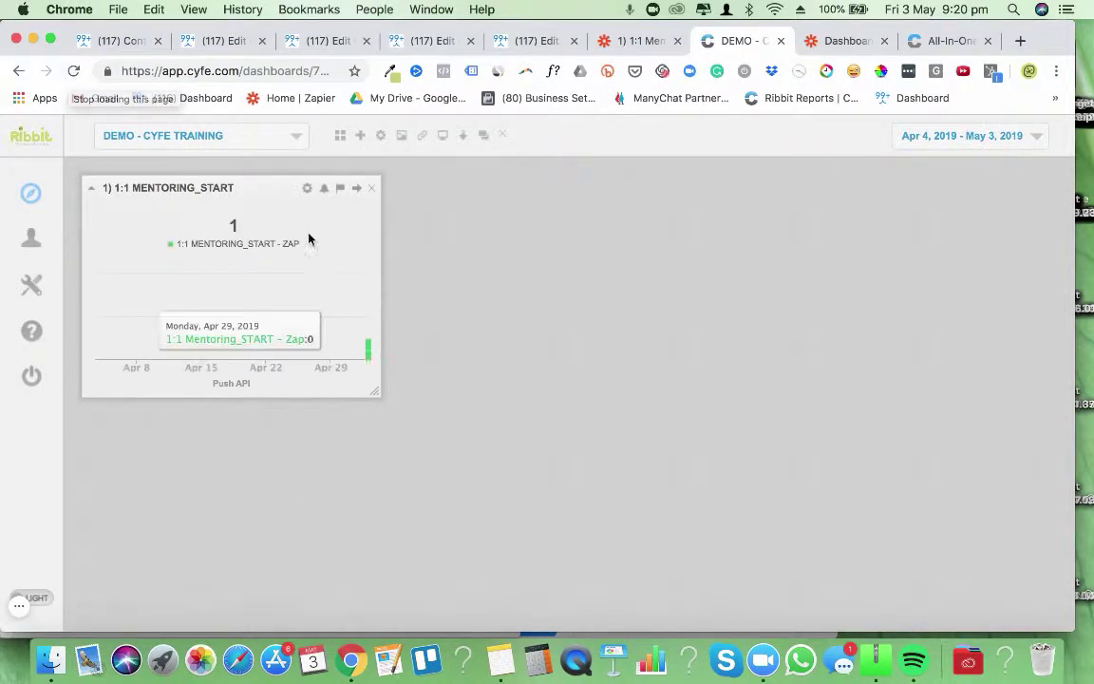
mouse_move(368, 339)
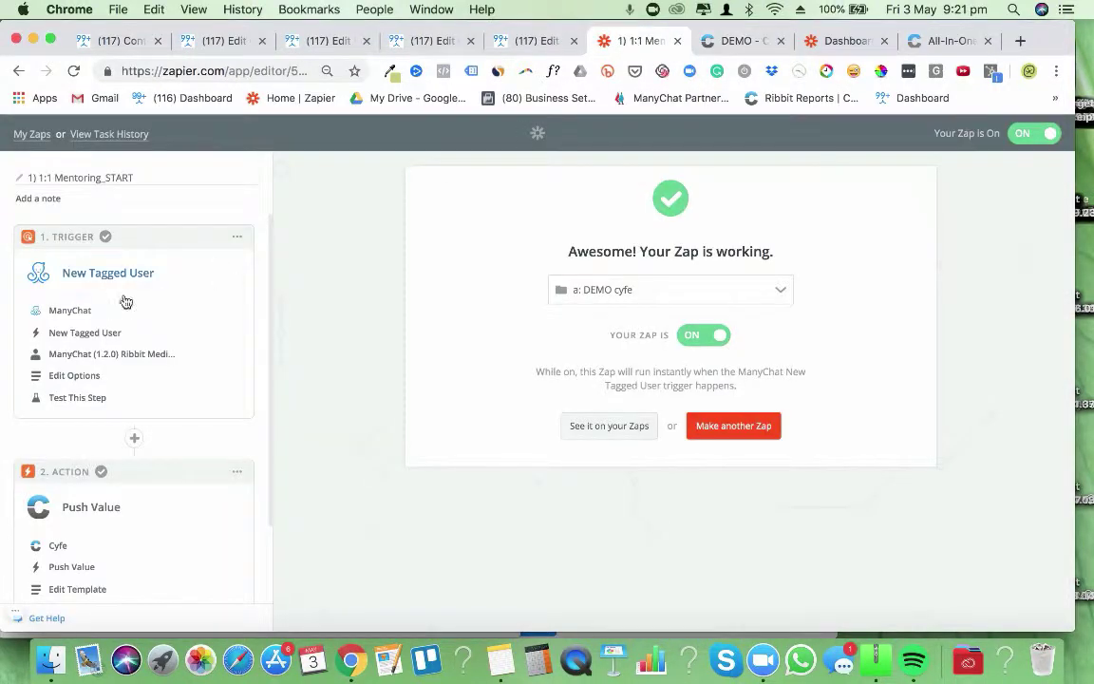
Open My Zaps in the a: DEMO cyfe folder to reach the START zap
click(34, 136)
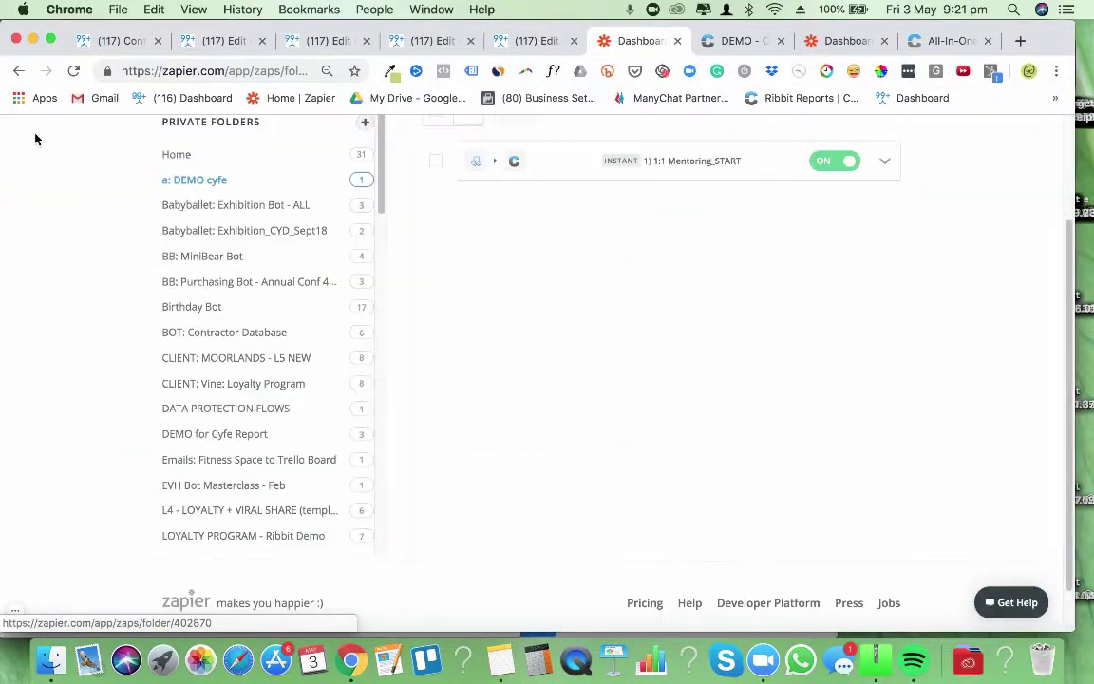
click(730, 47)
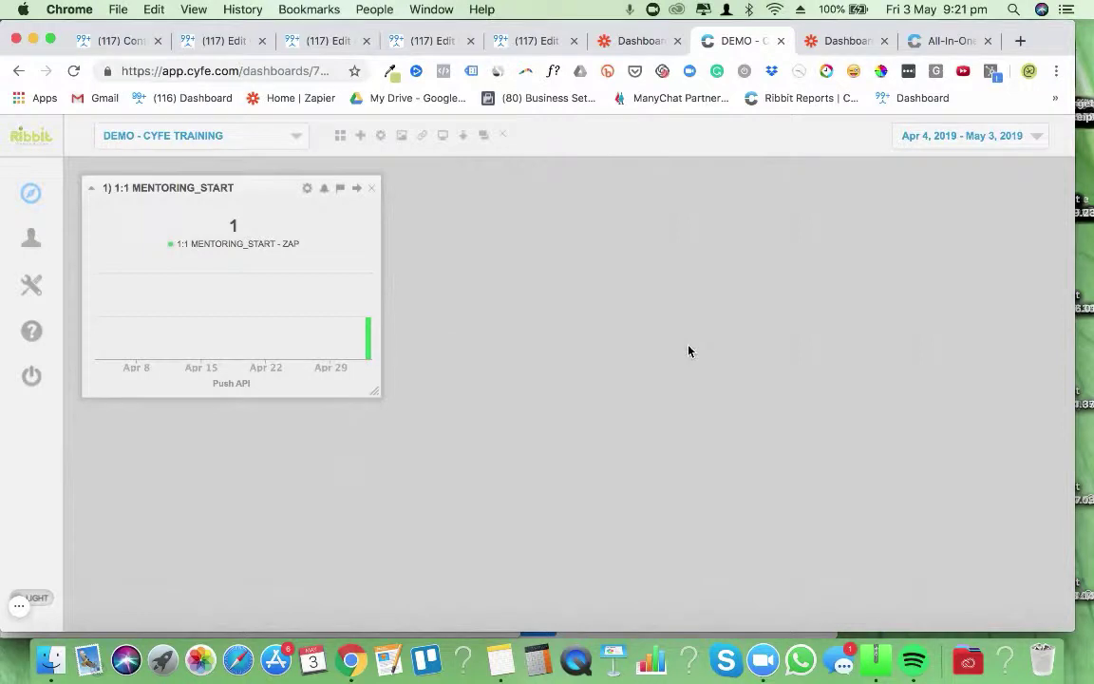
click(646, 42)
scroll(902, 271, up, 3)
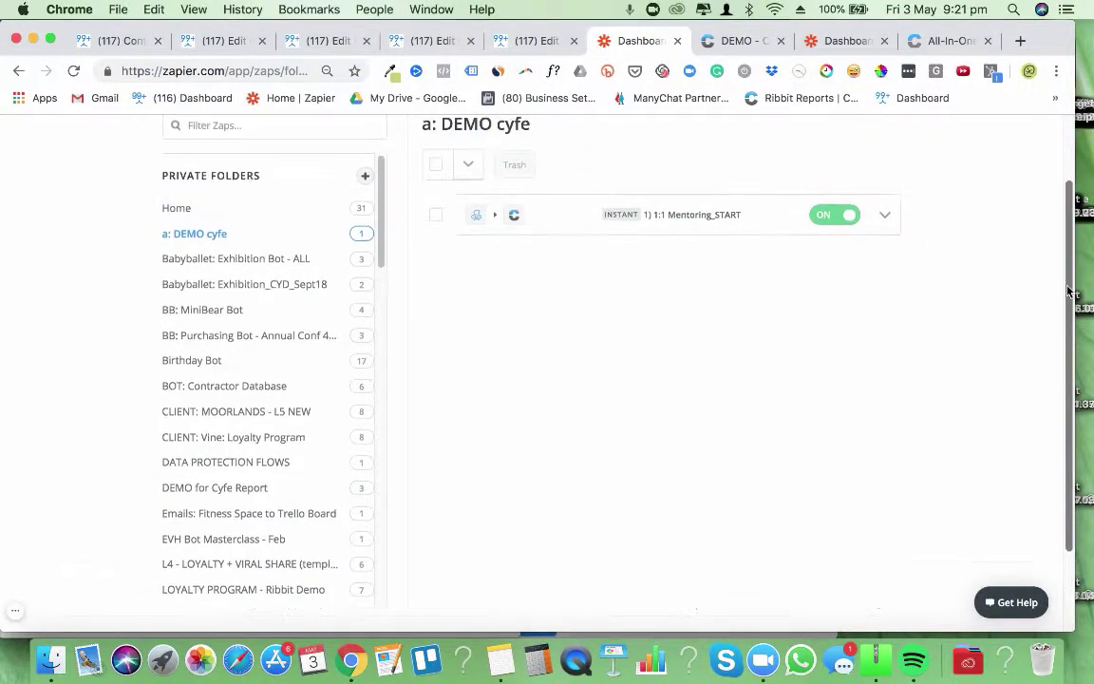
Copy the 1) 1:1 Mentoring_START zap and open the duplicate
click(886, 265)
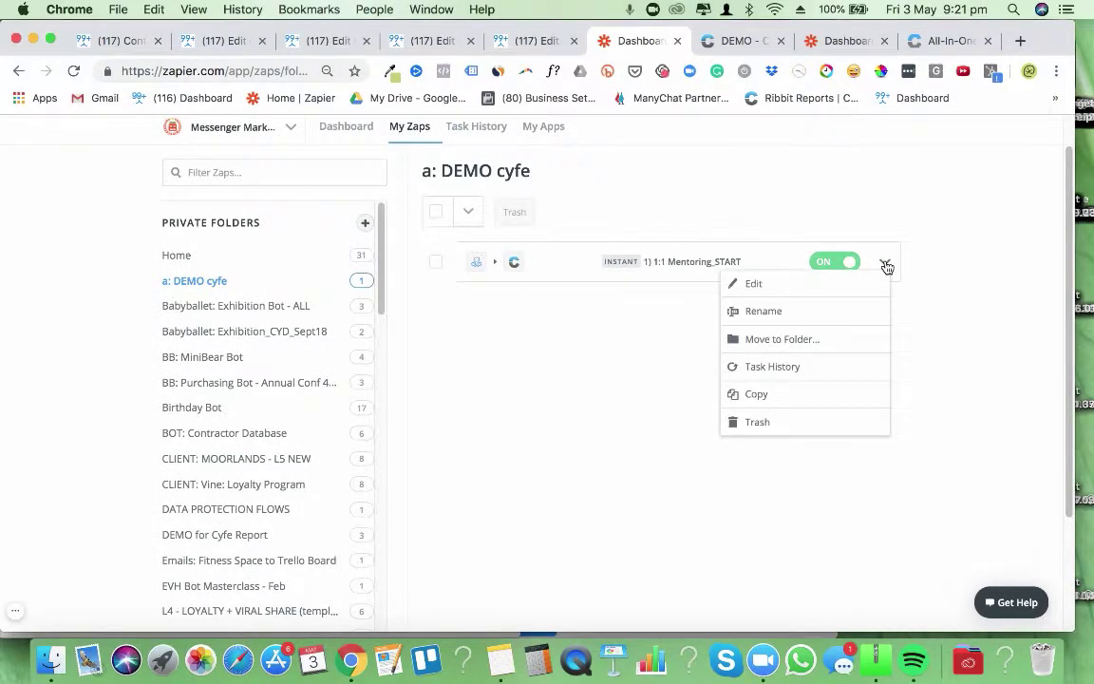
click(752, 397)
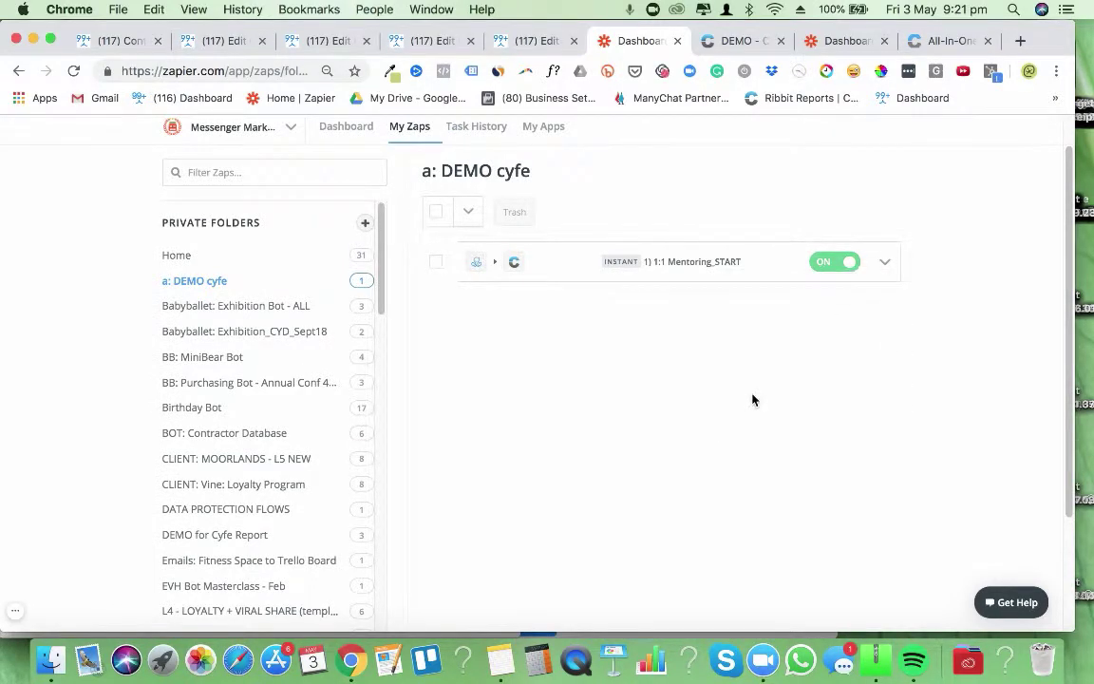
click(690, 322)
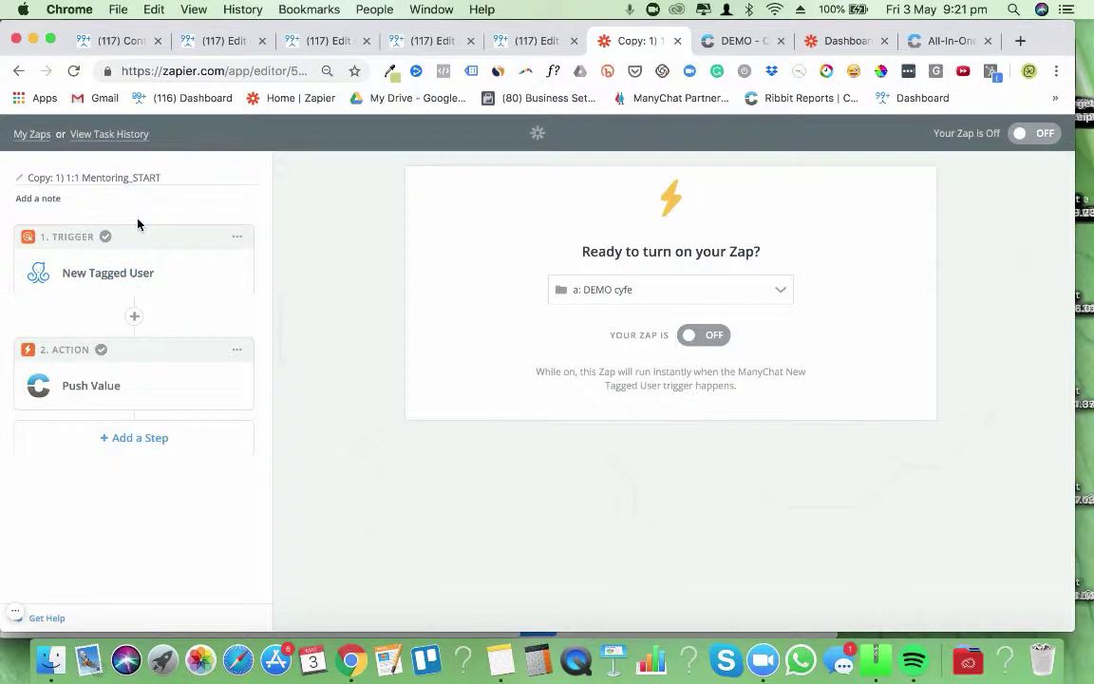
Rename the copy '1:1 Mentoring - SUCCESS BOOKED' using the tag from the notes
click(501, 660)
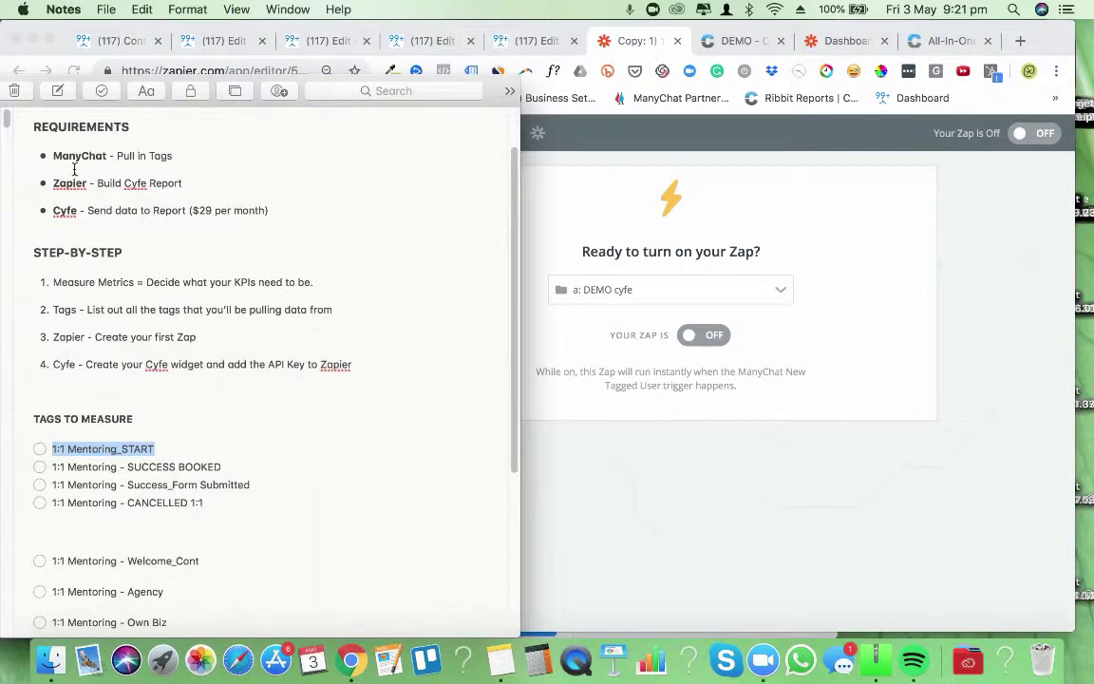
drag(54, 466, 219, 465)
key(super+c)
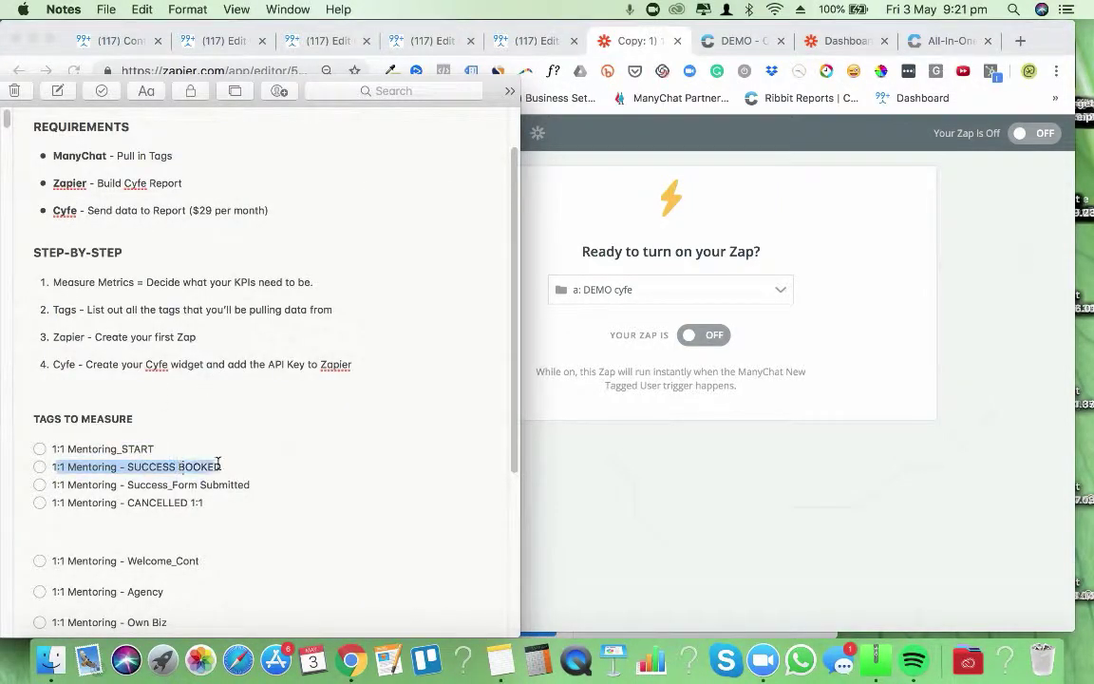
click(653, 481)
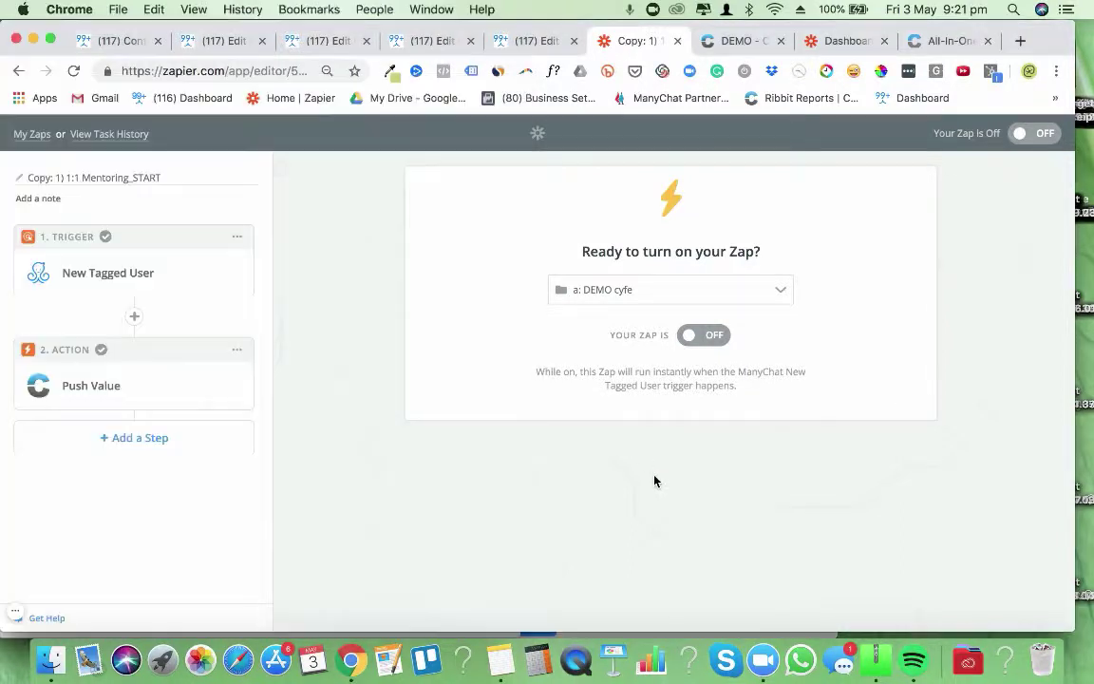
click(111, 179)
key(super+v)
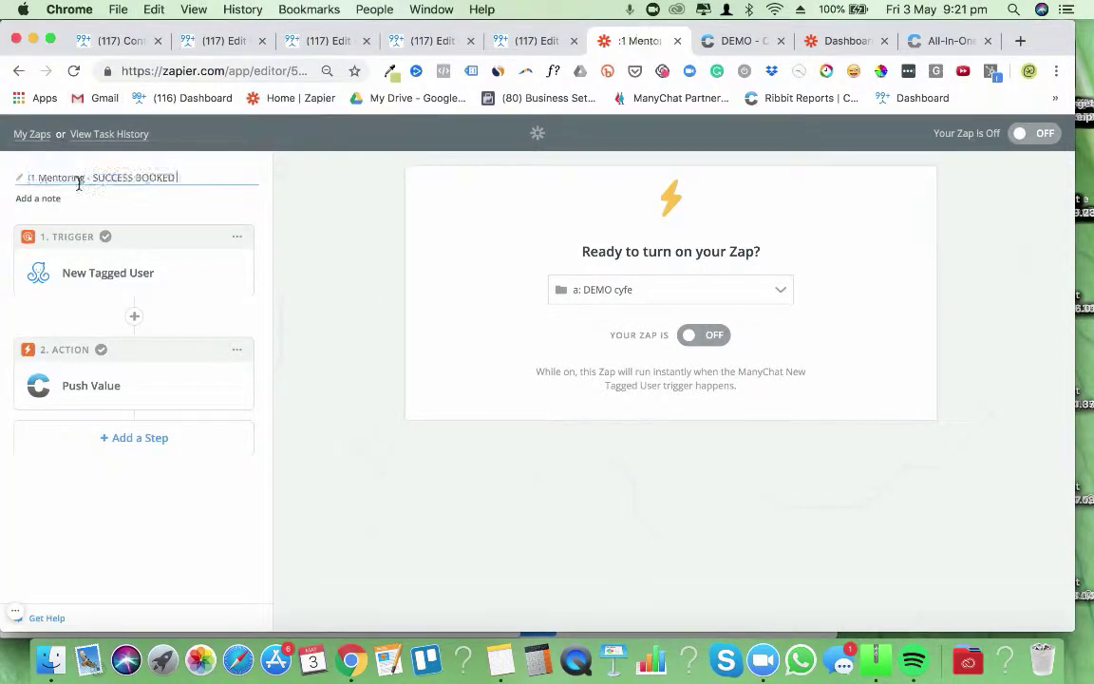
text(1)
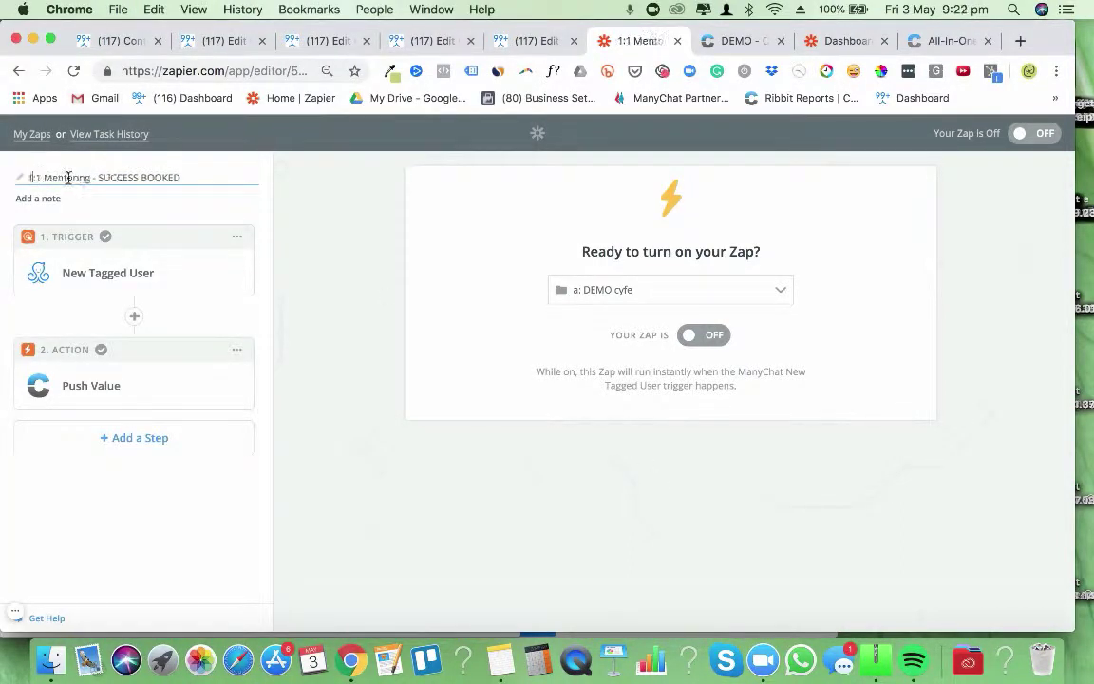
drag(184, 180, 20, 180)
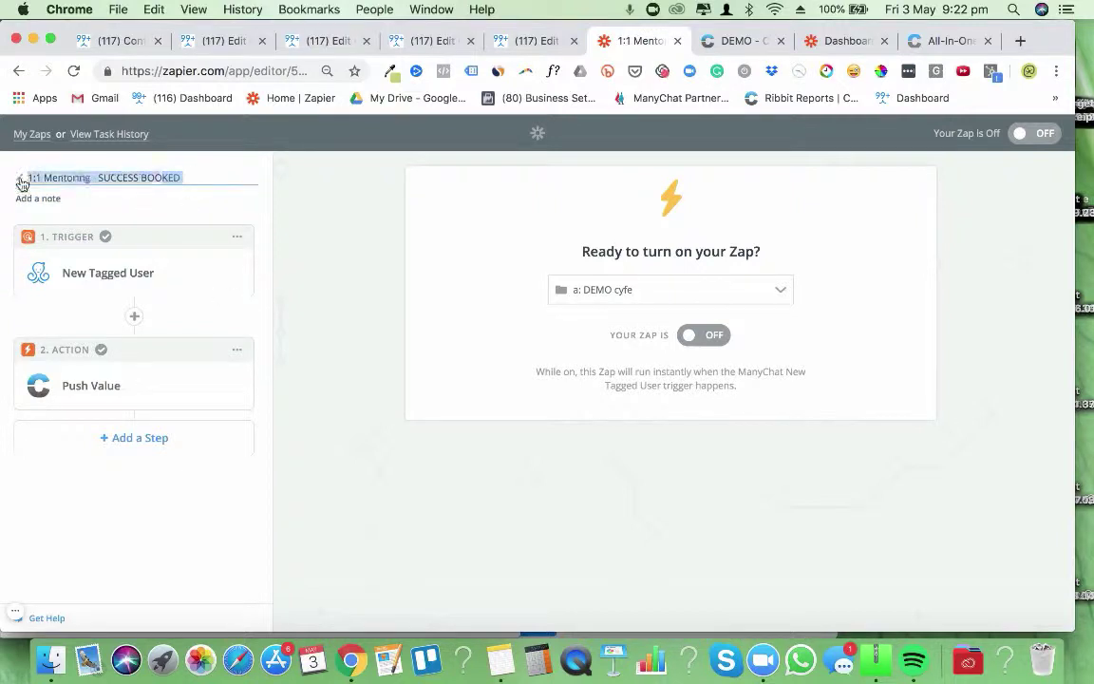
key(super+c)
Expand the ManyChat trigger and test its connected account
click(111, 274)
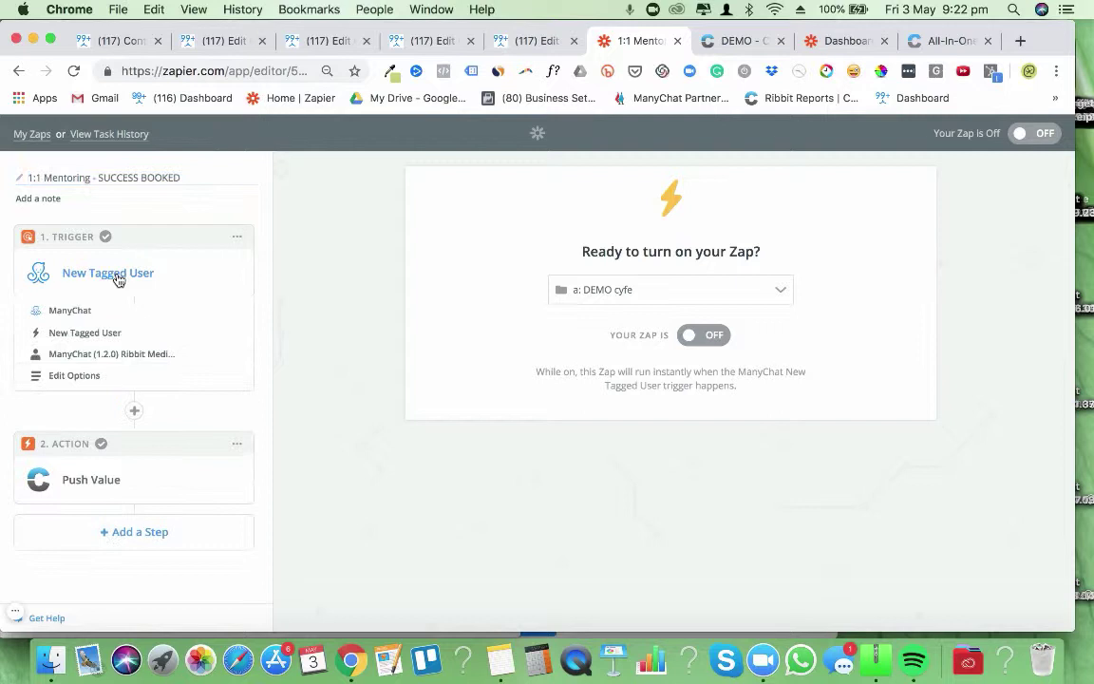
click(83, 332)
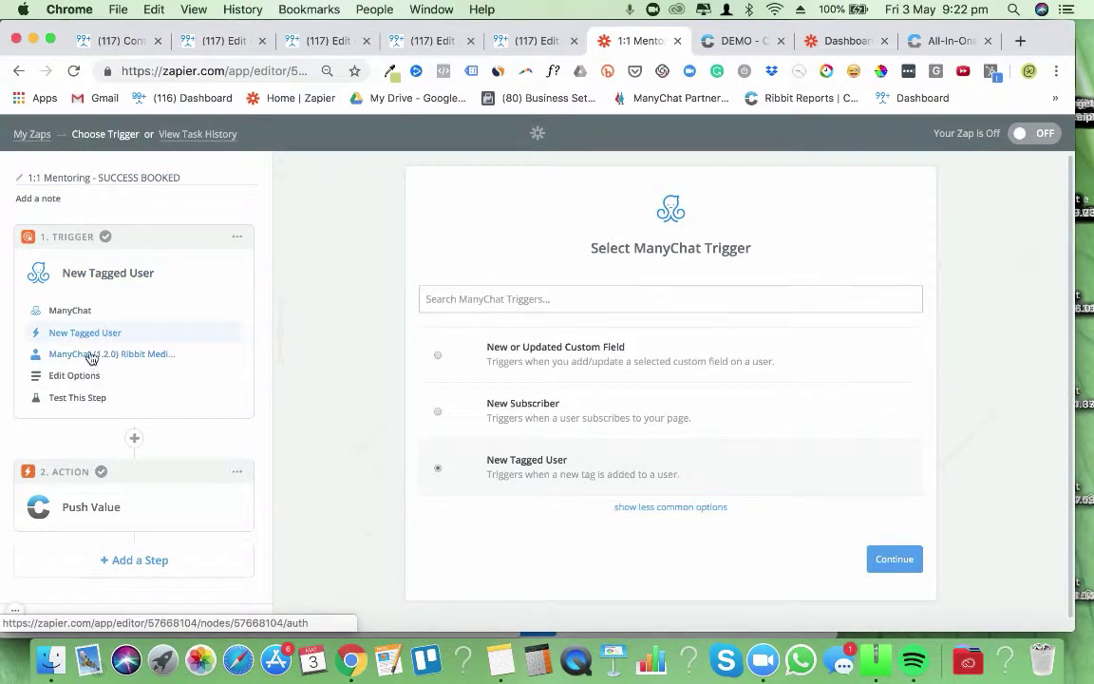
click(92, 355)
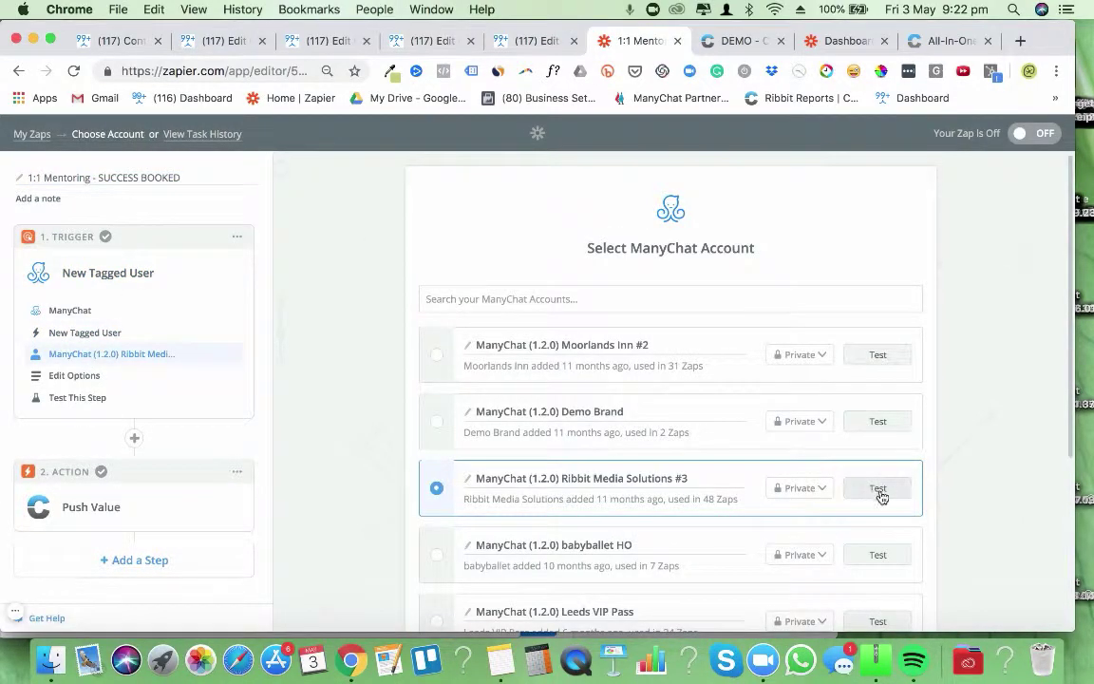
click(881, 494)
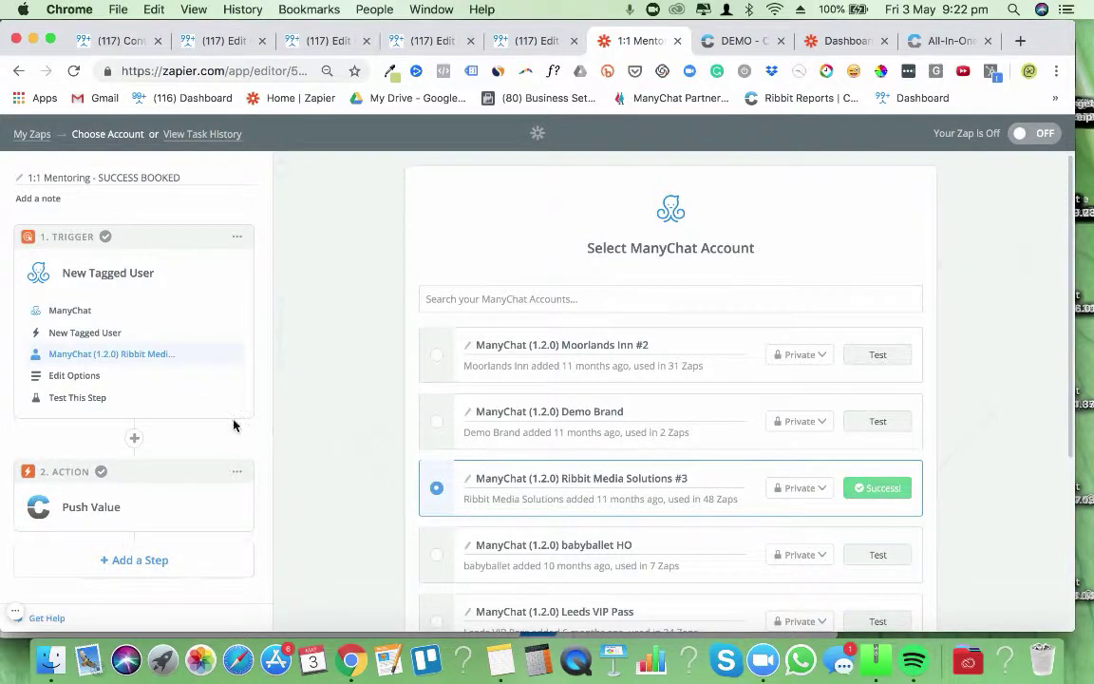
Set the trigger Tag to '1:1 Mentoring - SUCCESS BOOKED' and pull a test sample
click(88, 376)
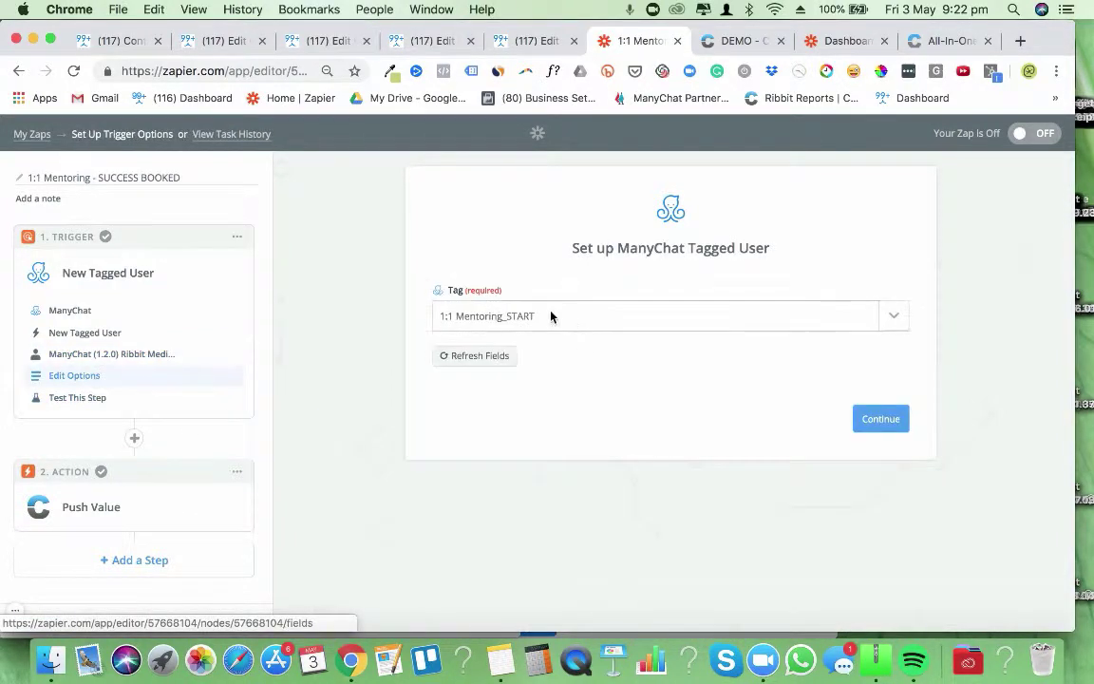
click(906, 321)
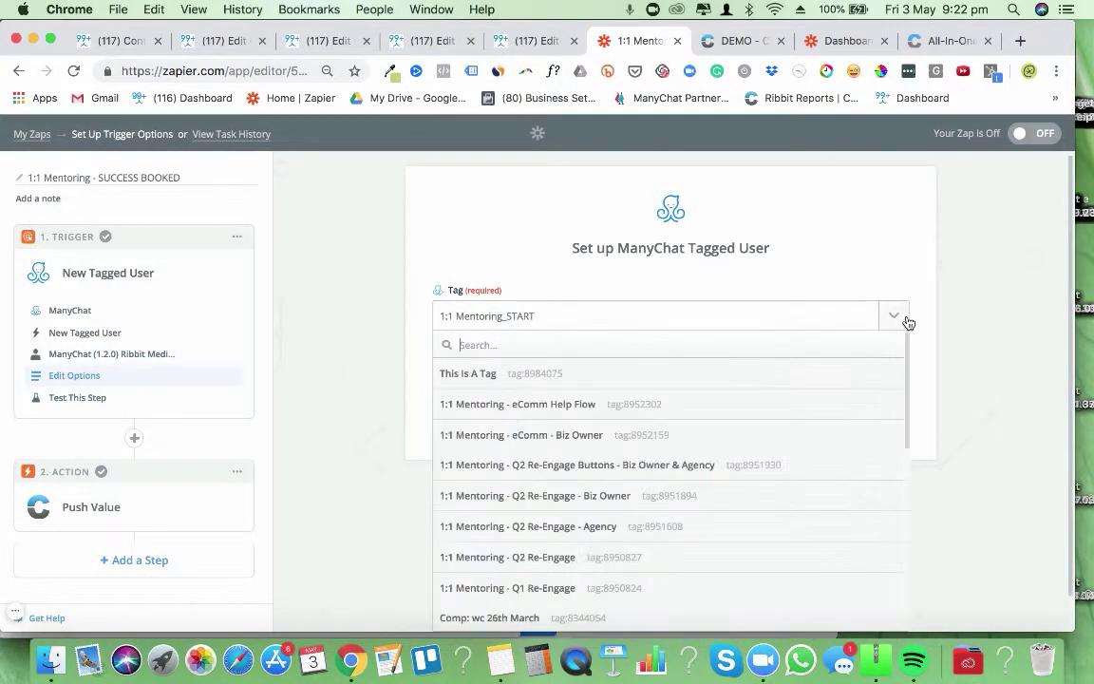
key(super+v)
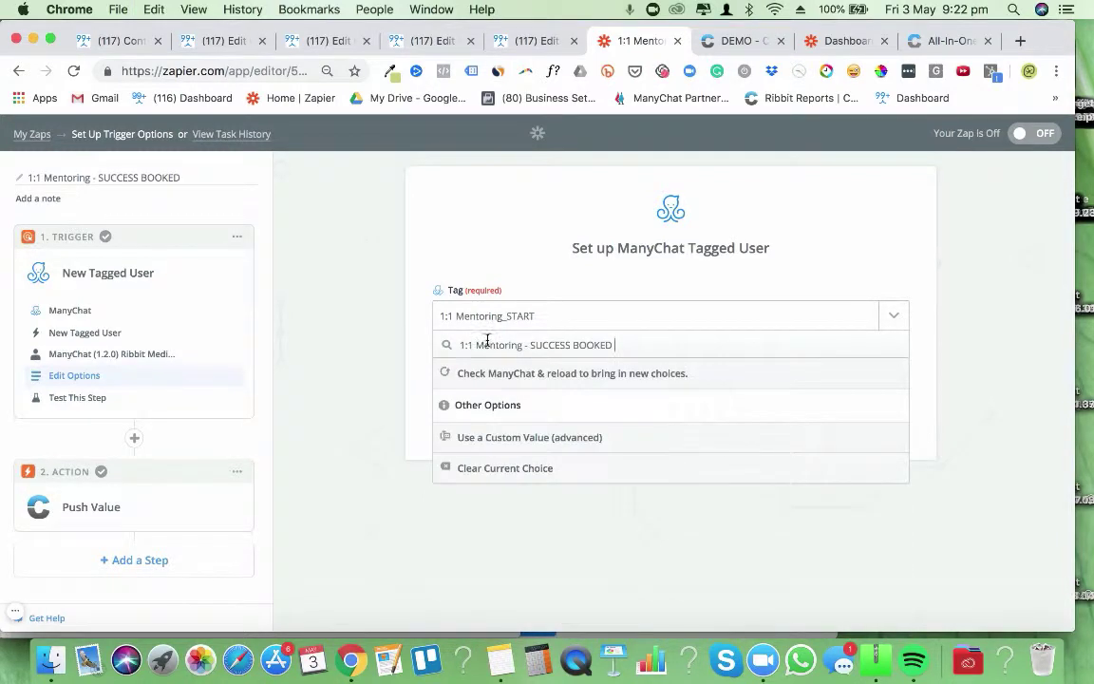
click(627, 384)
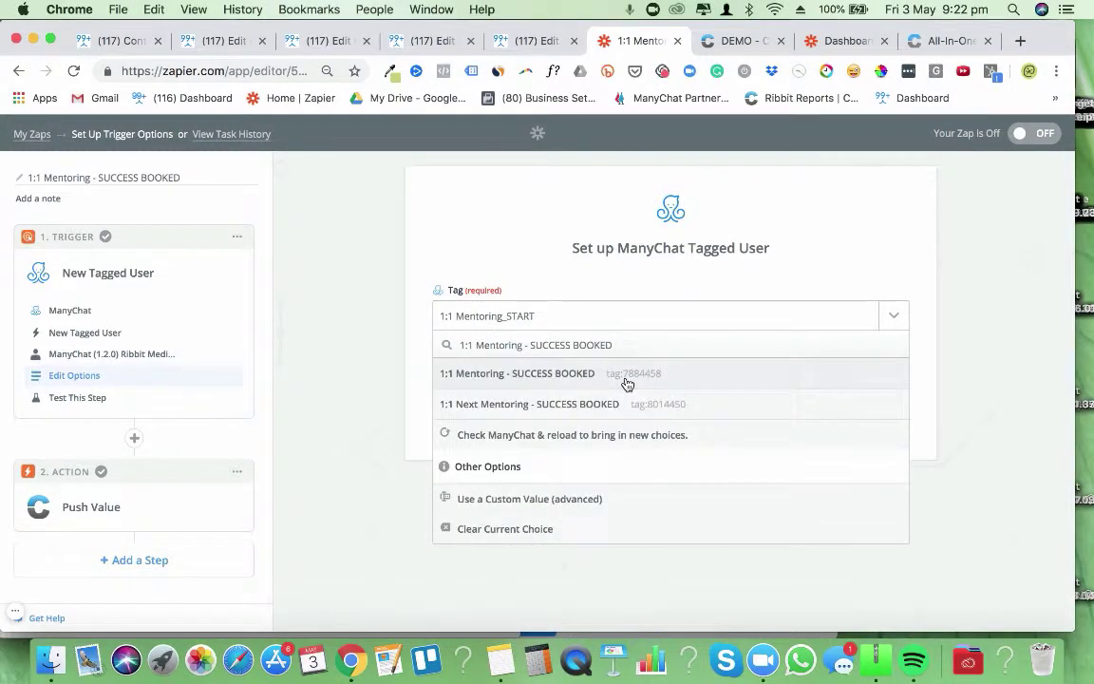
click(566, 377)
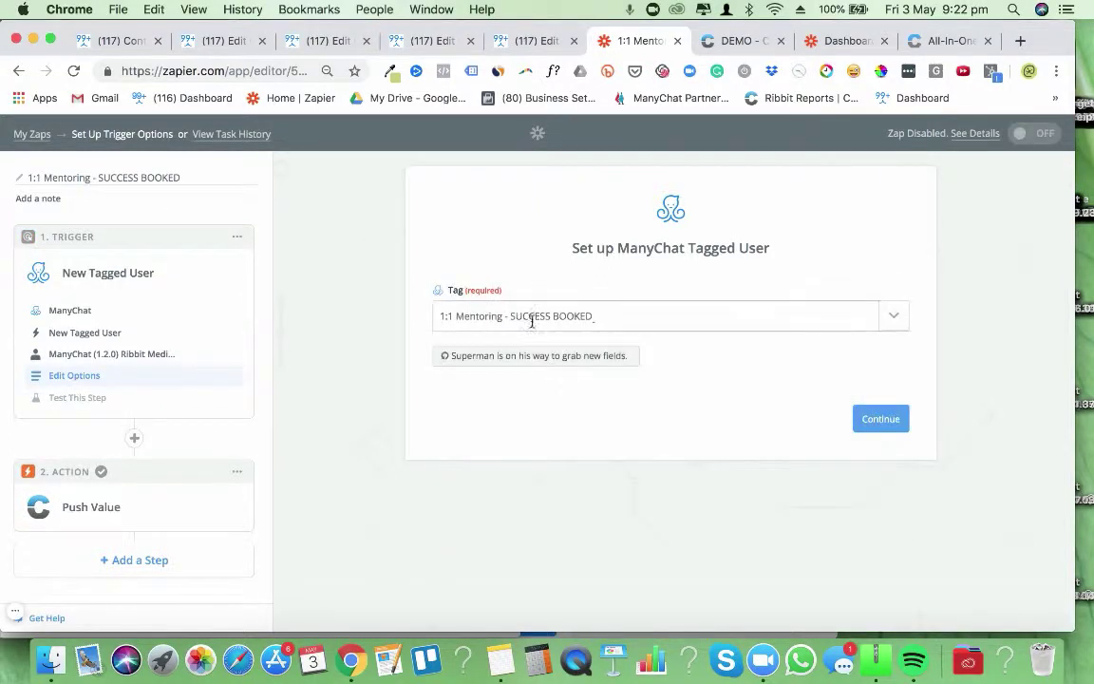
click(886, 422)
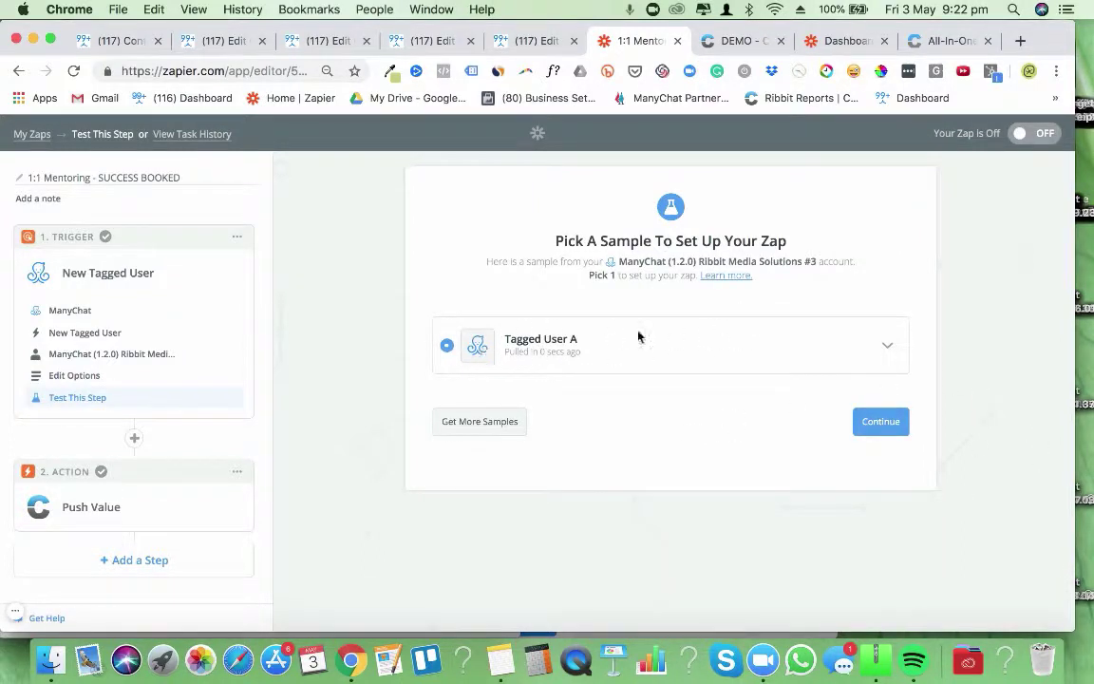
click(886, 346)
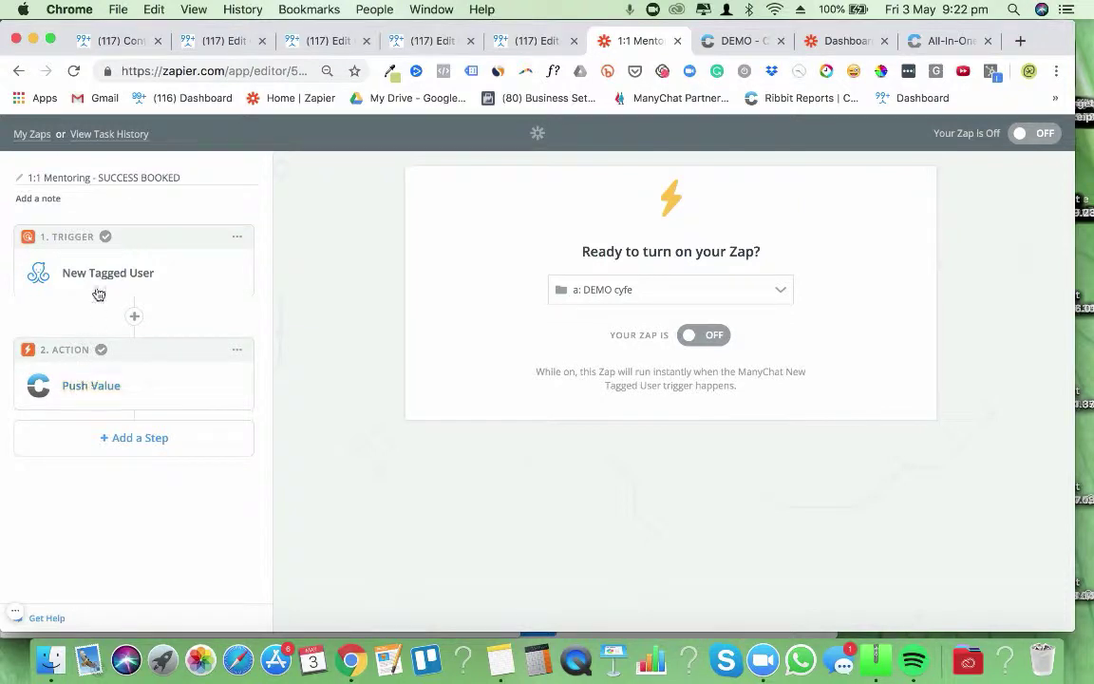
Rename the Push Value action step to 'Push: Success Booked'
click(88, 386)
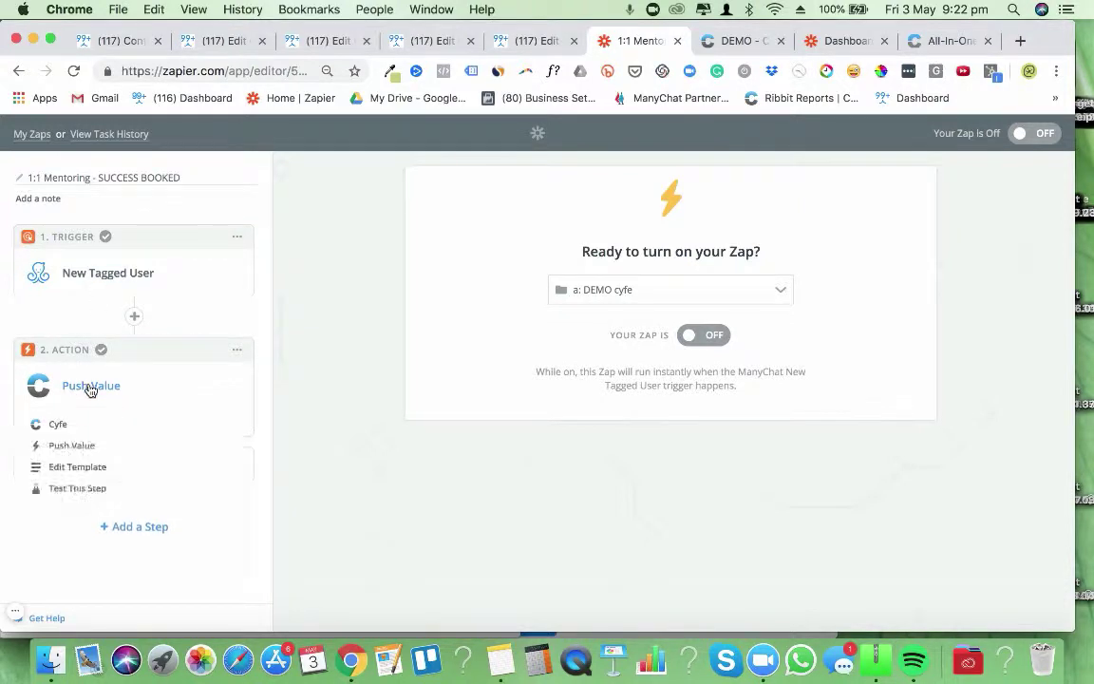
click(236, 350)
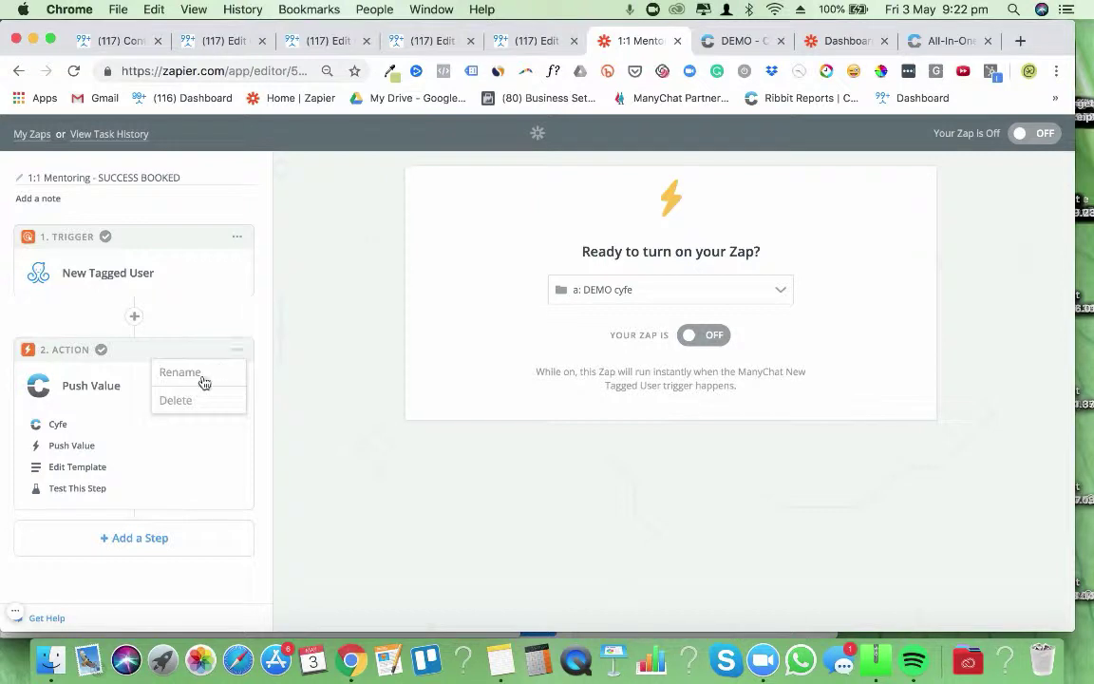
click(200, 375)
click(138, 386)
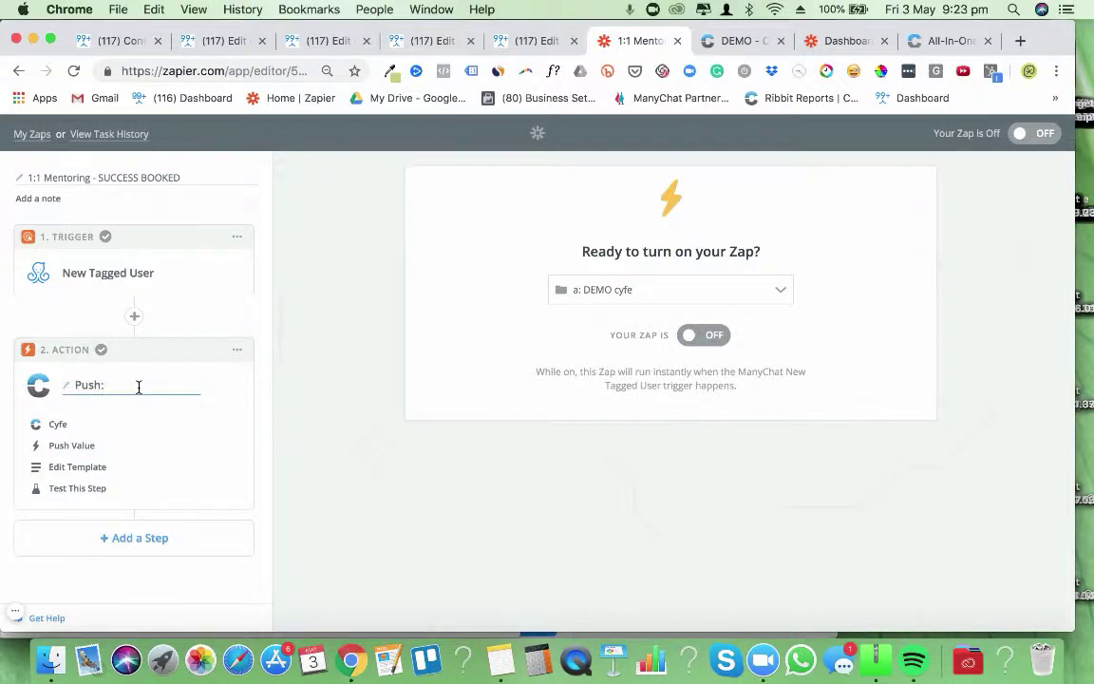
text(Push: Success Booked)
key(Return)
Replace the trigger step name New Tagged User with 'Tag: Success Booked'
click(237, 238)
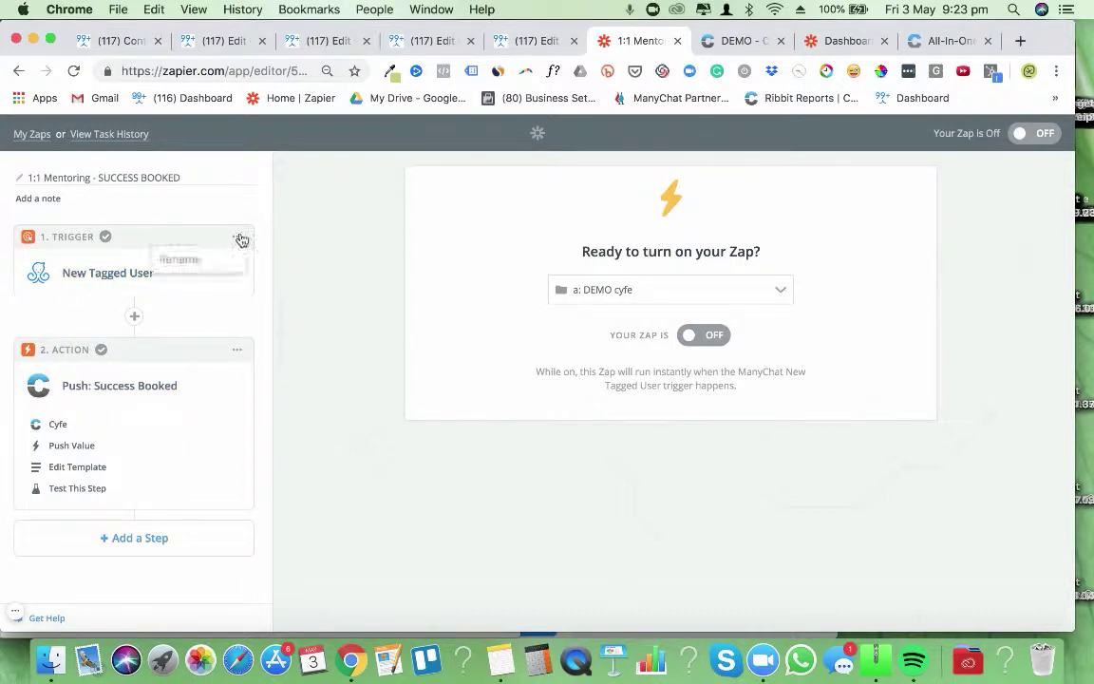
click(190, 260)
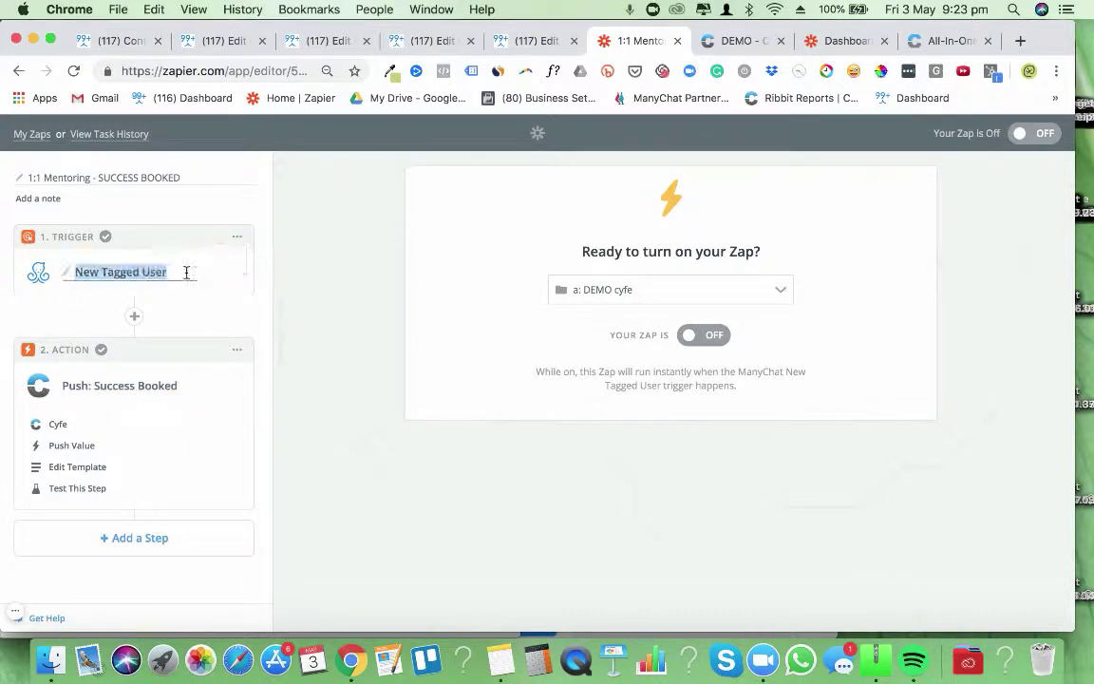
click(96, 270)
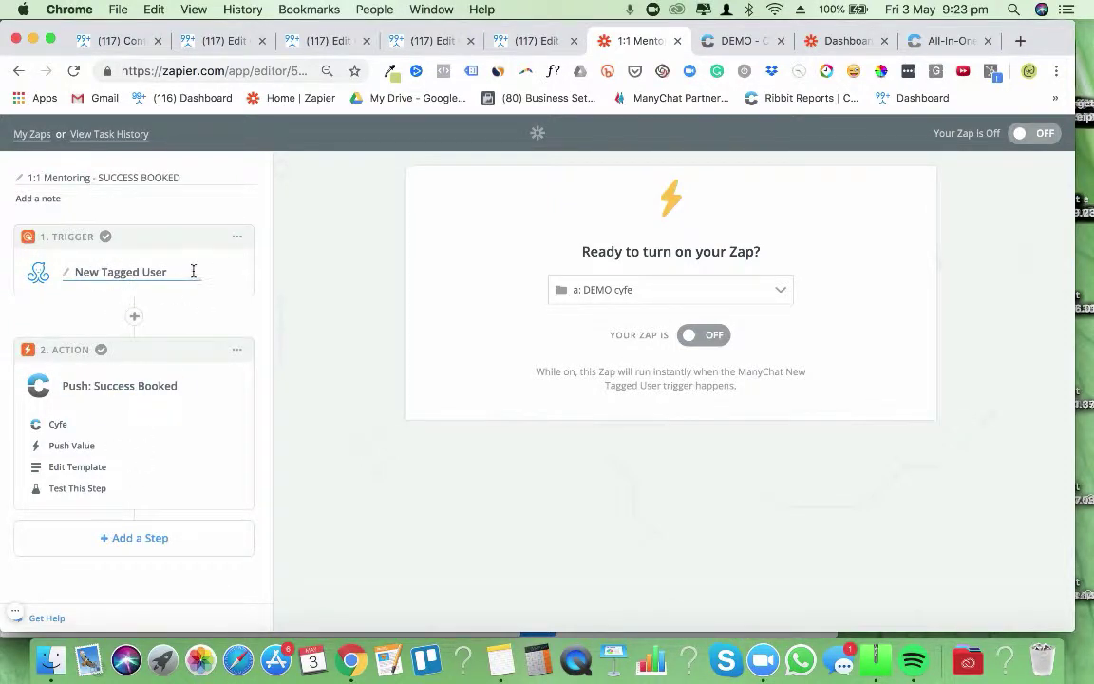
key(super+a)
key(BackSpace)
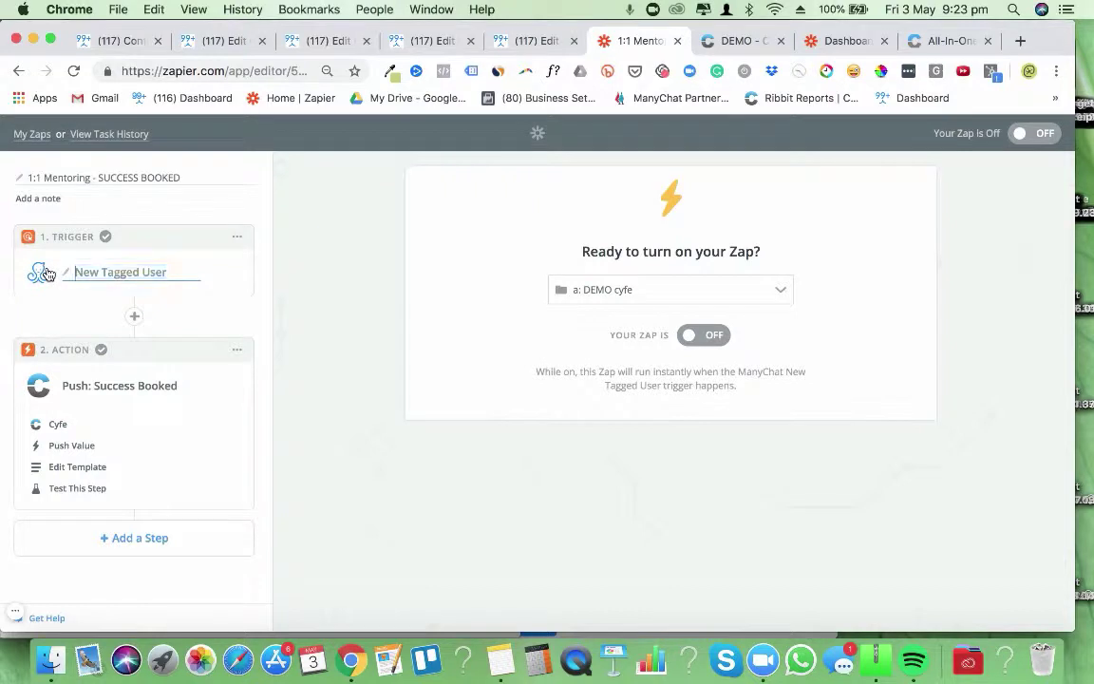
text(Tag: Succes)
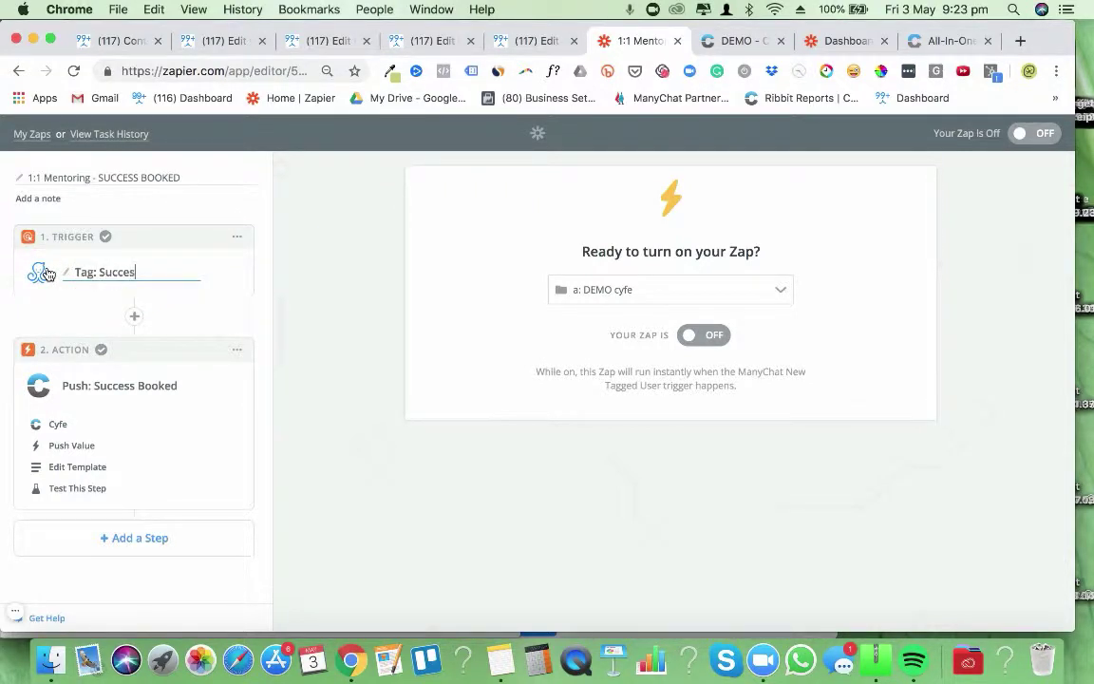
text(s Booked)
key(Return)
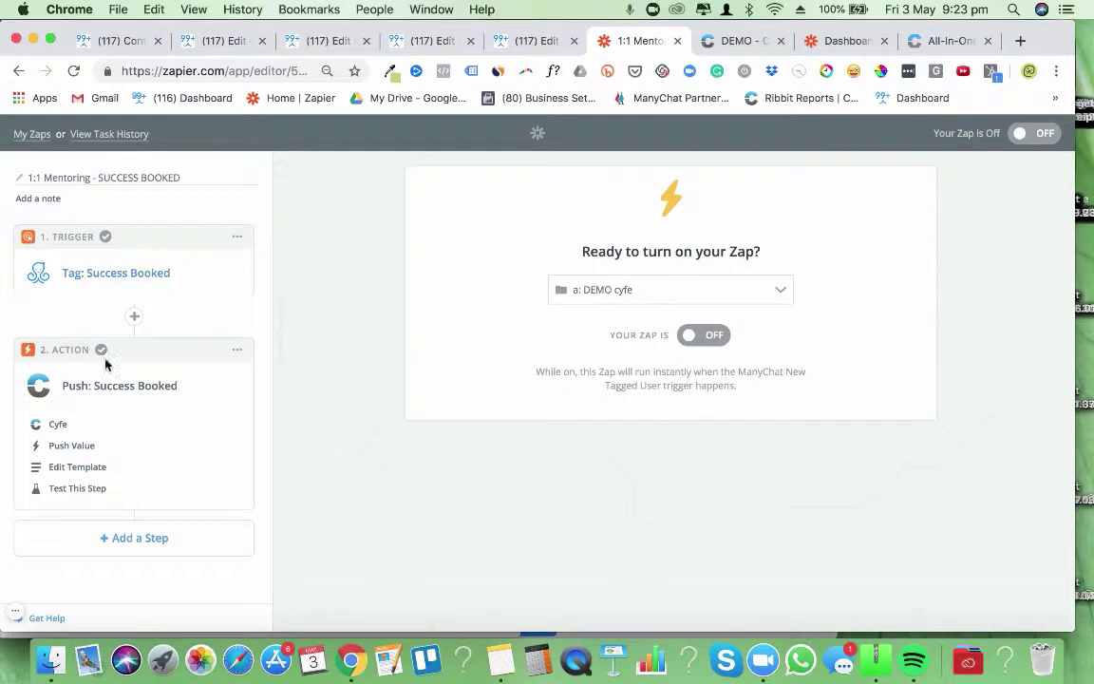
Delete the old endpoint URL from the Cyfe Push Value template's Push API Endpoint field
click(236, 351)
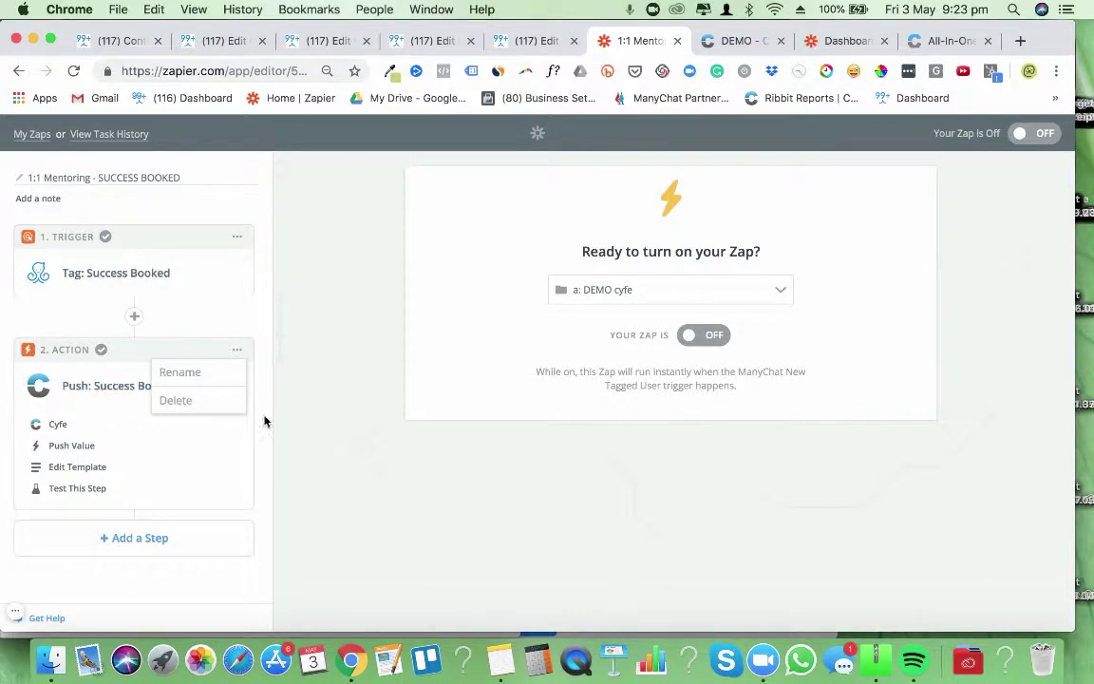
click(90, 446)
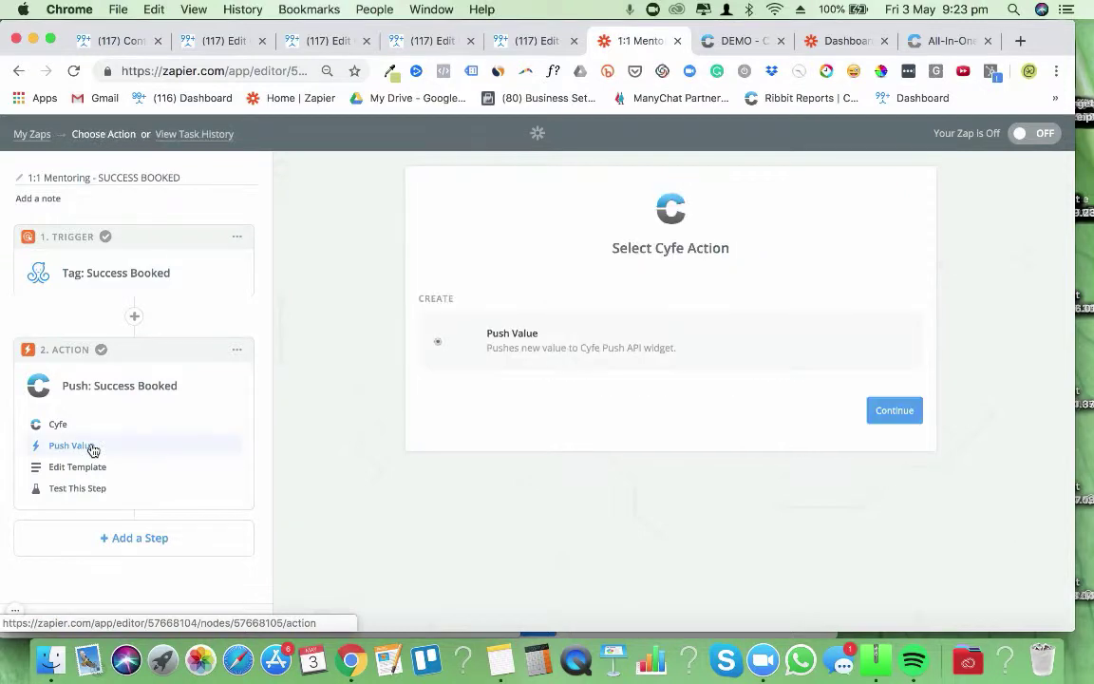
click(101, 471)
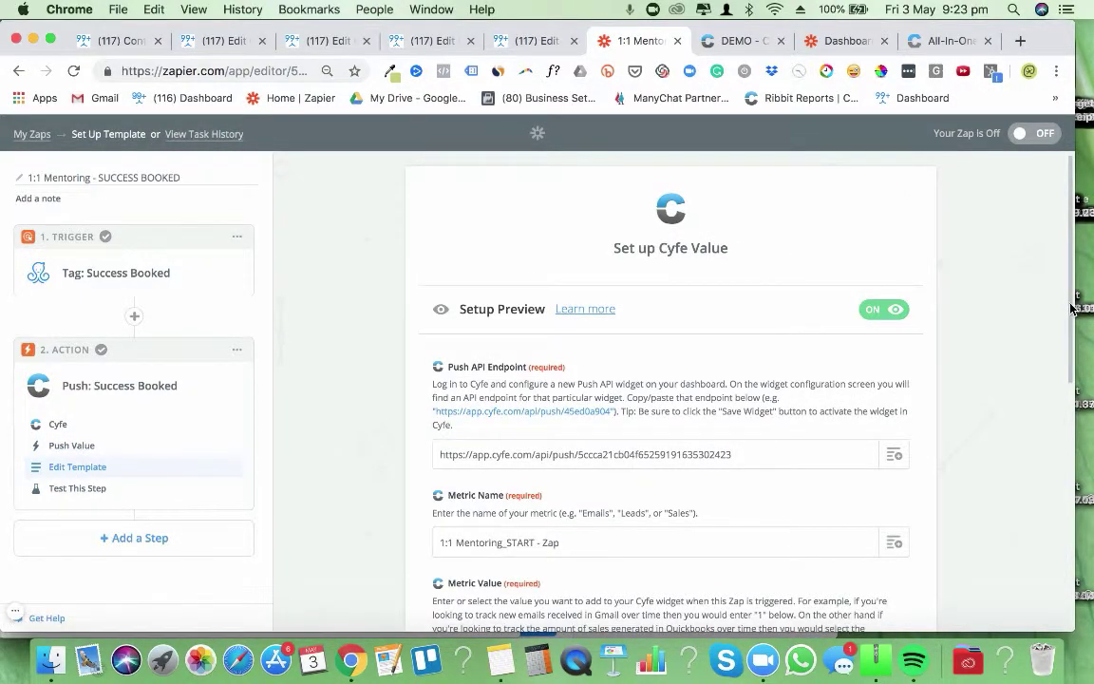
scroll(759, 361, down, 3)
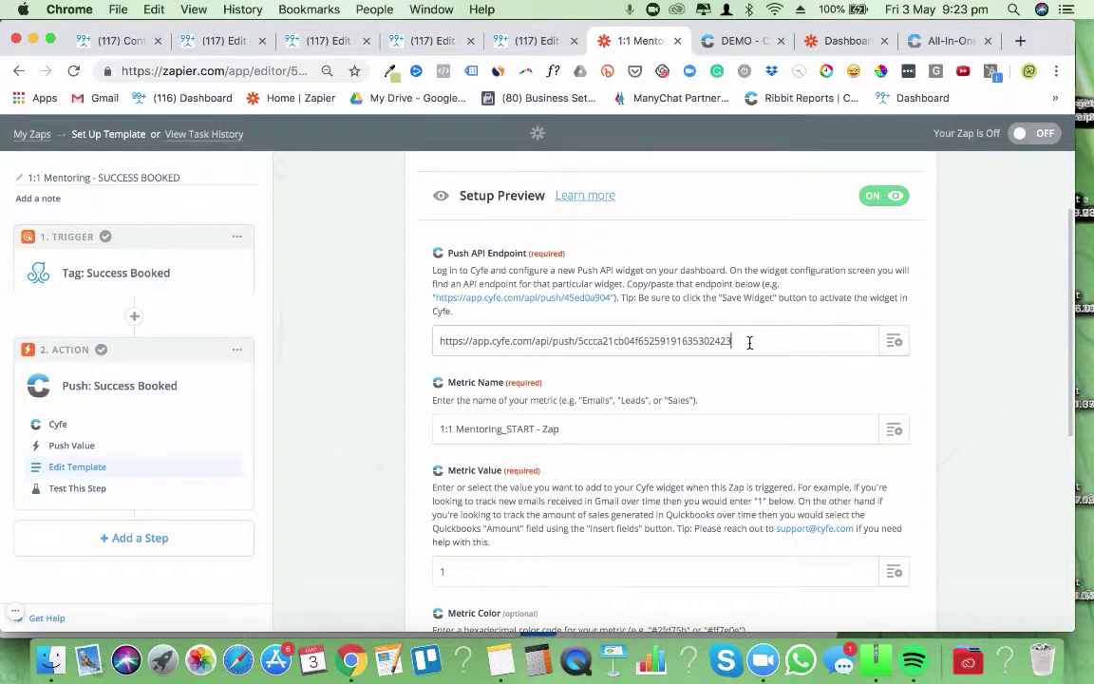
drag(749, 343, 434, 338)
key(BackSpace)
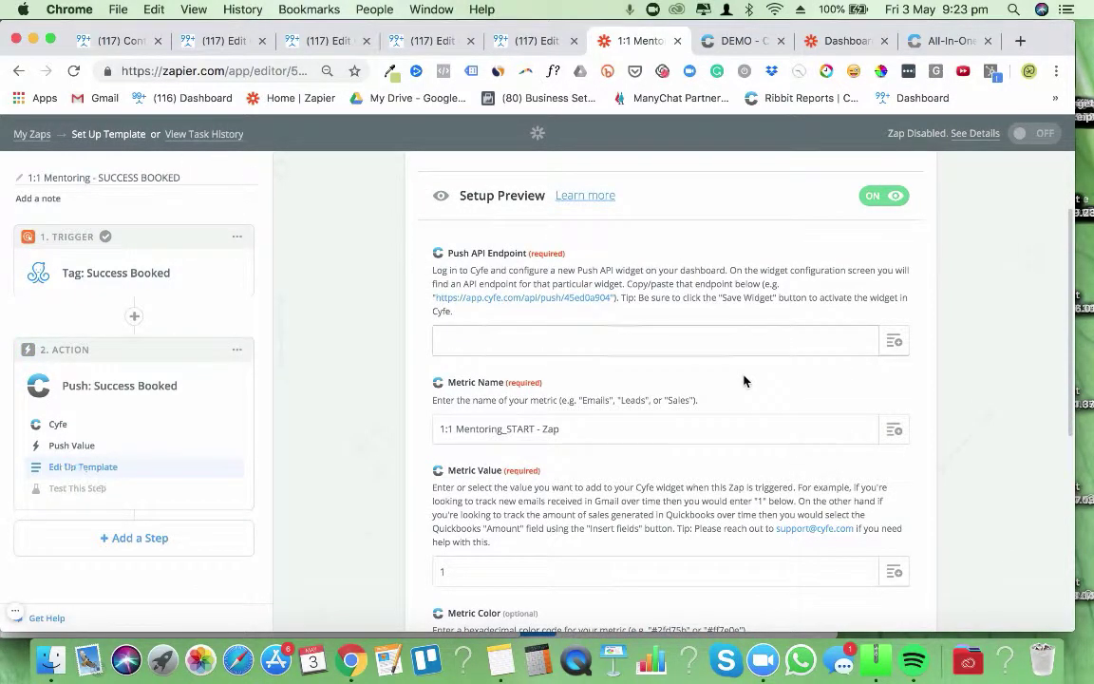
click(734, 39)
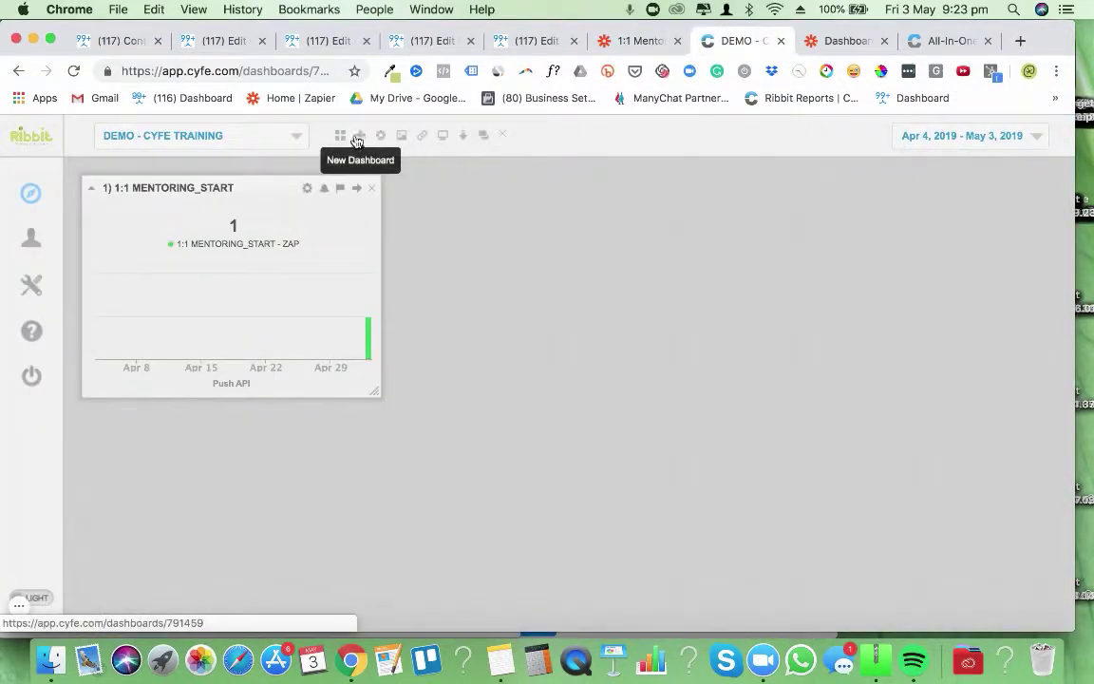
Add a second Custom Push API widget and open its settings
click(339, 135)
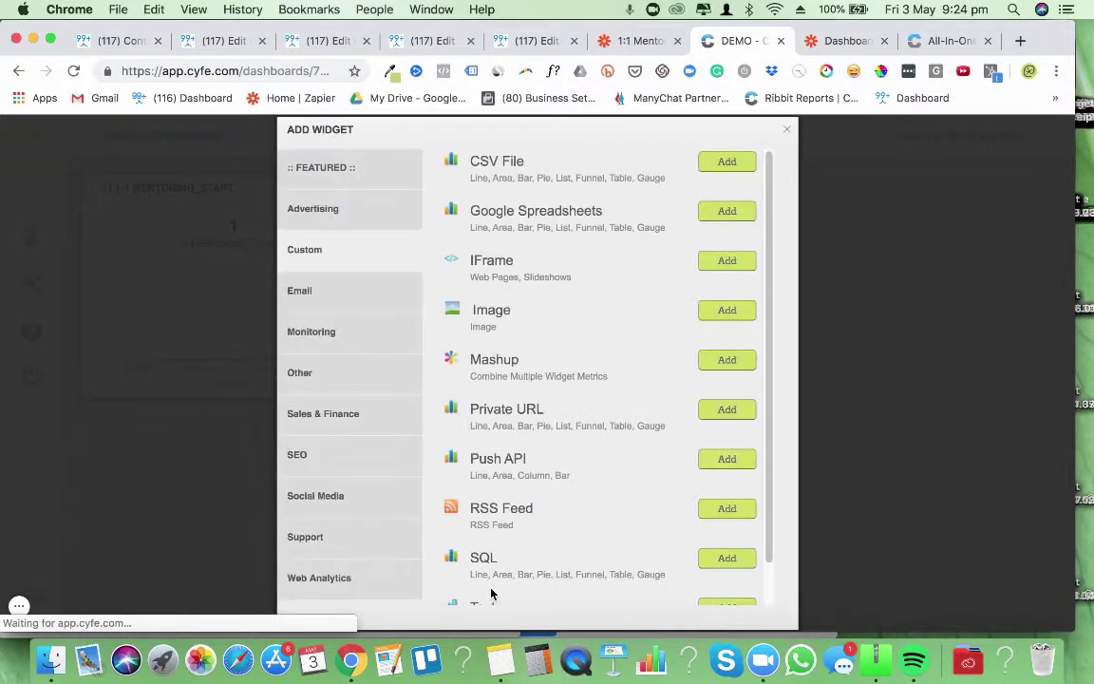
click(729, 460)
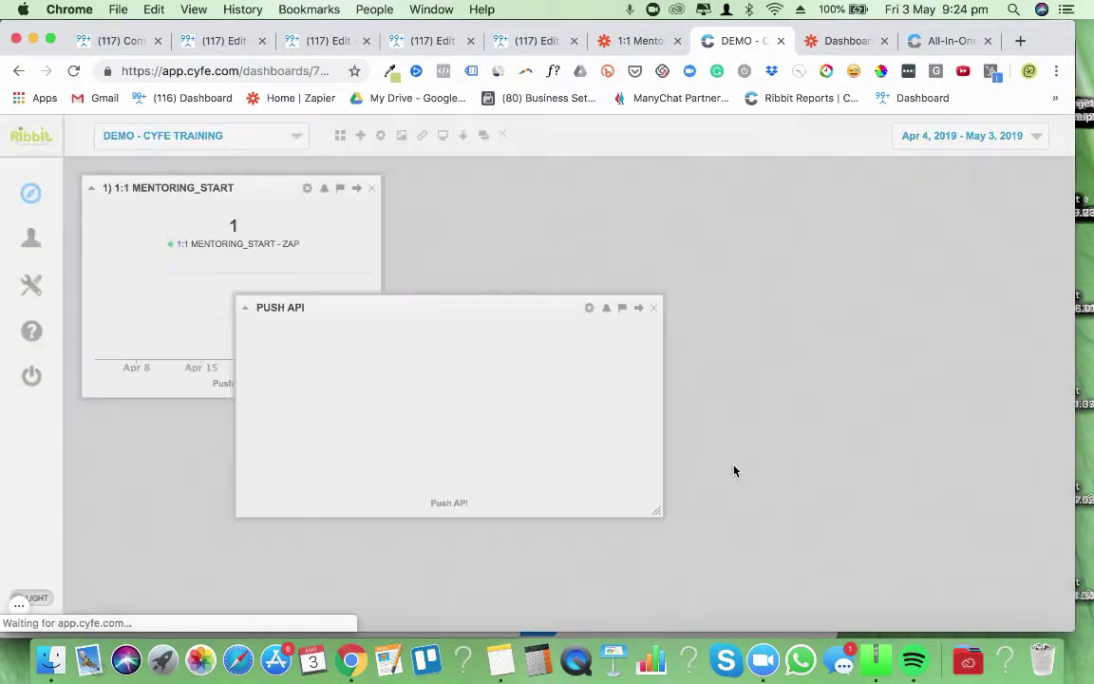
click(471, 407)
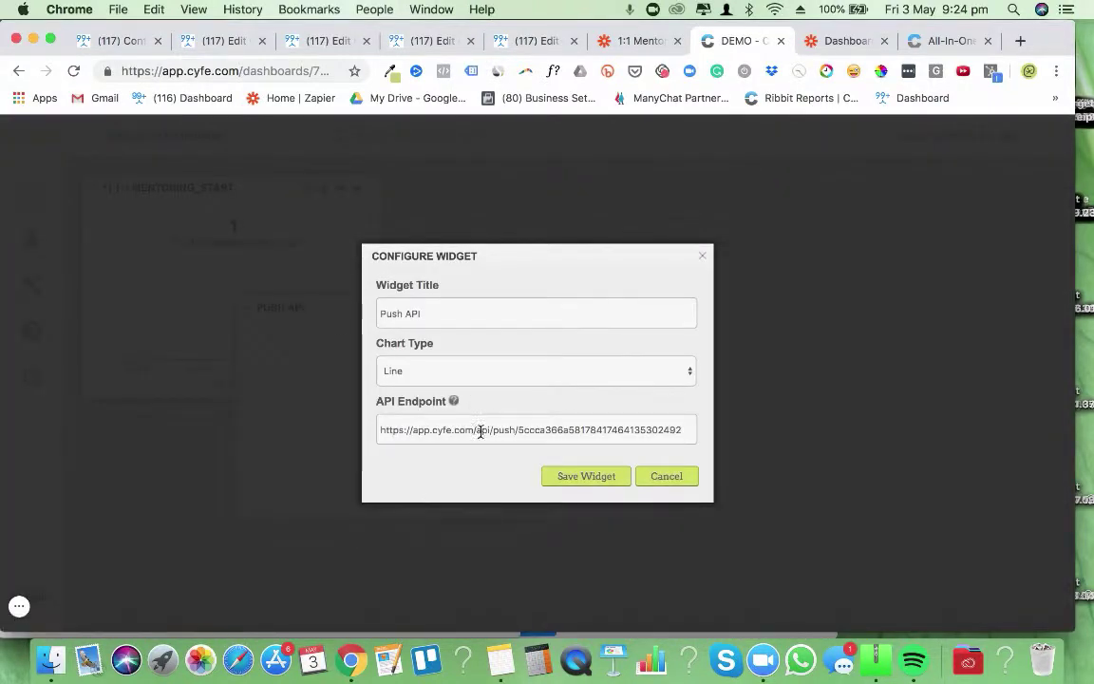
Paste the new Cyfe widget's API endpoint into Zapier's Push API Endpoint field
triple_click(479, 430)
key(super+c)
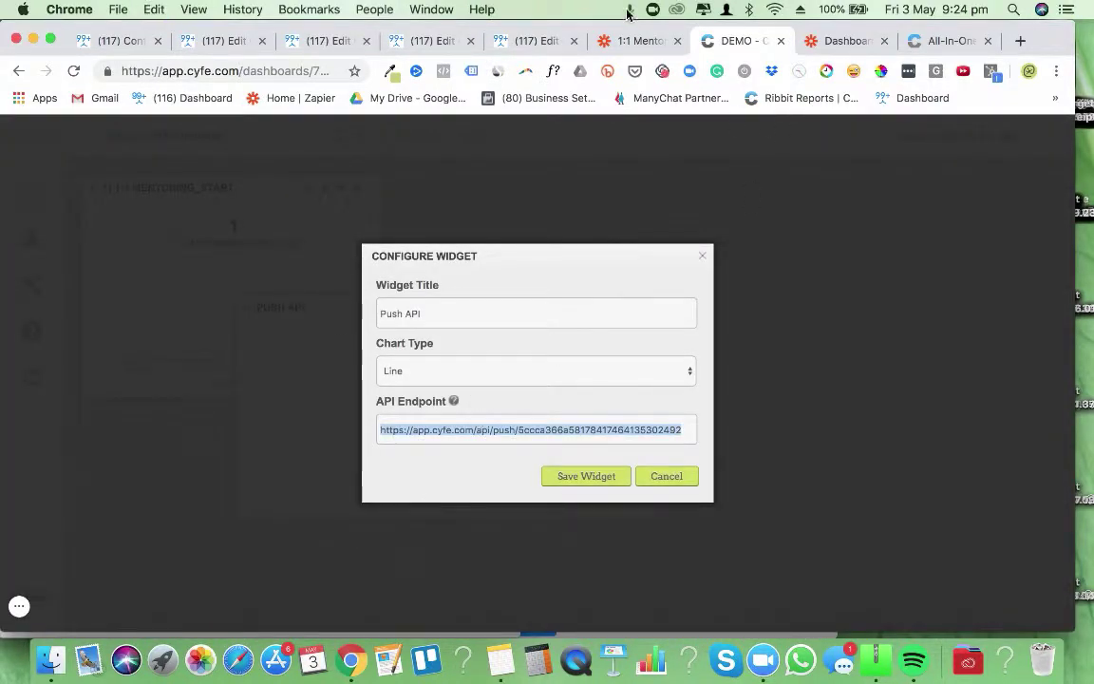
click(638, 43)
click(629, 341)
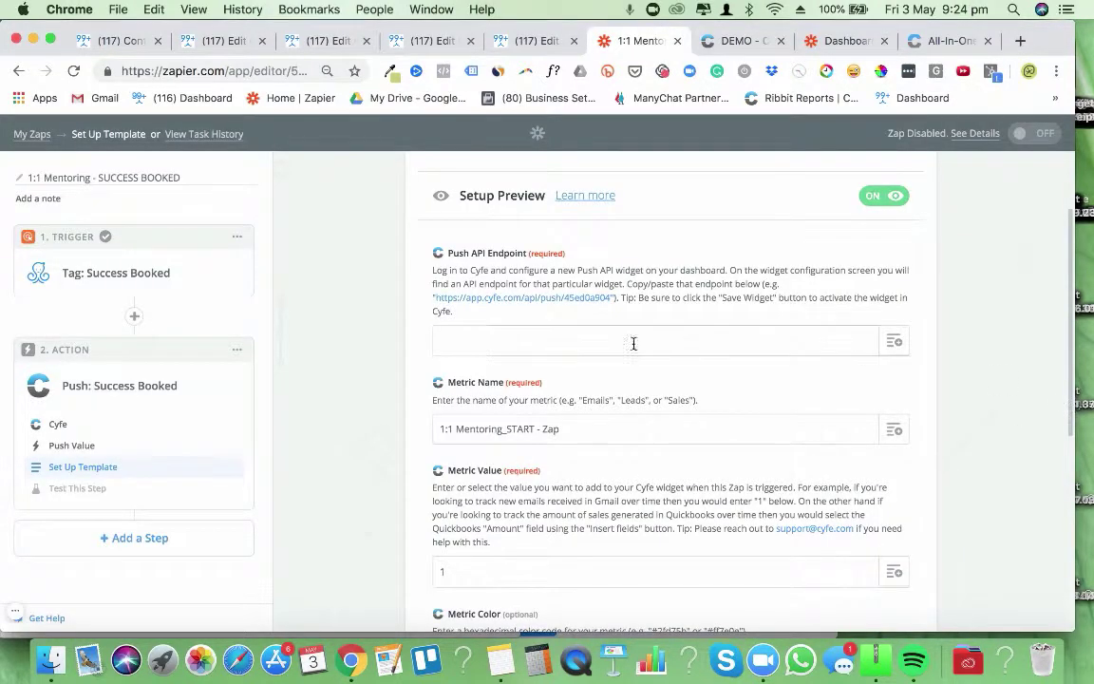
key(super+v)
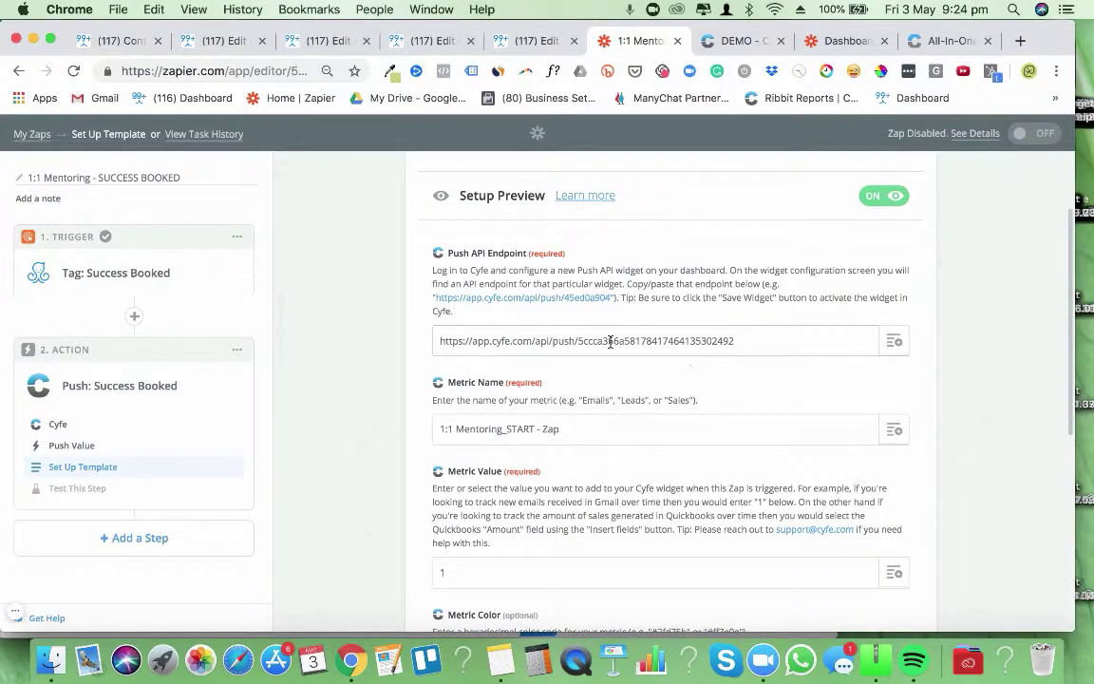
Replace the metric name with the zap title '1:1 Mentoring - SUCCESS BOOKED'
drag(568, 429, 419, 432)
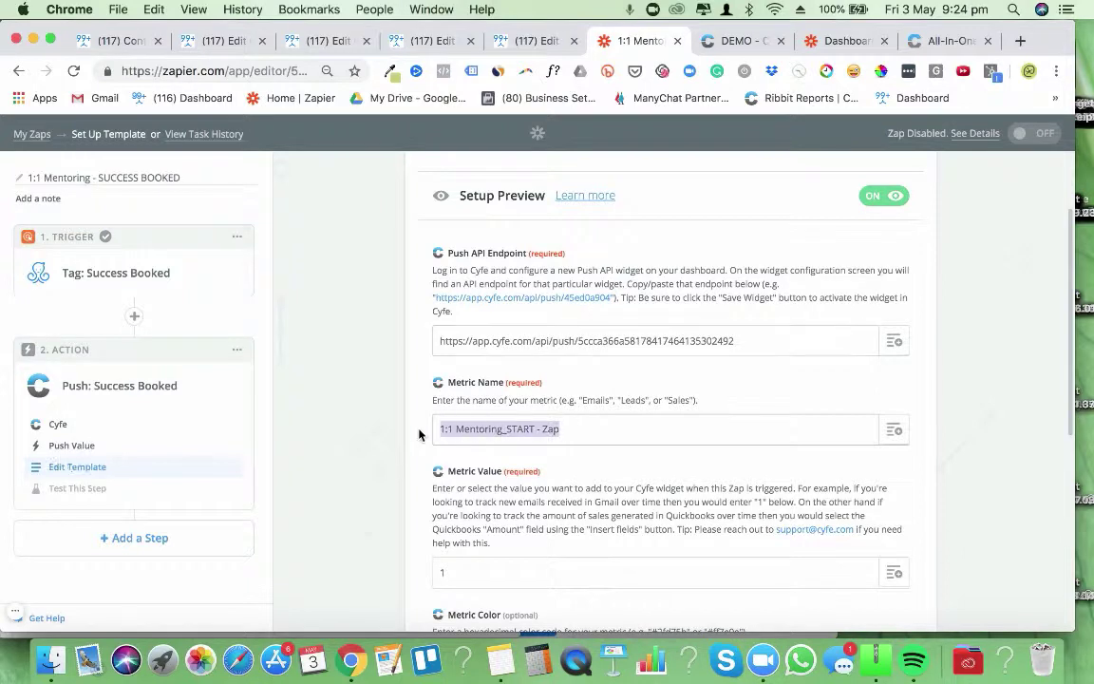
click(116, 177)
key(super+c)
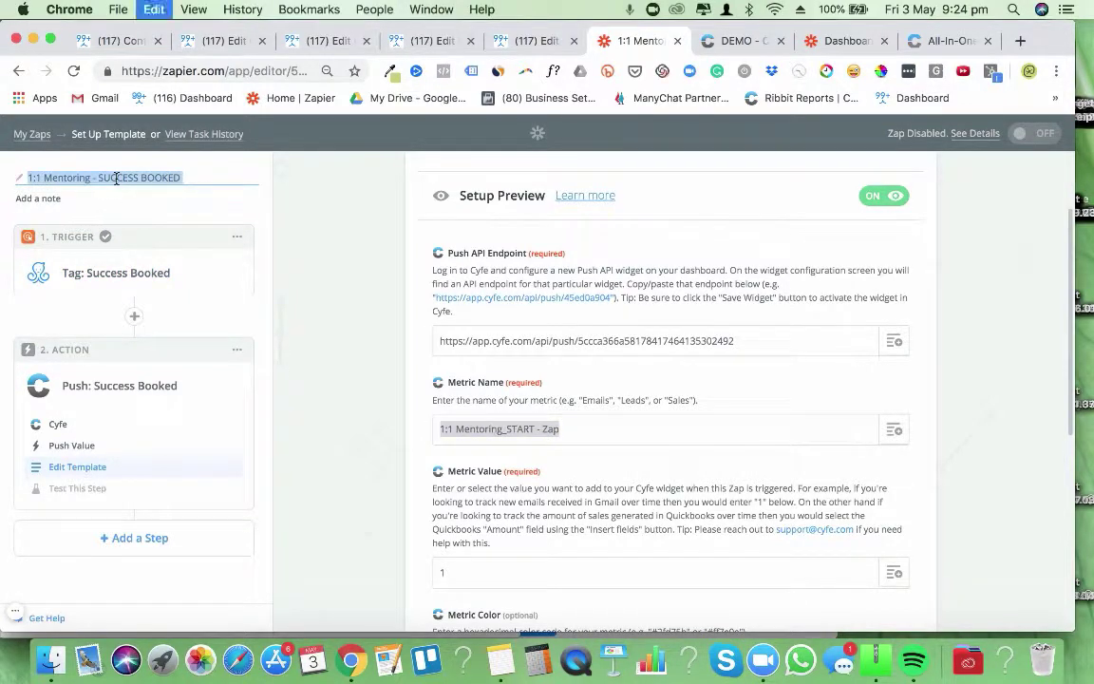
click(561, 432)
key(super+a)
key(BackSpace)
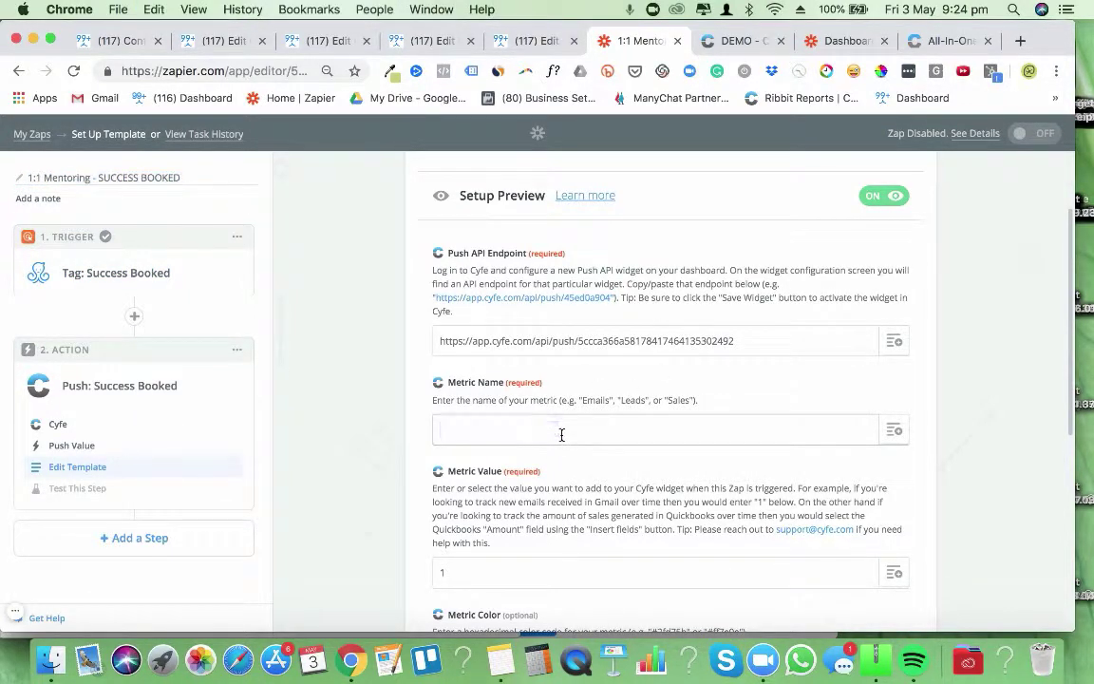
key(super+v)
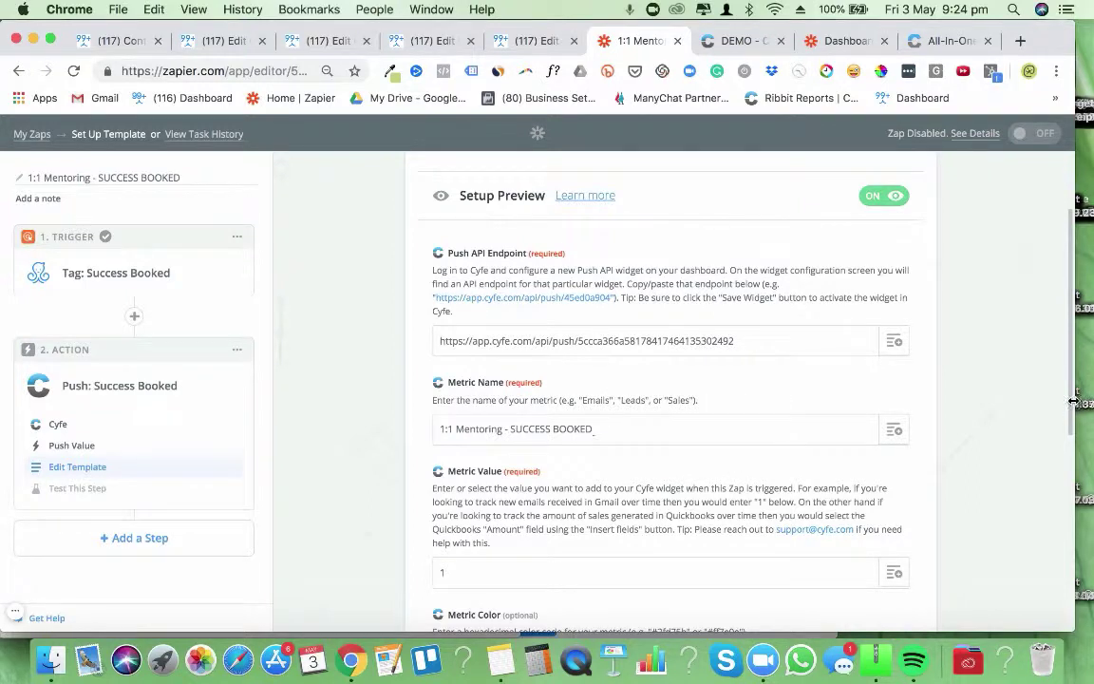
scroll(941, 426, down, 2)
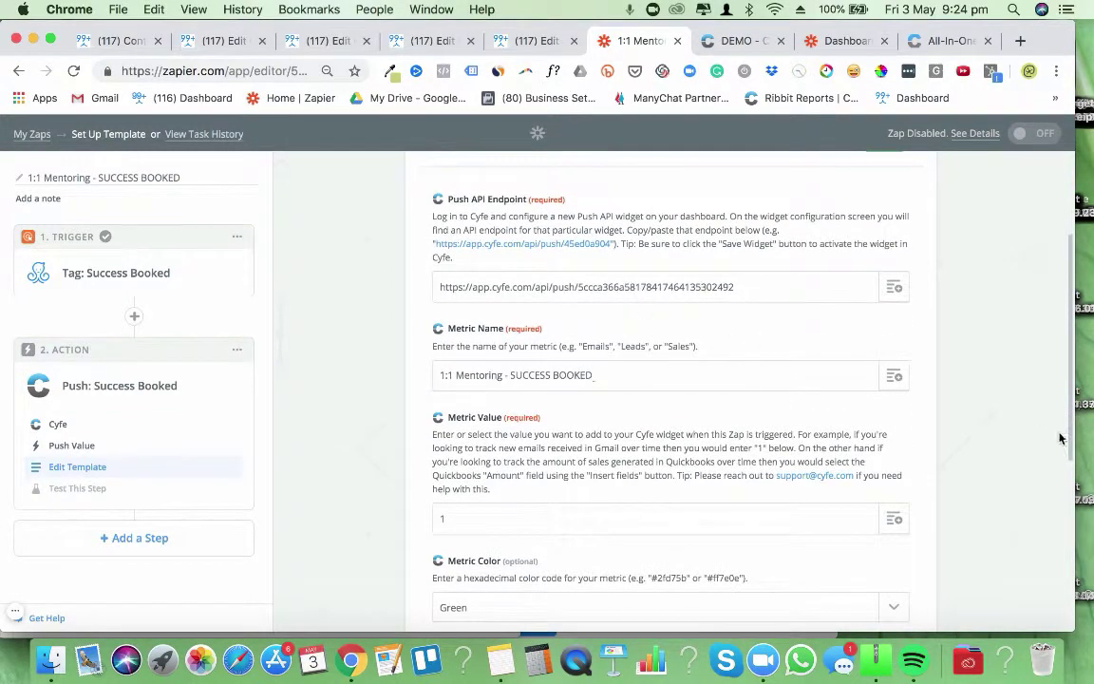
Title the Cyfe widget '1:1 Mentoring - SUCCESS BOOKED' and save it
click(736, 40)
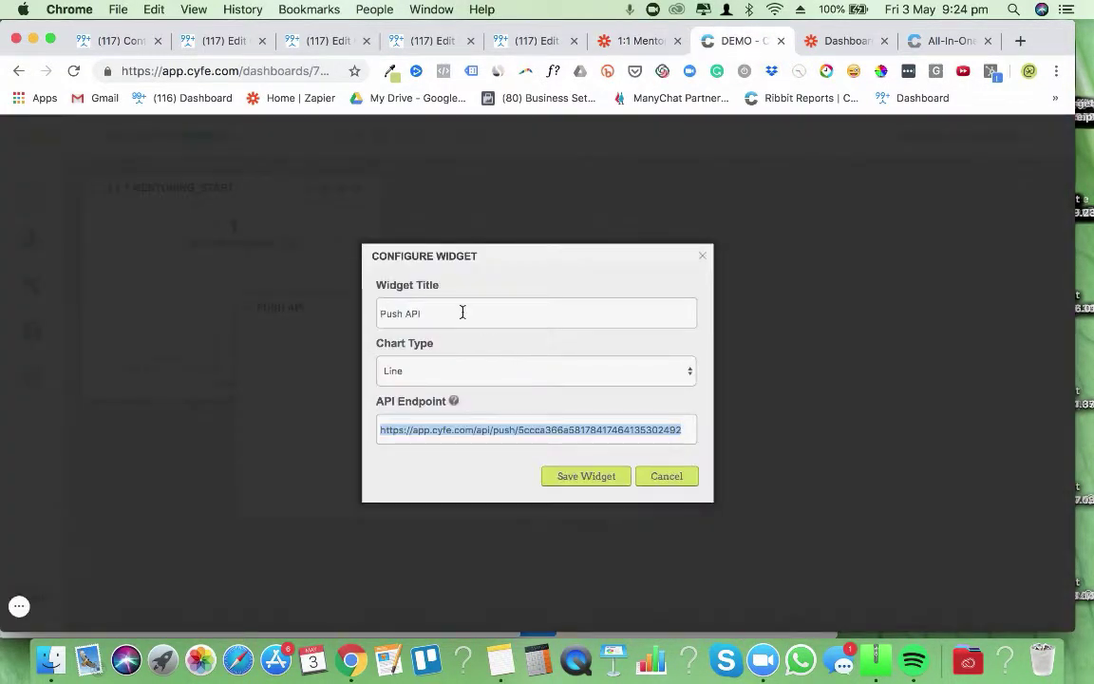
drag(461, 310, 269, 308)
key(super+v)
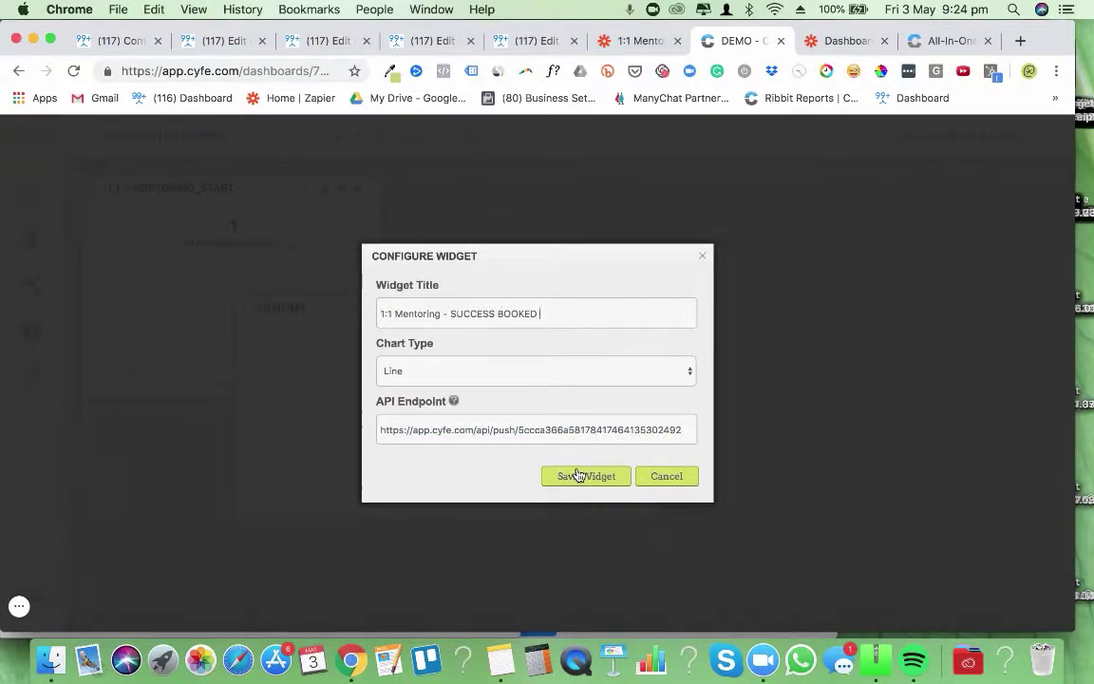
click(580, 477)
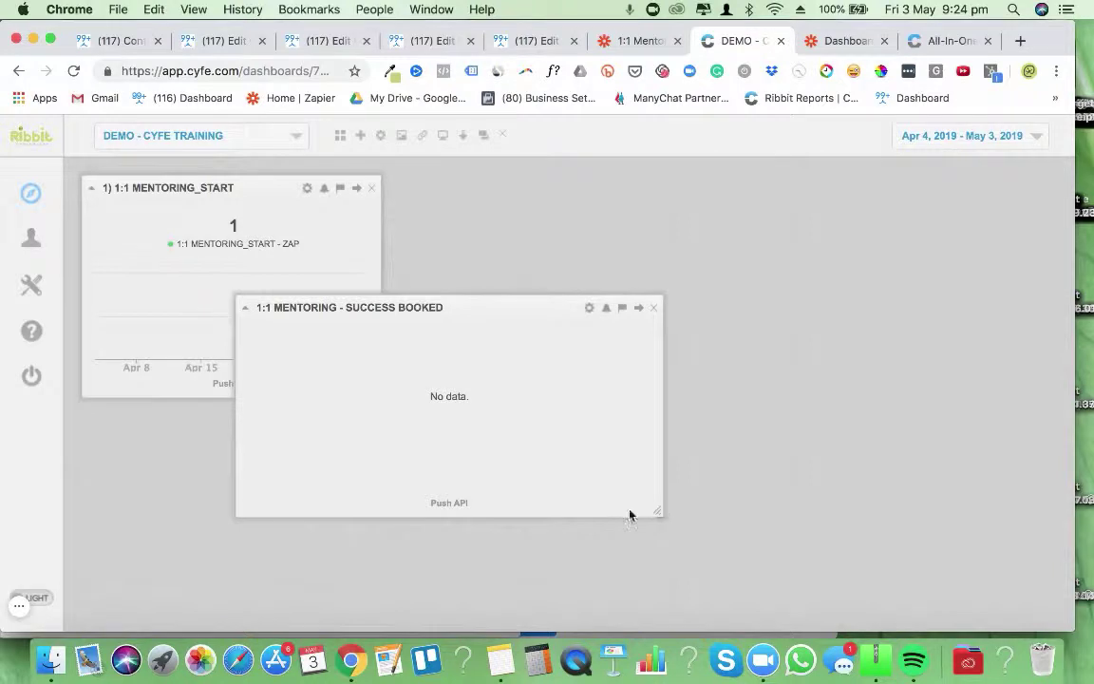
Resize the SUCCESS BOOKED widget and place it beside the first widget
drag(655, 511, 558, 489)
drag(335, 298, 463, 196)
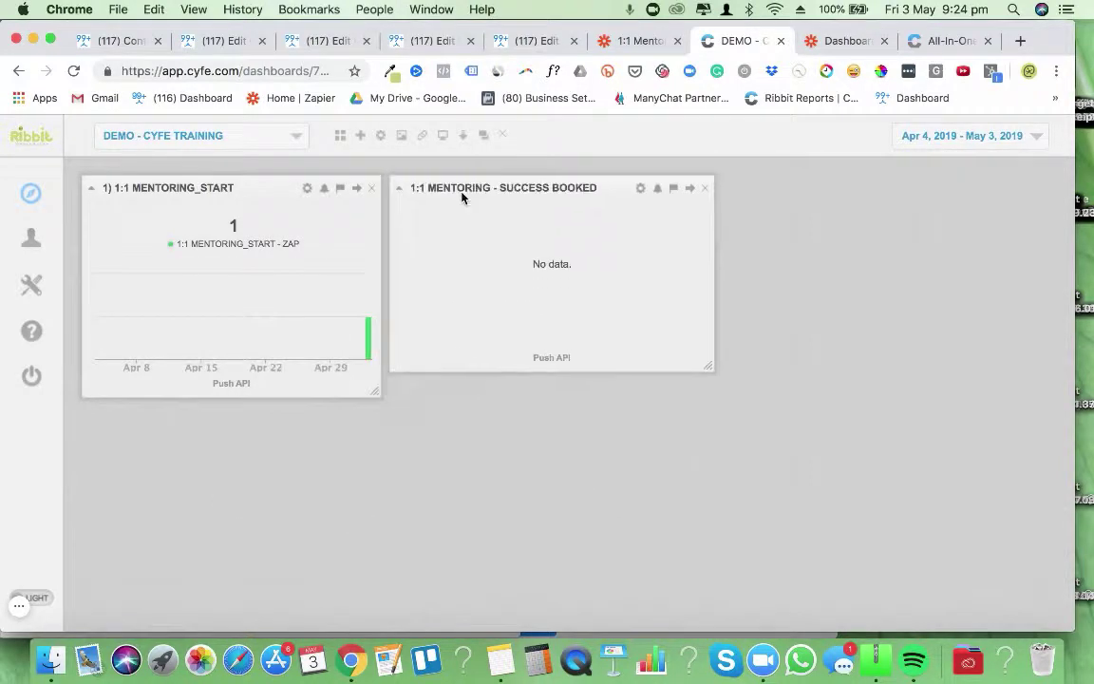
drag(709, 369, 701, 388)
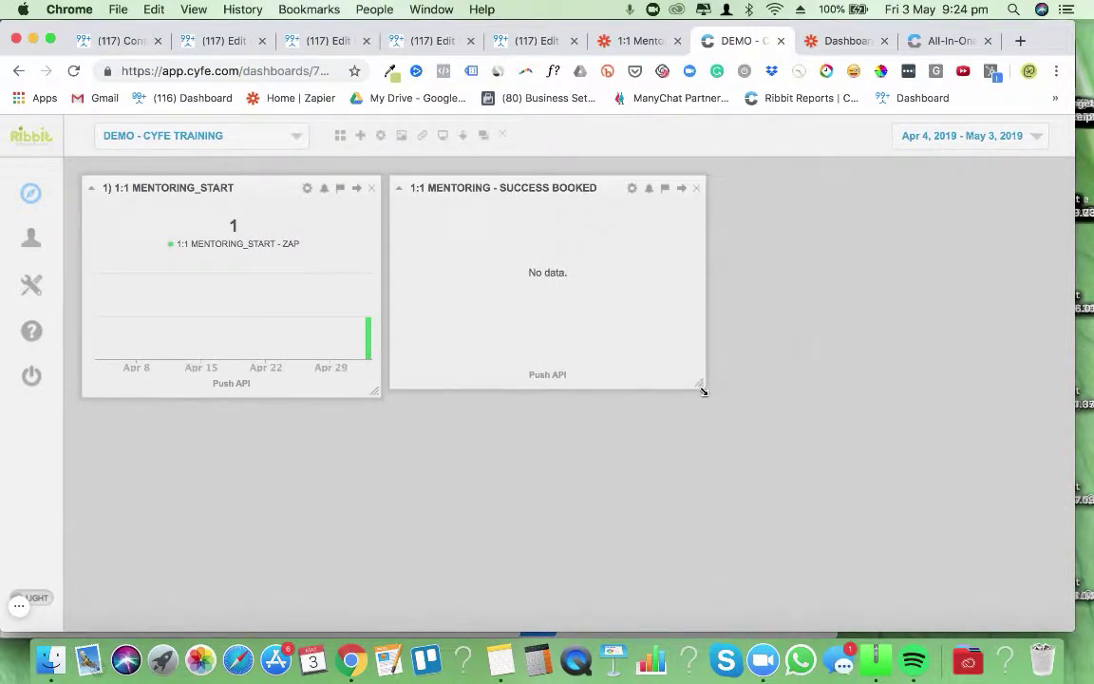
click(631, 41)
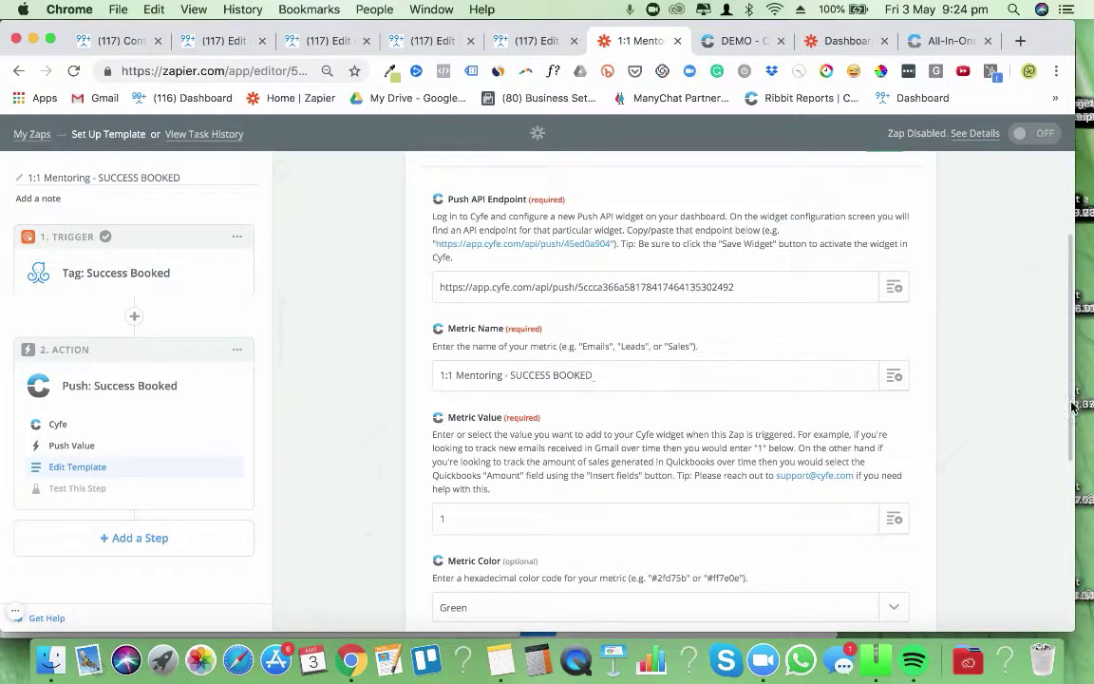
Set the metric colour to Purple and send the SUCCESS BOOKED test value to Cyfe
scroll(1072, 406, down, 1)
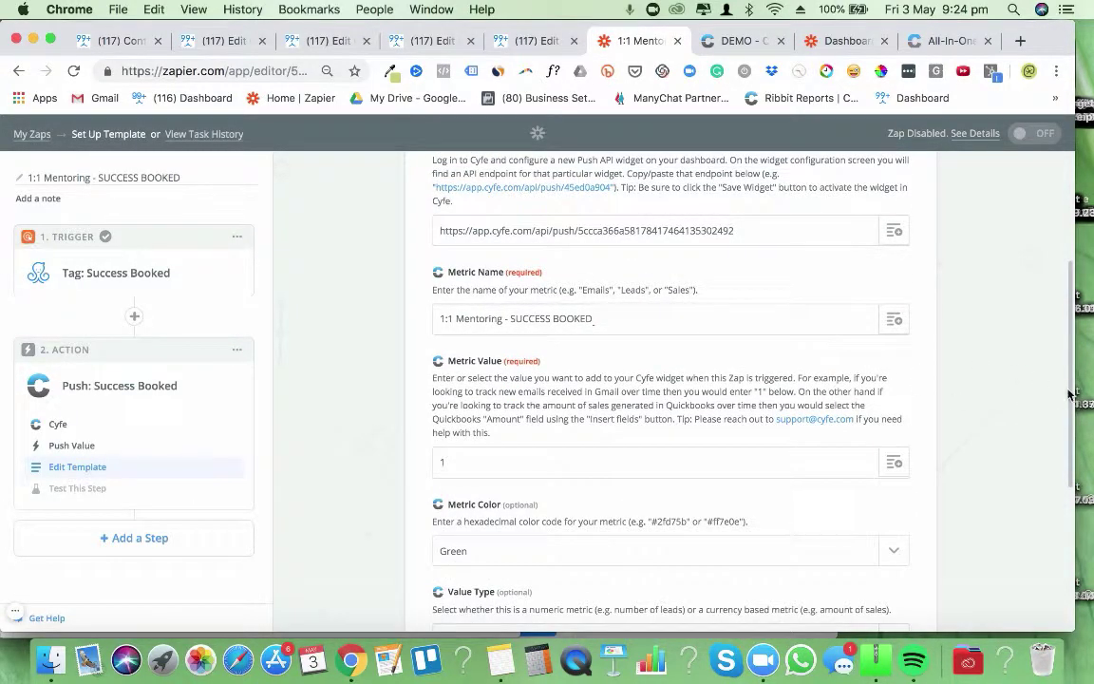
scroll(1071, 395, down, 3)
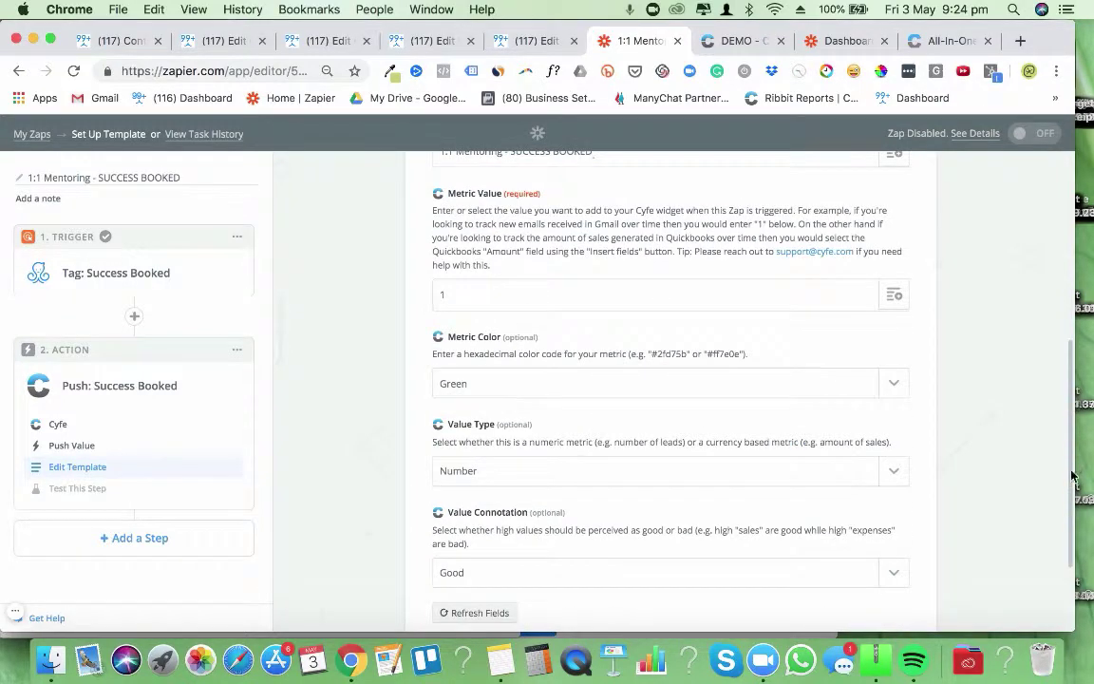
scroll(1072, 475, down, 2)
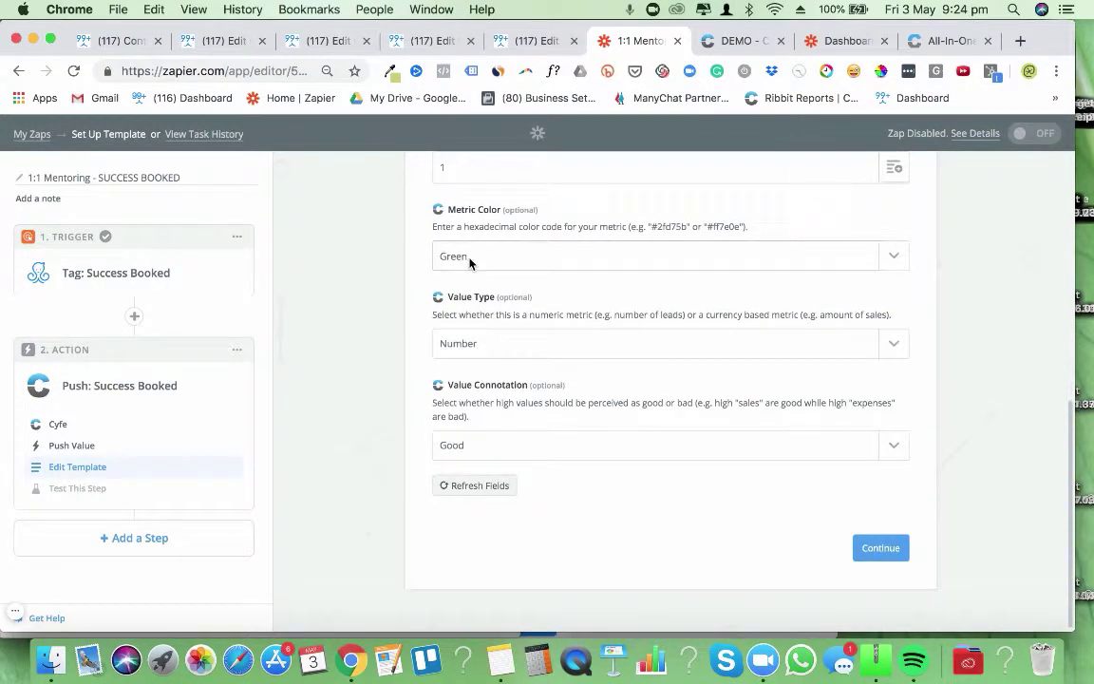
click(894, 265)
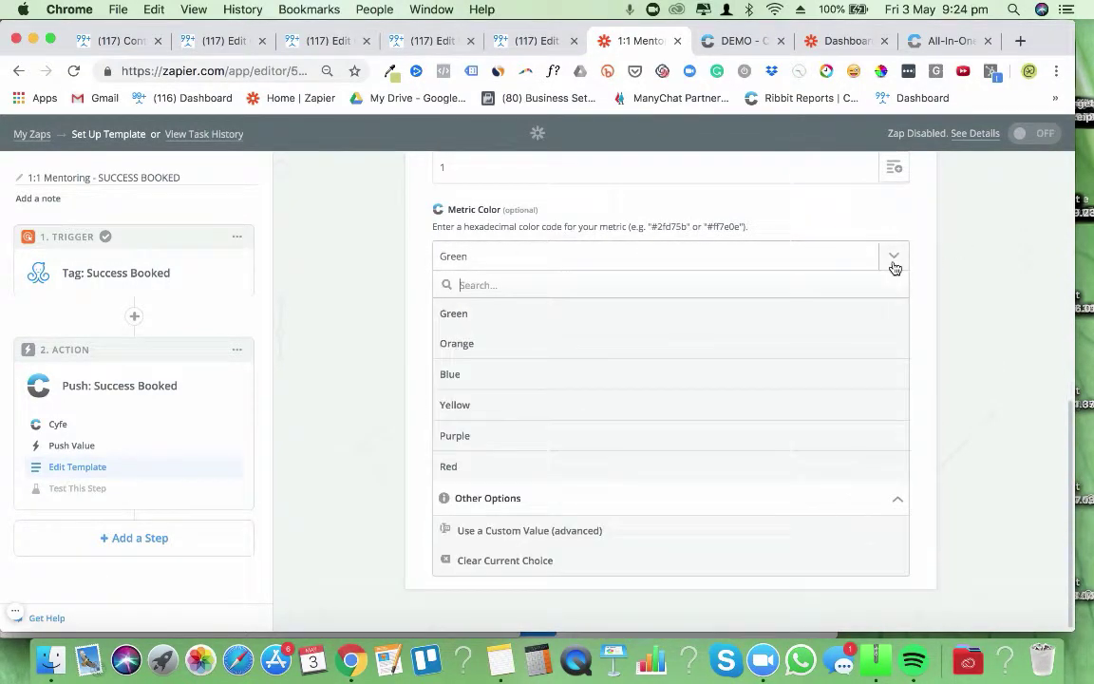
click(505, 439)
click(892, 553)
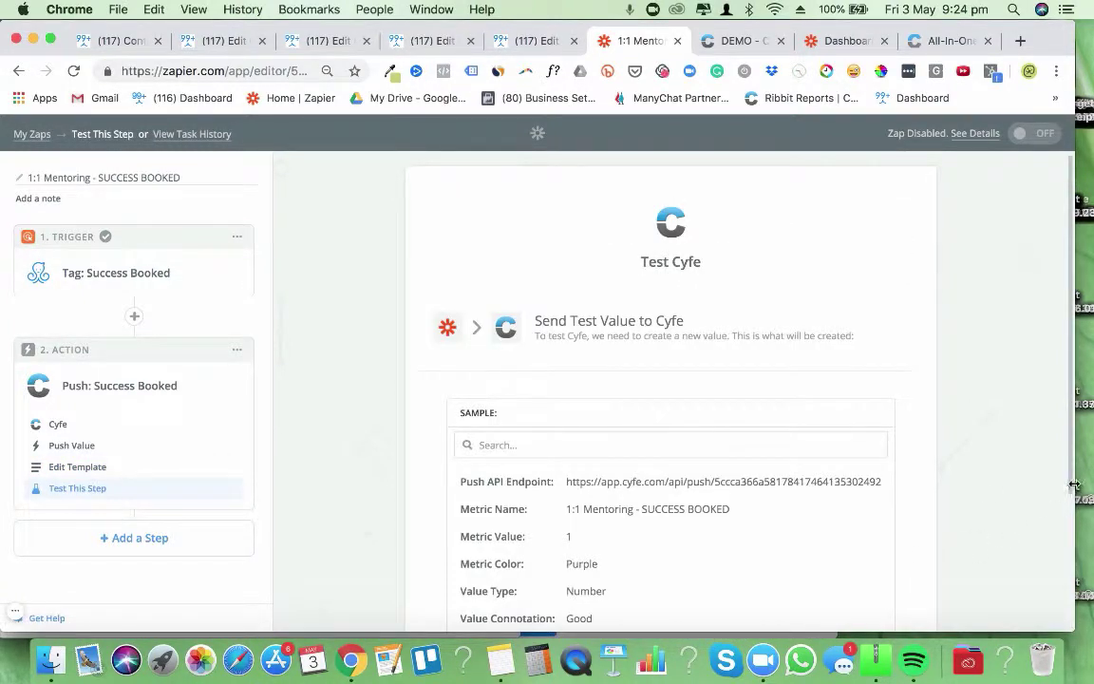
scroll(1070, 482, down, 3)
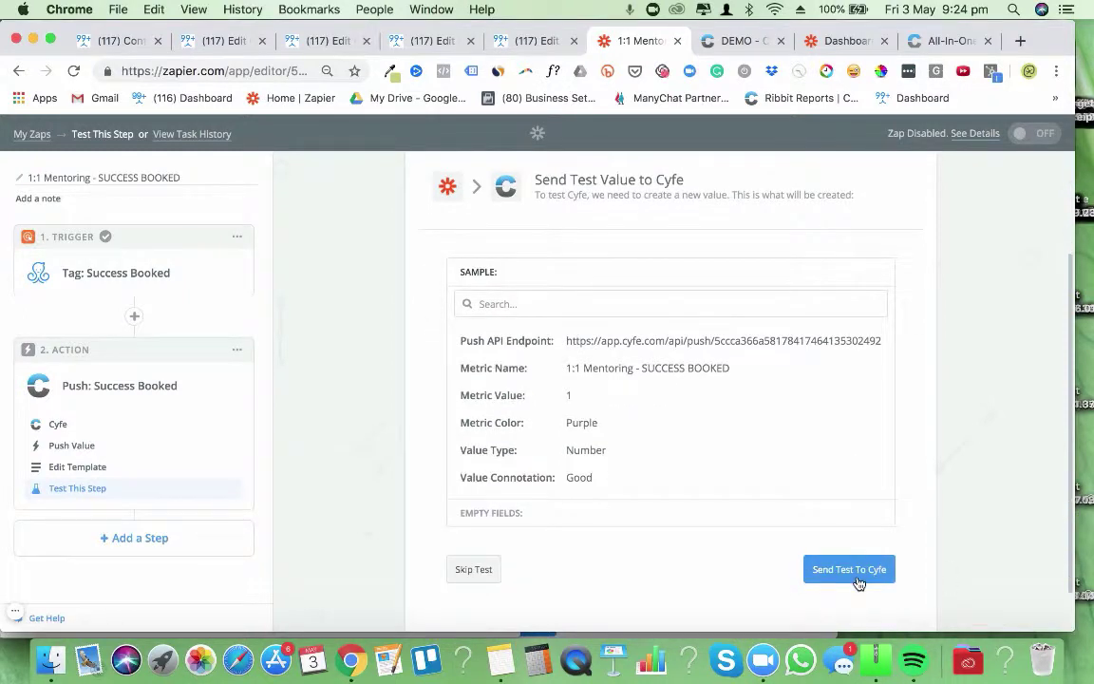
click(856, 576)
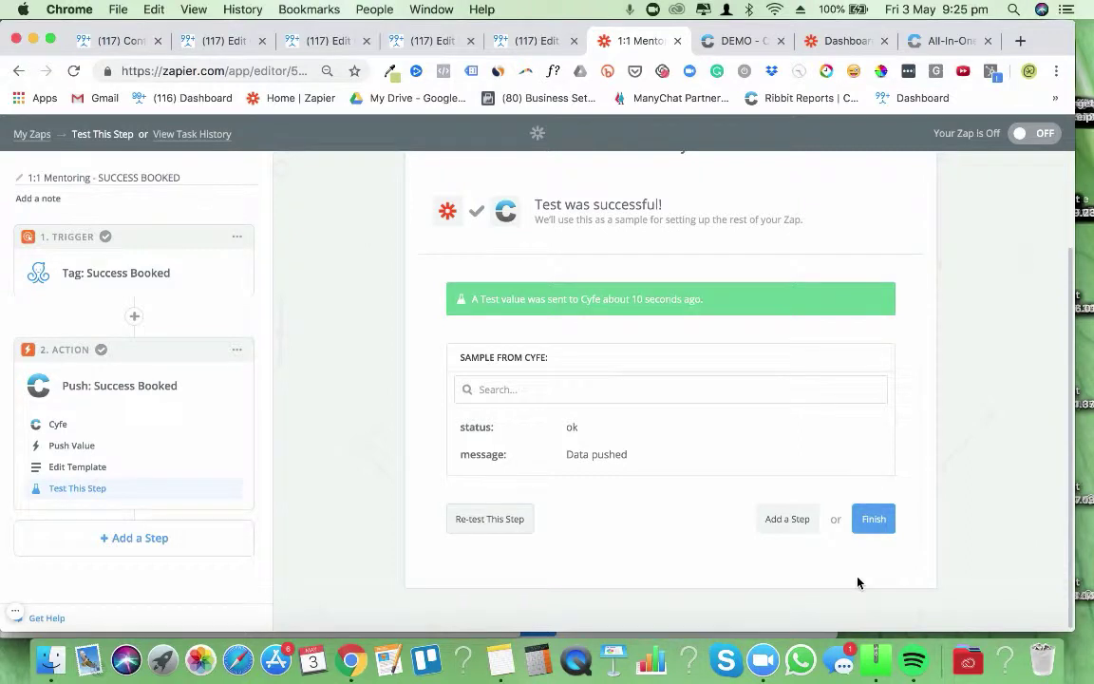
Turn the zap on, reload the Cyfe dashboard, and stretch the SUCCESS BOOKED widget to match the first
click(873, 520)
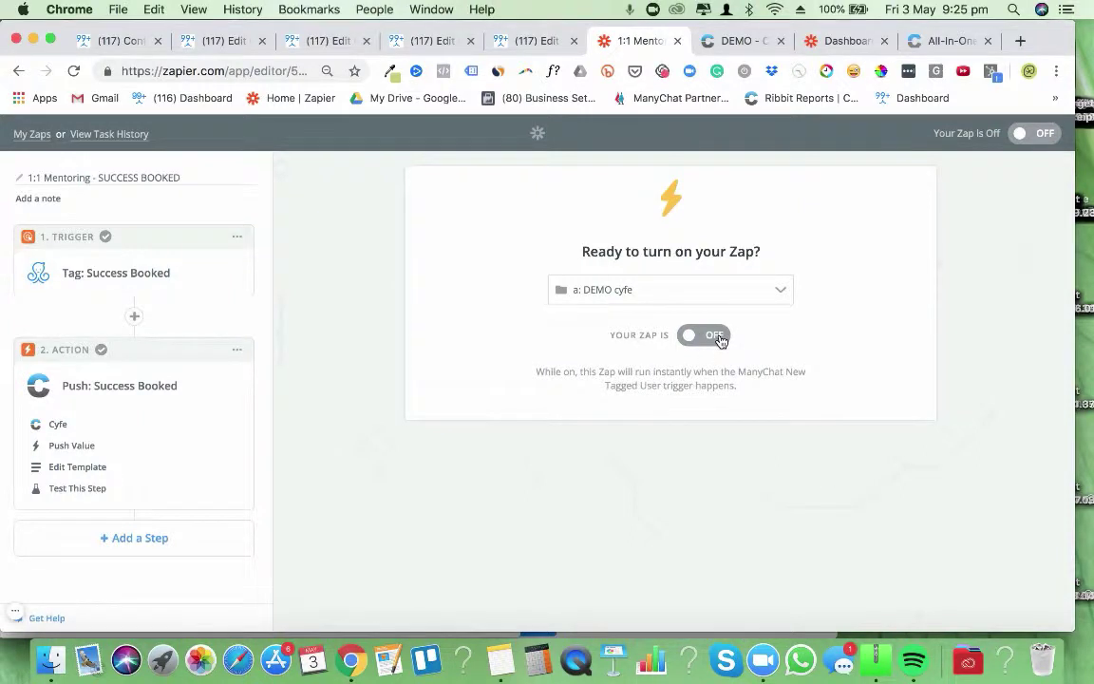
click(717, 338)
click(712, 41)
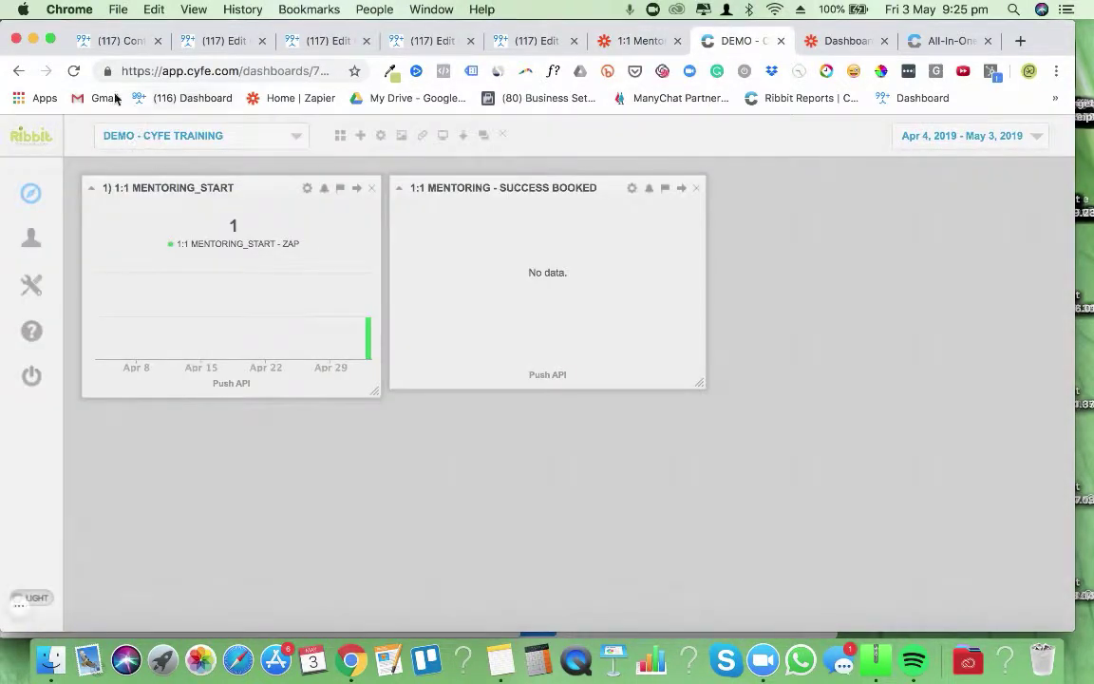
click(74, 72)
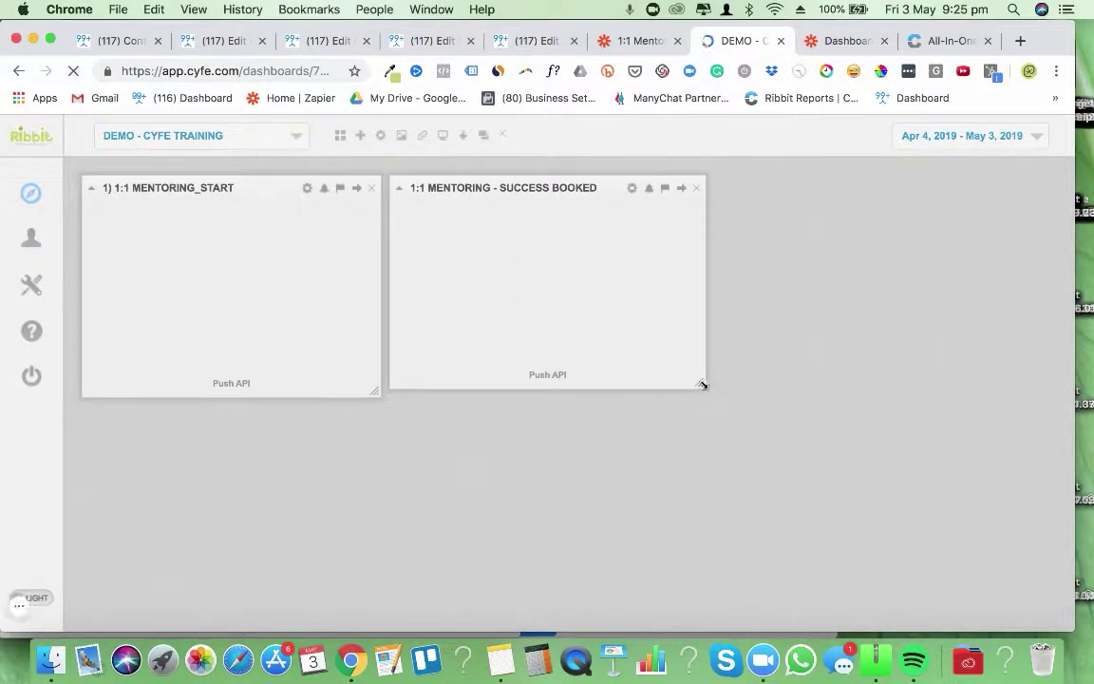
drag(703, 383, 703, 400)
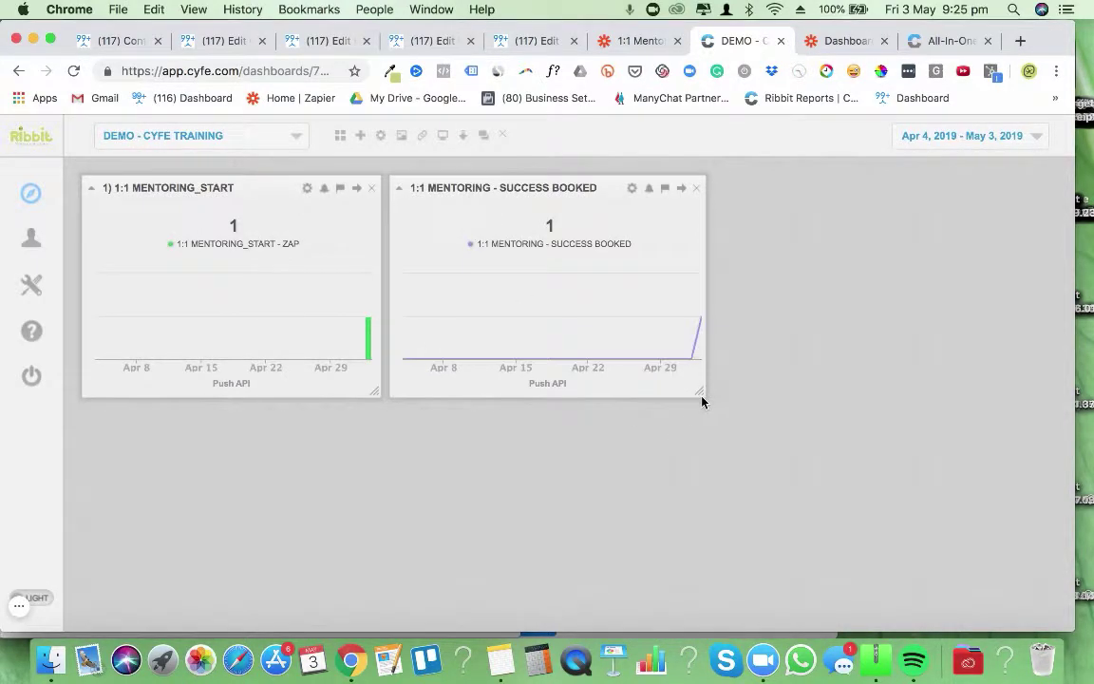
mouse_move(692, 359)
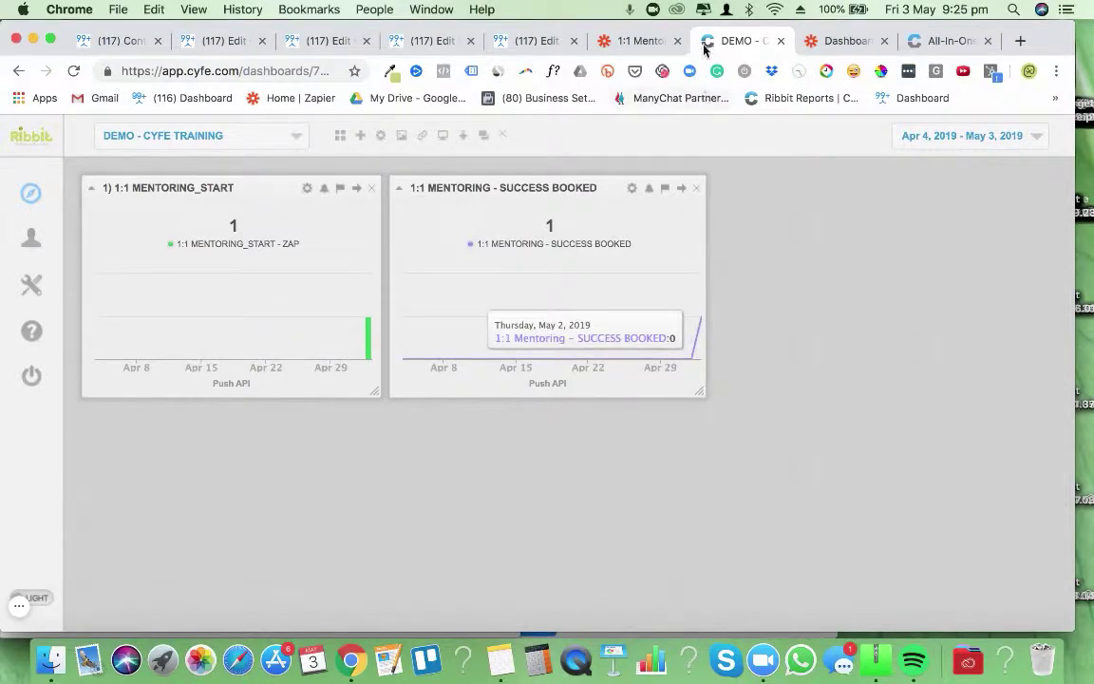
Add a new Push API widget to the Cyfe dashboard and open its settings
click(341, 137)
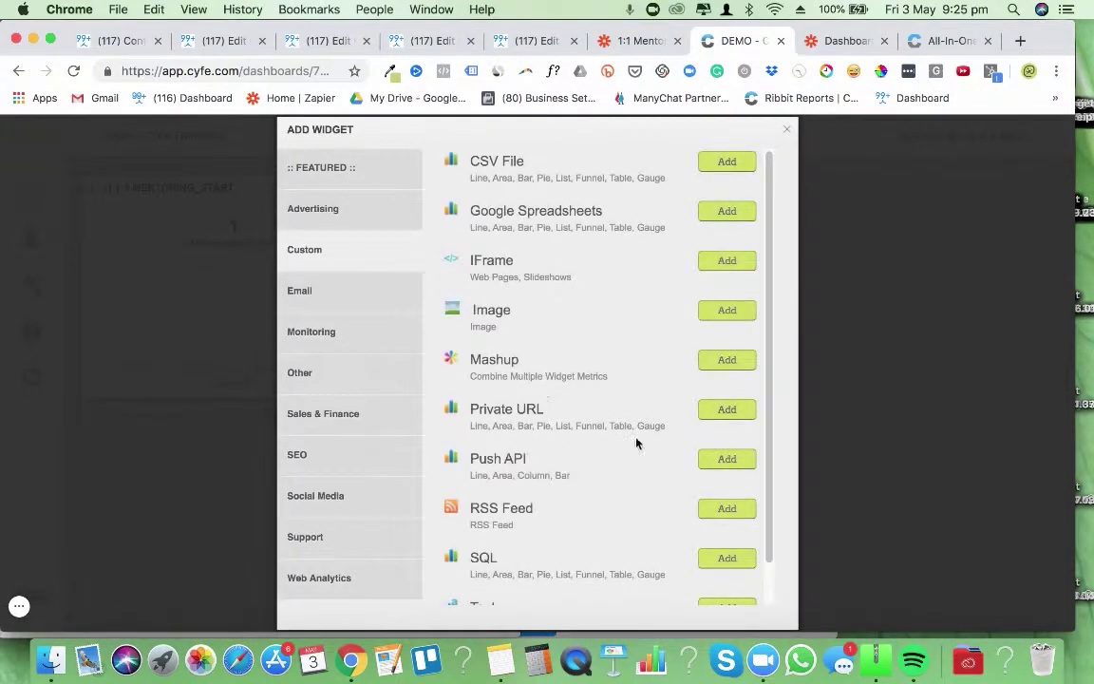
click(726, 461)
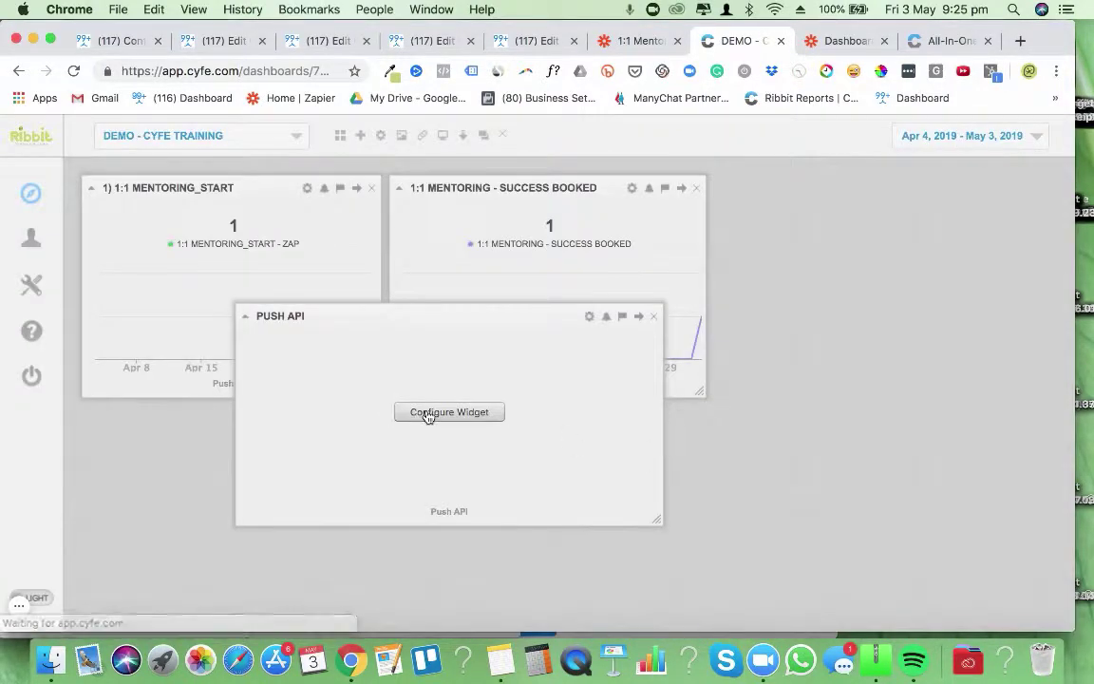
click(439, 417)
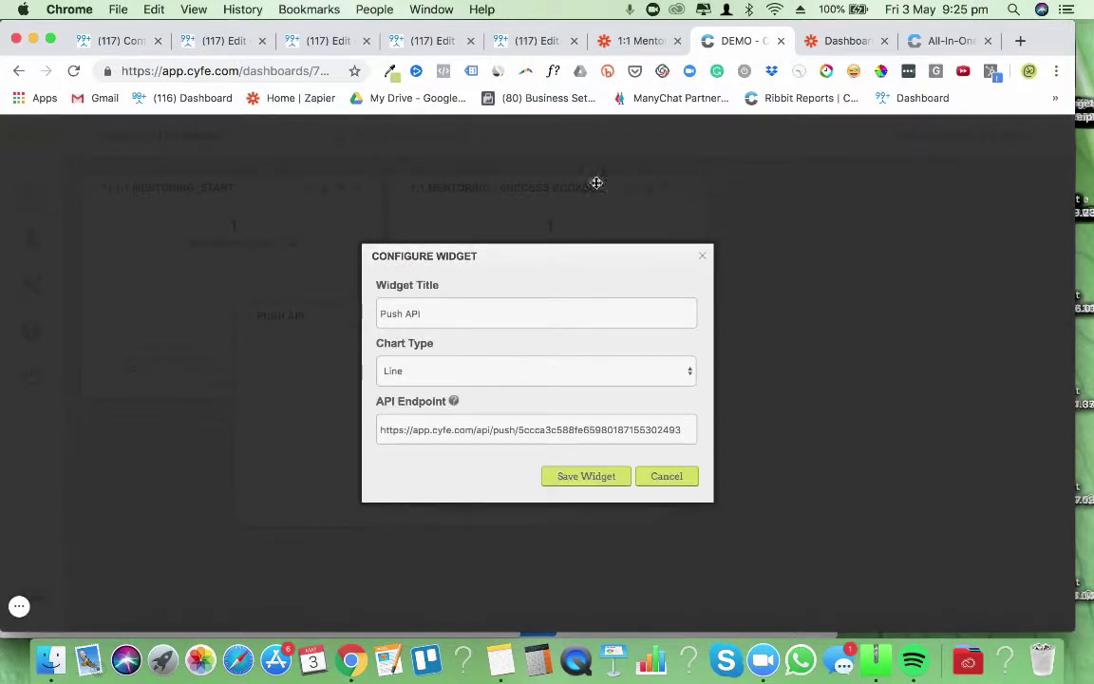
Duplicate the SUCCESS BOOKED zap from My Zaps and open the copy with its notes
click(640, 41)
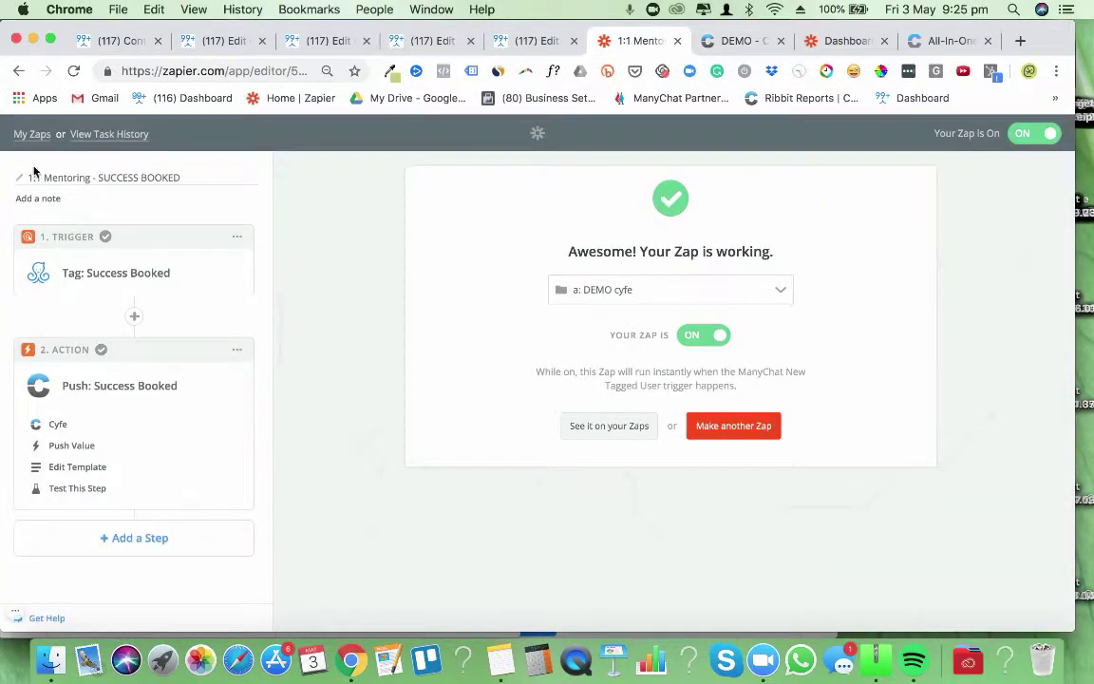
click(32, 134)
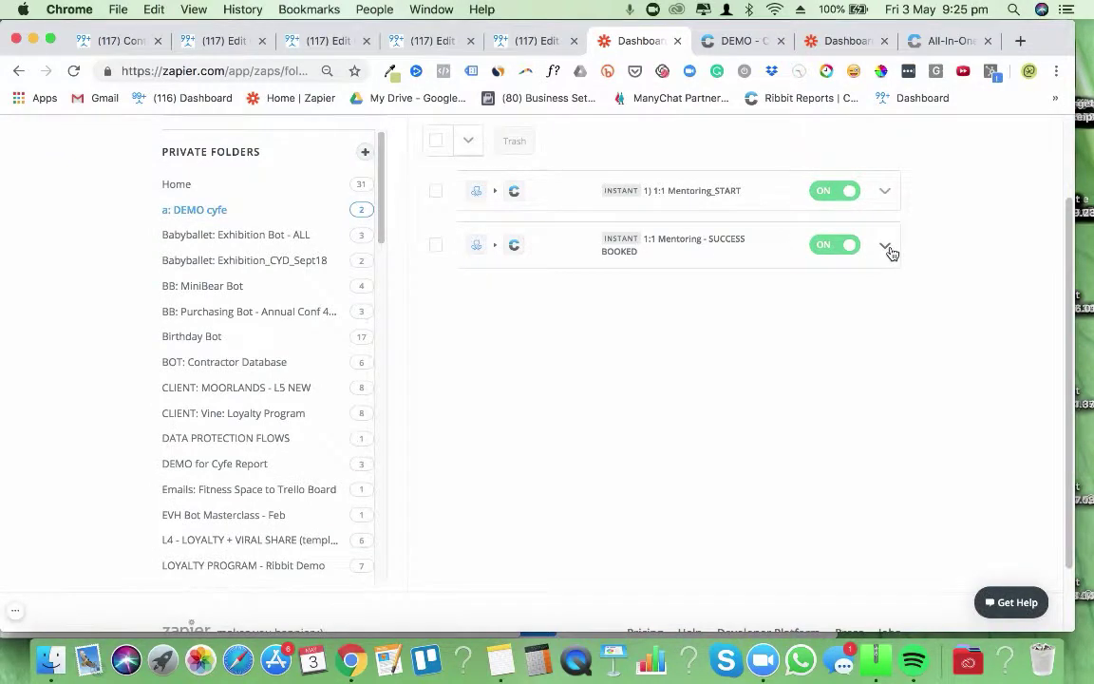
click(887, 250)
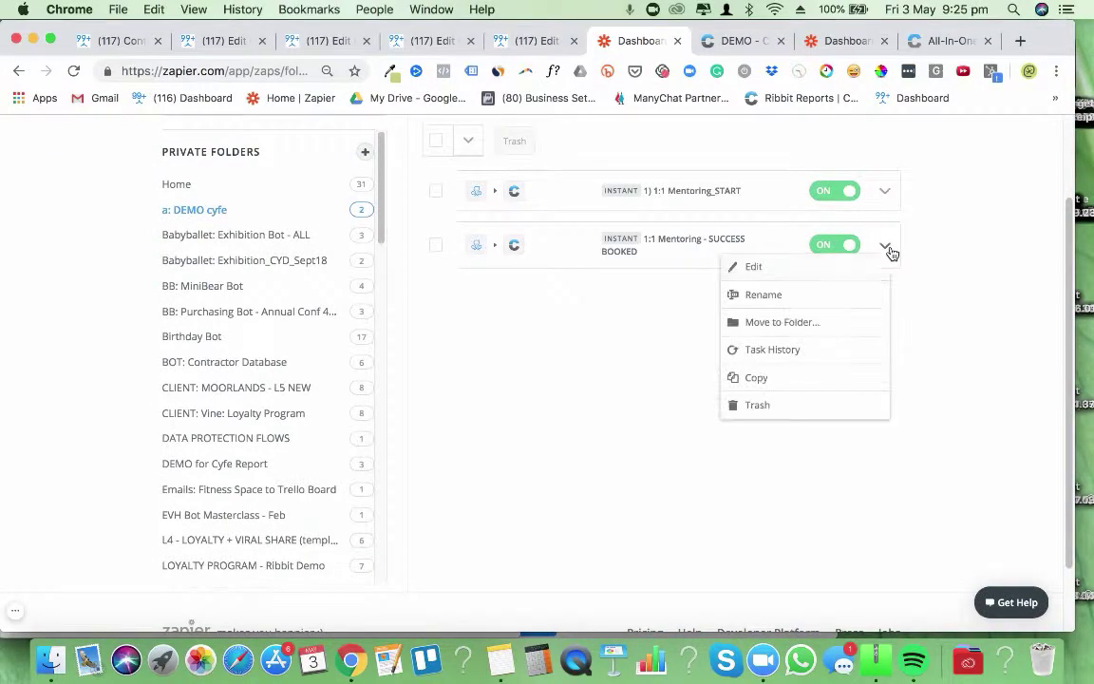
click(791, 377)
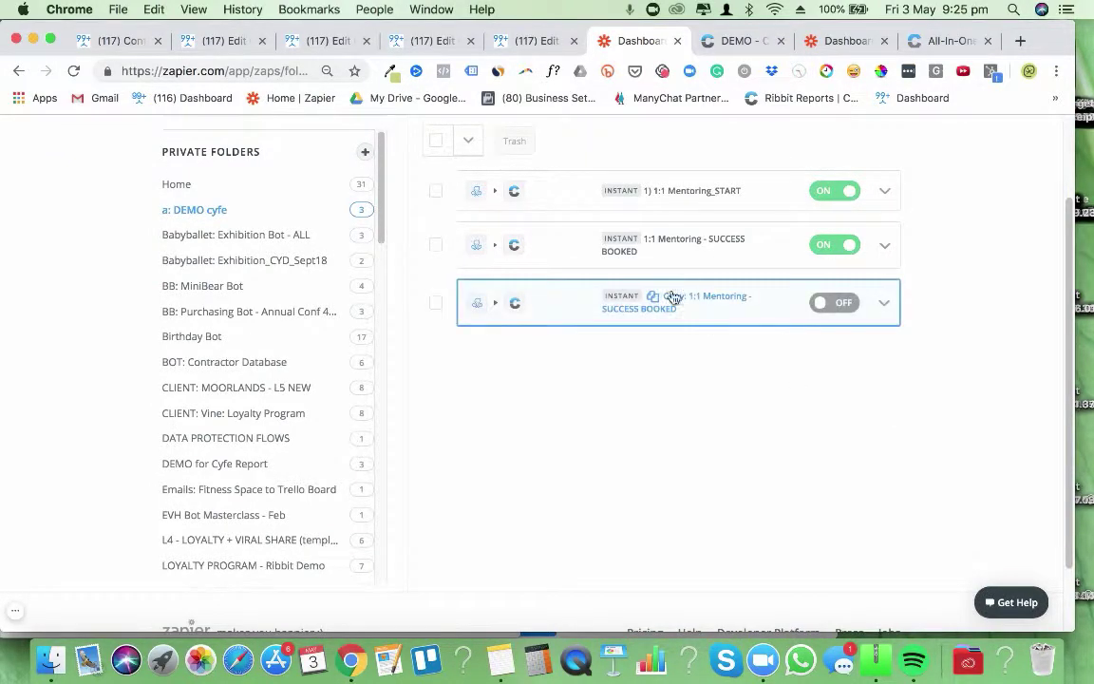
click(706, 302)
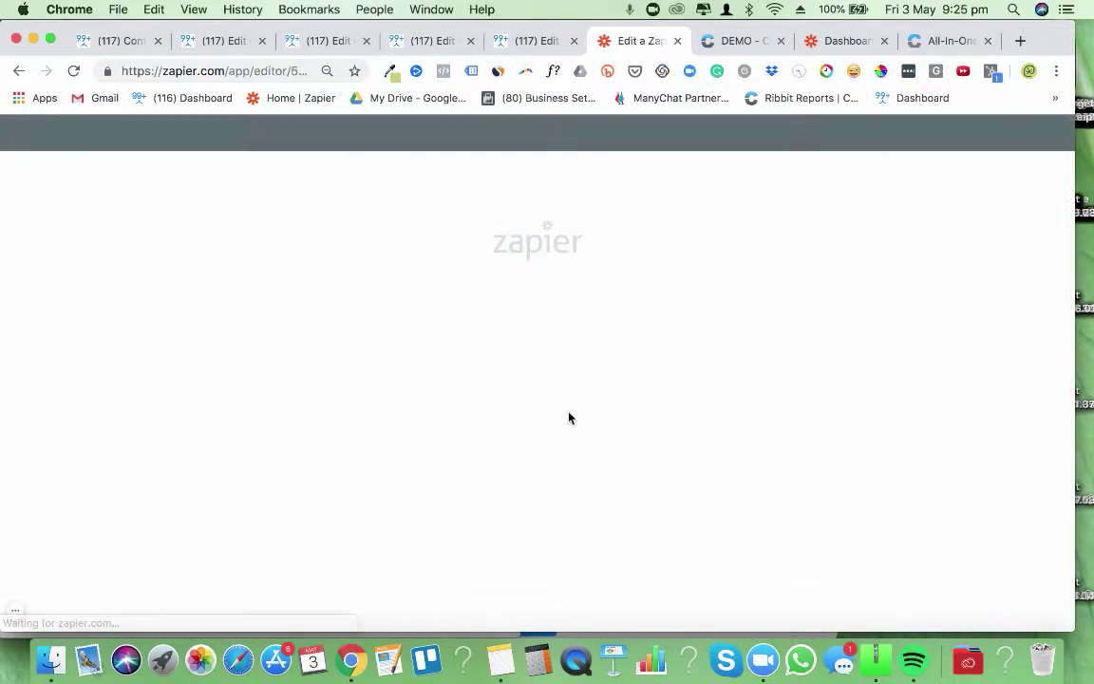
click(501, 665)
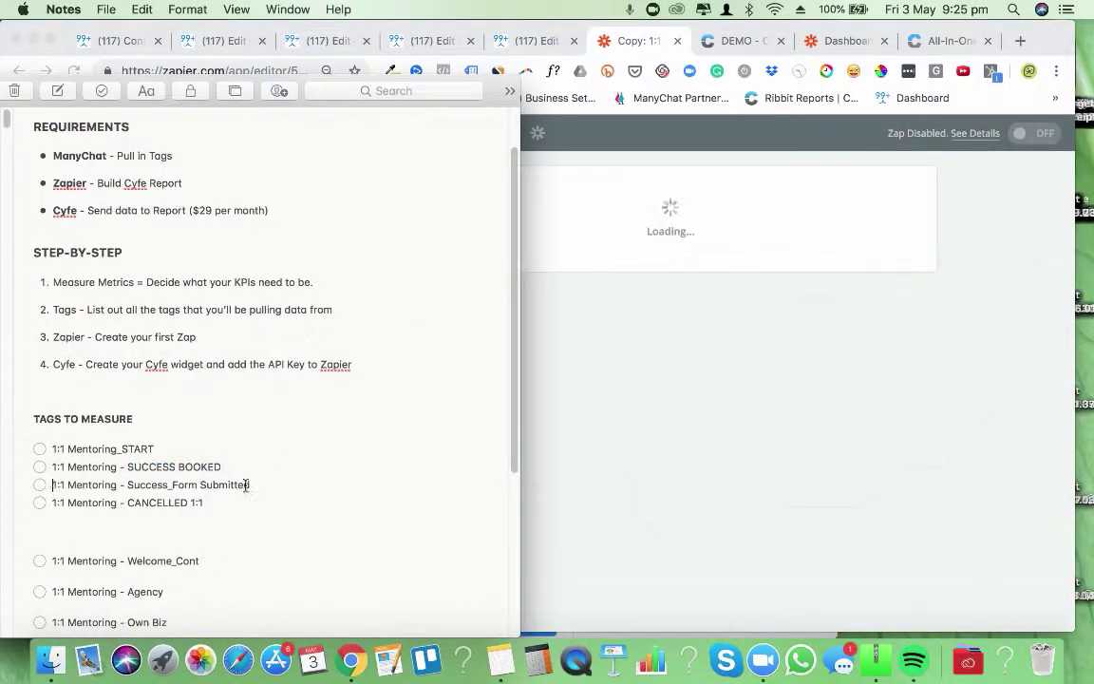
Rename the copied zap to '1:1 Mentoring - Success_Form Submitted' using the tag from Notes
triple_click(253, 484)
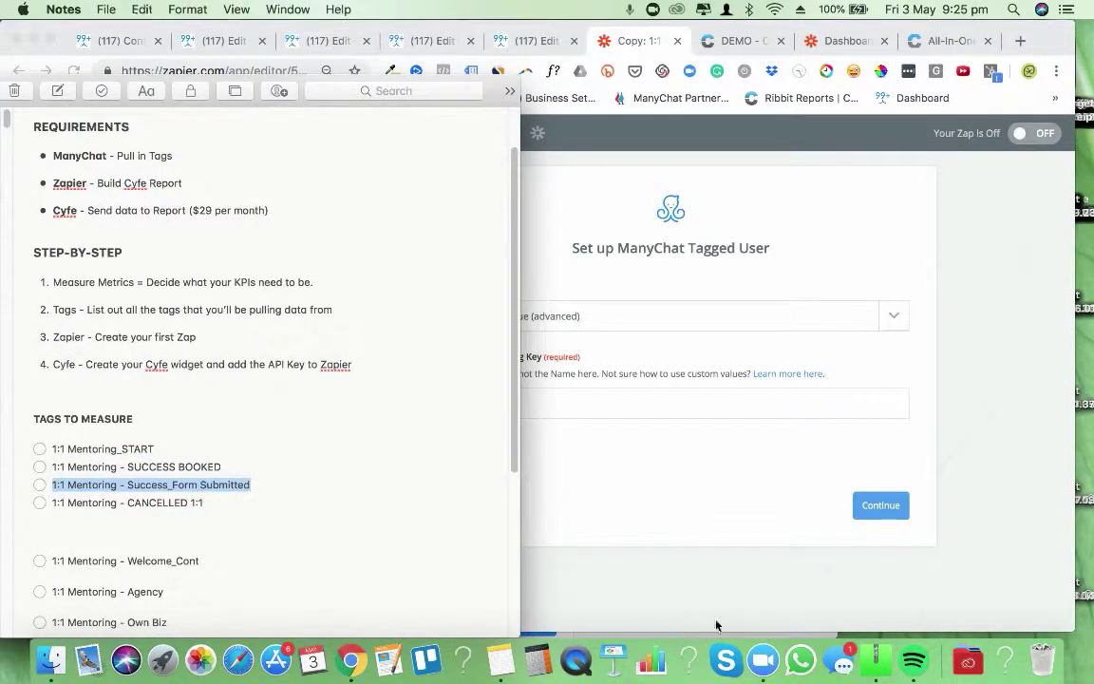
click(722, 444)
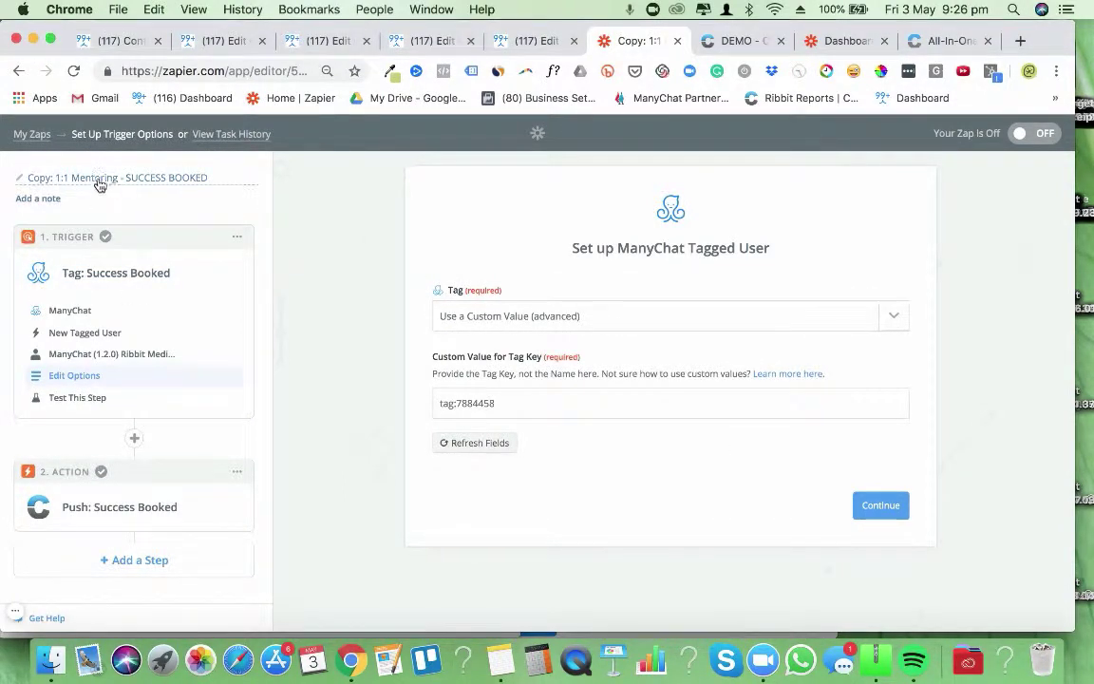
click(65, 178)
key(super+v)
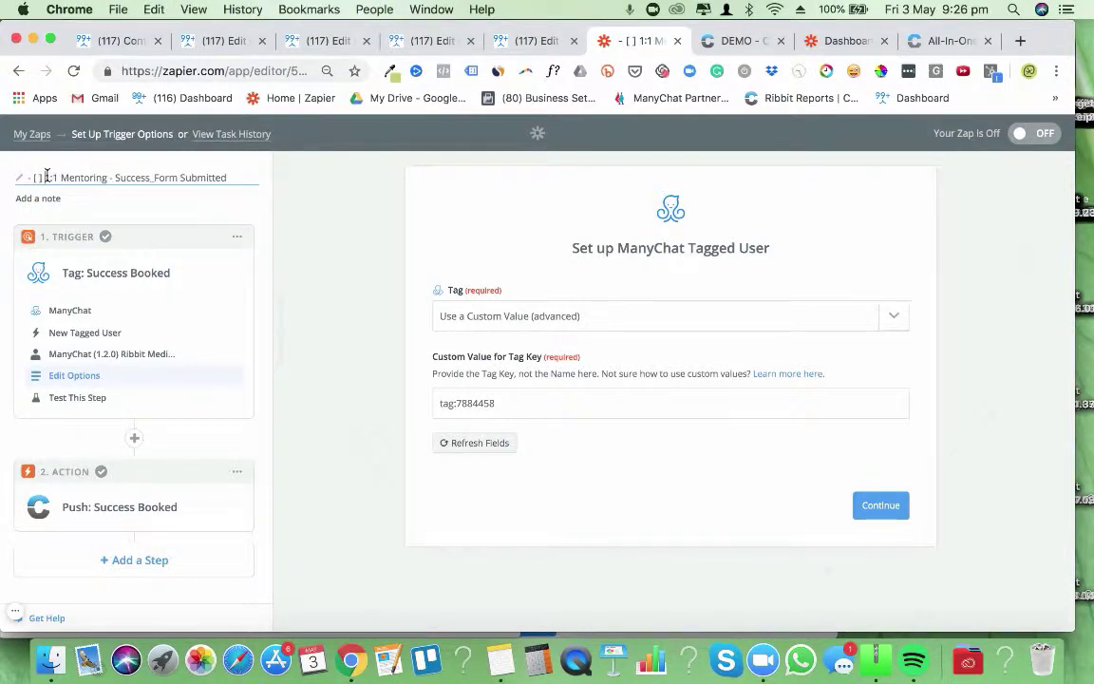
click(46, 177)
key(BackSpace)
key(BackSpace)
key(BackSpace)
key(BackSpace)
key(BackSpace)
key(BackSpace)
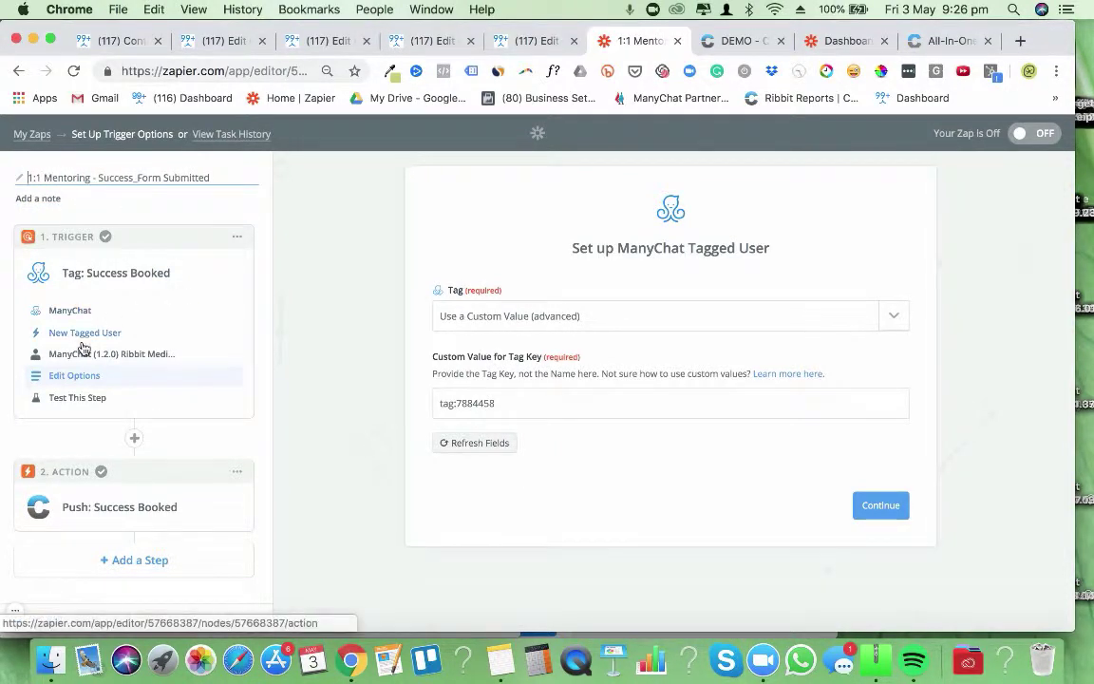
Set the ManyChat trigger tag to '1:1 Mentoring - Success_Form Submitted' and accept the sample
click(76, 332)
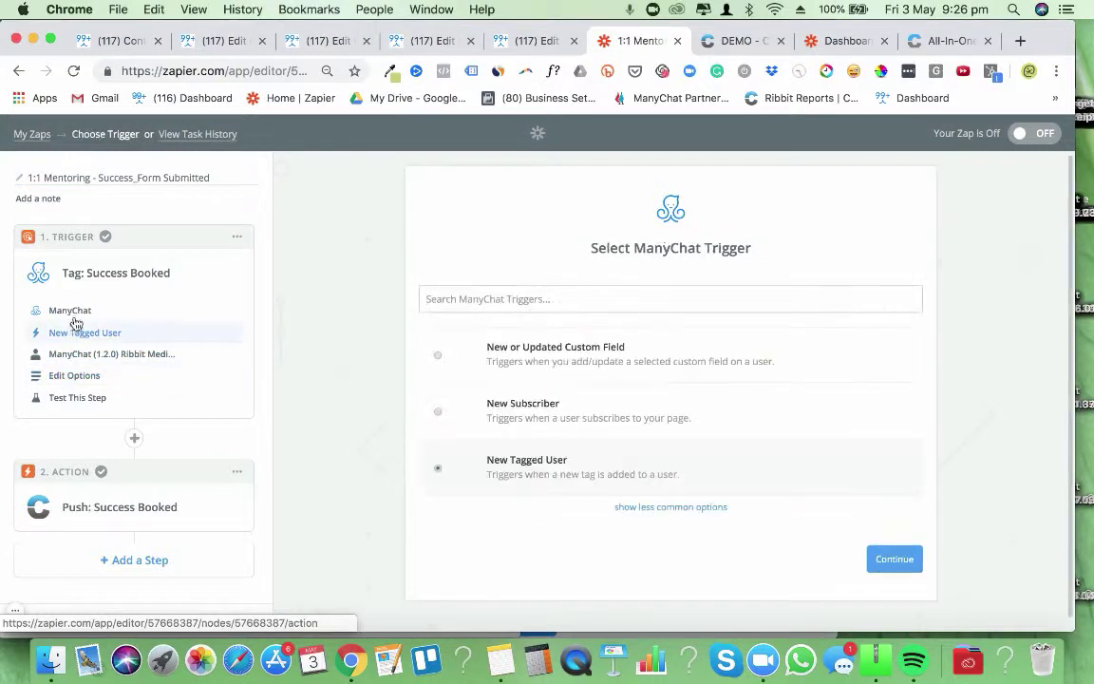
click(76, 379)
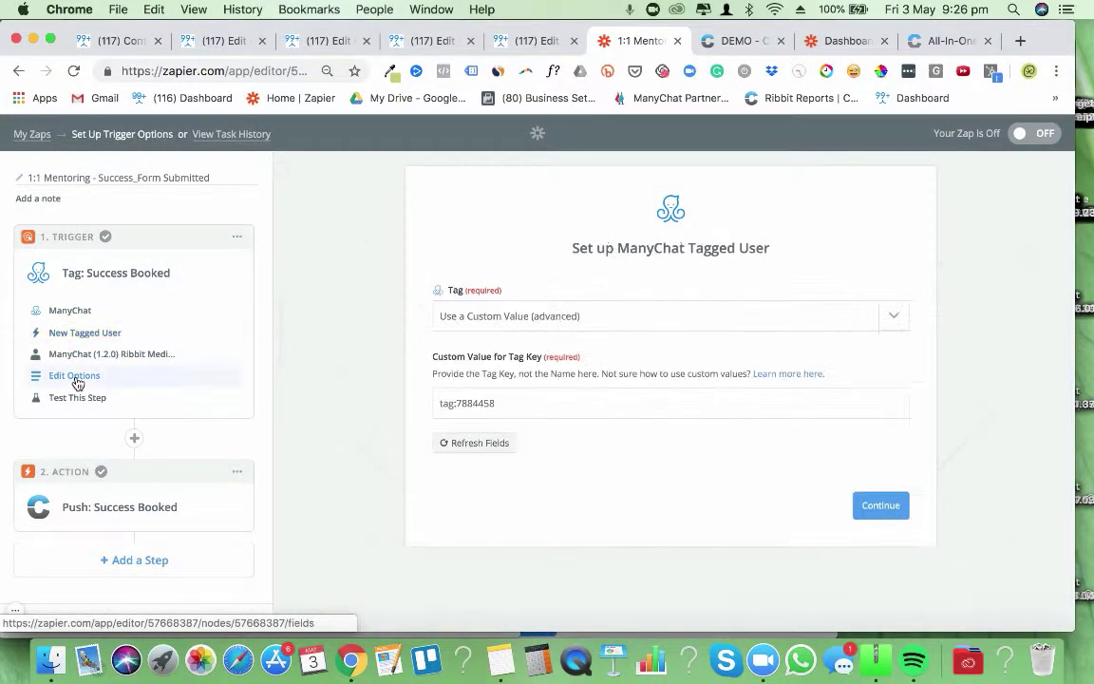
click(896, 322)
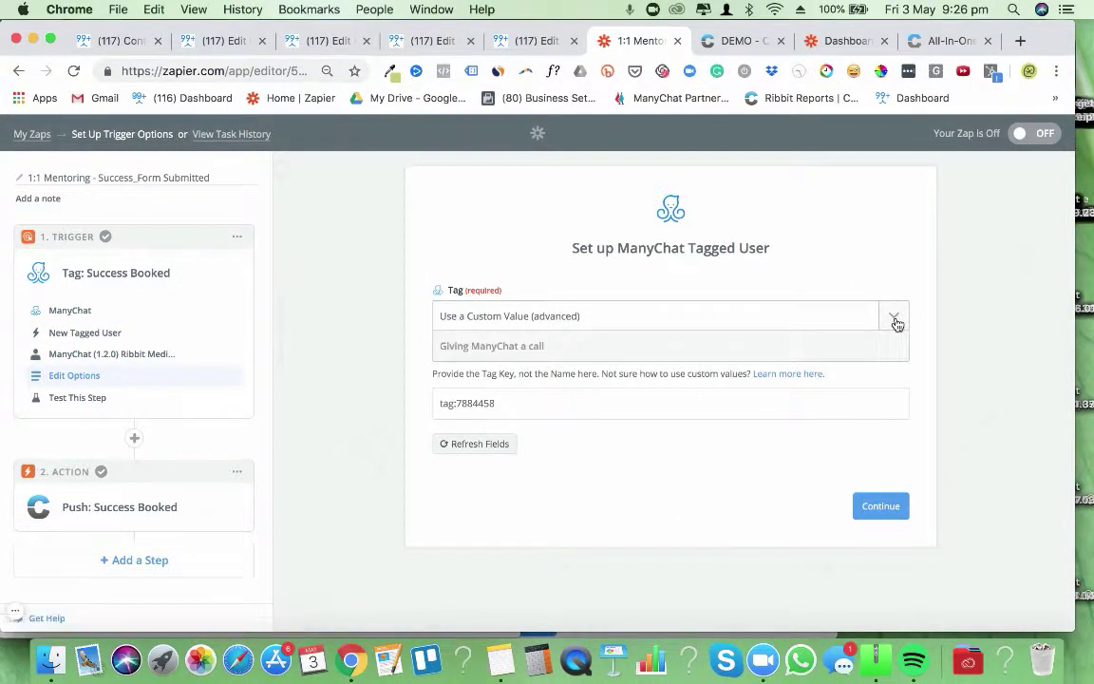
key(super+v)
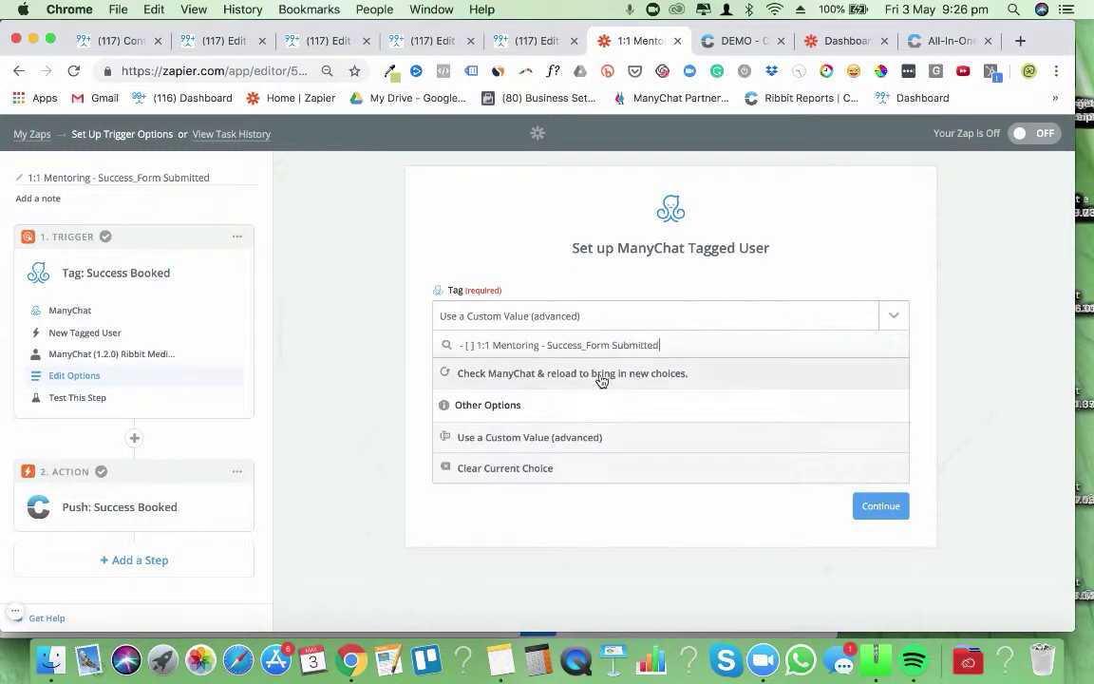
click(475, 345)
key(BackSpace)
key(BackSpace)
key(BackSpace)
key(BackSpace)
key(BackSpace)
key(BackSpace)
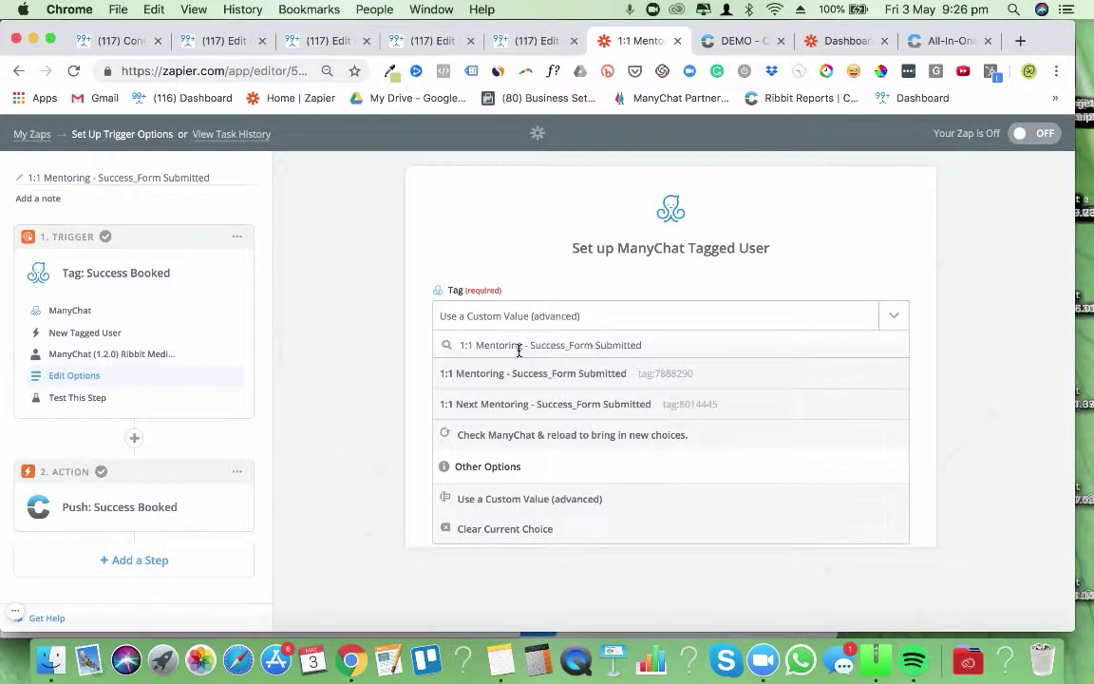
click(488, 374)
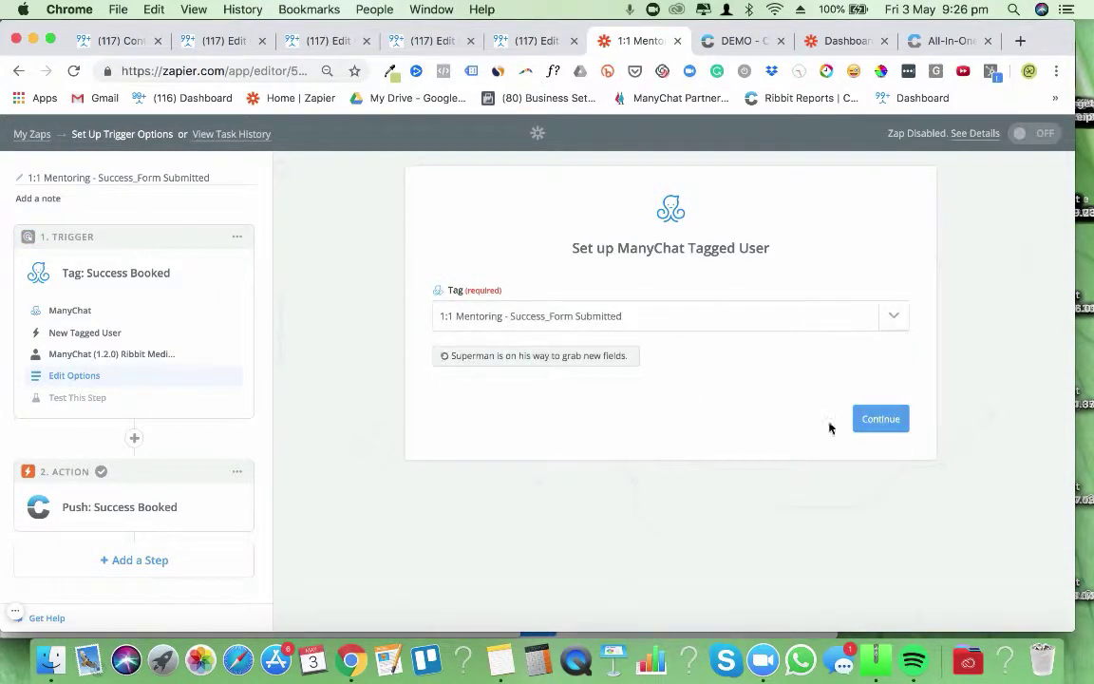
click(885, 422)
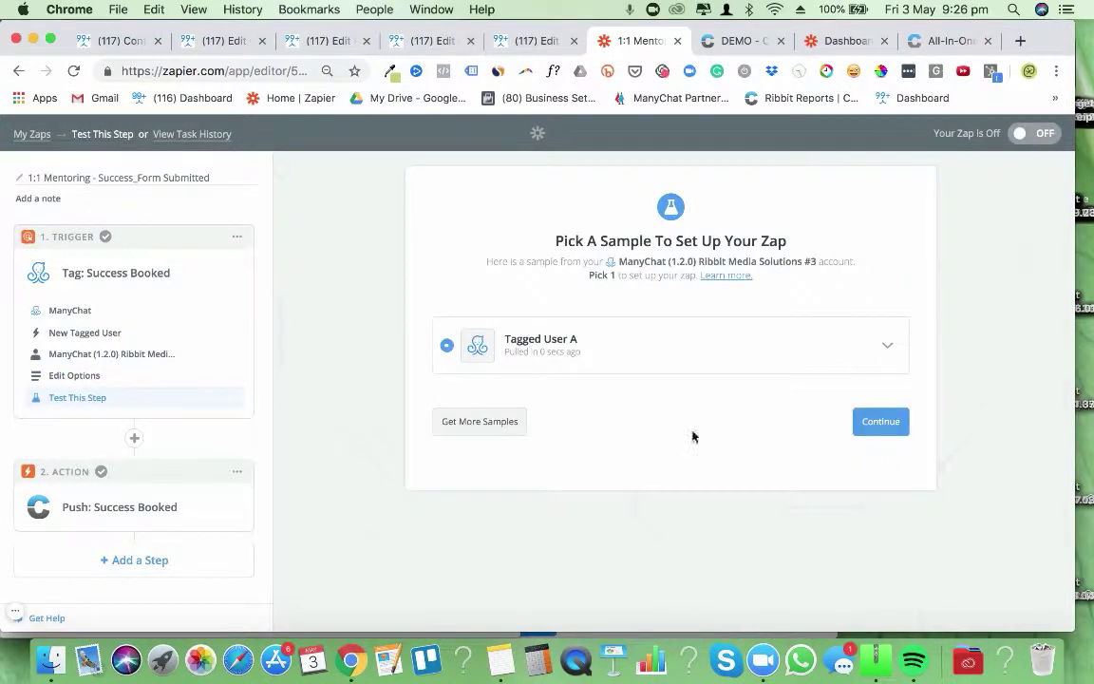
click(882, 424)
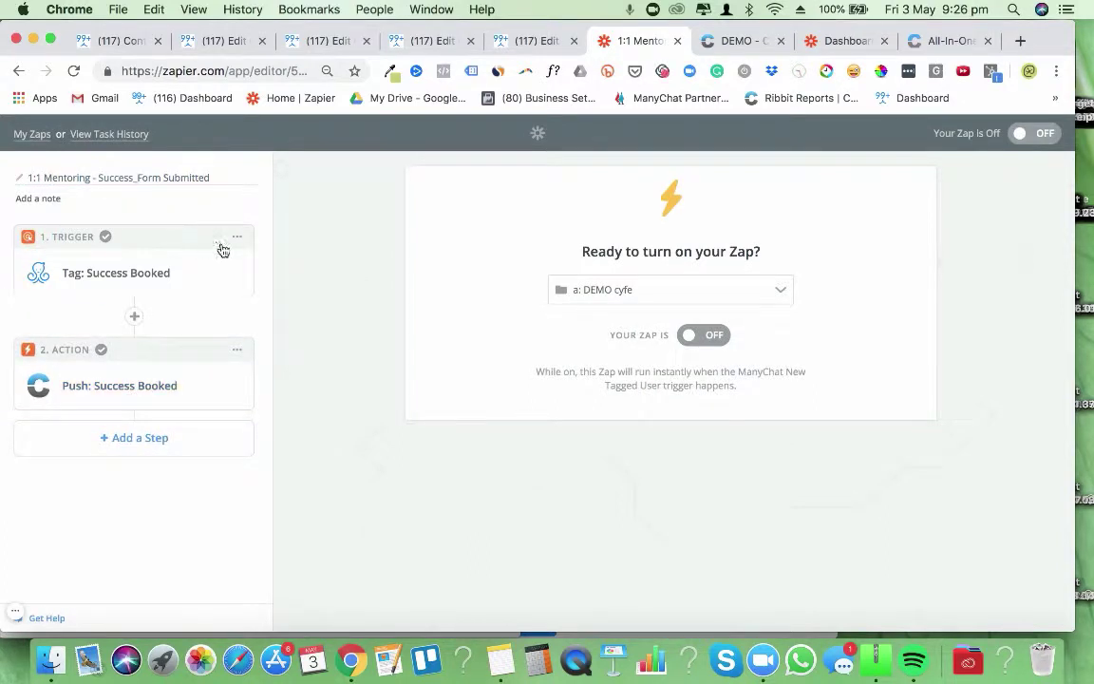
Rename the trigger step to 'Tag: Form'
click(237, 238)
click(210, 259)
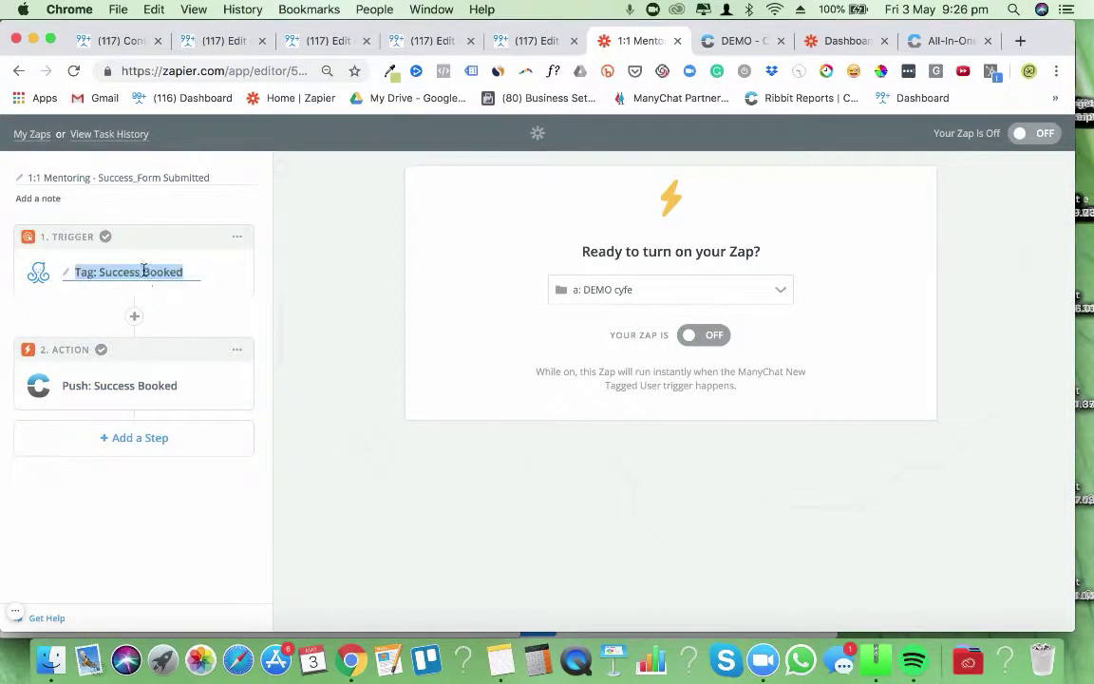
click(143, 272)
drag(143, 272, 196, 272)
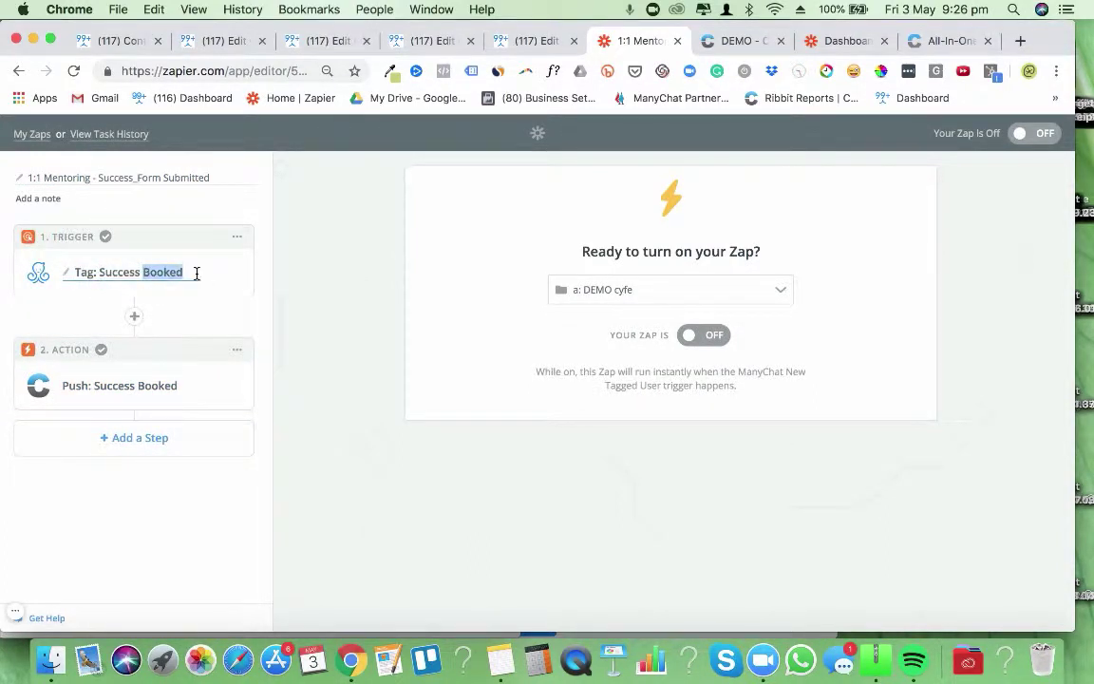
key(BackSpace)
key(BackSpace)
key(BackSpace)
key(BackSpace)
text(Form)
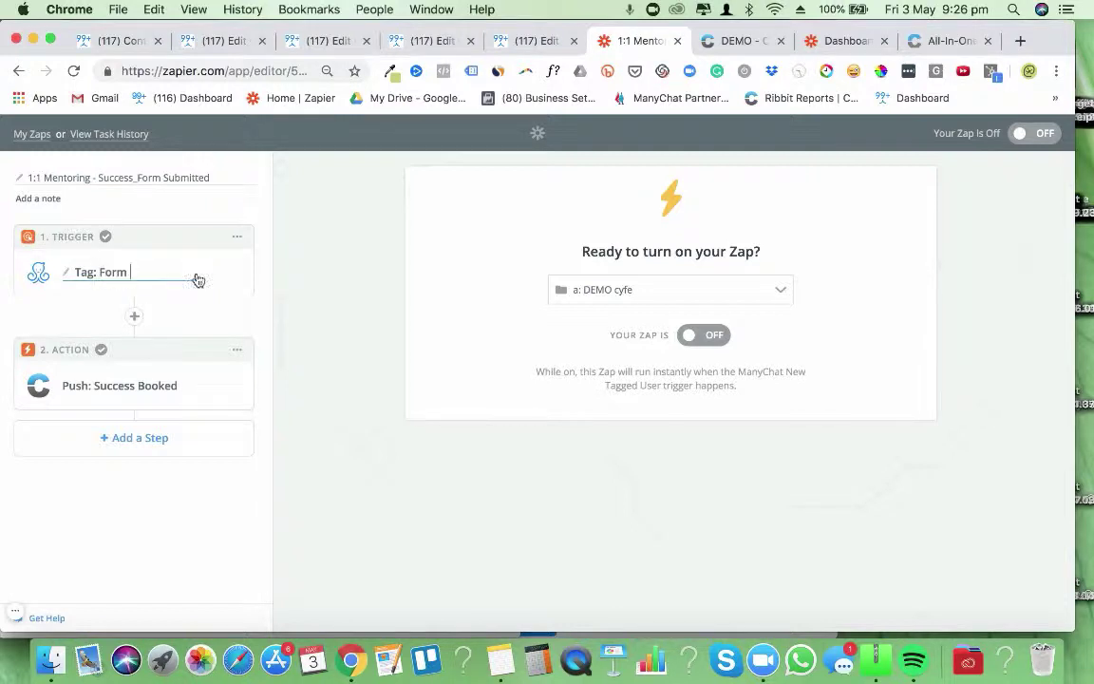
key(Return)
Rename the action step to 'Push: Form Submitted' and expand its details
click(238, 352)
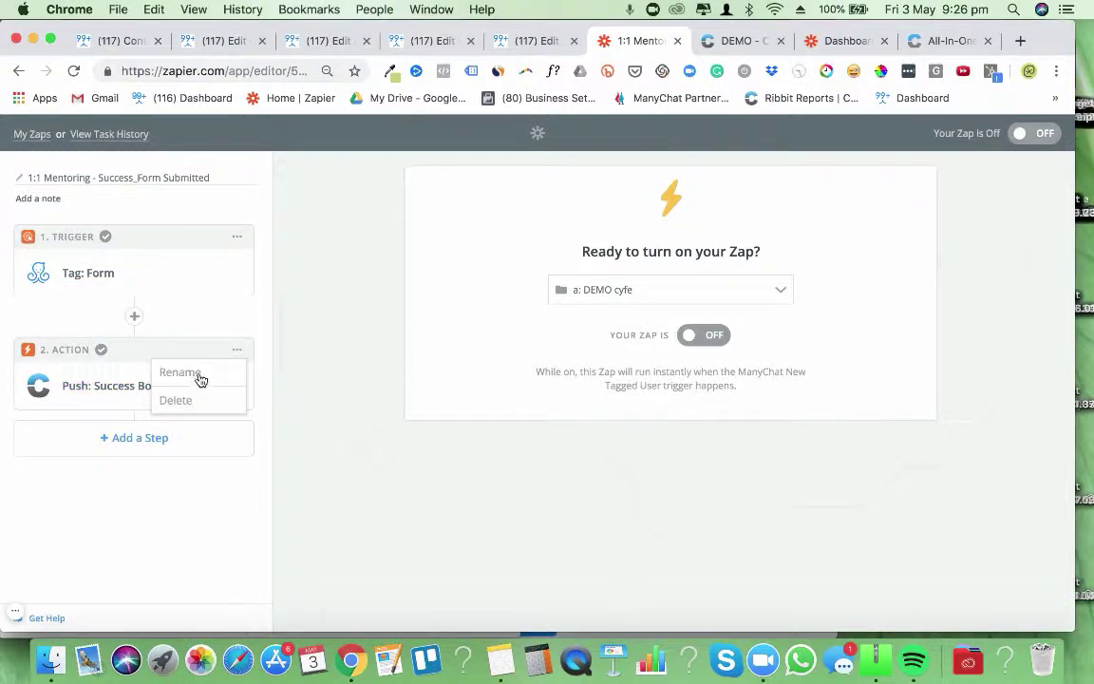
click(194, 374)
drag(112, 385, 193, 386)
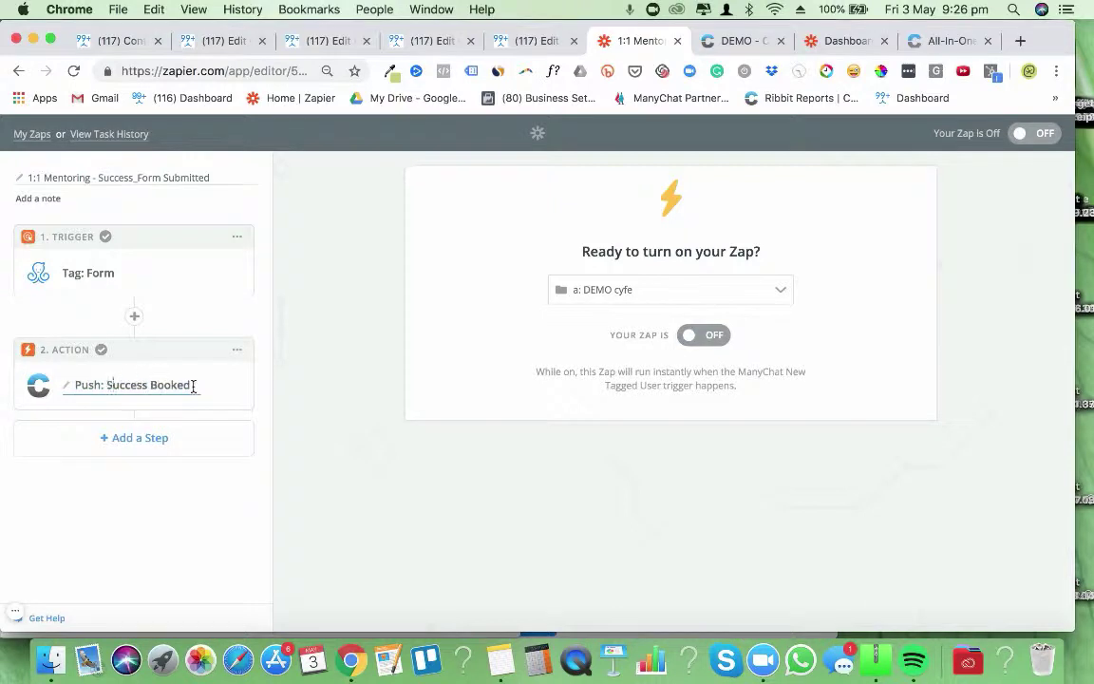
key(BackSpace)
text(Form Submitted)
key(Return)
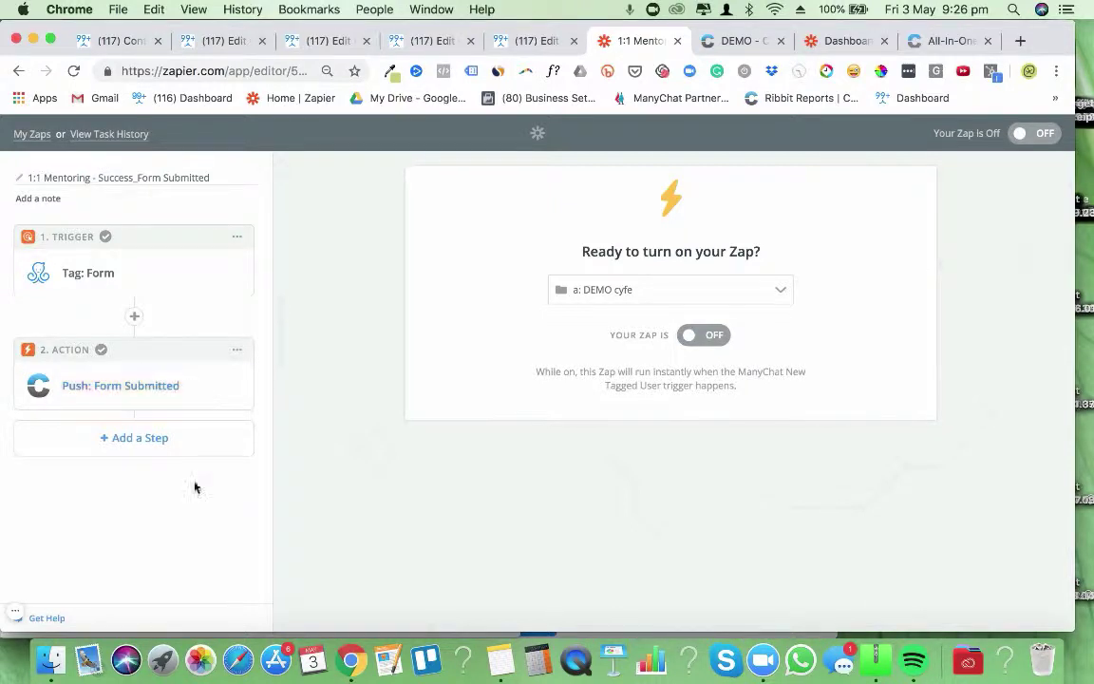
click(139, 389)
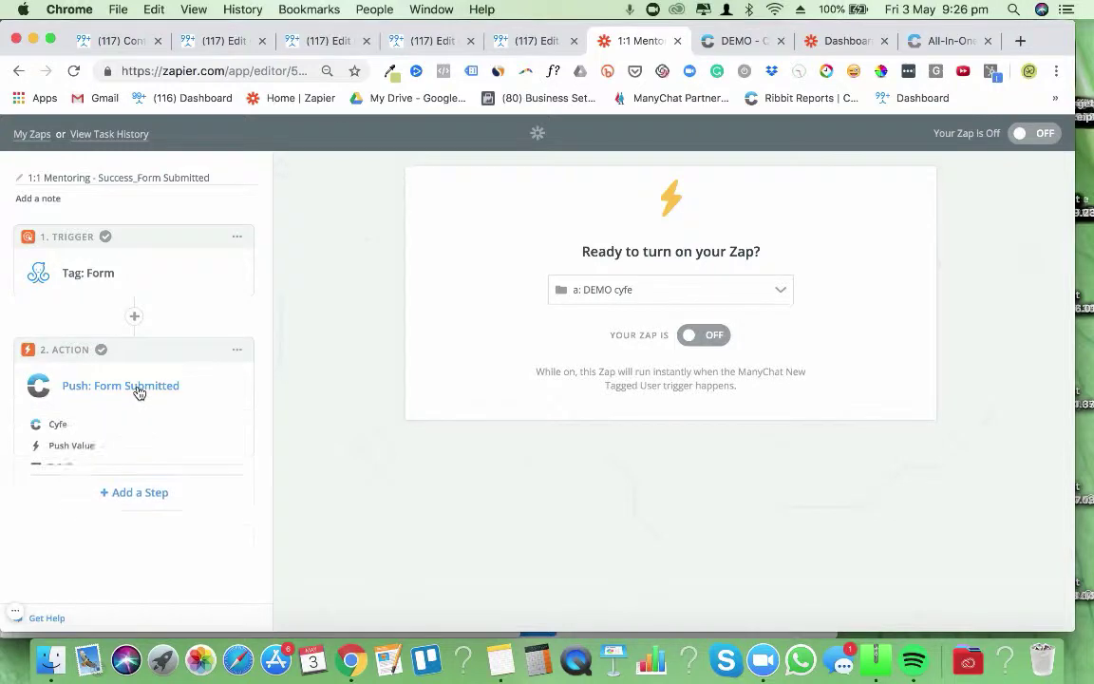
Open the Cyfe push value form and delete the old endpoint URL
click(82, 447)
click(80, 472)
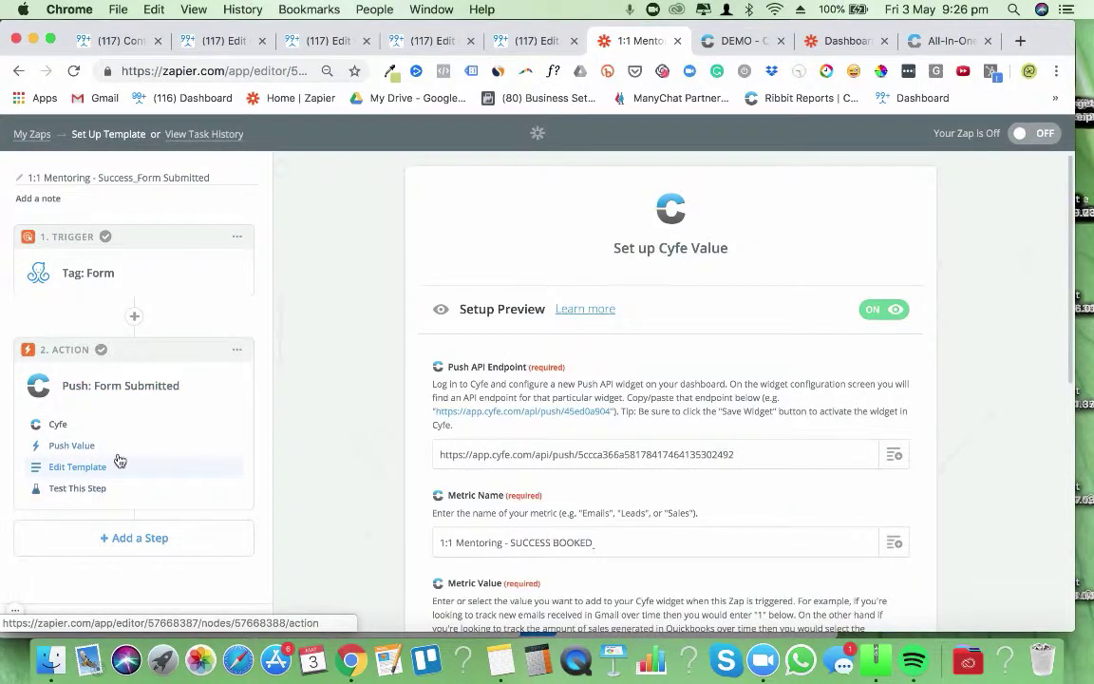
scroll(1069, 359, down, 2)
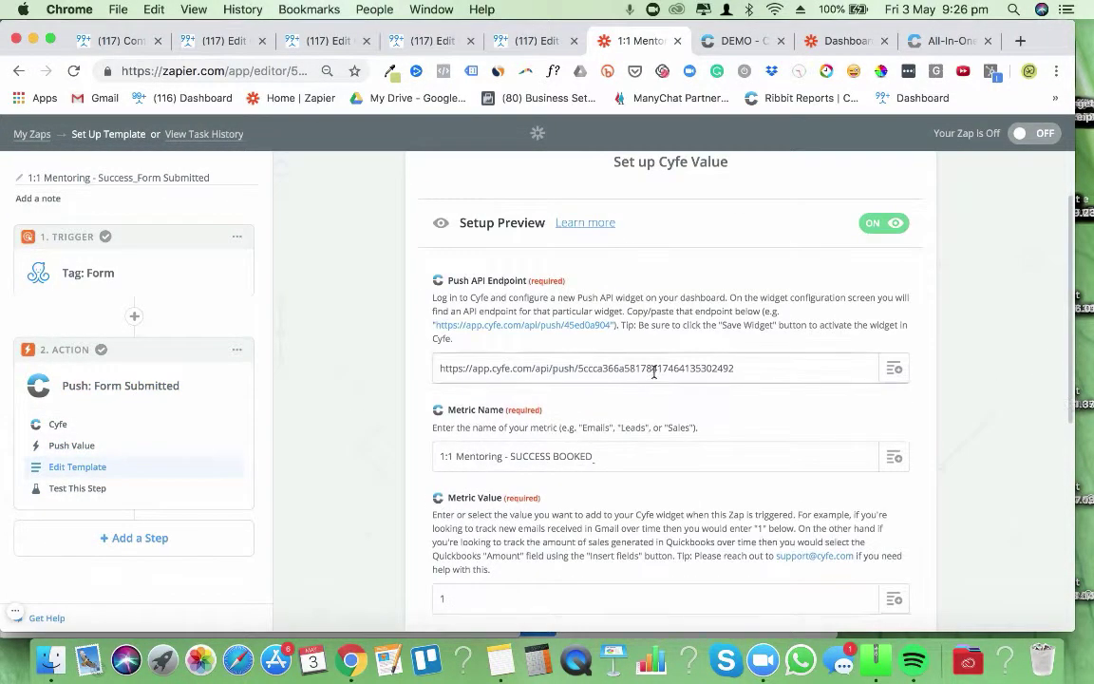
drag(744, 366, 388, 371)
key(BackSpace)
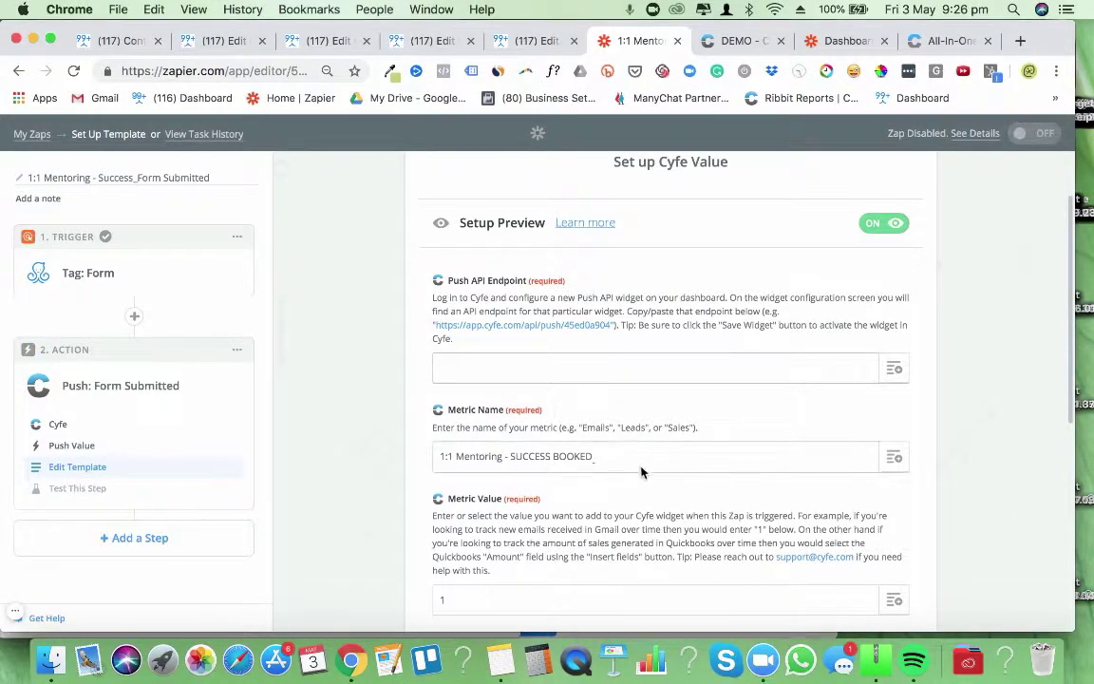
Change the metric name to '1:1 Mentoring - Success_Form Submitted', removing the checkbox prefix
click(528, 455)
drag(596, 456, 387, 458)
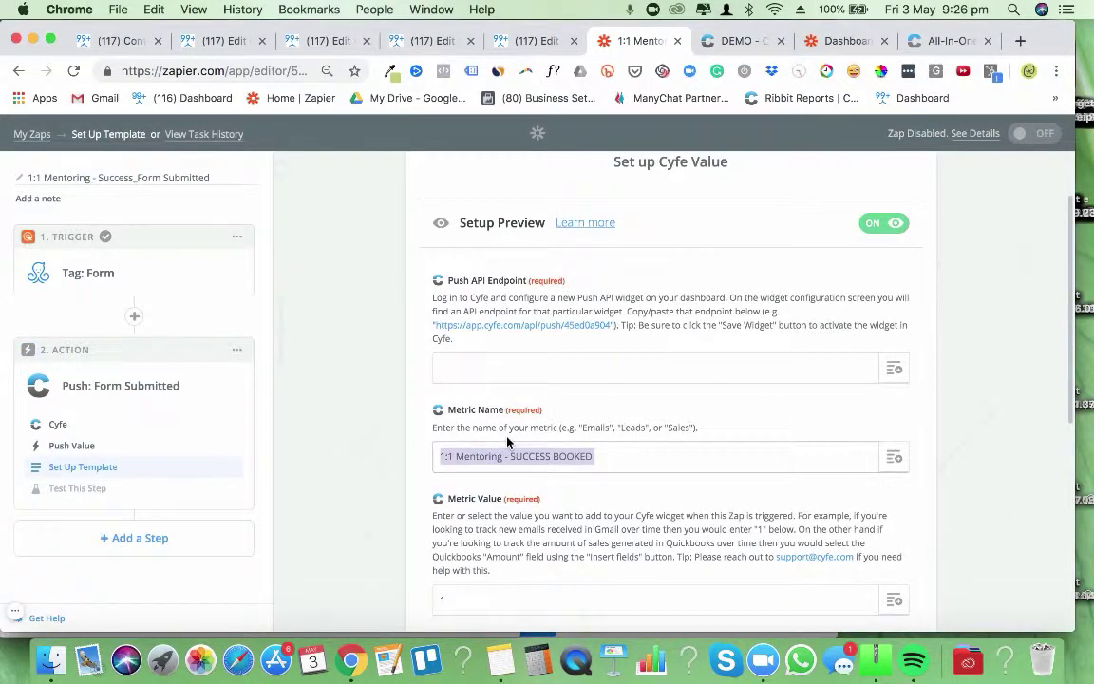
text(- [ ] 1:1 Mentoring - Success_Form Submitted)
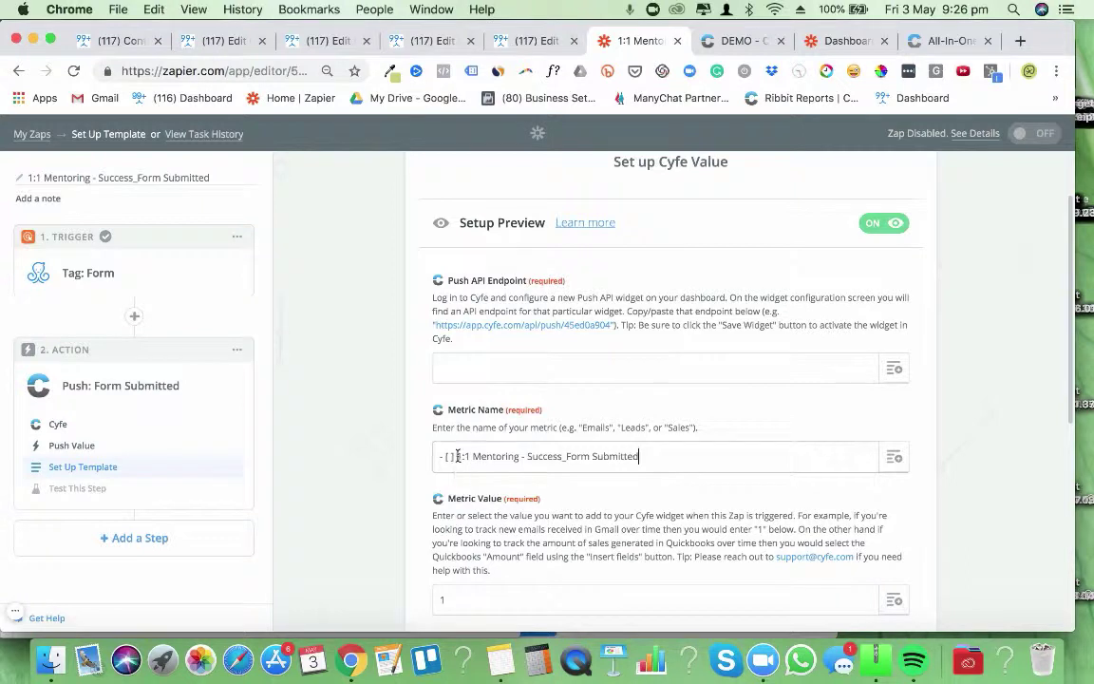
click(458, 456)
key(BackSpace)
key(BackSpace)
key(BackSpace)
key(BackSpace)
key(BackSpace)
key(BackSpace)
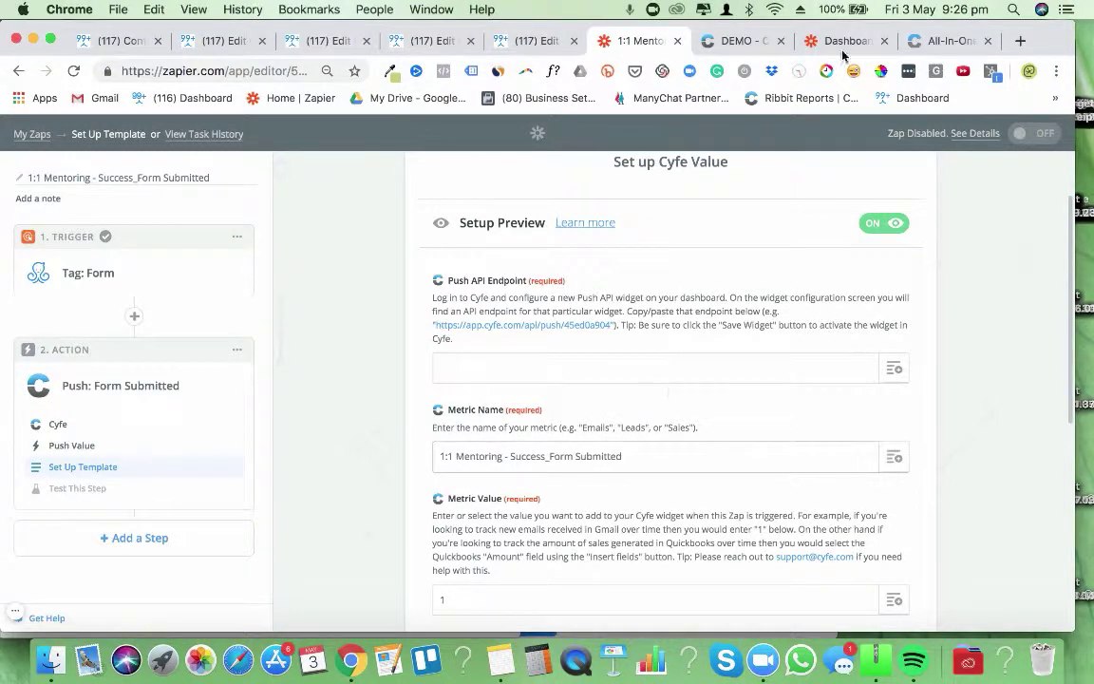
click(729, 41)
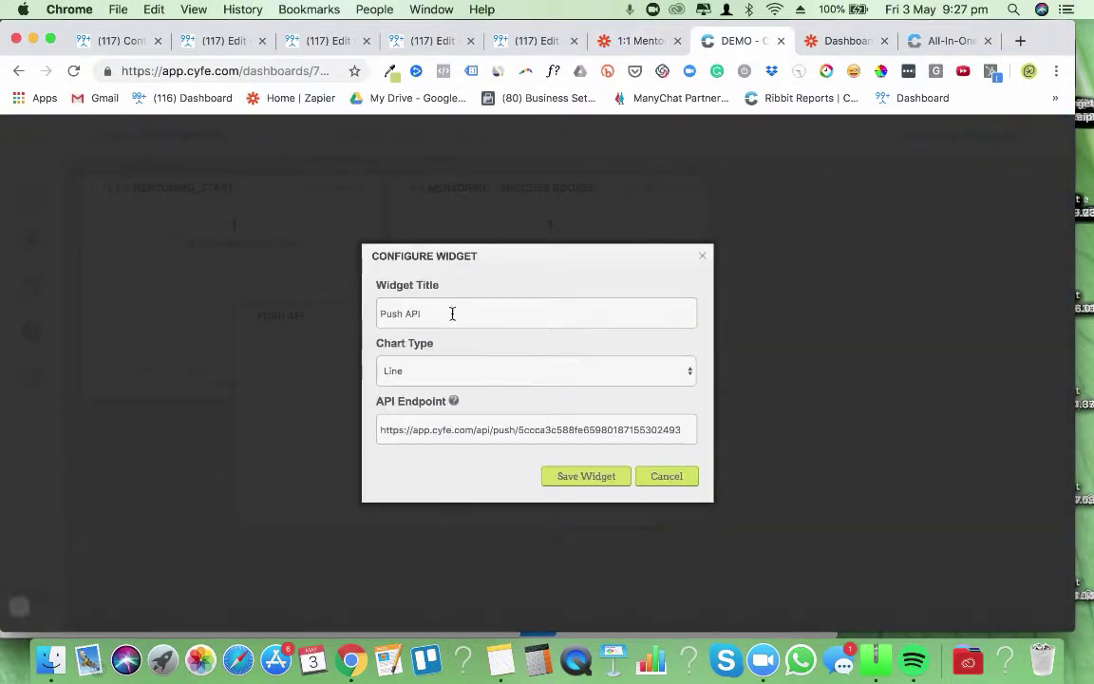
Title the widget '1:1 Mentoring - Success_Form Submitted' and make it a Column chart
drag(452, 314, 314, 318)
text(- [ ] 1:1 Mentoring - Success_Form Submitted)
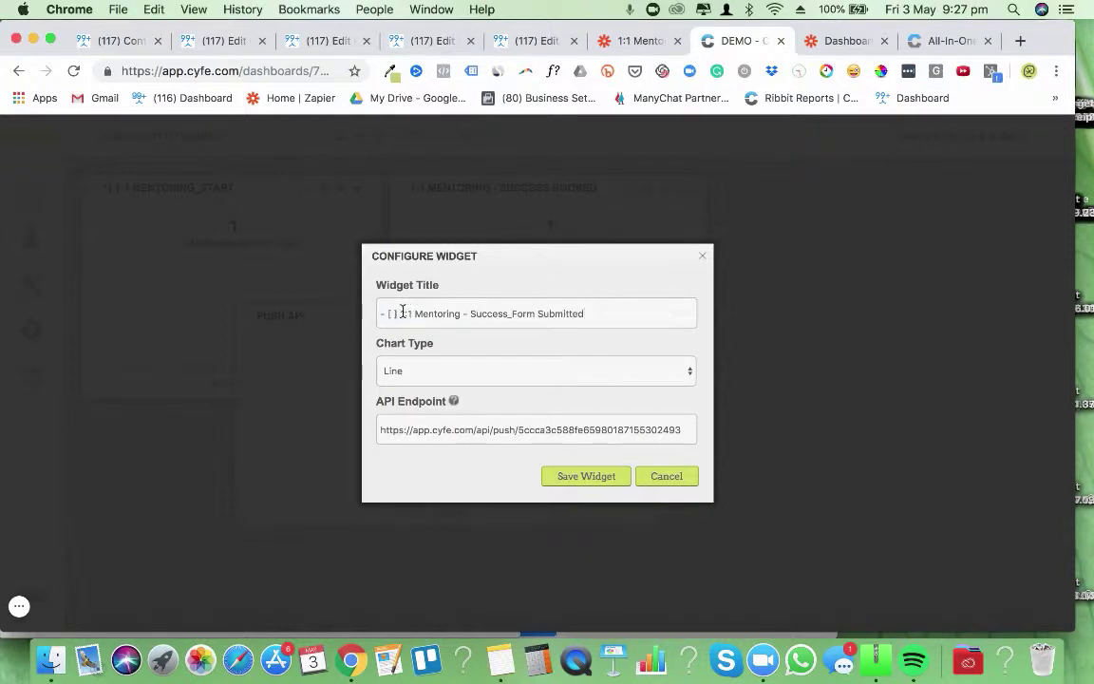
key(BackSpace)
key(BackSpace)
key(BackSpace)
key(BackSpace)
key(BackSpace)
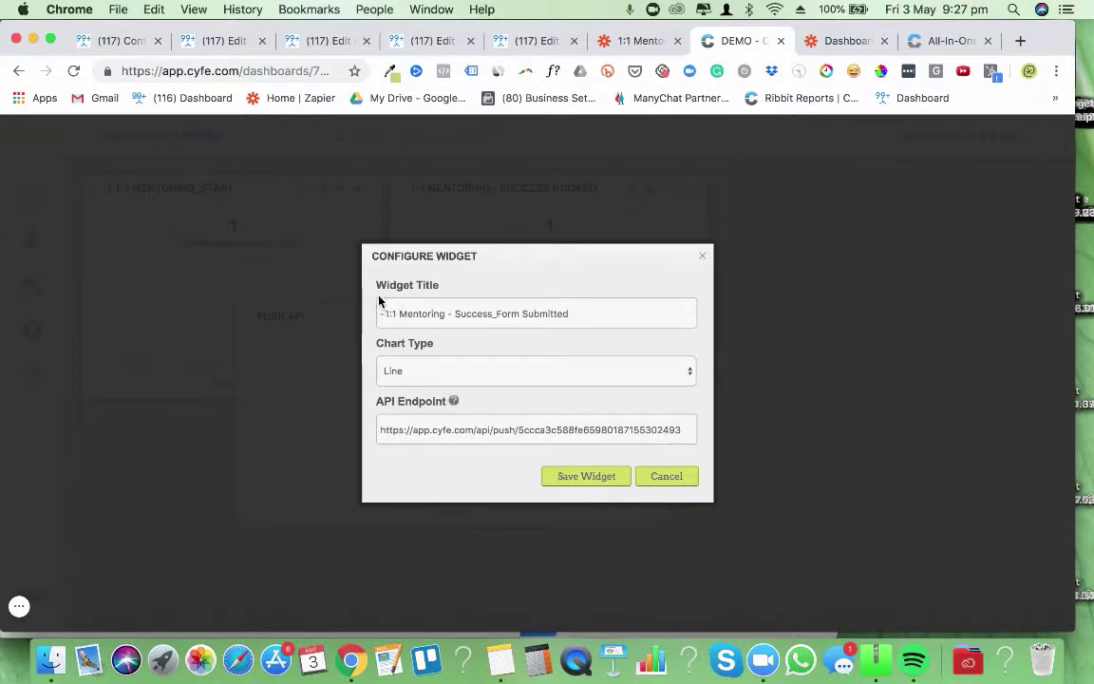
key(BackSpace)
click(435, 372)
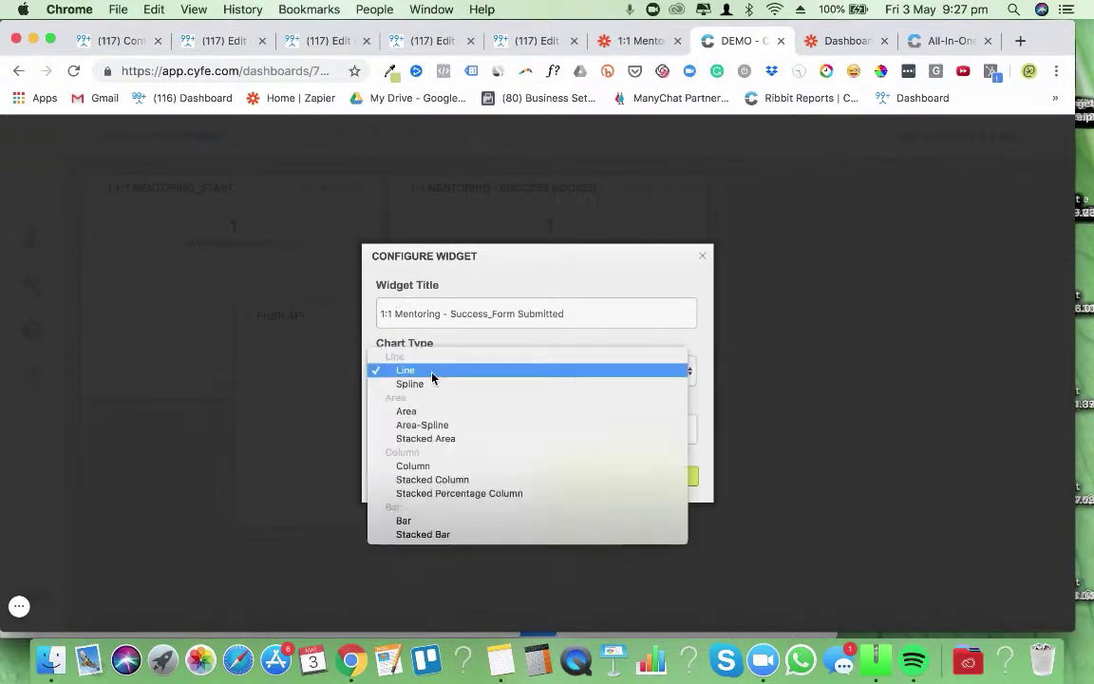
click(423, 466)
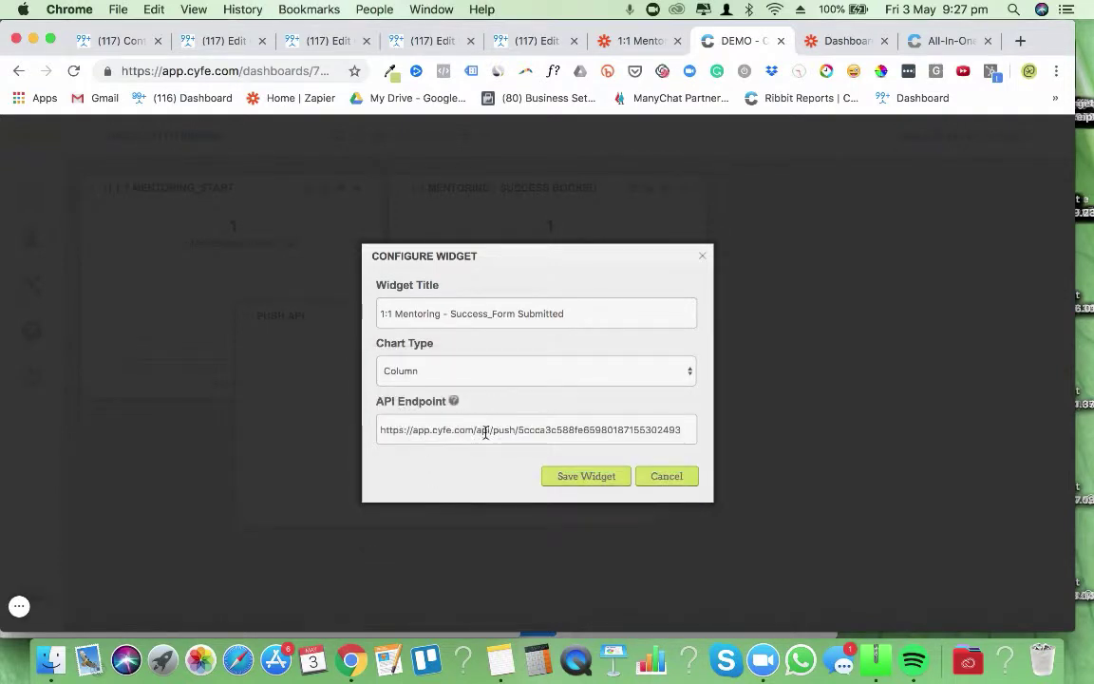
Copy the widget's API endpoint and save the widget
triple_click(485, 432)
key(cmd+c)
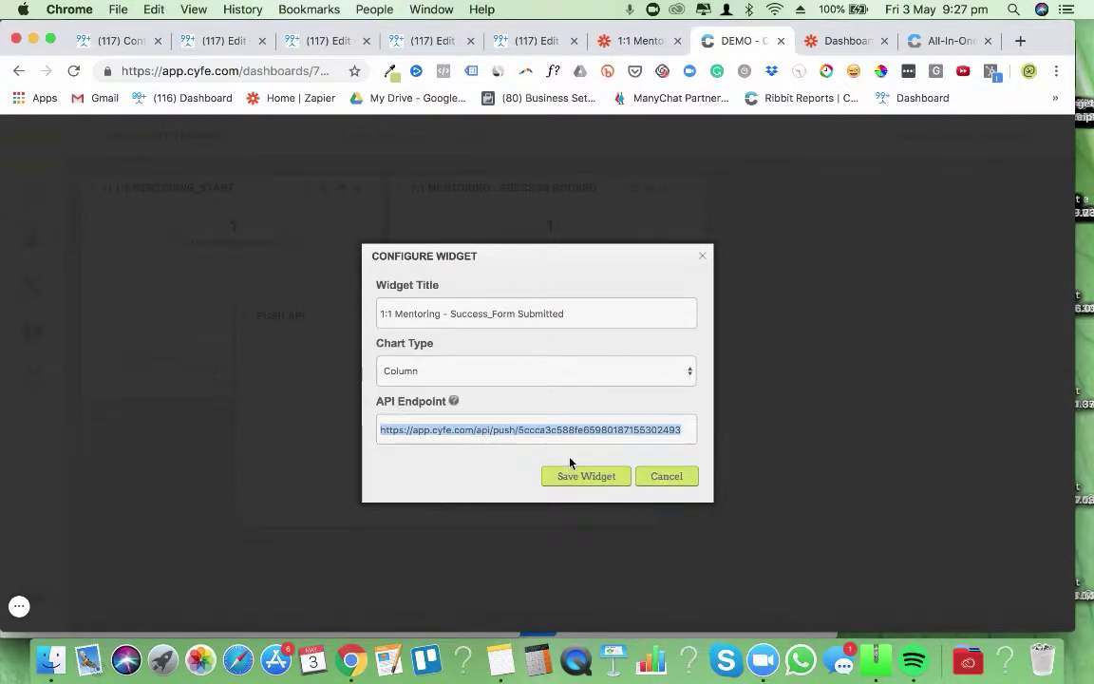
click(586, 477)
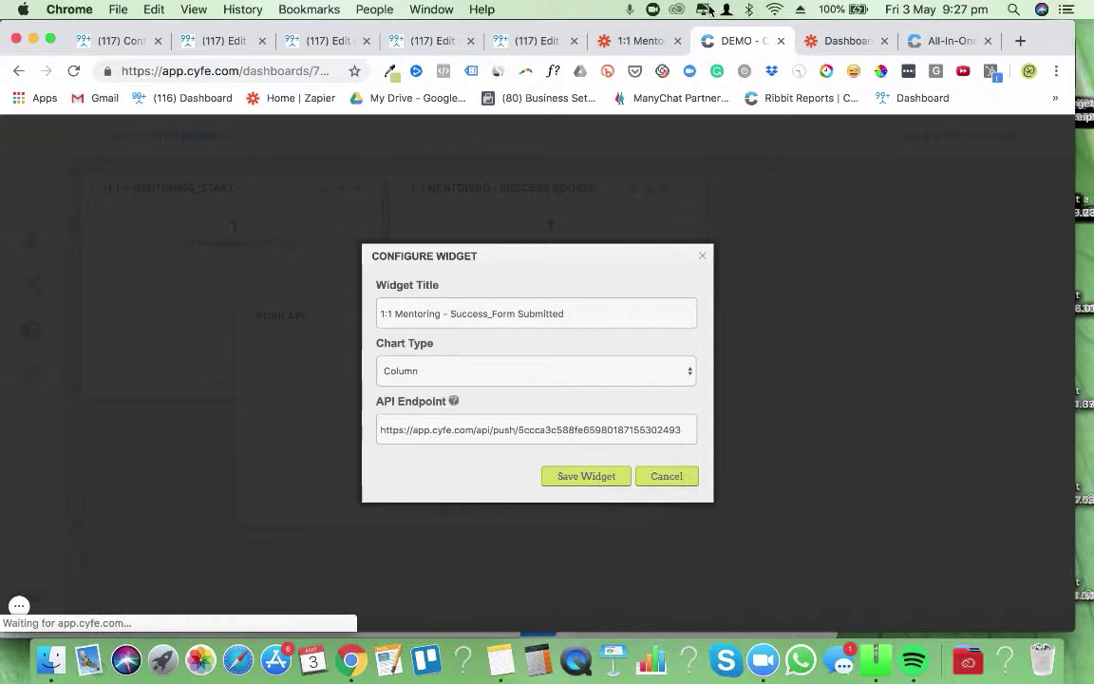
click(642, 42)
click(537, 367)
Paste the Cyfe endpoint into Zapier and set the metric colour to Yellow
key(cmd+v)
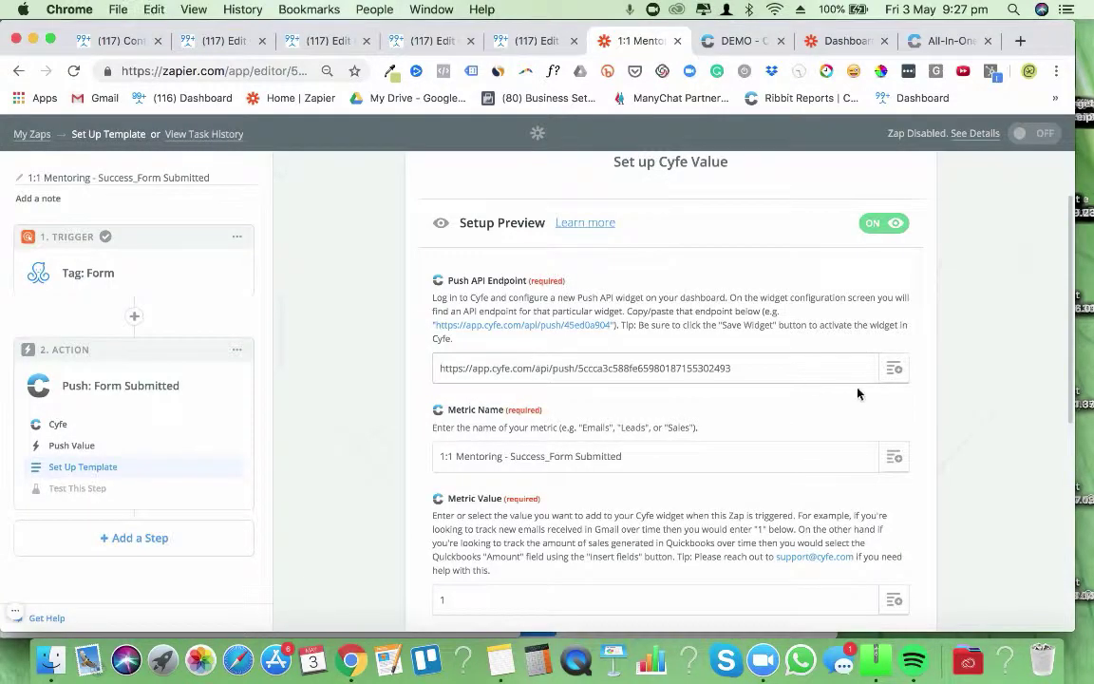
scroll(966, 396, down, 5)
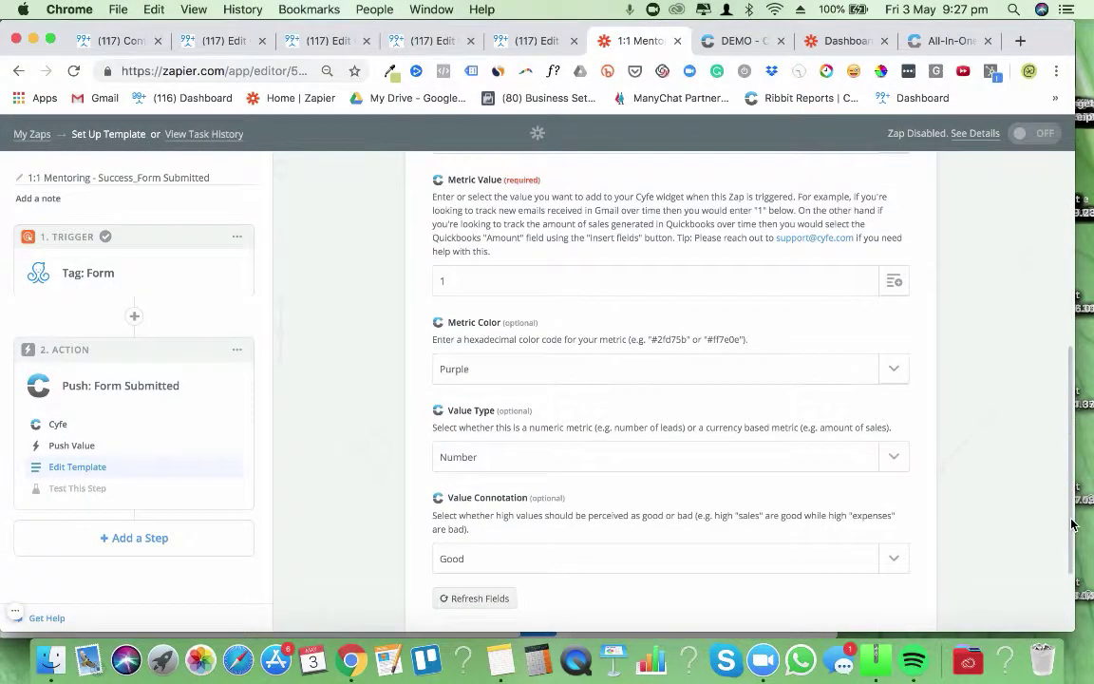
click(893, 371)
click(484, 519)
scroll(1070, 471, down, 3)
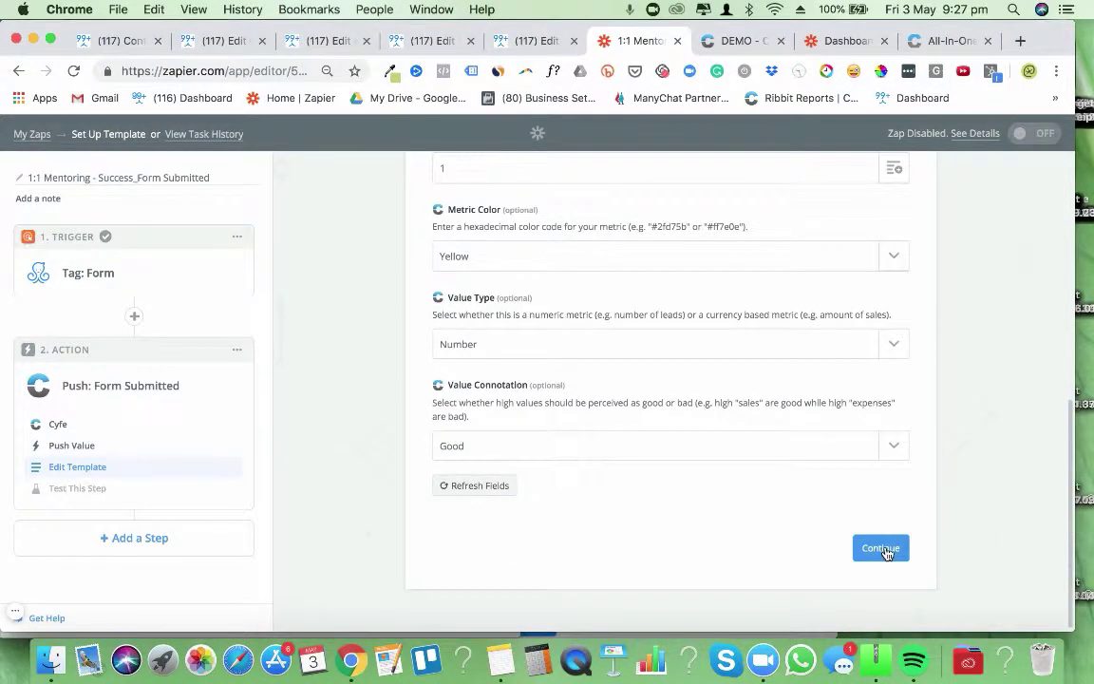
click(881, 549)
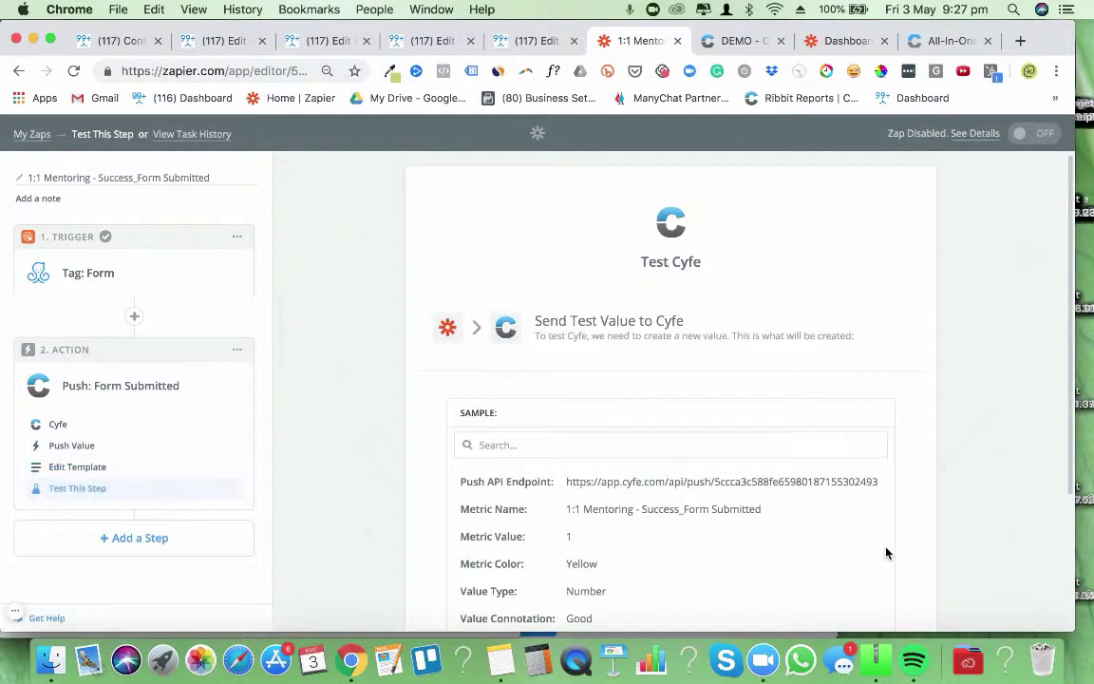
Send the Form Submitted test value to Cyfe
drag(1070, 406, 1077, 491)
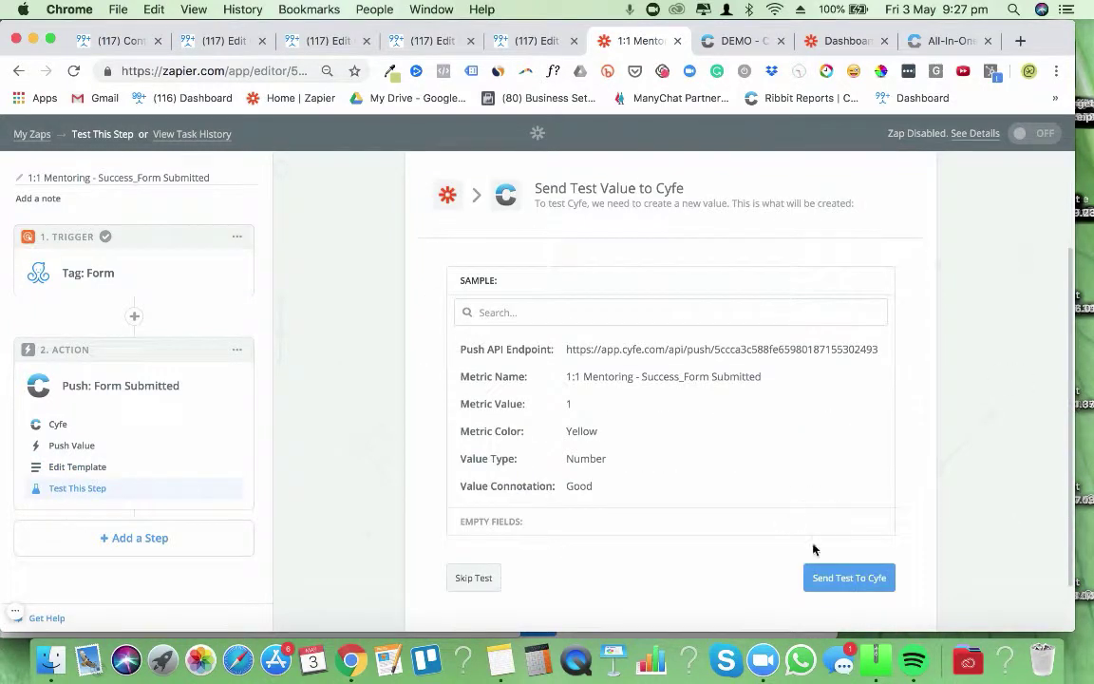
click(864, 576)
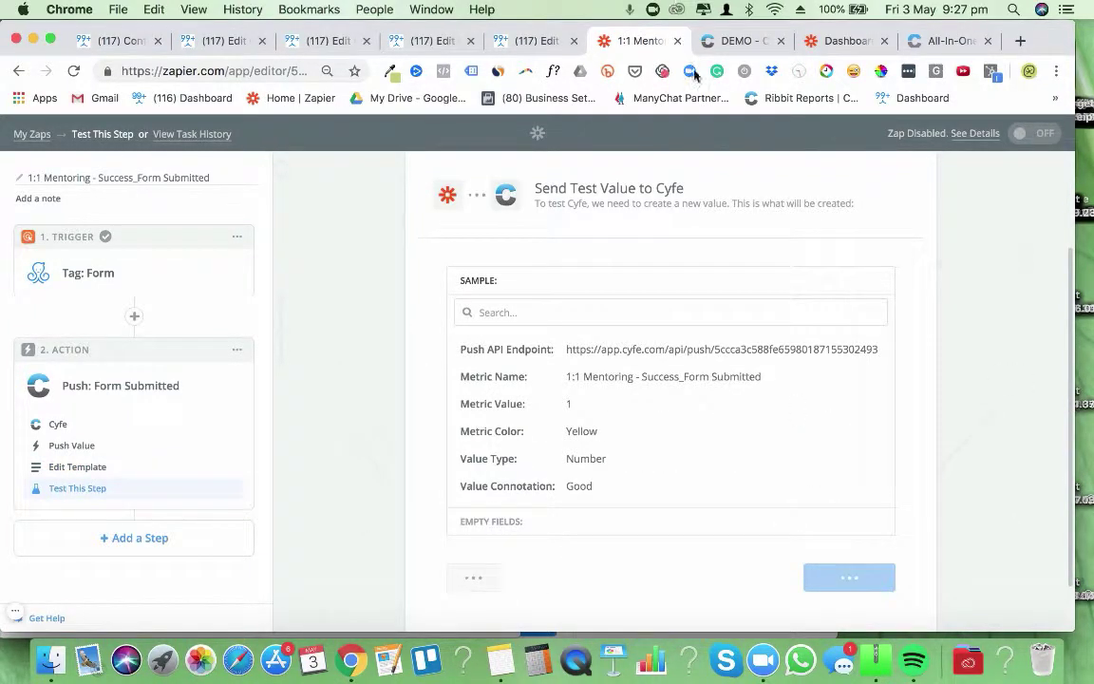
click(729, 41)
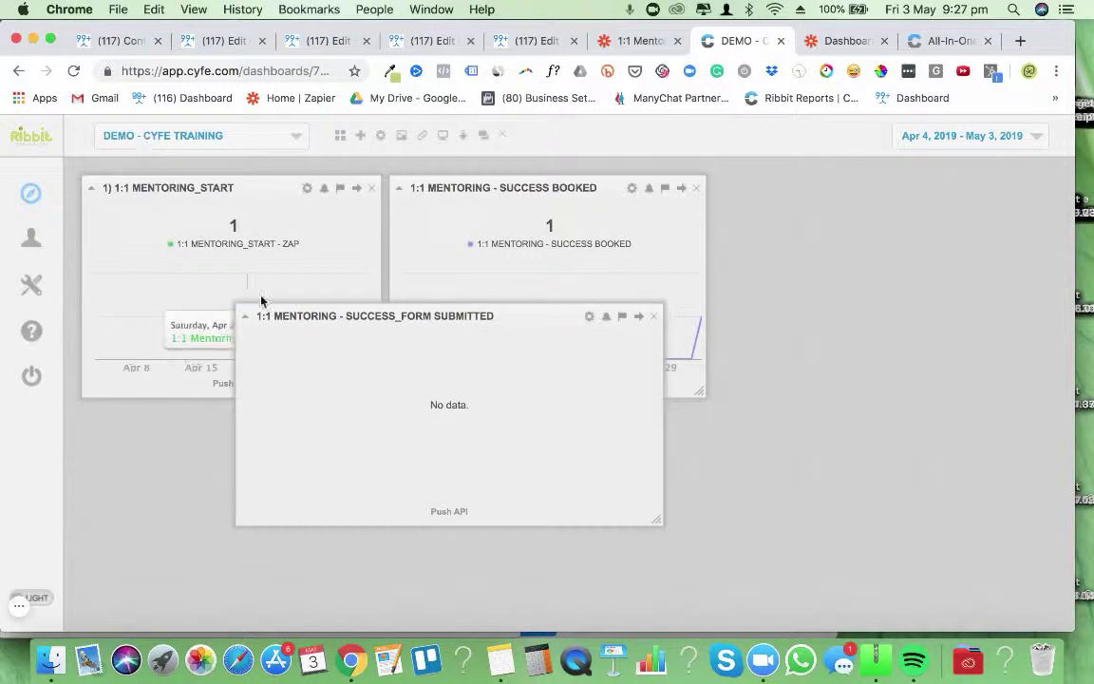
Reload to show Form Submitted's value 1, then resize and place it beside Success Booked
click(73, 70)
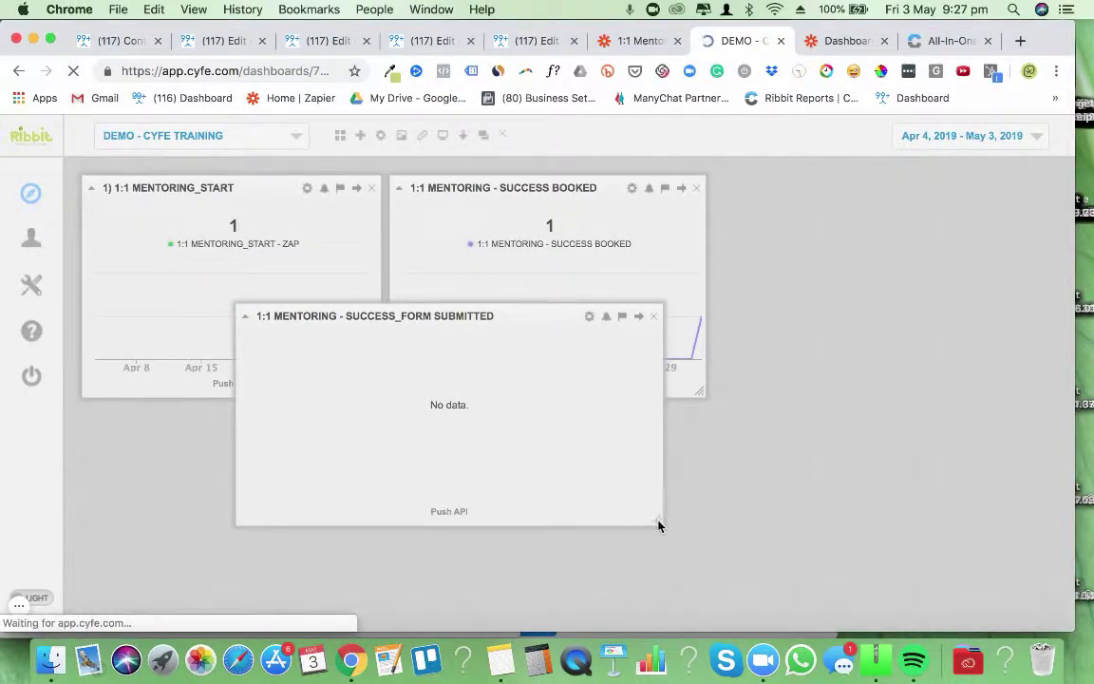
drag(660, 523, 541, 508)
drag(281, 318, 772, 191)
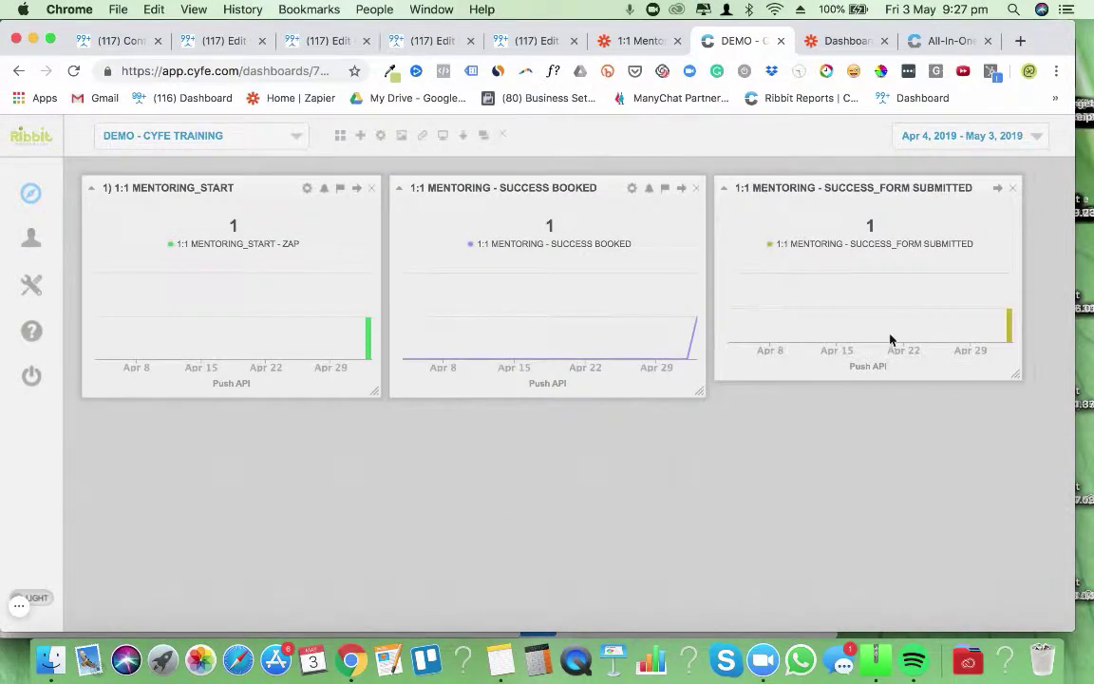
drag(1022, 376, 1017, 393)
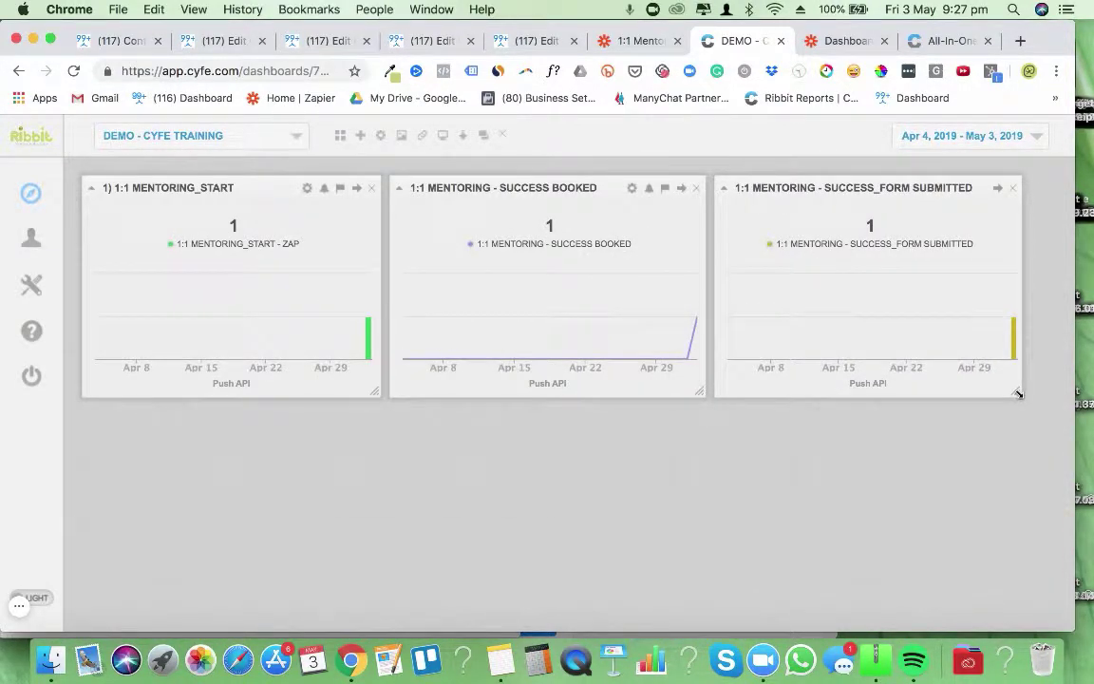
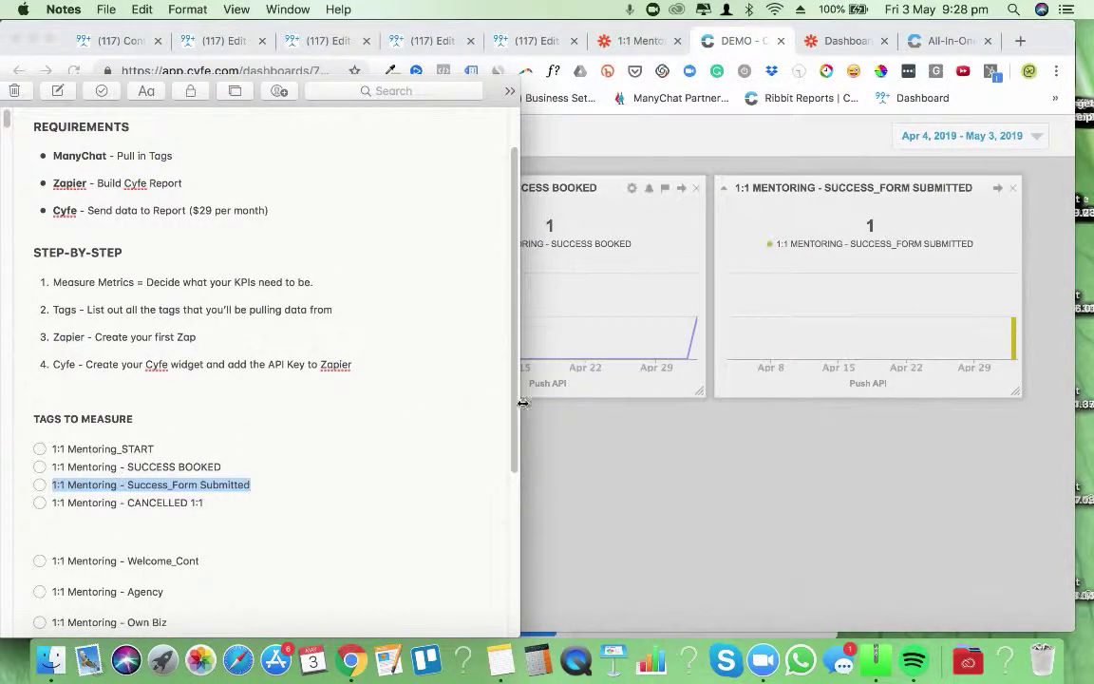
Review the note's TAGS TO MEASURE list, then bring the Cyfe training dashboard forward
scroll(510, 502, down, 5)
scroll(510, 501, down, 3)
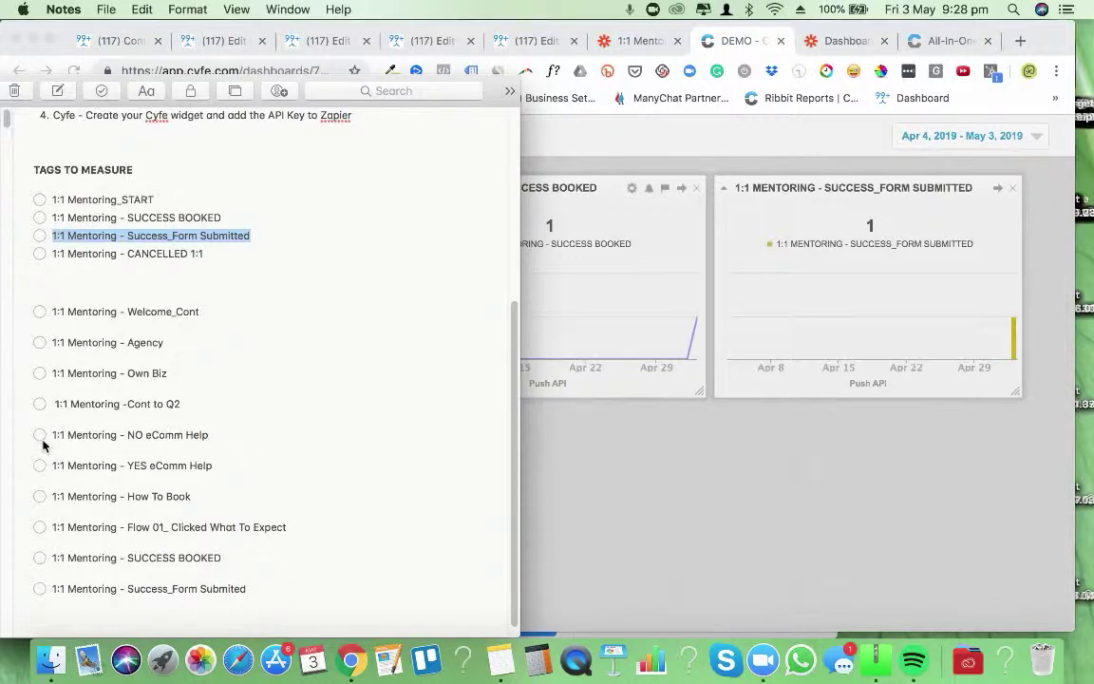
drag(512, 457, 513, 190)
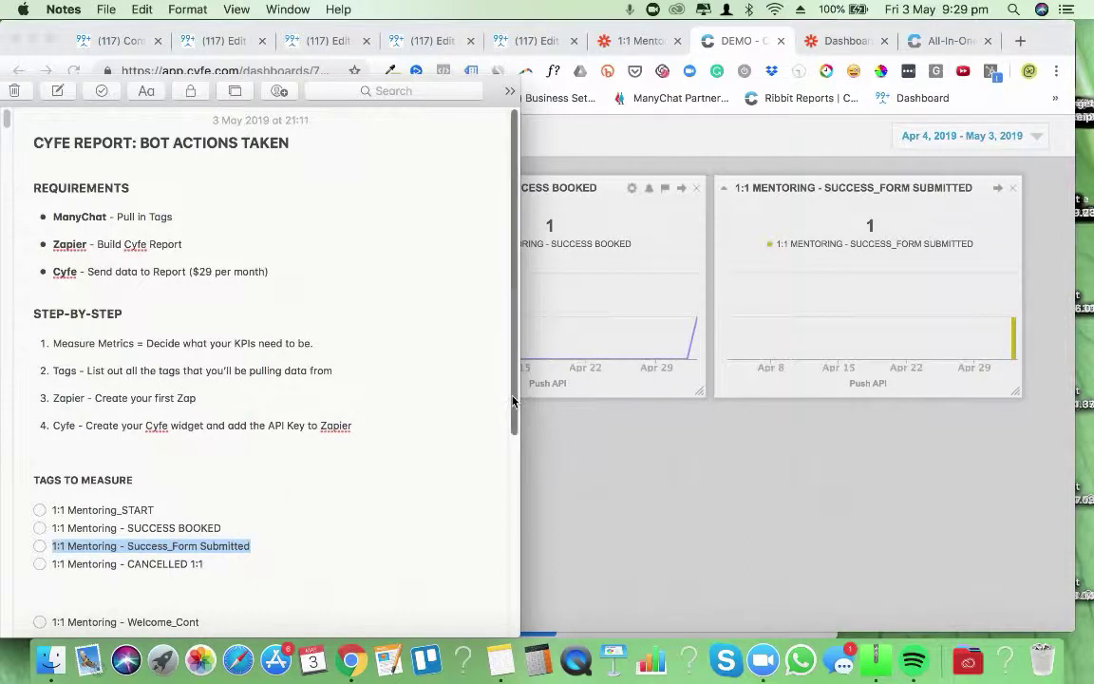
scroll(514, 421, down, 2)
scroll(514, 421, down, 5)
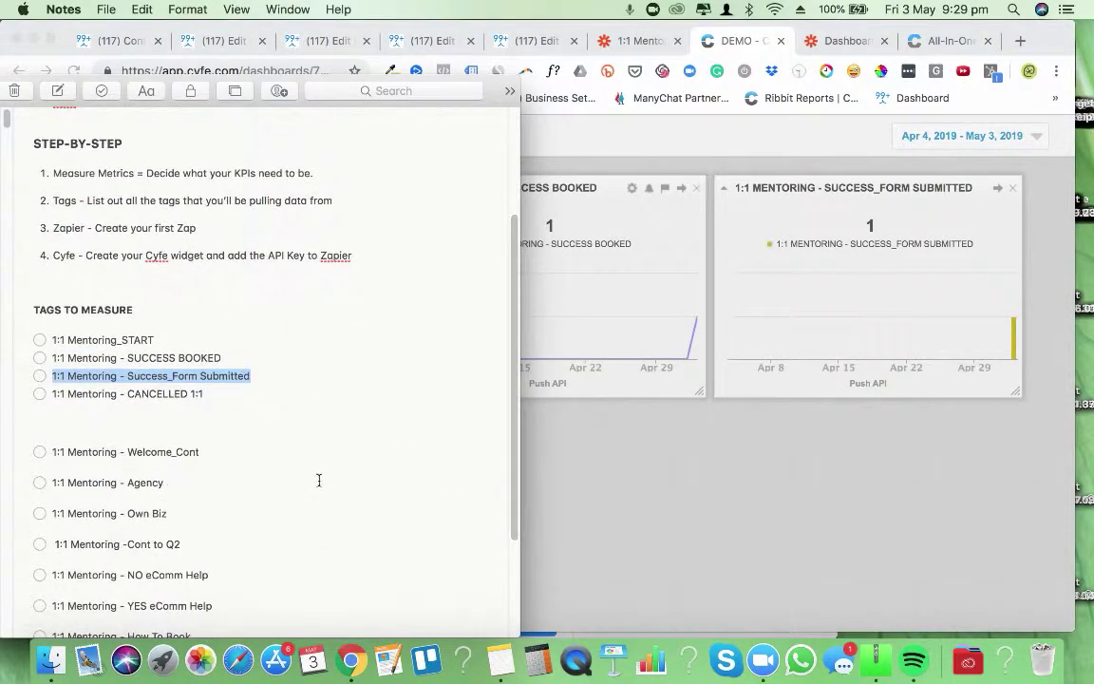
click(689, 451)
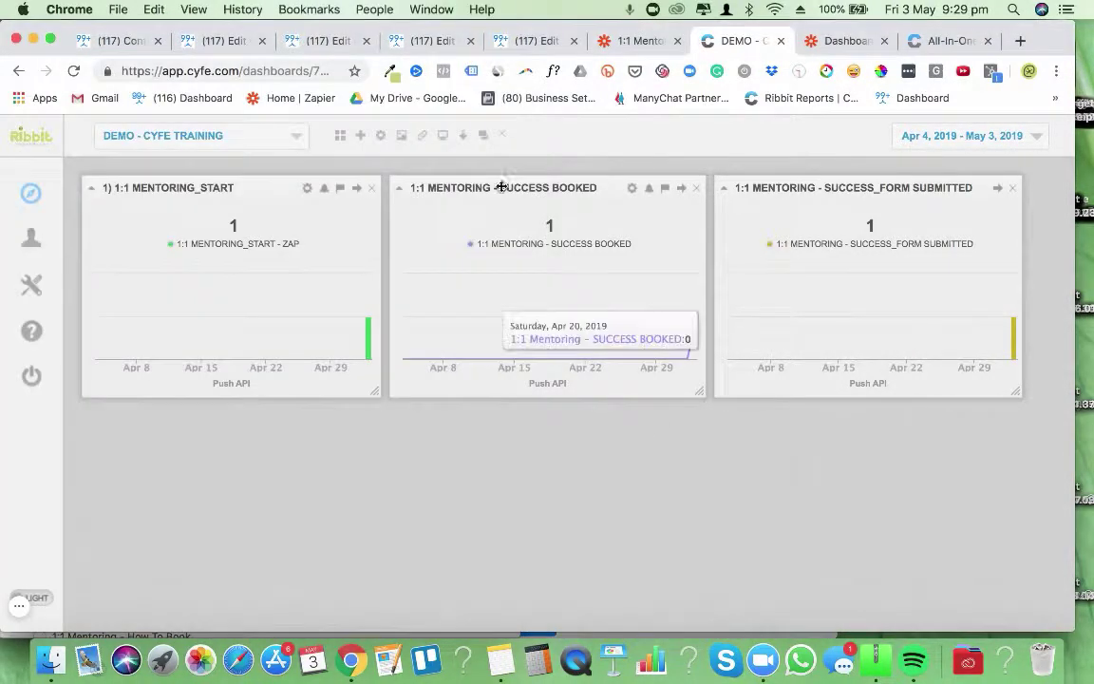
Finish the 1:1 Mentoring - Success_Form Submitted zap, switch it on, and return to My Zaps
click(638, 43)
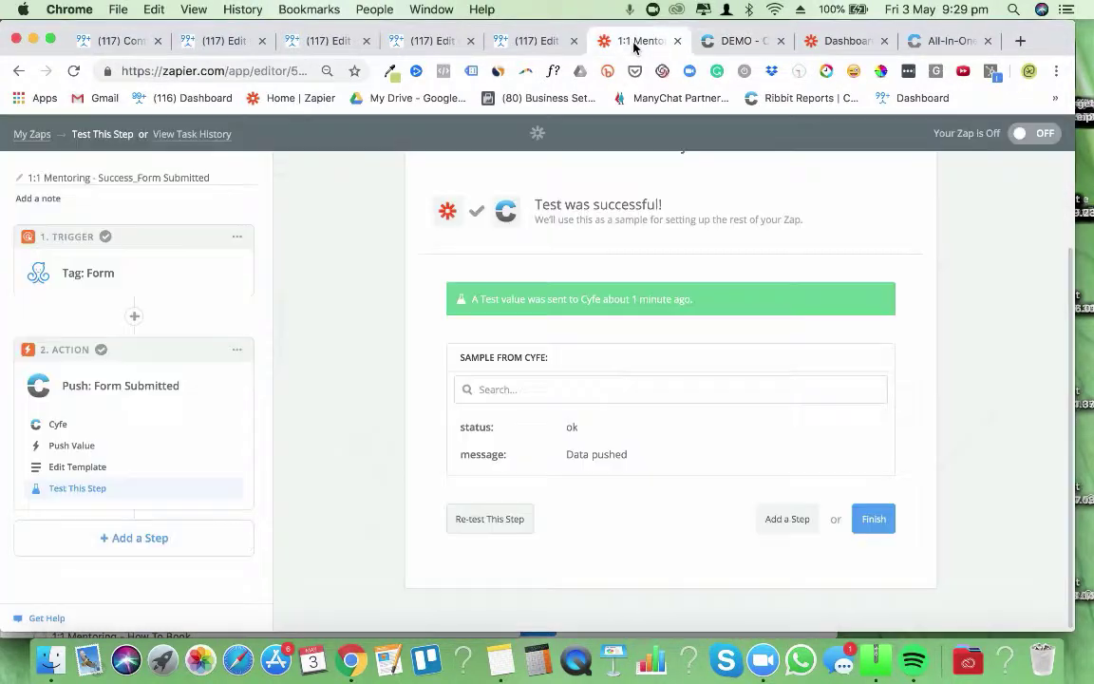
click(872, 519)
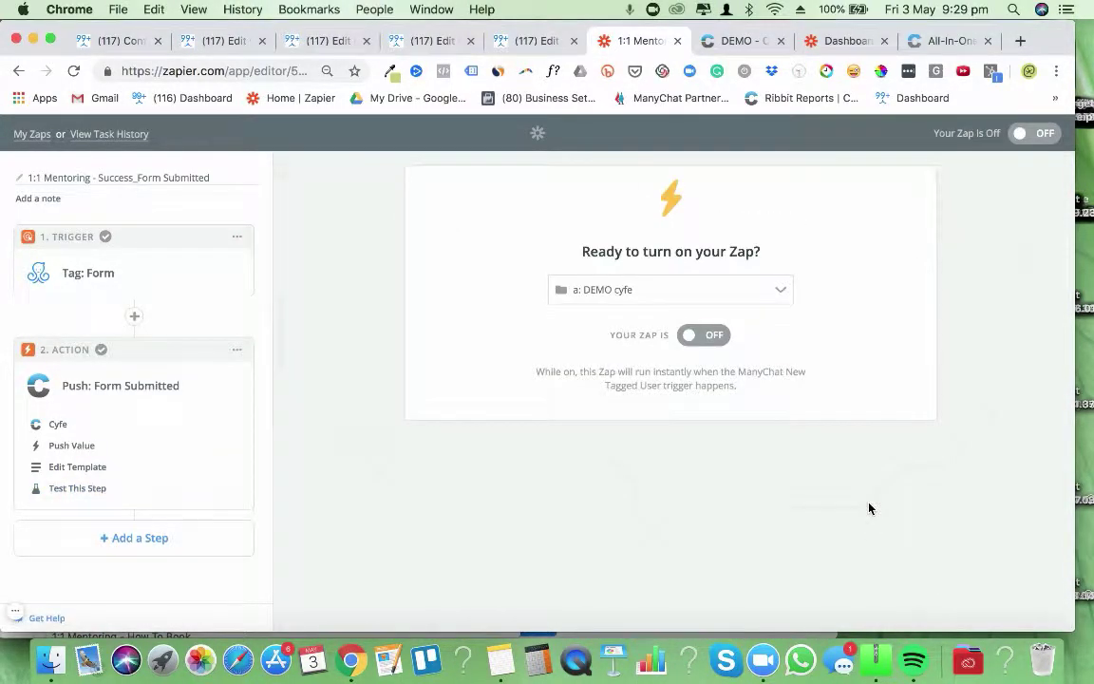
click(698, 334)
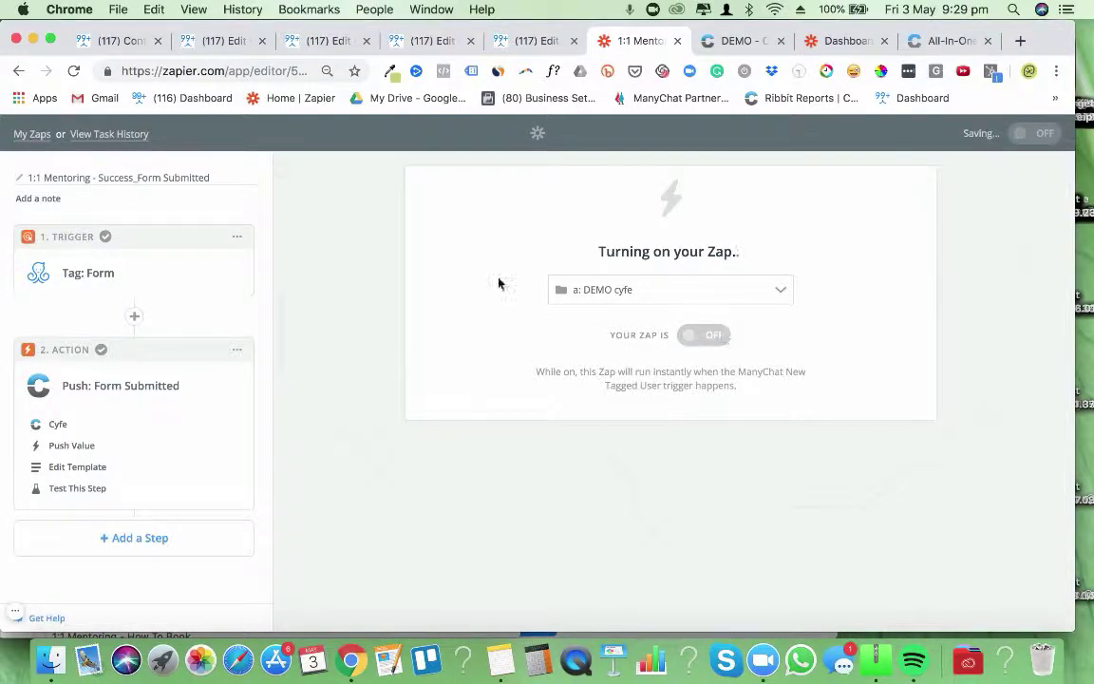
click(32, 134)
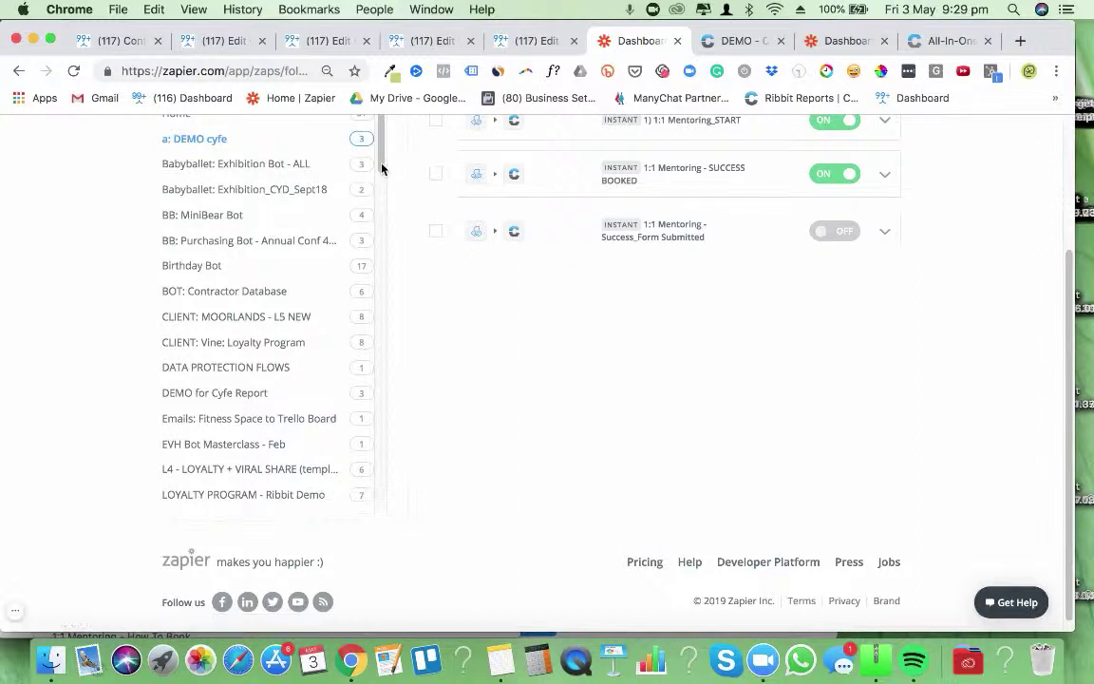
Browse the CLIENT: MOORLANDS - L5 NEW zaps, then return to the DEMO - Cyfe dashboard
mouse_move(383, 169)
mouse_down()
mouse_move(382, 193)
mouse_move(381, 175)
mouse_up()
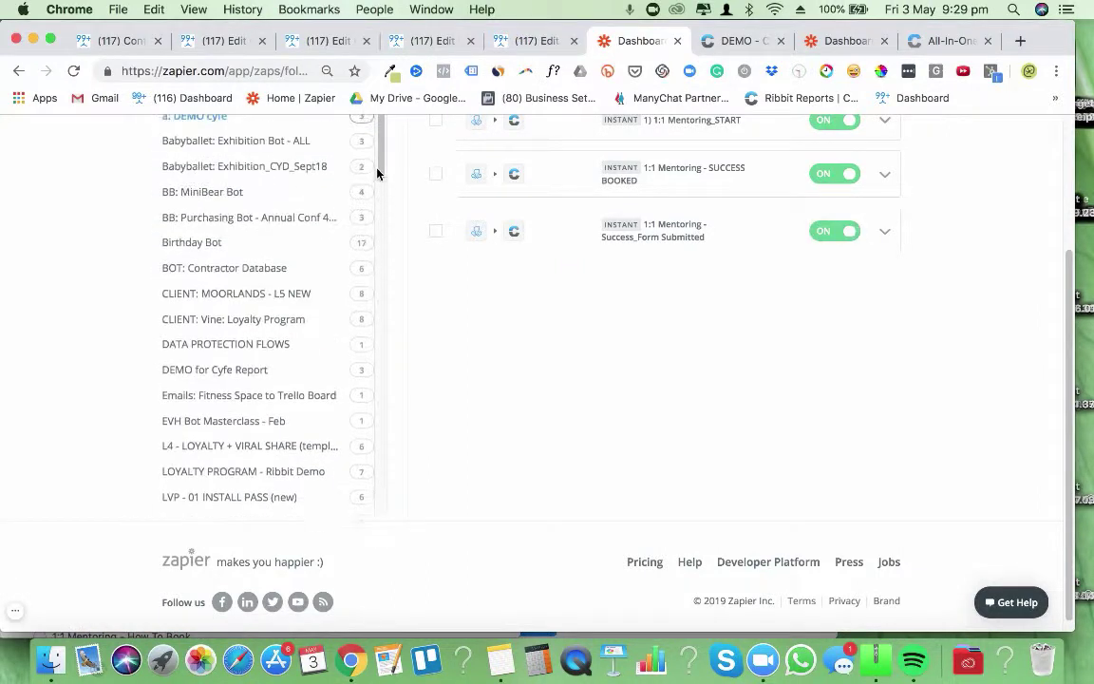
click(238, 297)
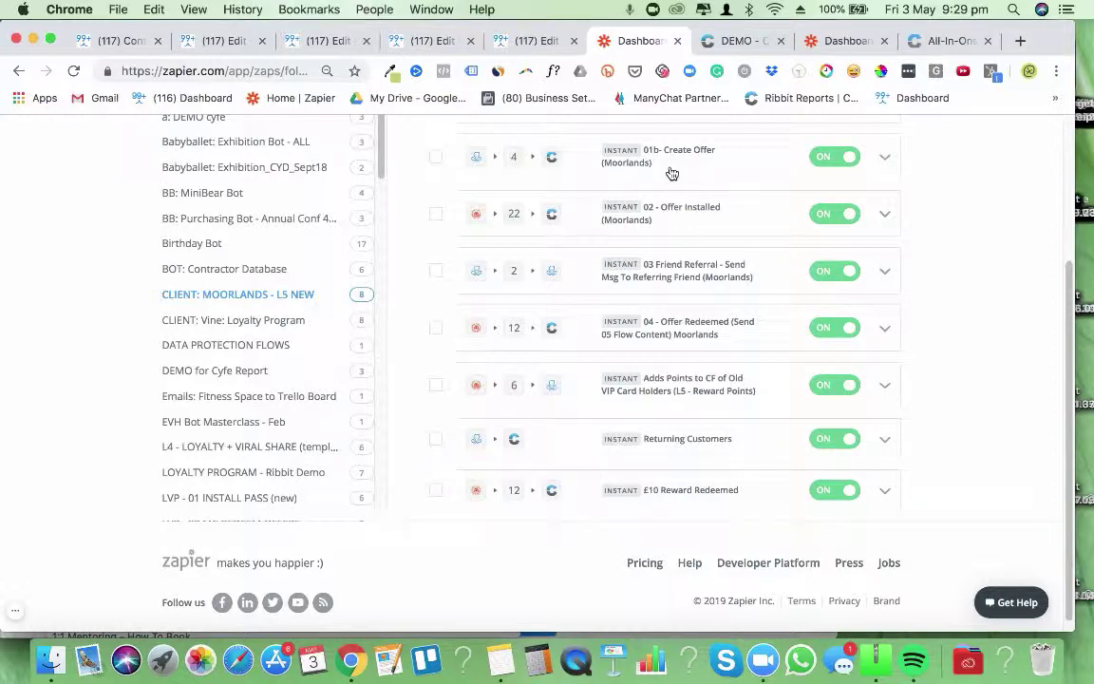
scroll(552, 258, up, 2)
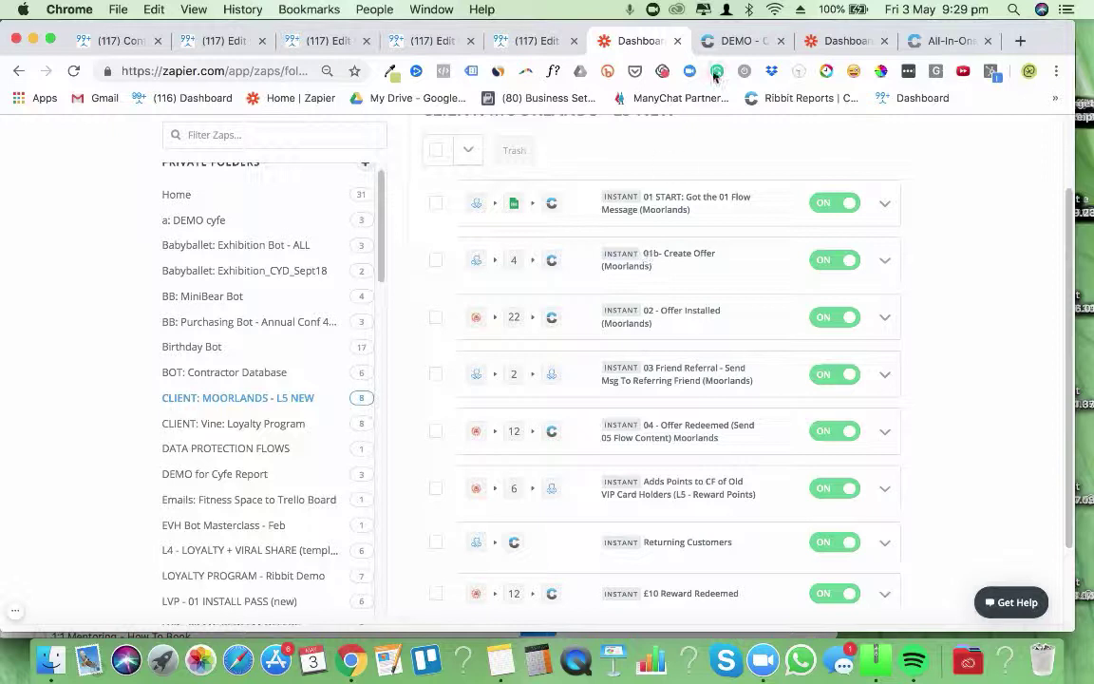
click(721, 41)
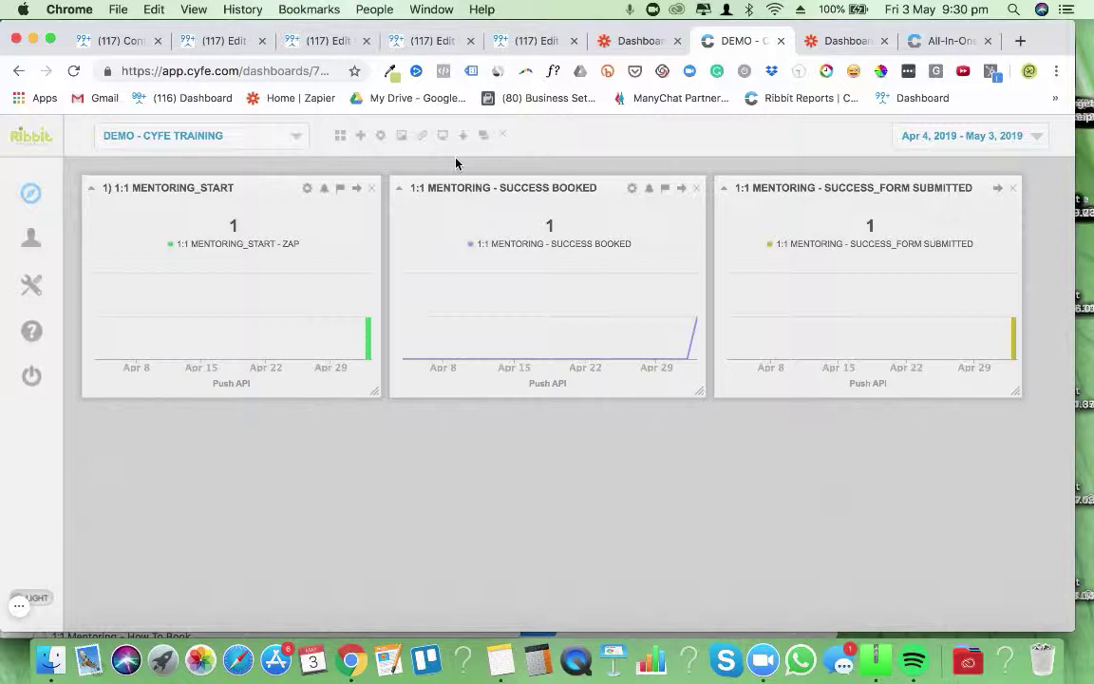
click(23, 610)
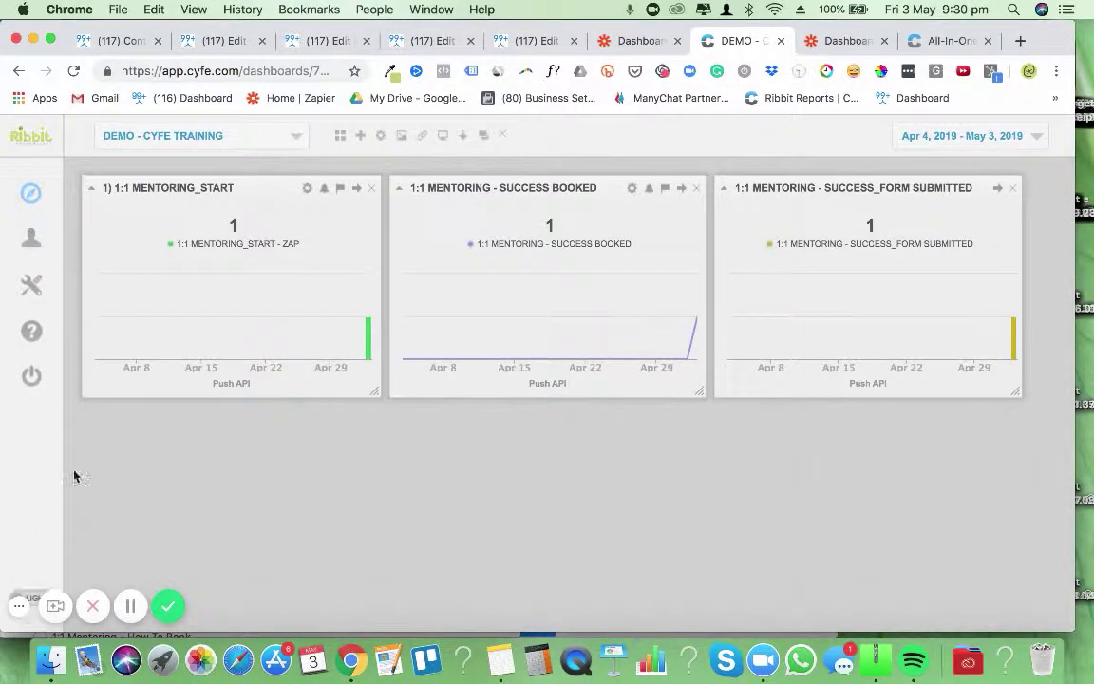
click(292, 137)
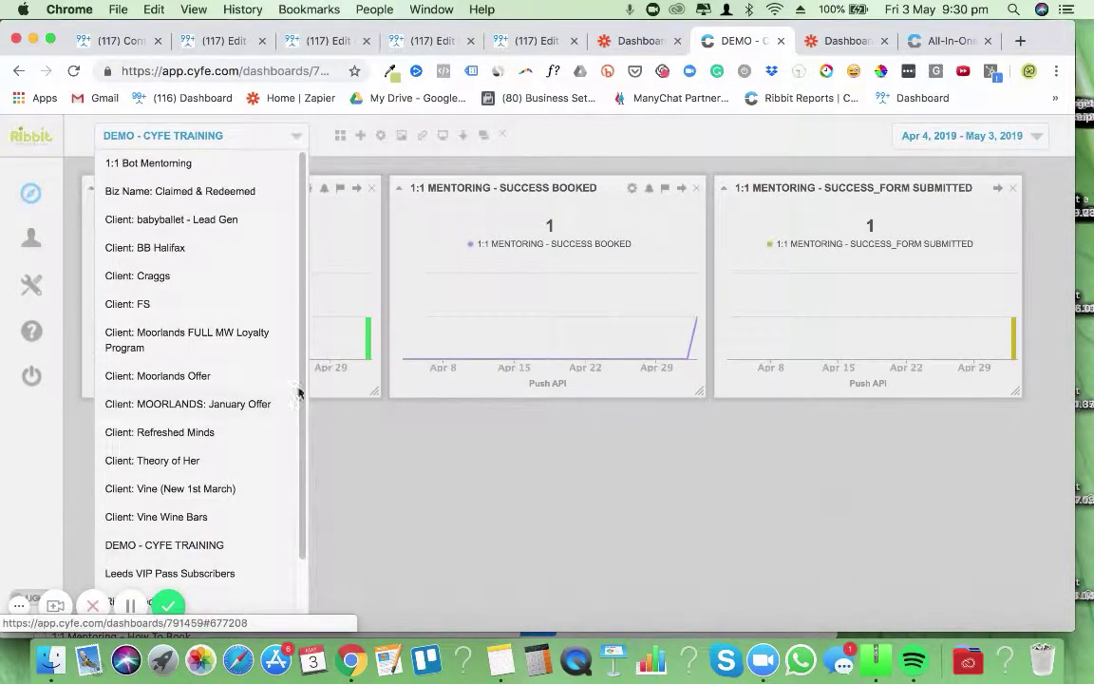
click(371, 168)
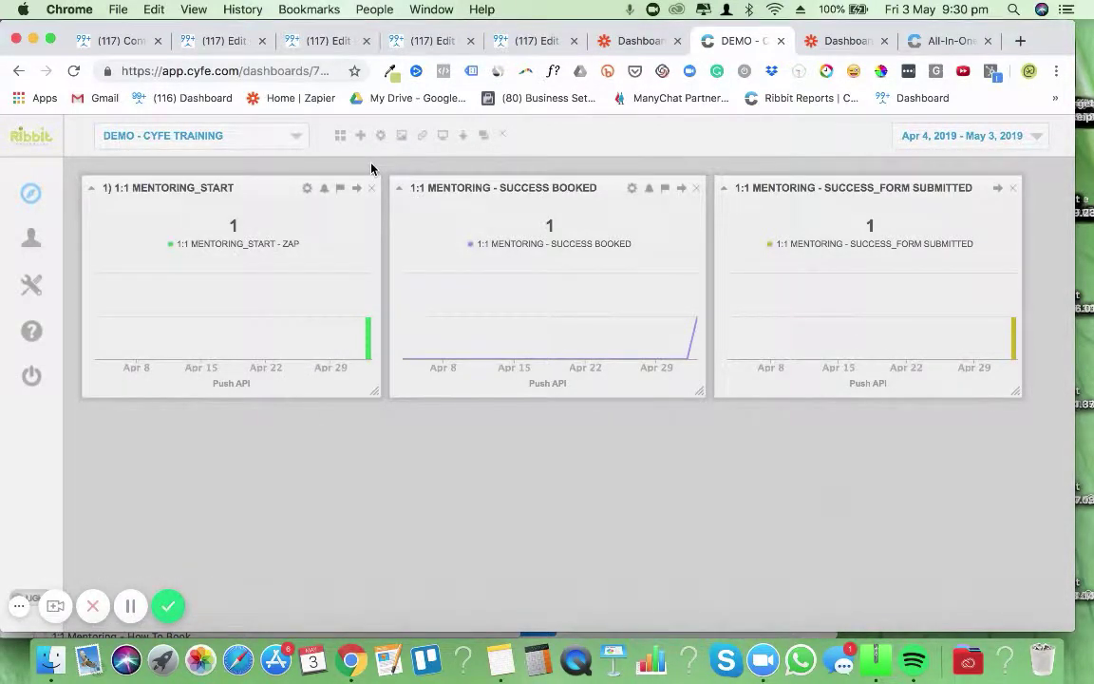
click(171, 608)
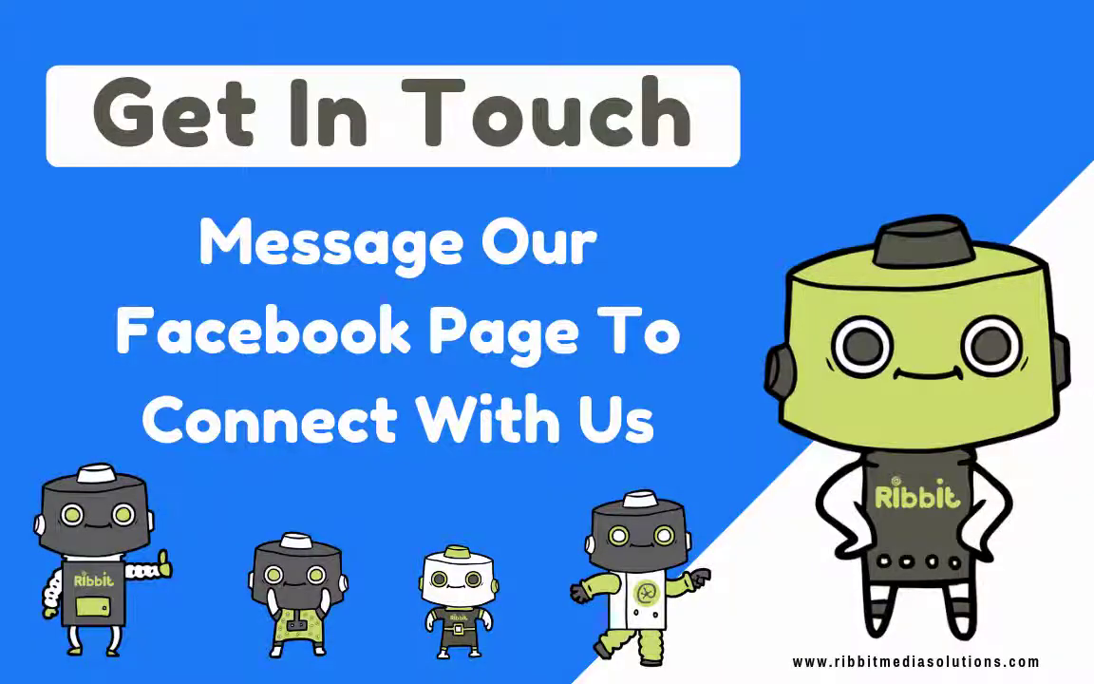